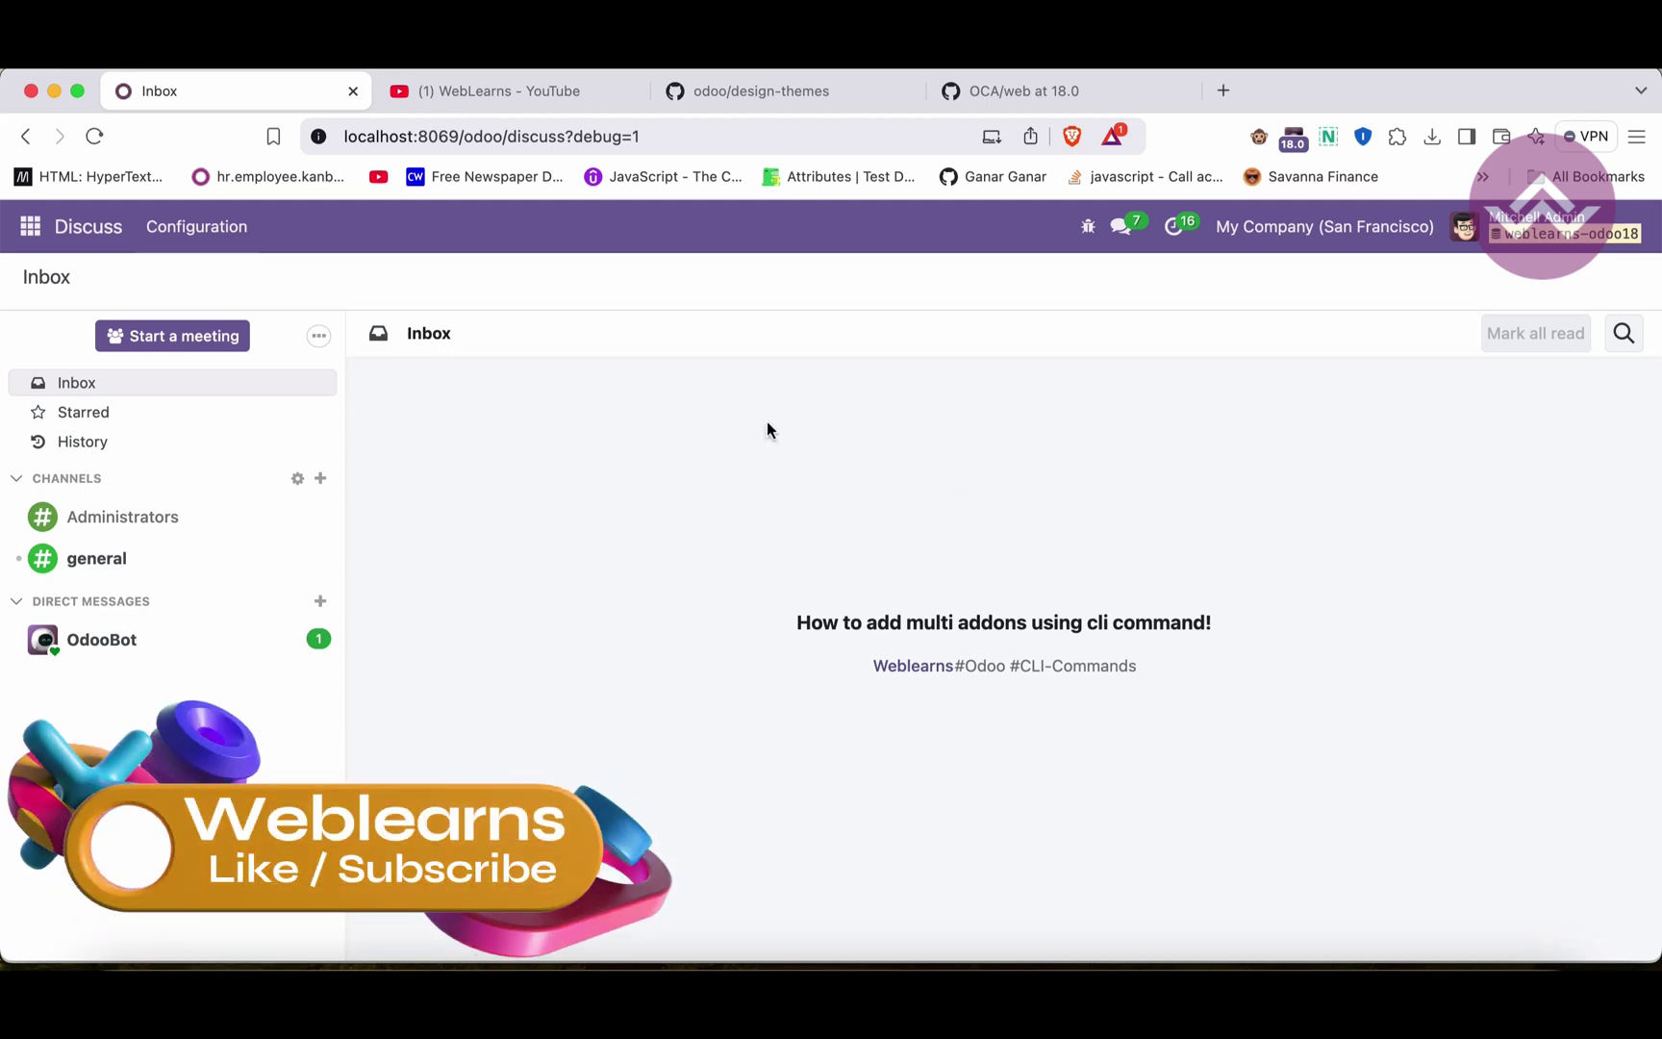
- Look over the WebLearns YouTube channel's Odoo 17 and 18 tutorial playlists and return to Odoo
click(577, 96)
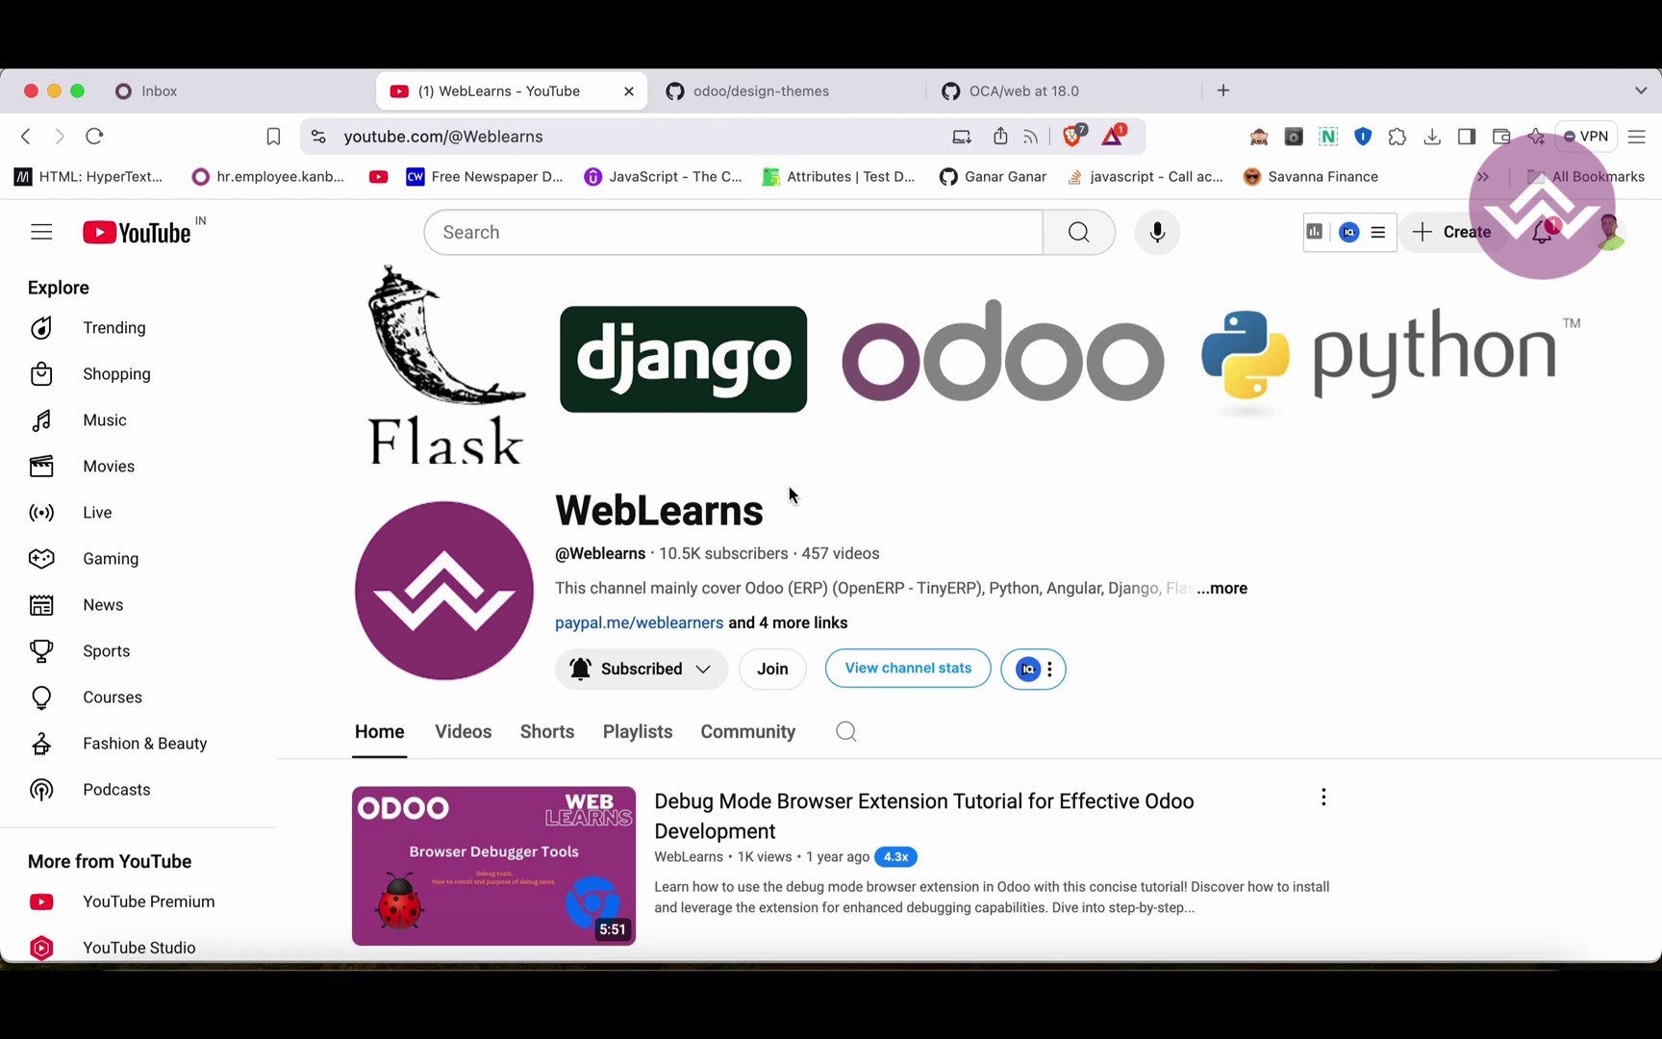
scroll(808, 518, down, 15)
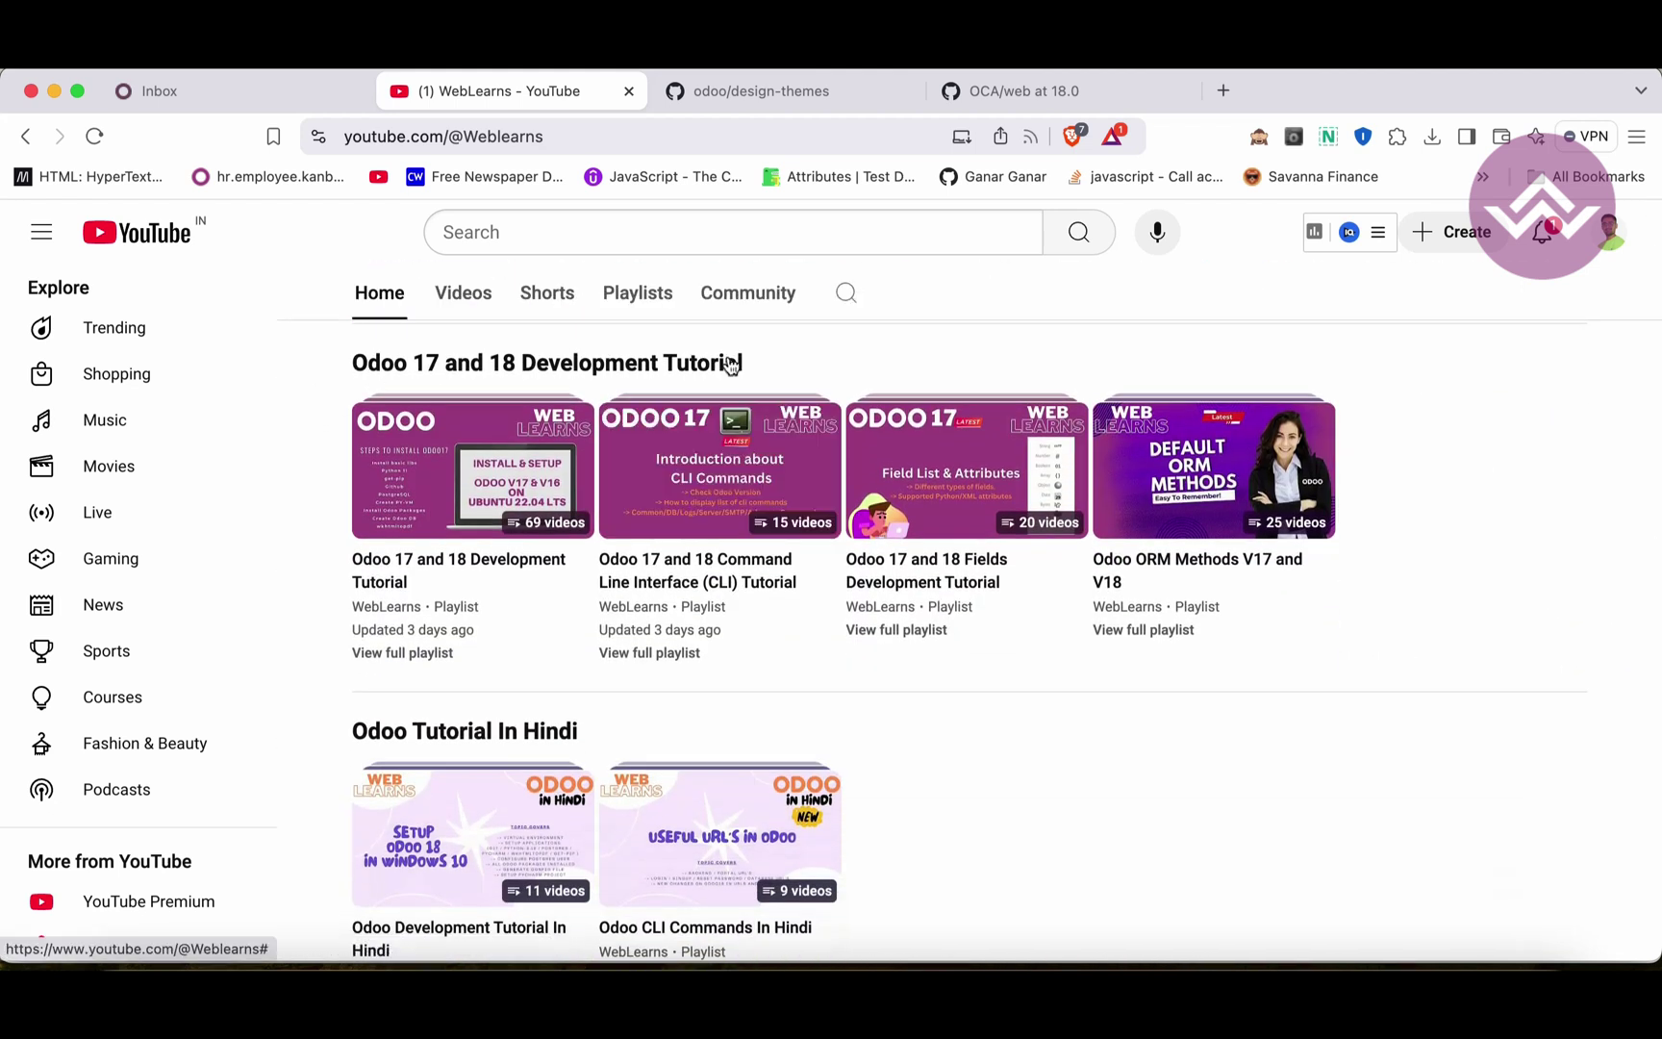
mouse_move(770, 474)
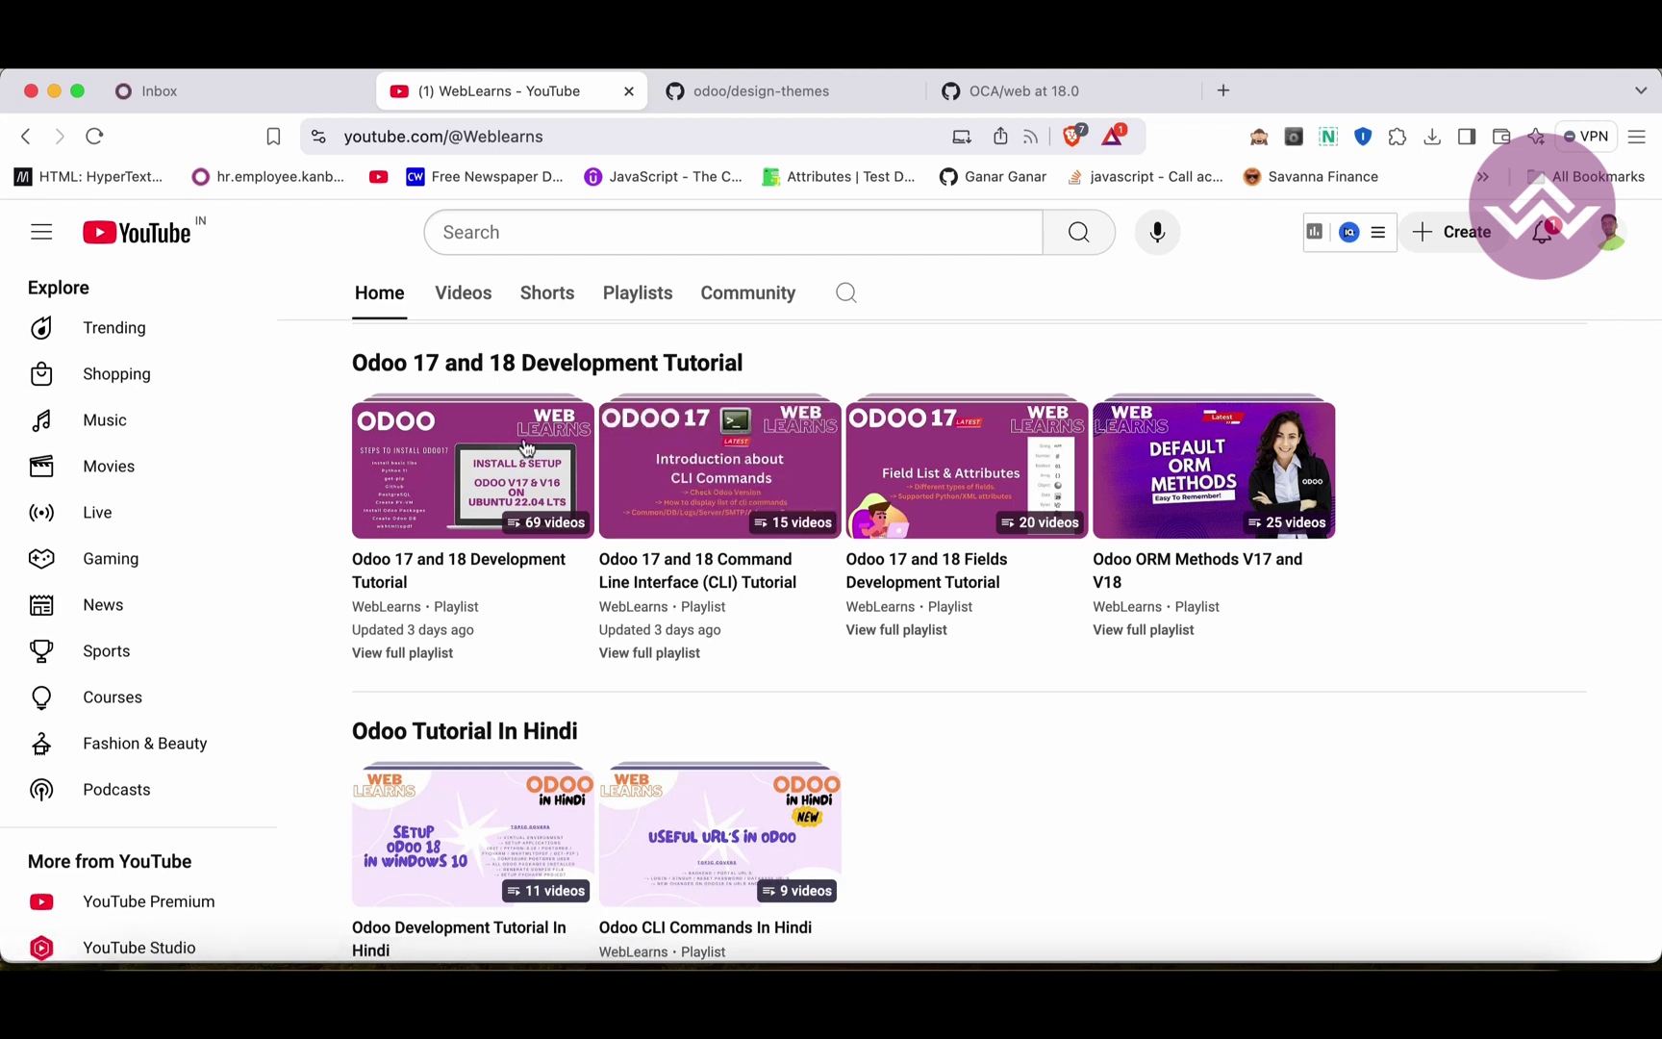
mouse_move(485, 458)
scroll(969, 373, up, 10)
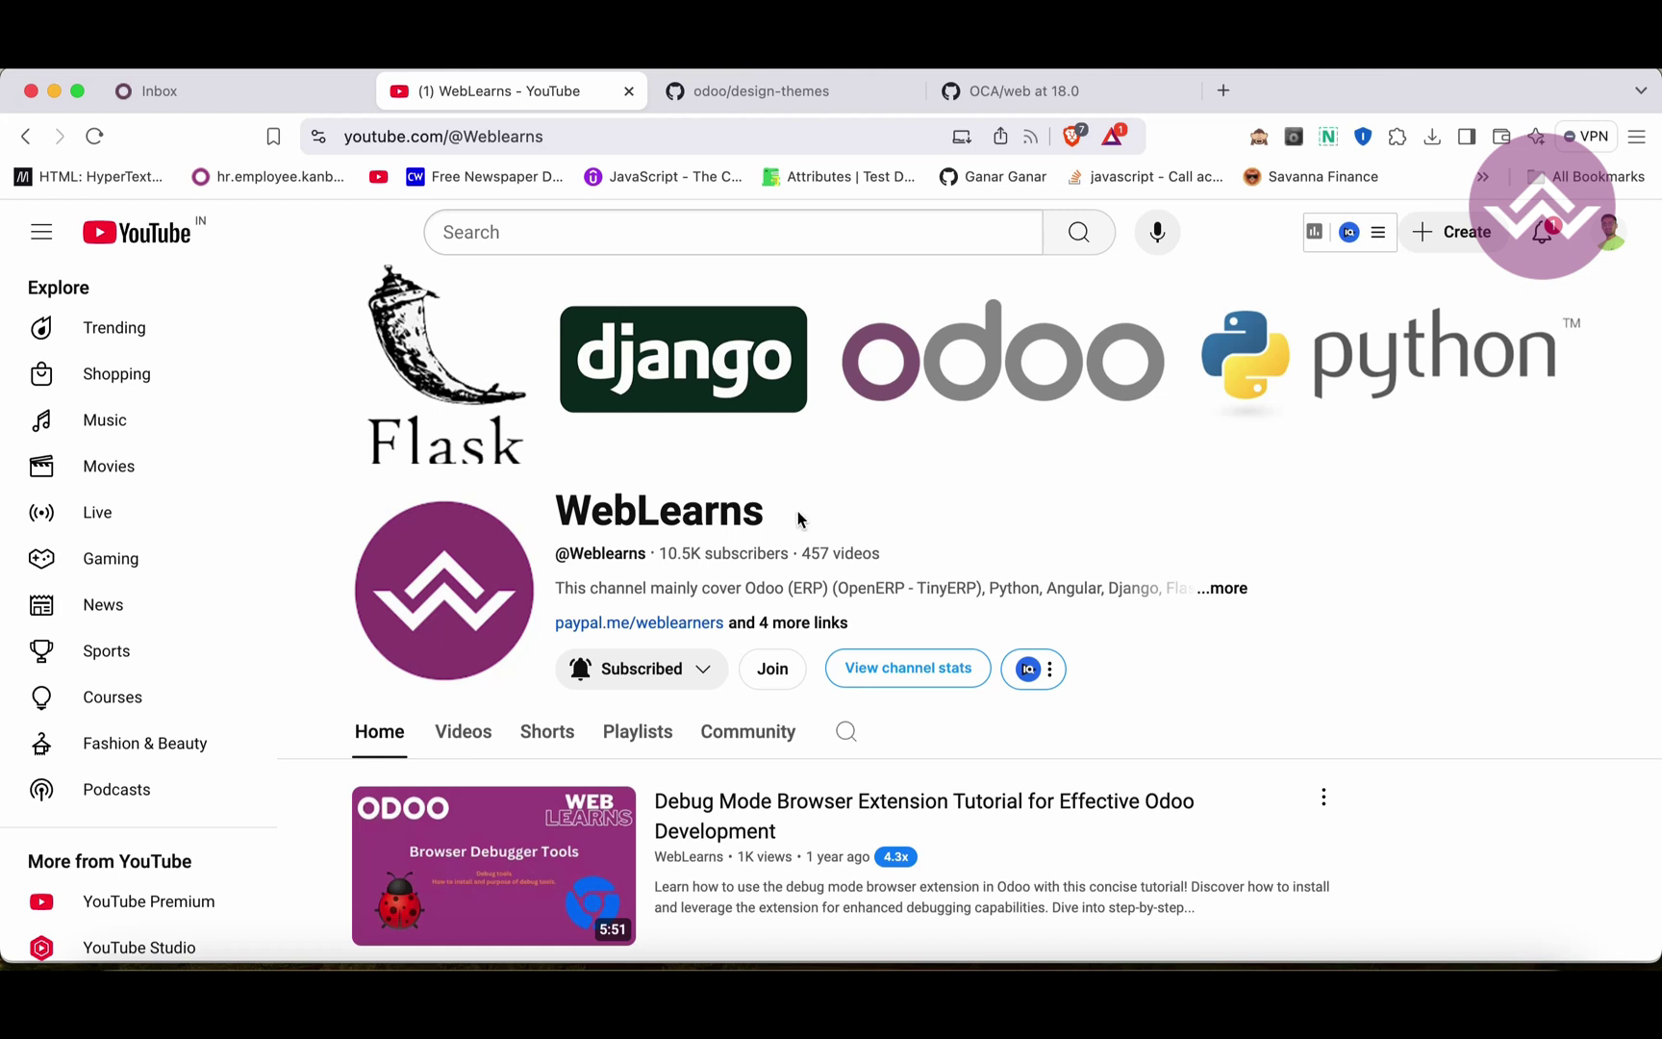
click(288, 93)
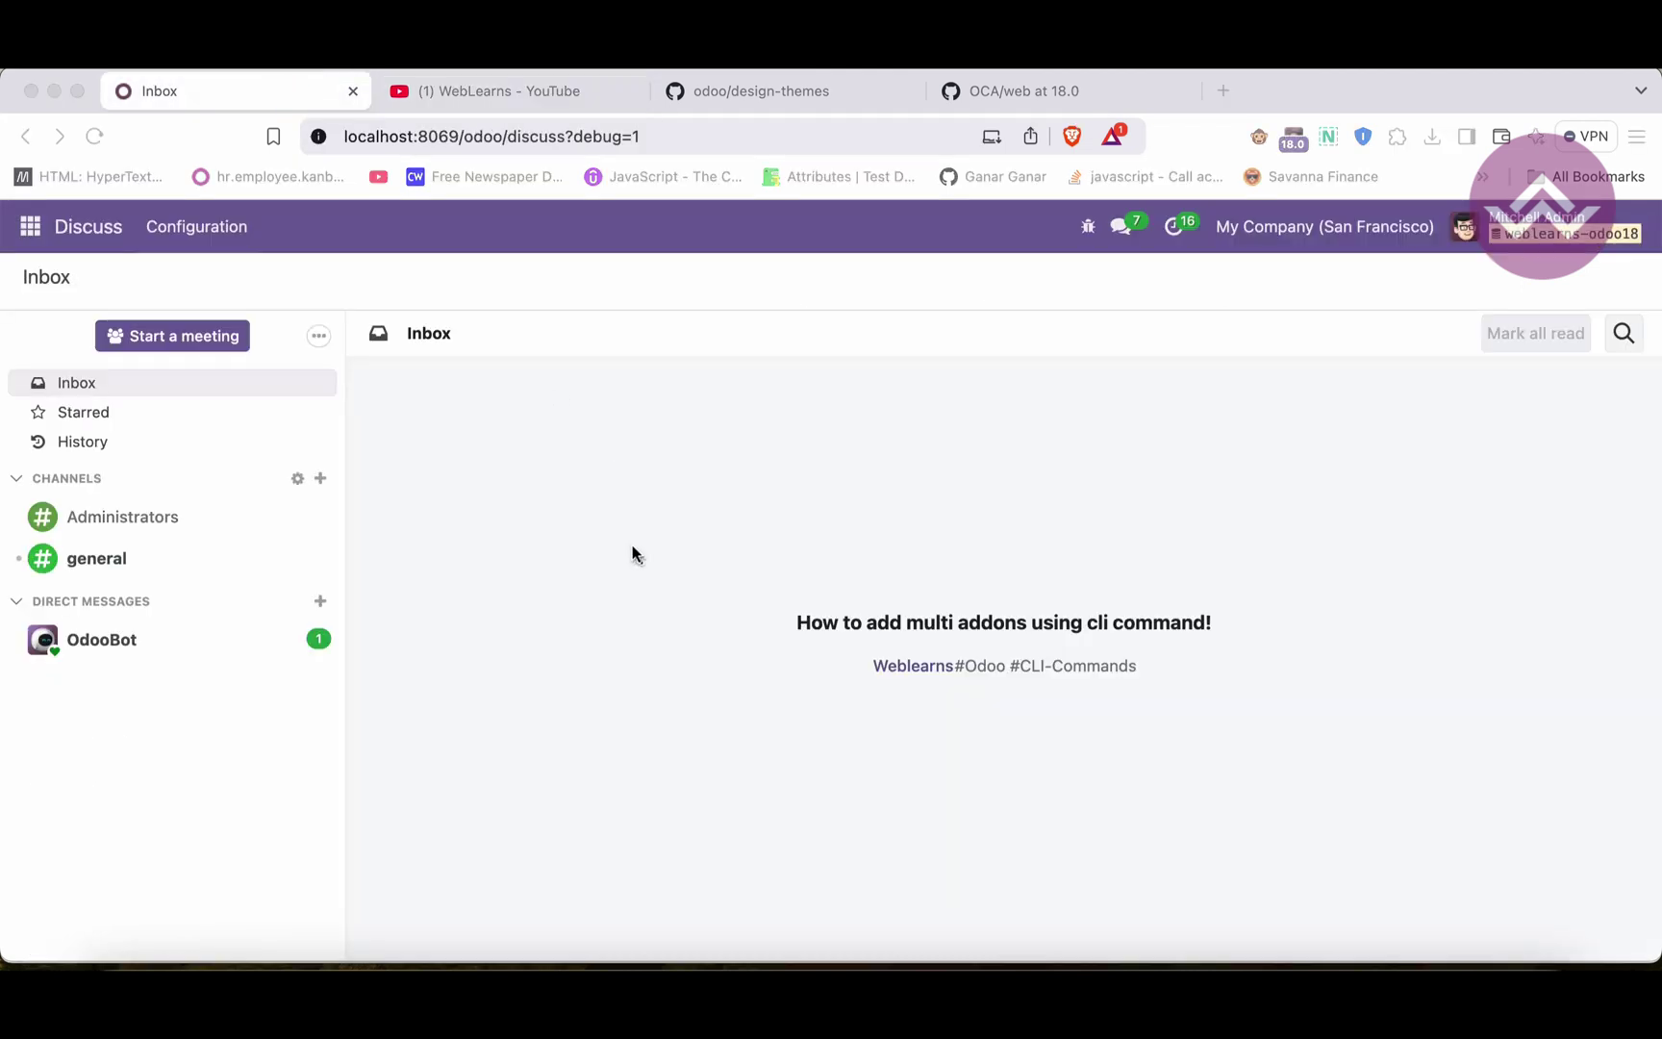
- Examine the 18.0 branches of the odoo/design-themes and OCA/web repositories on GitHub
click(765, 102)
click(1027, 82)
click(842, 87)
click(1010, 92)
click(820, 90)
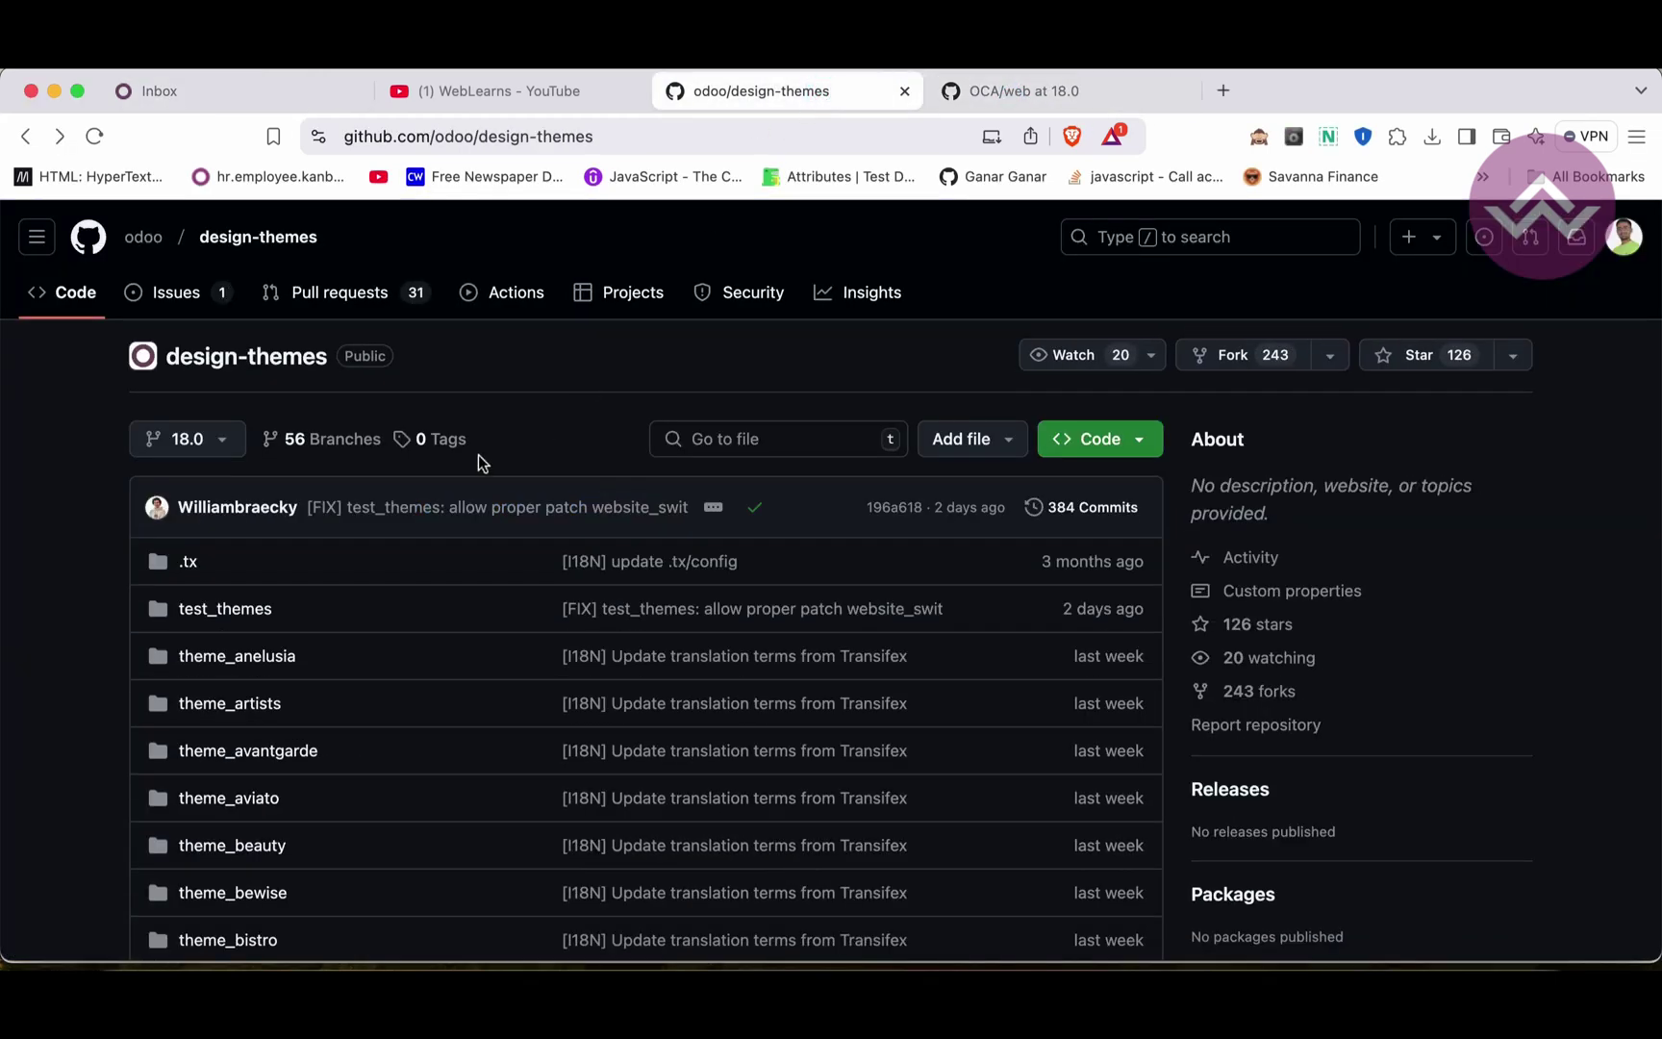
click(515, 355)
click(1025, 88)
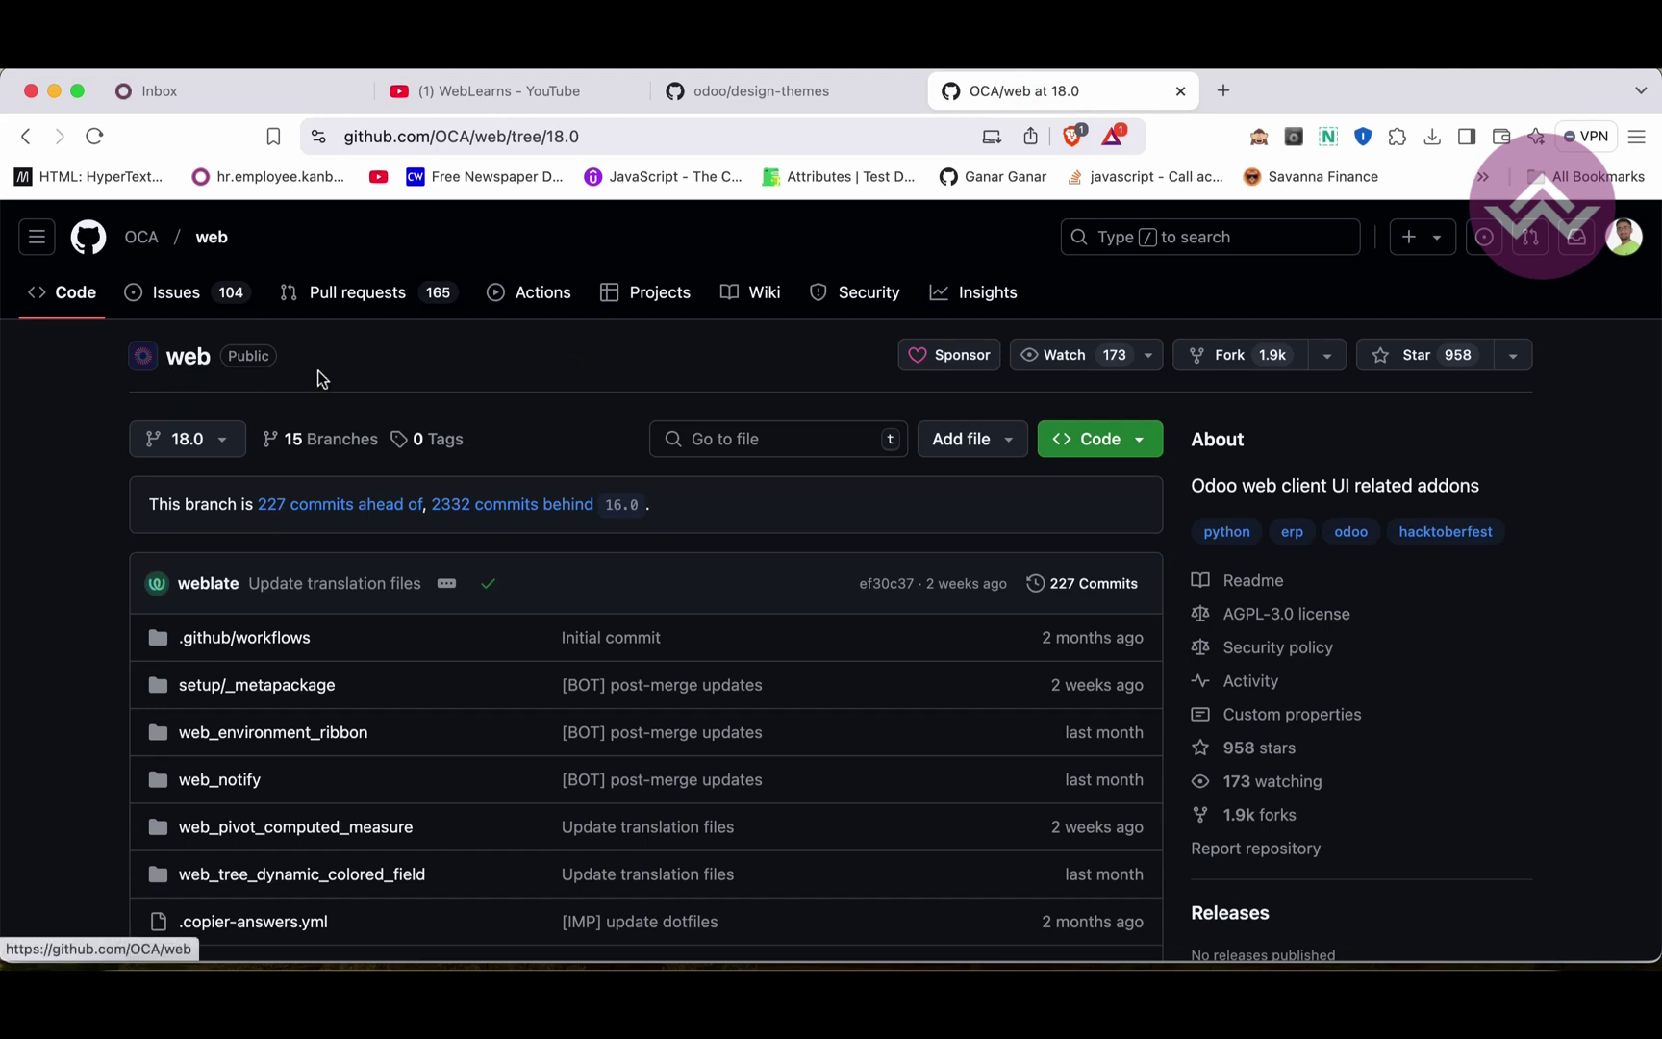
click(794, 86)
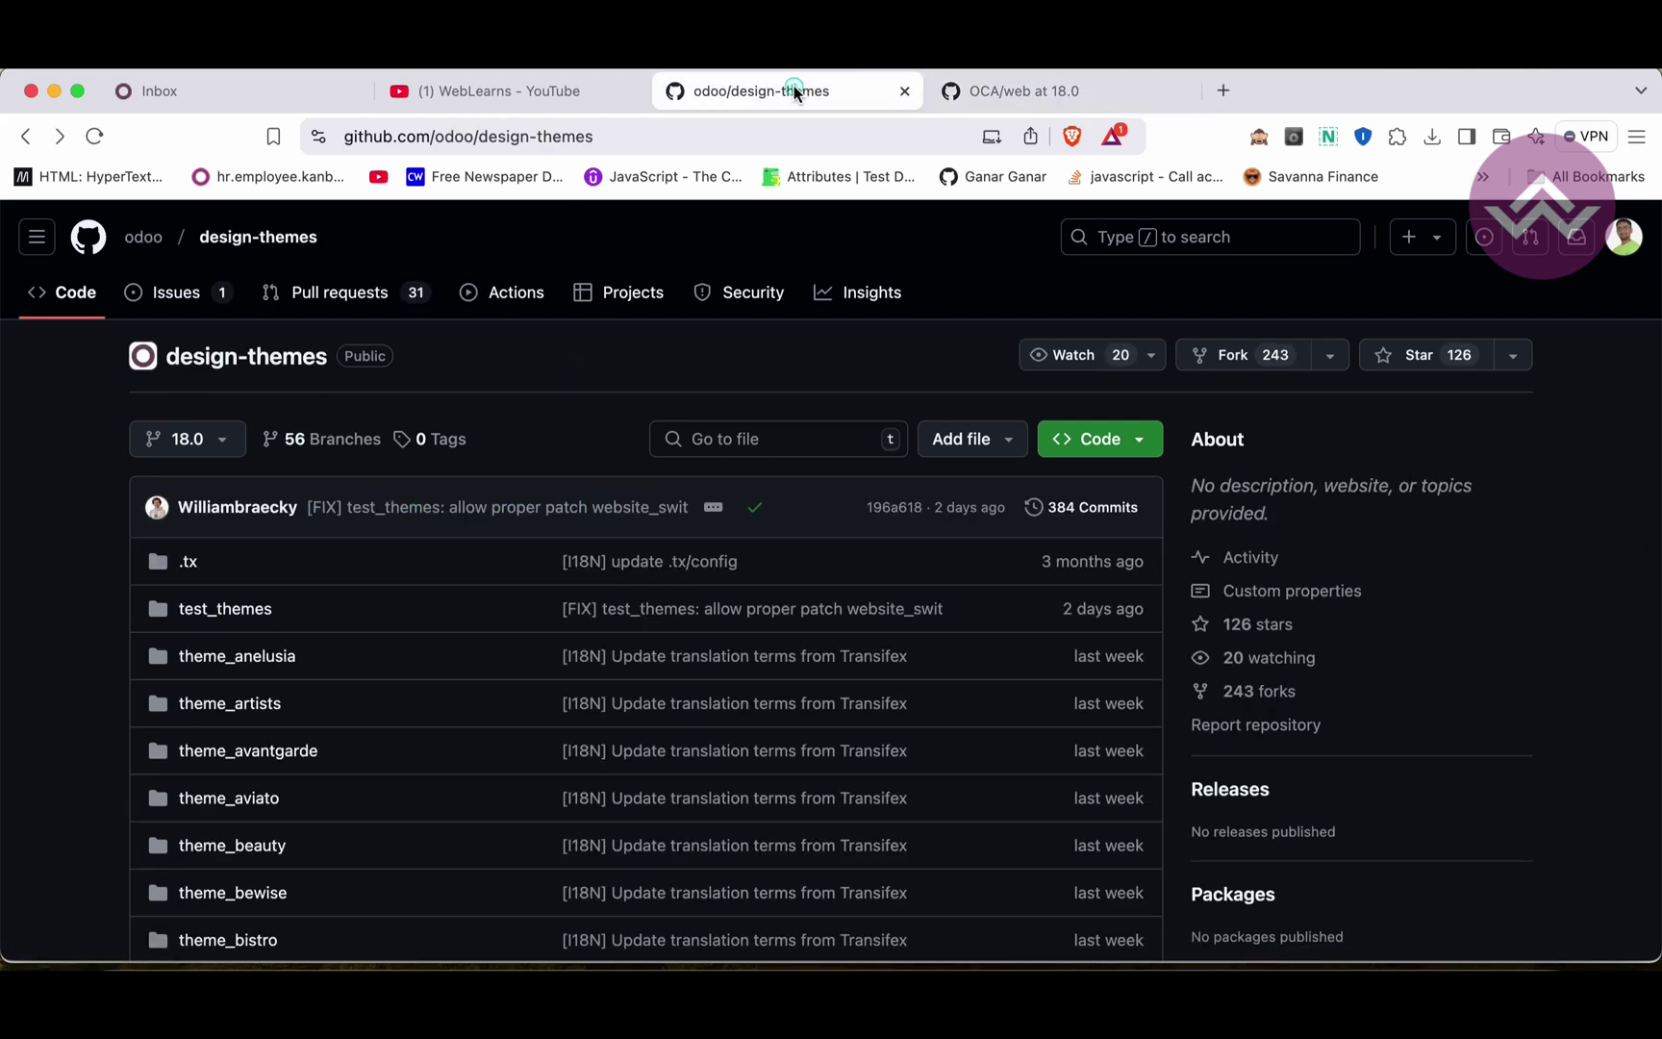
click(1035, 83)
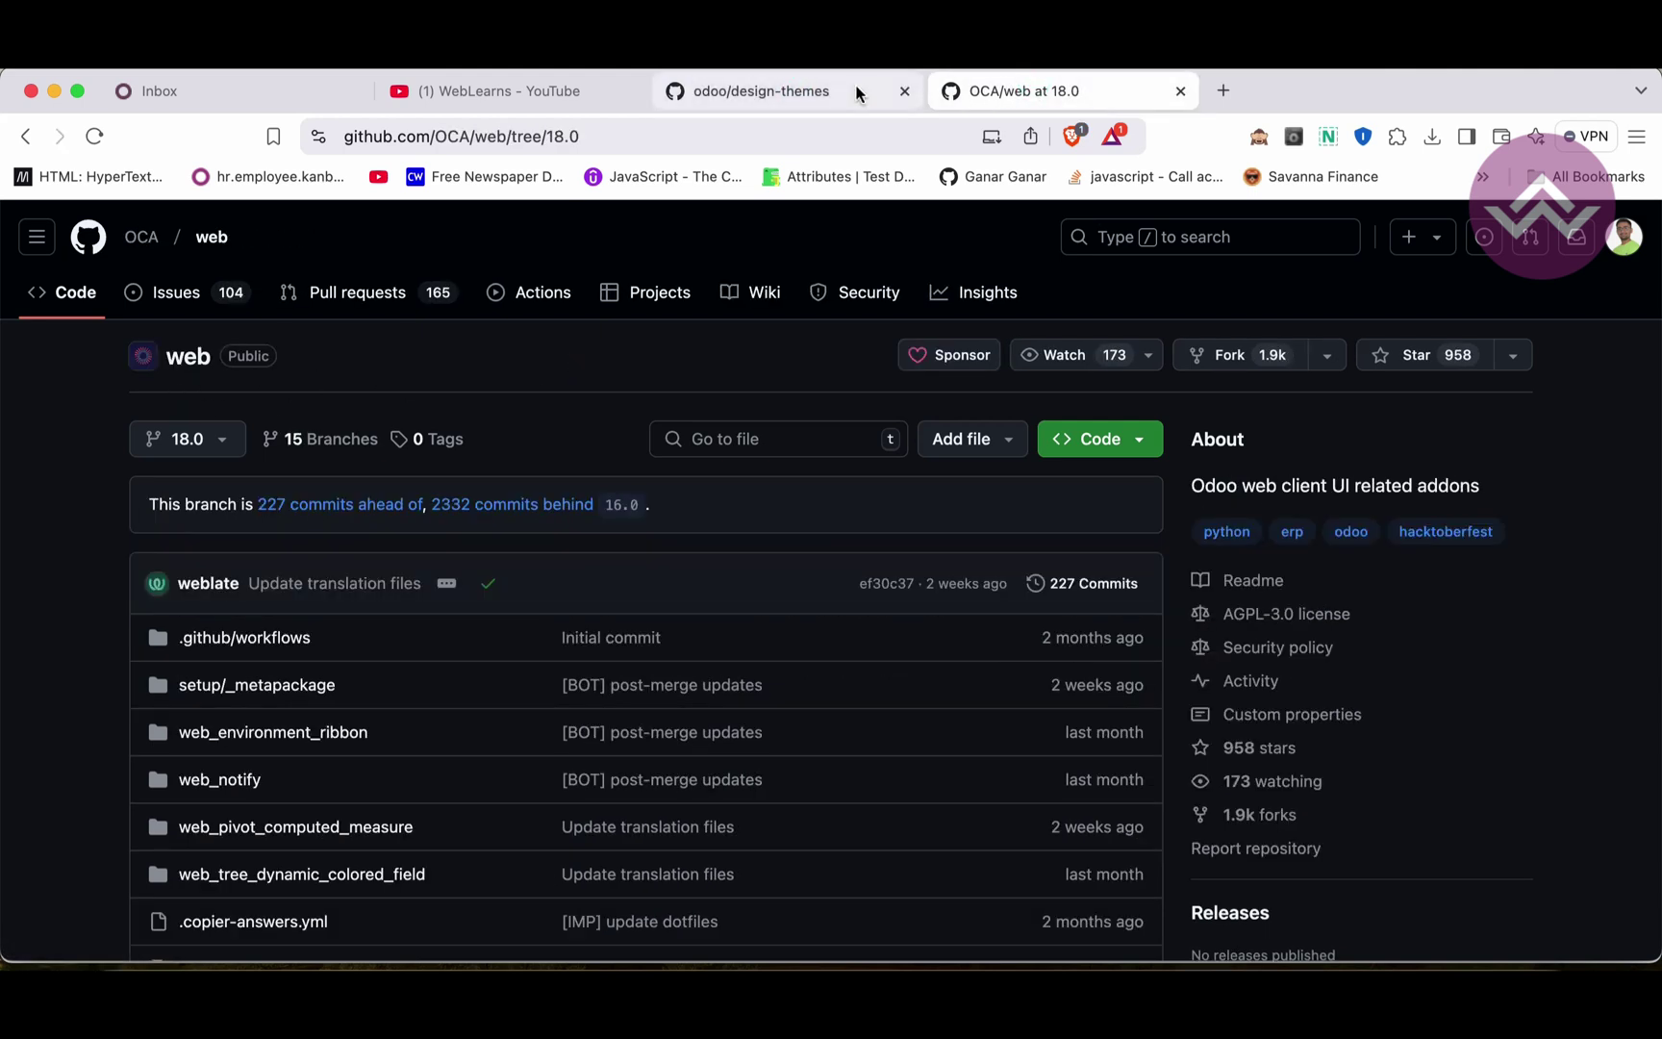
- Copy the module name web_notify from the OCA/web repository and search for that module in Odoo's Apps
click(286, 92)
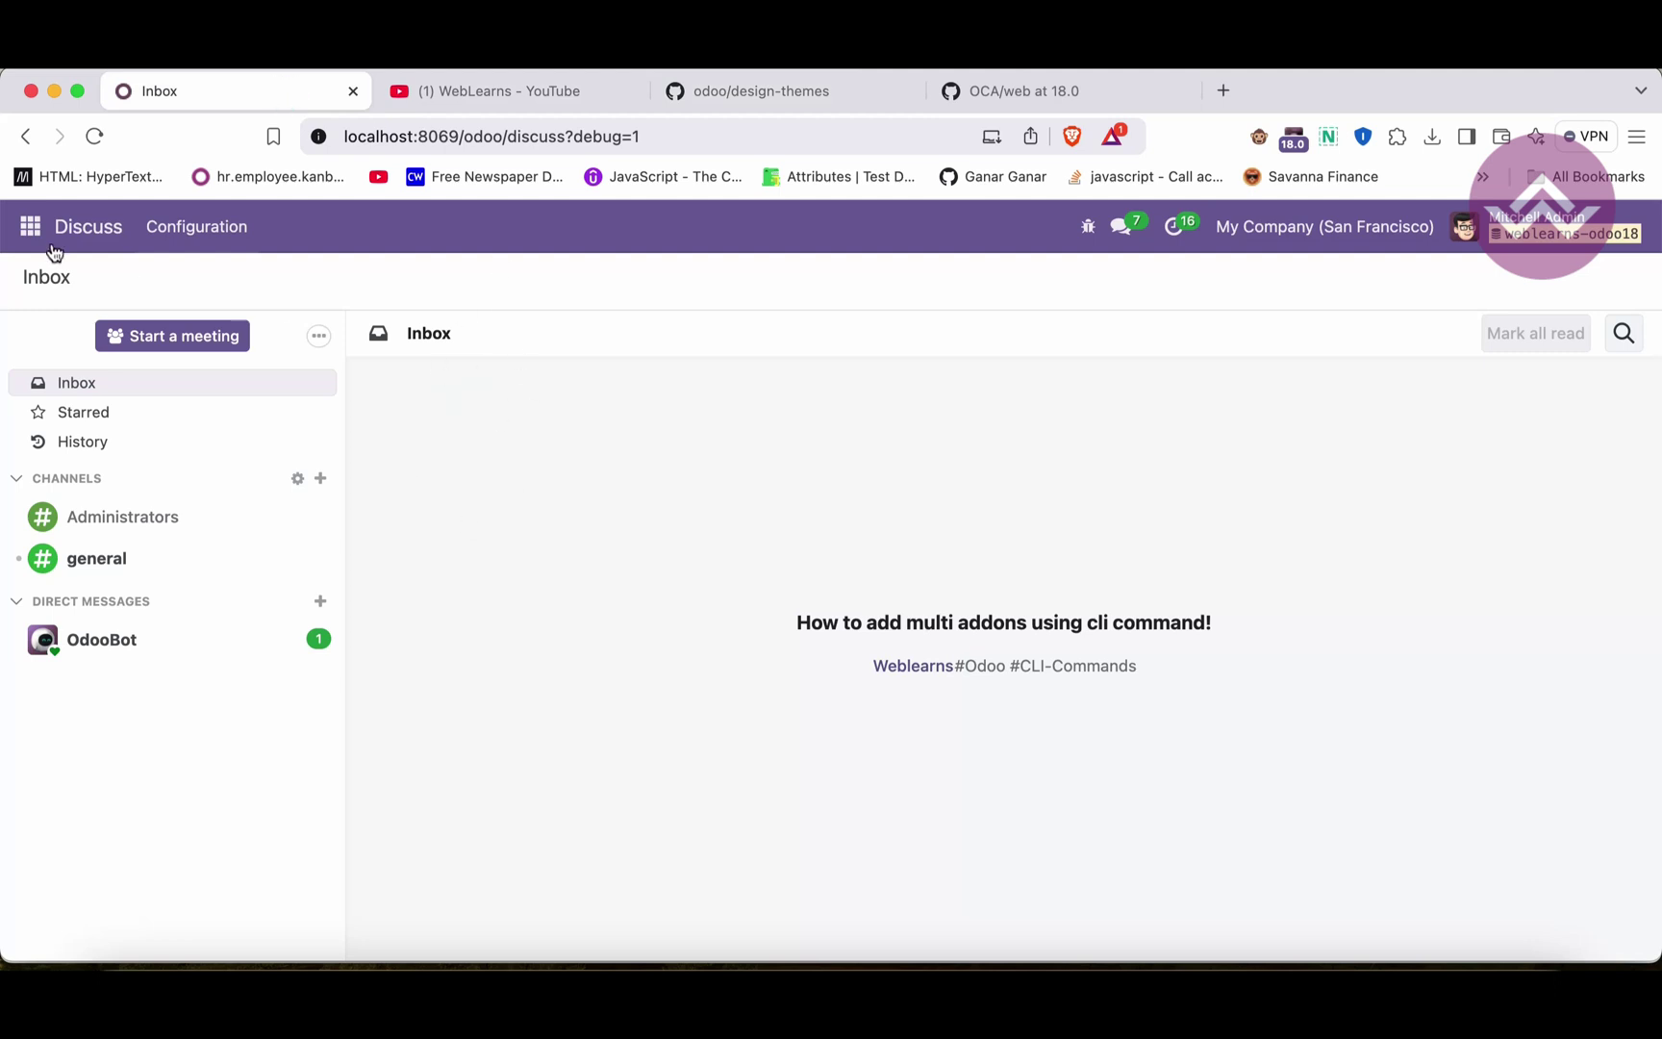
click(30, 226)
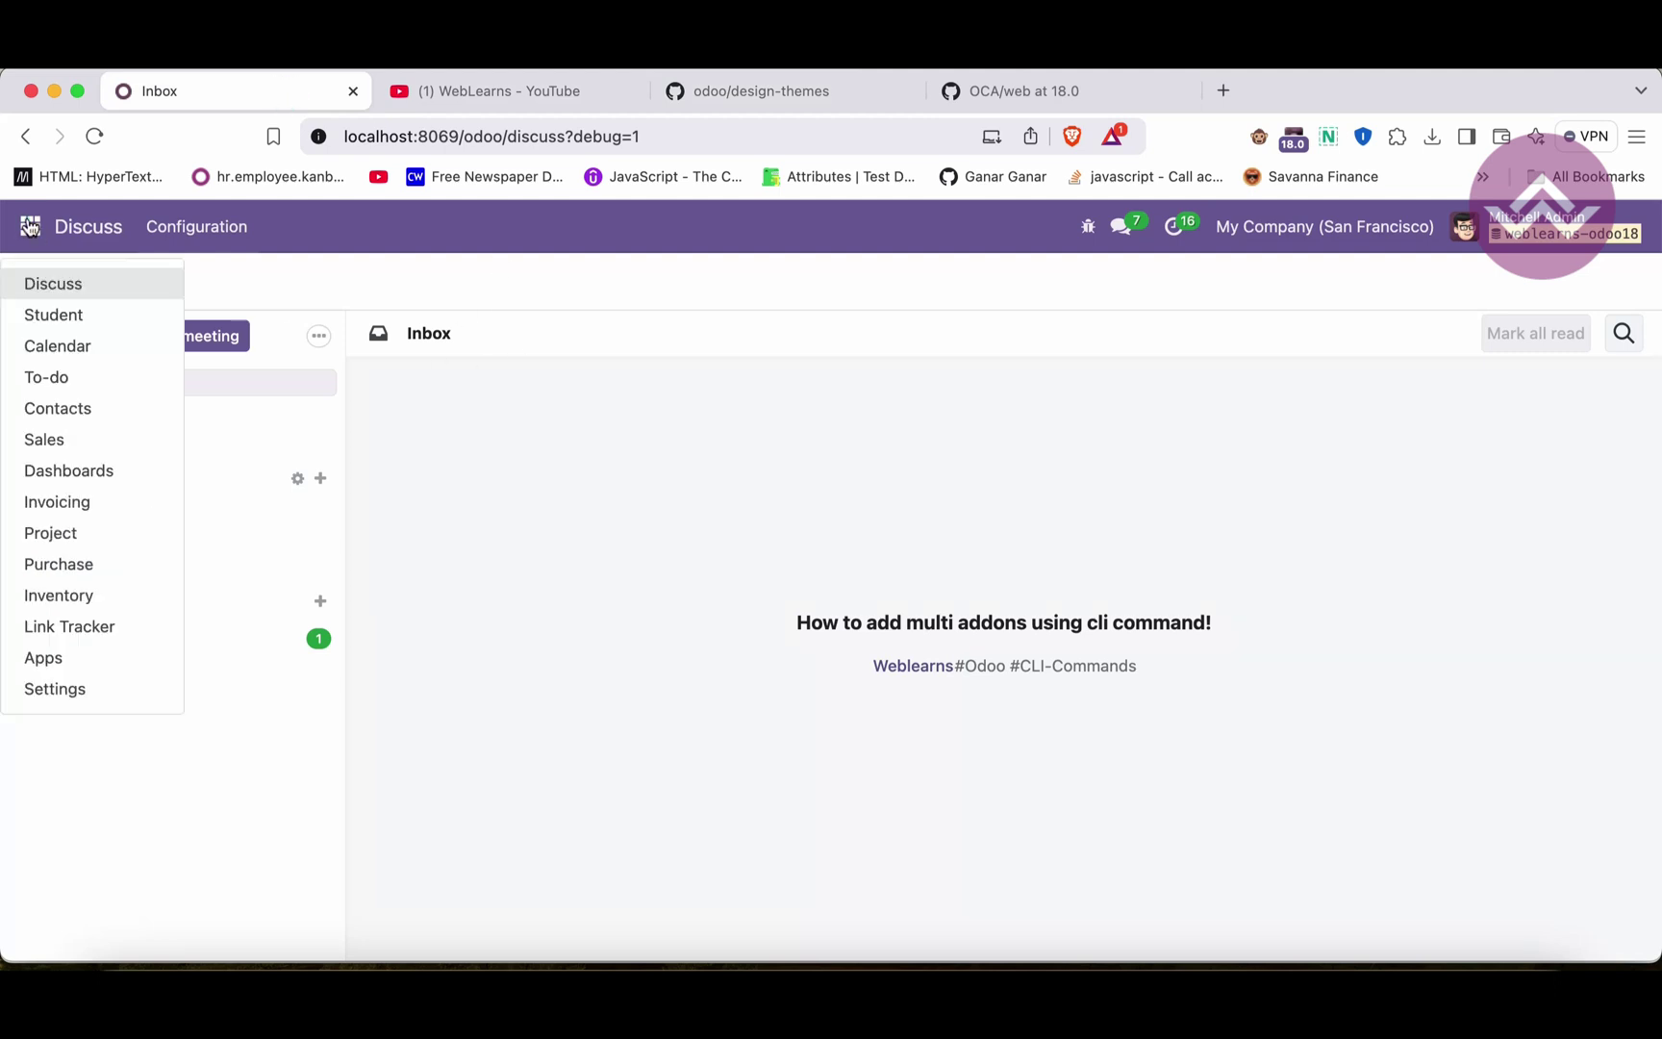
click(58, 657)
click(941, 91)
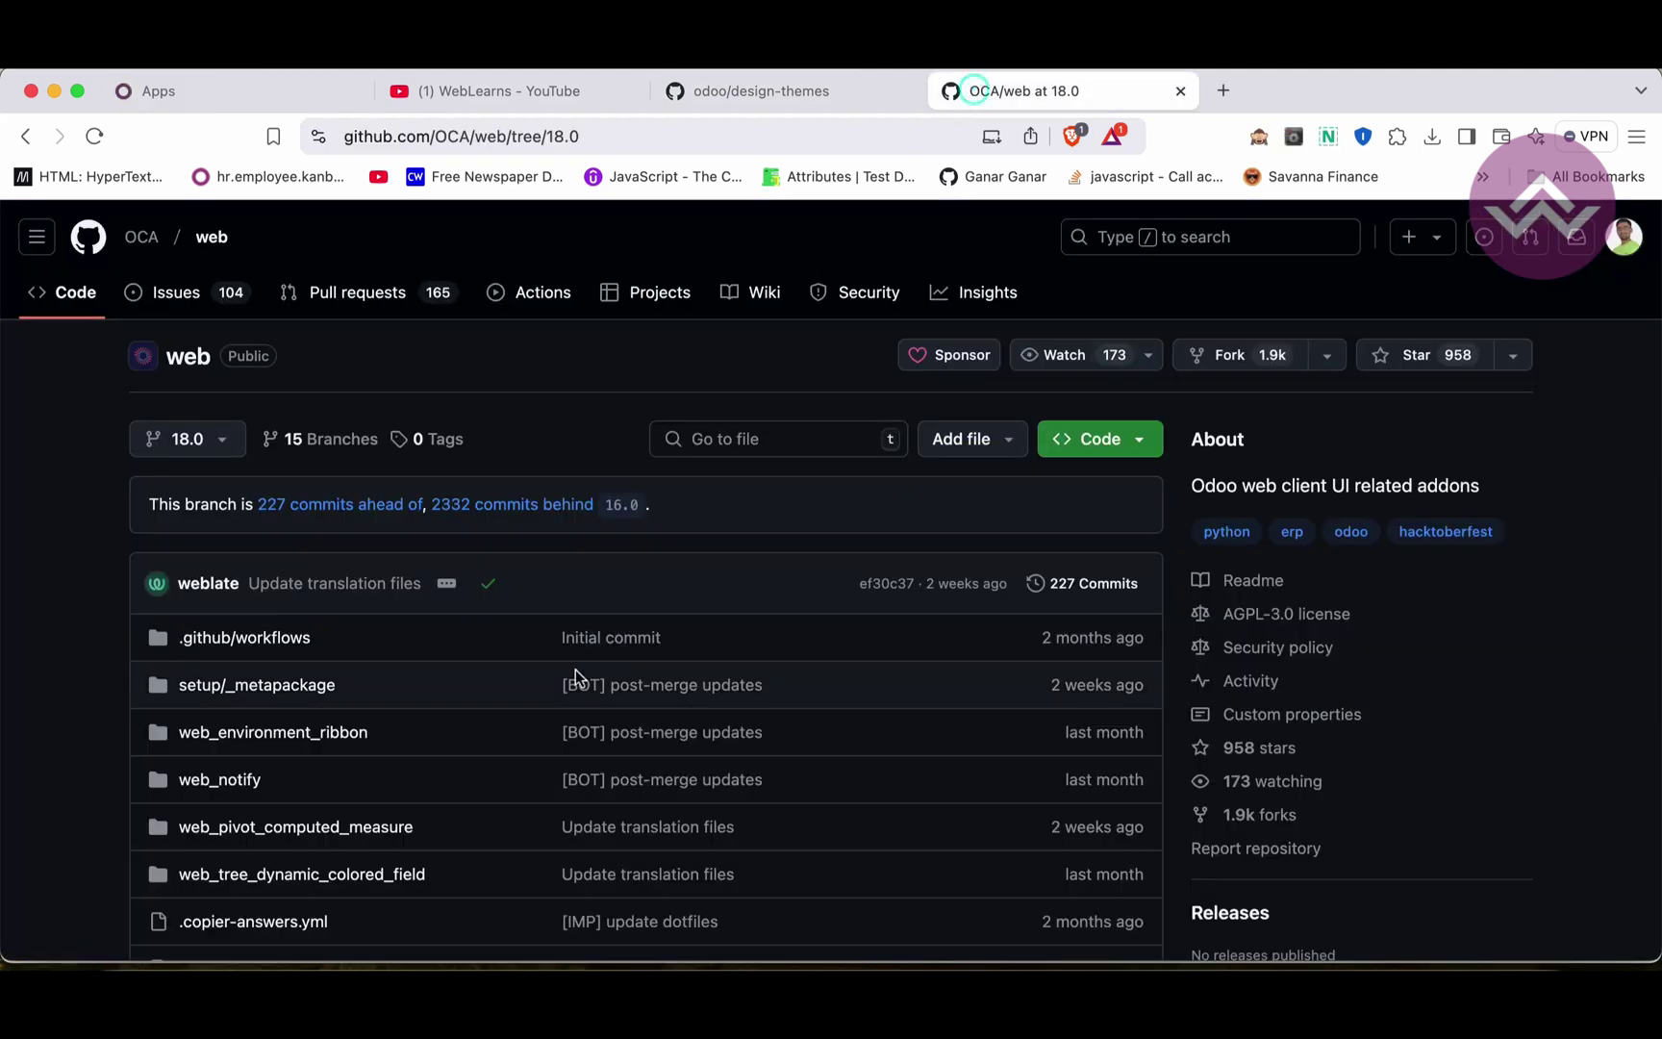
scroll(575, 670, down, 2)
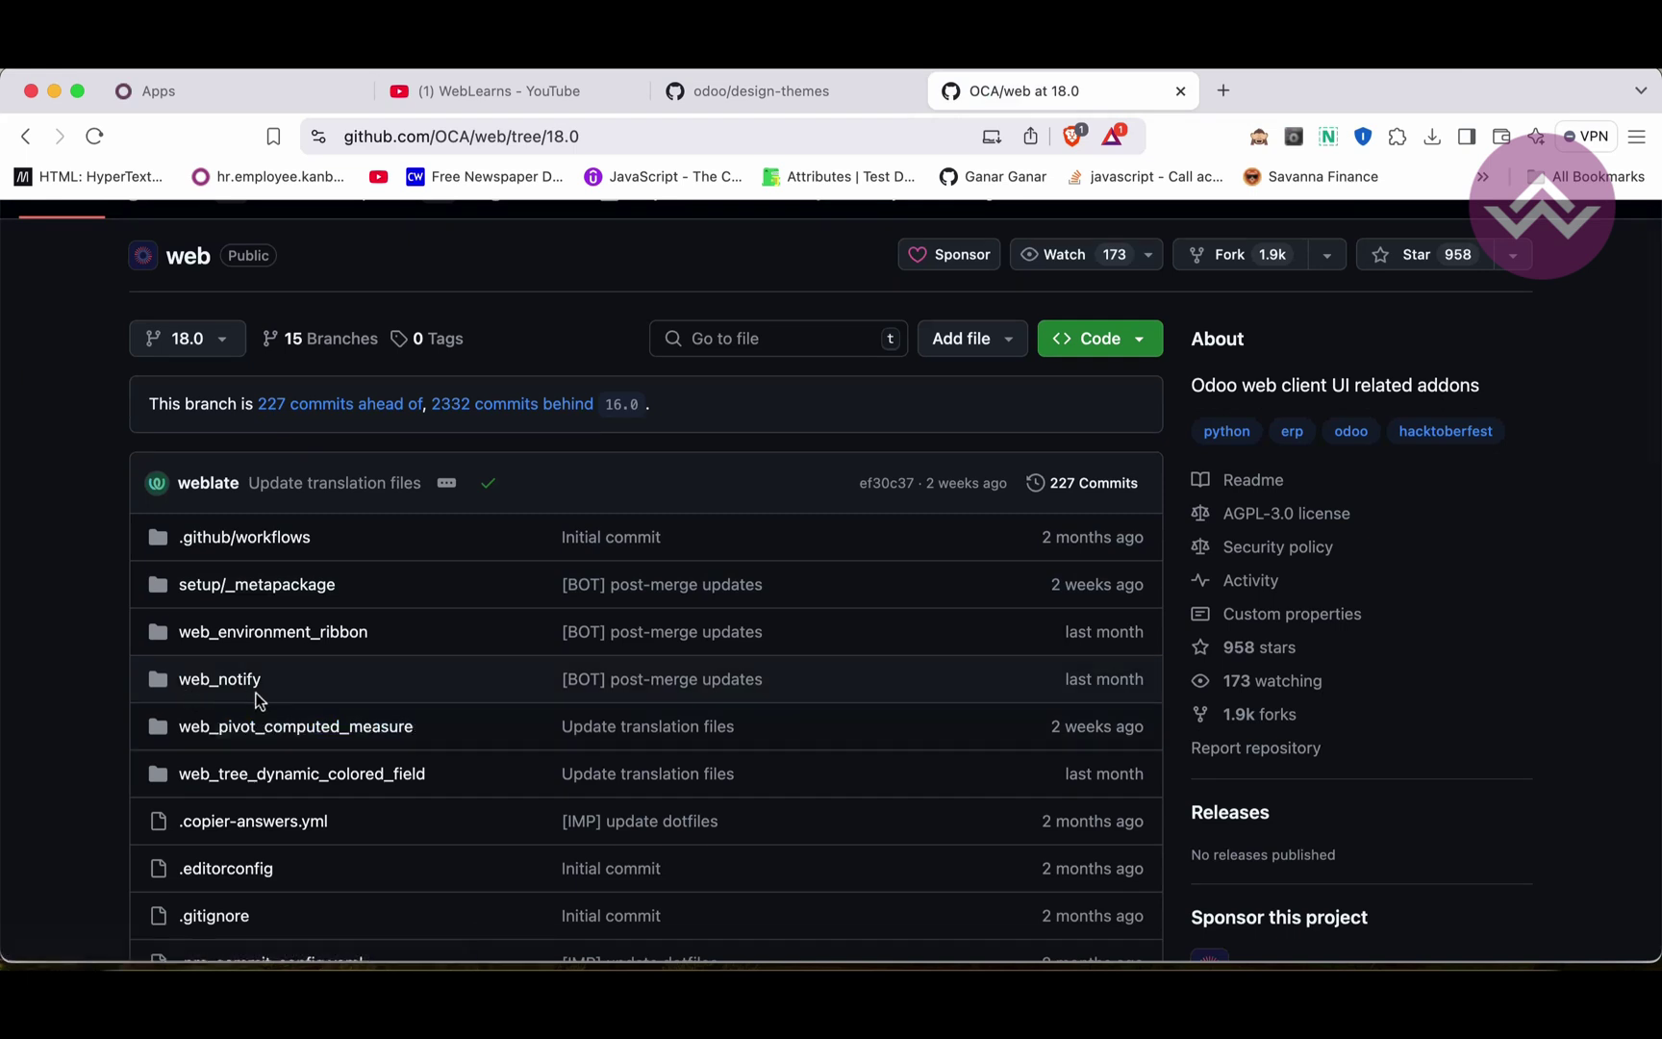
drag(284, 676, 174, 677)
key(ctrl+c)
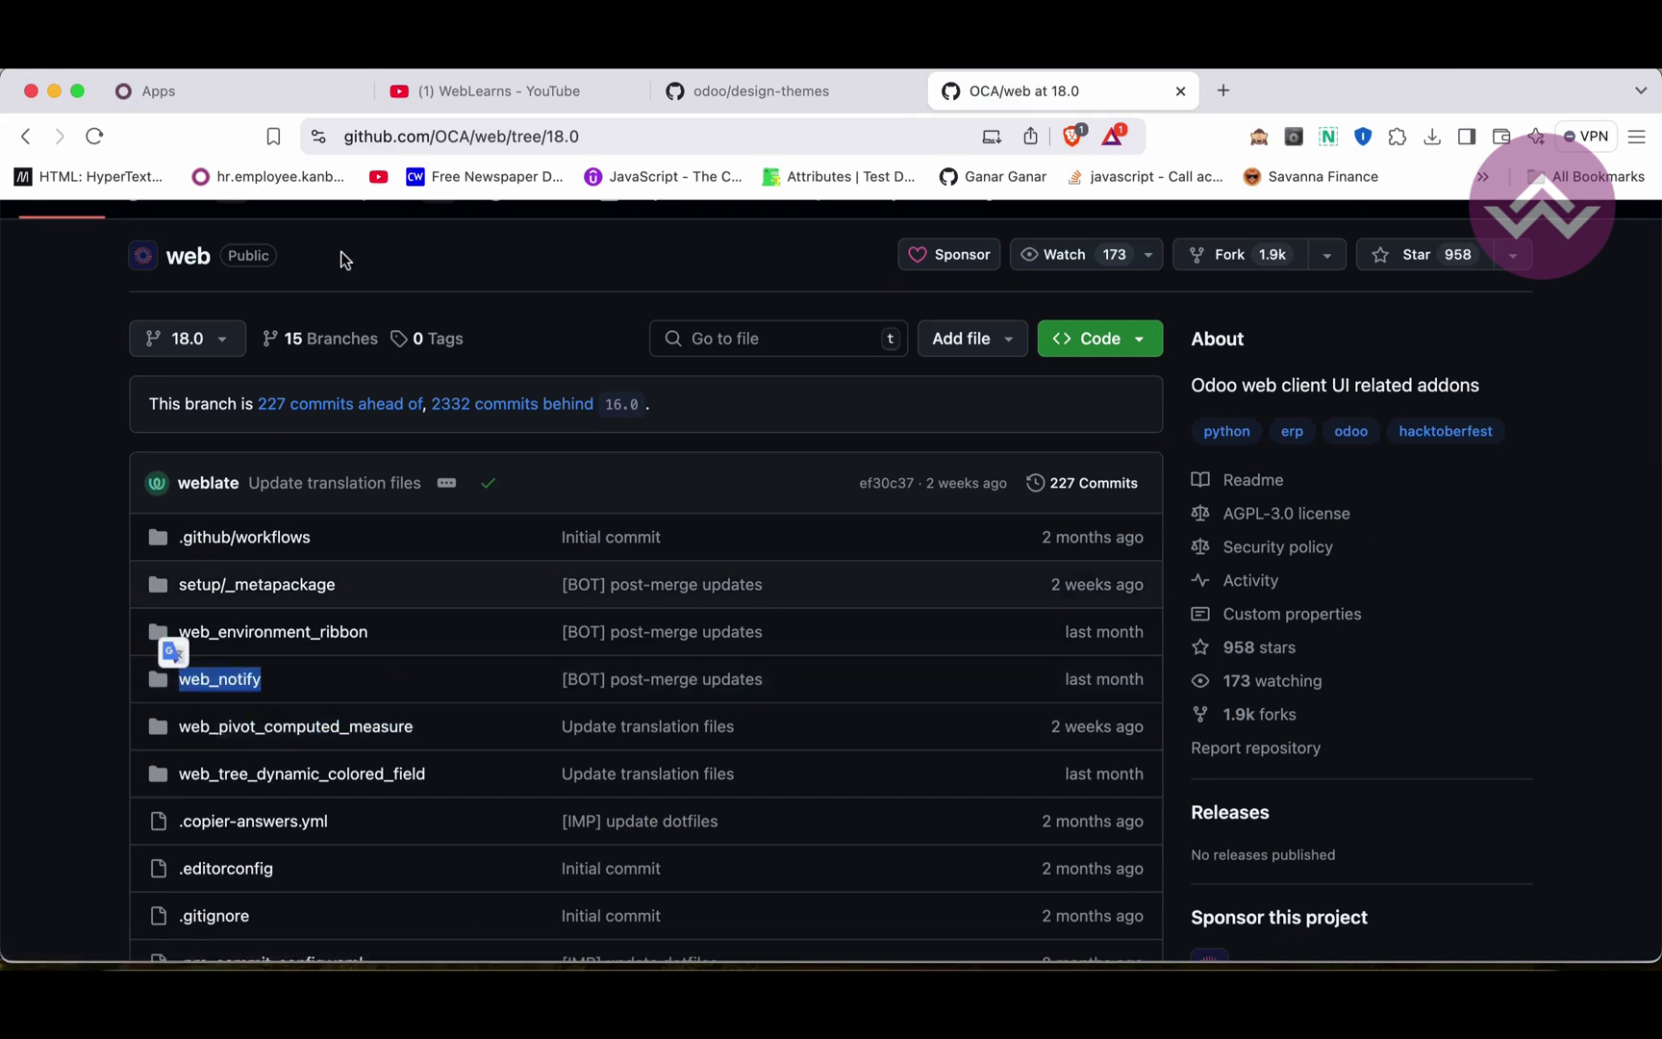
click(282, 90)
click(697, 282)
key(ctrl+v)
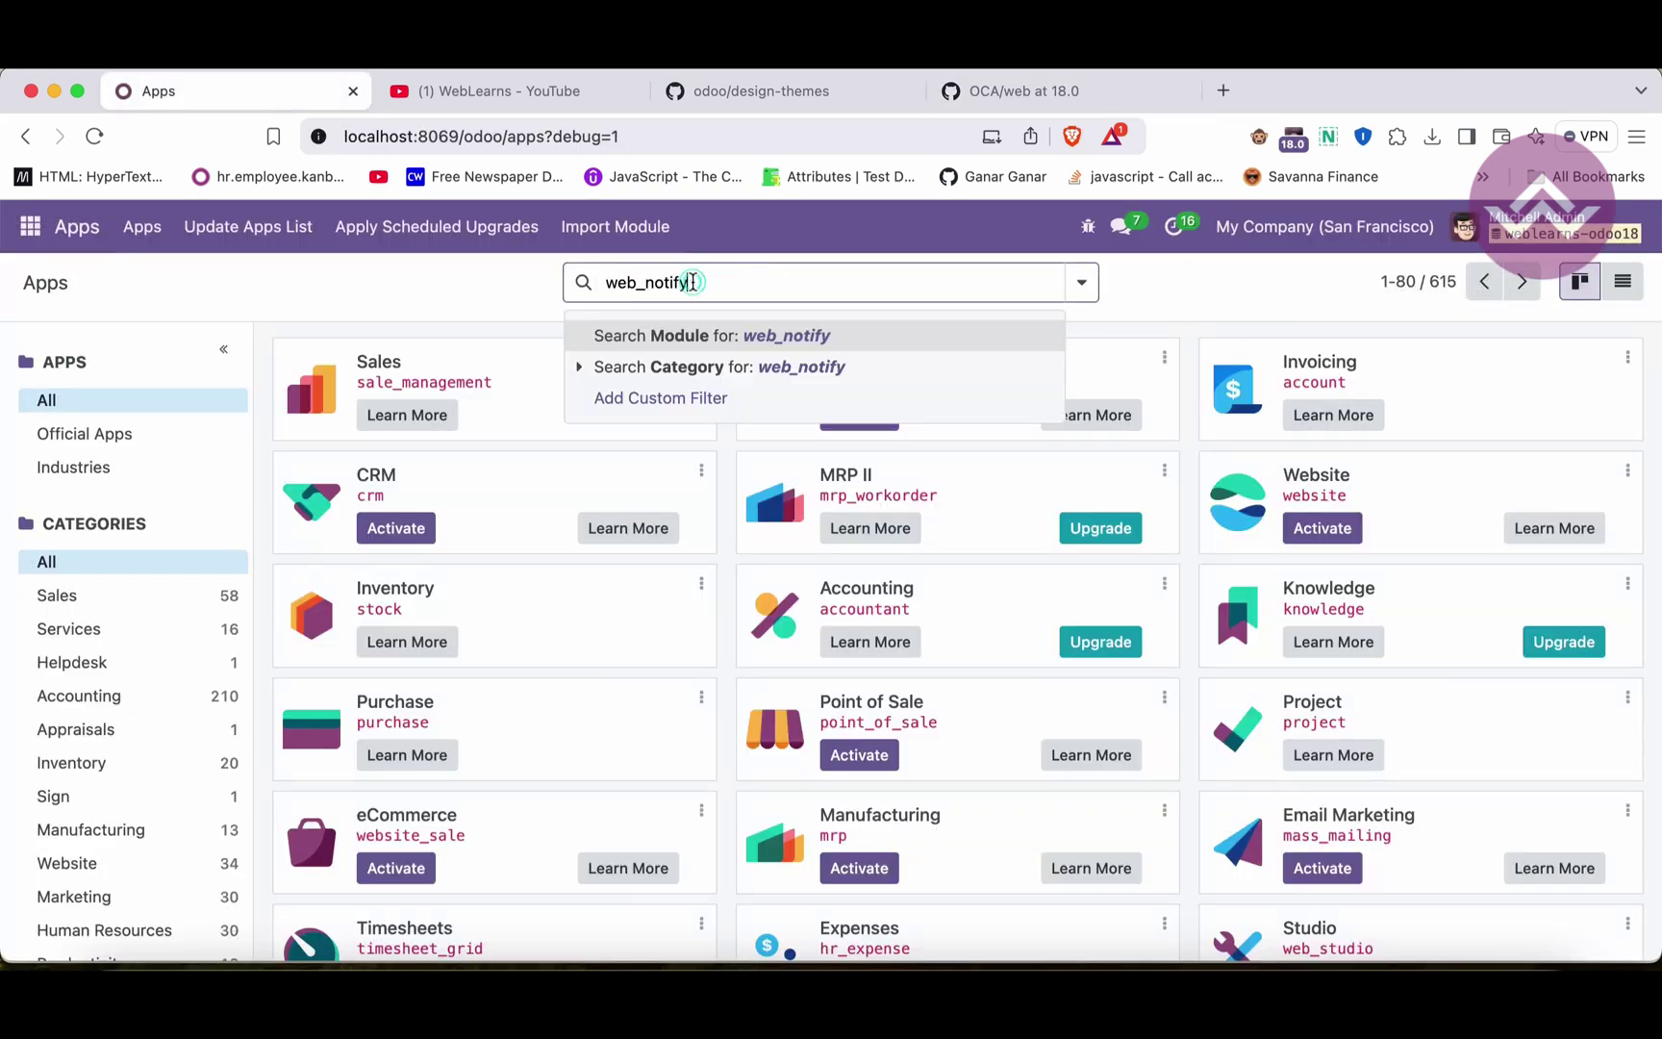
click(692, 332)
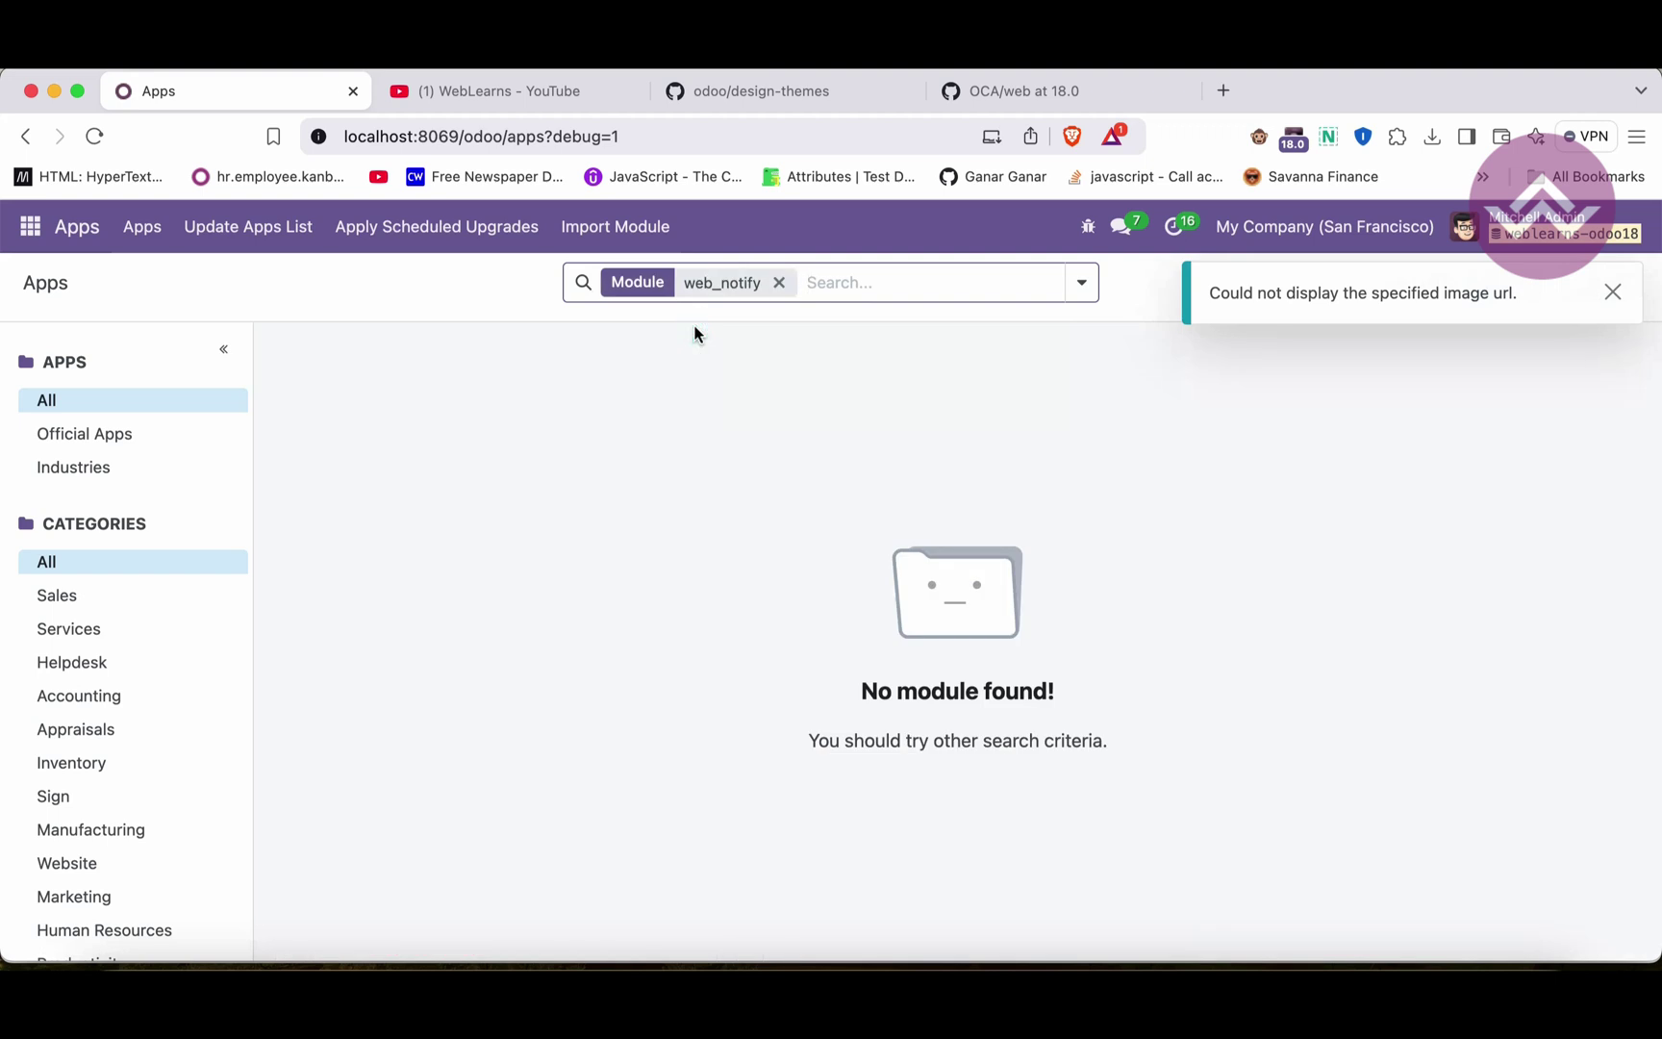
click(1062, 85)
click(750, 427)
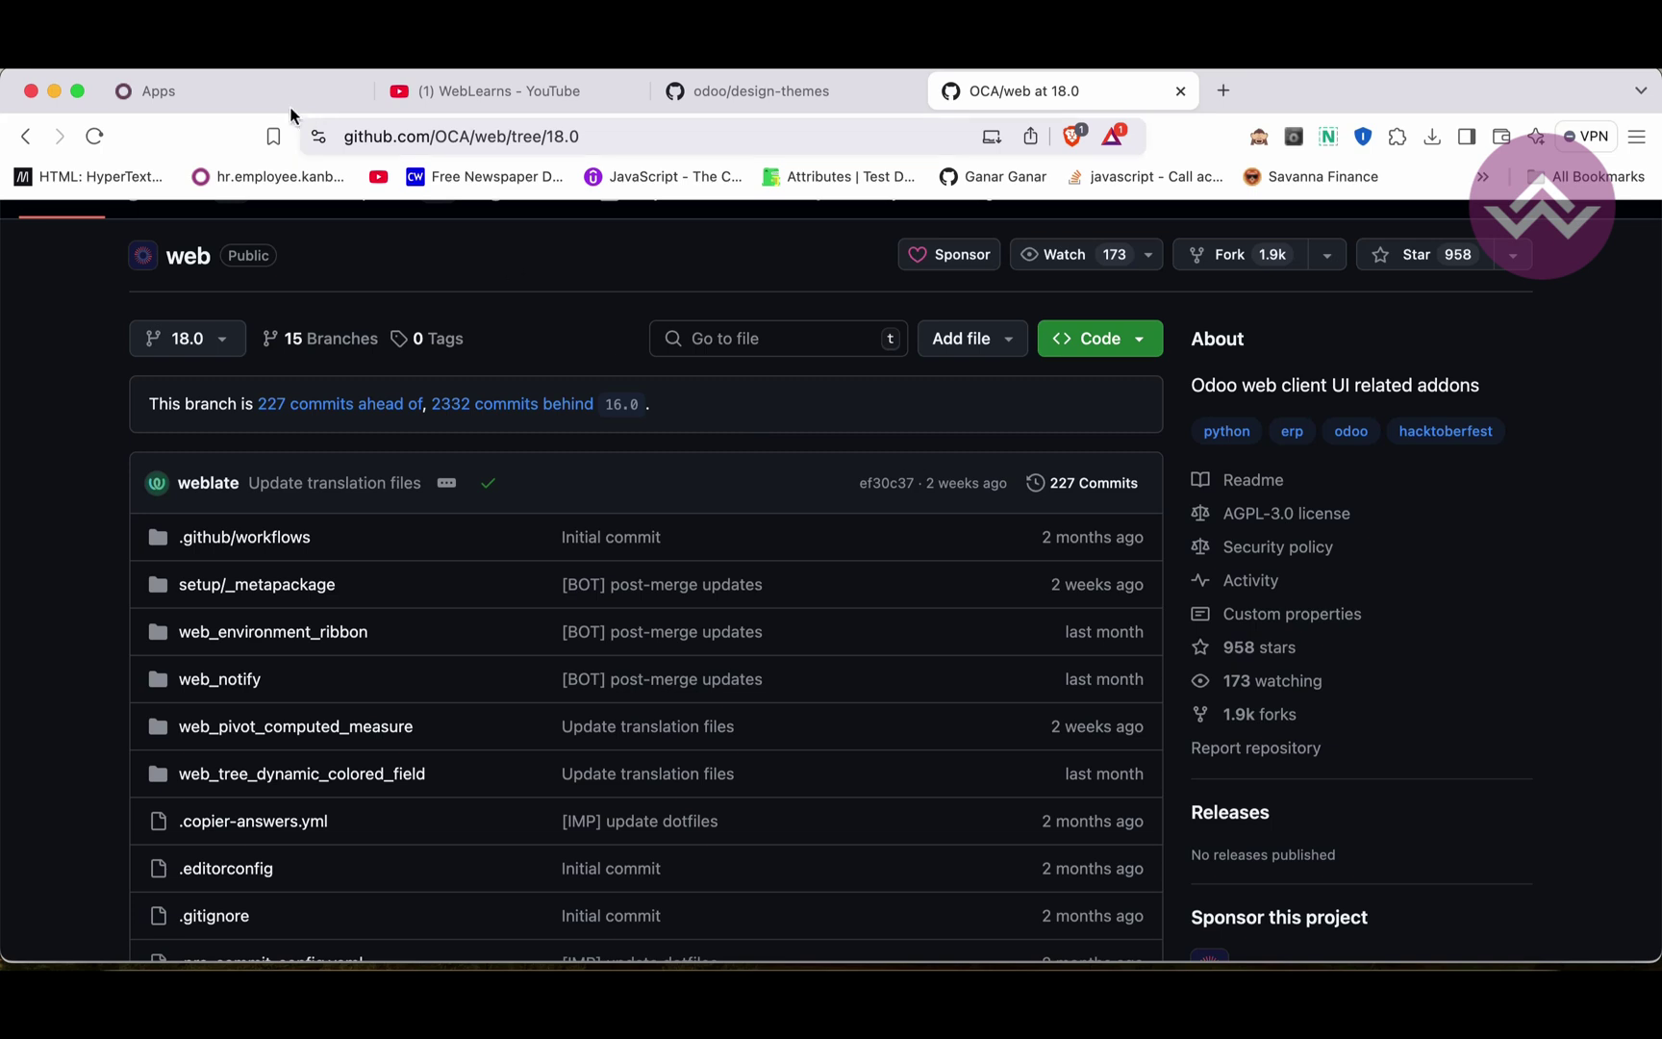
click(258, 77)
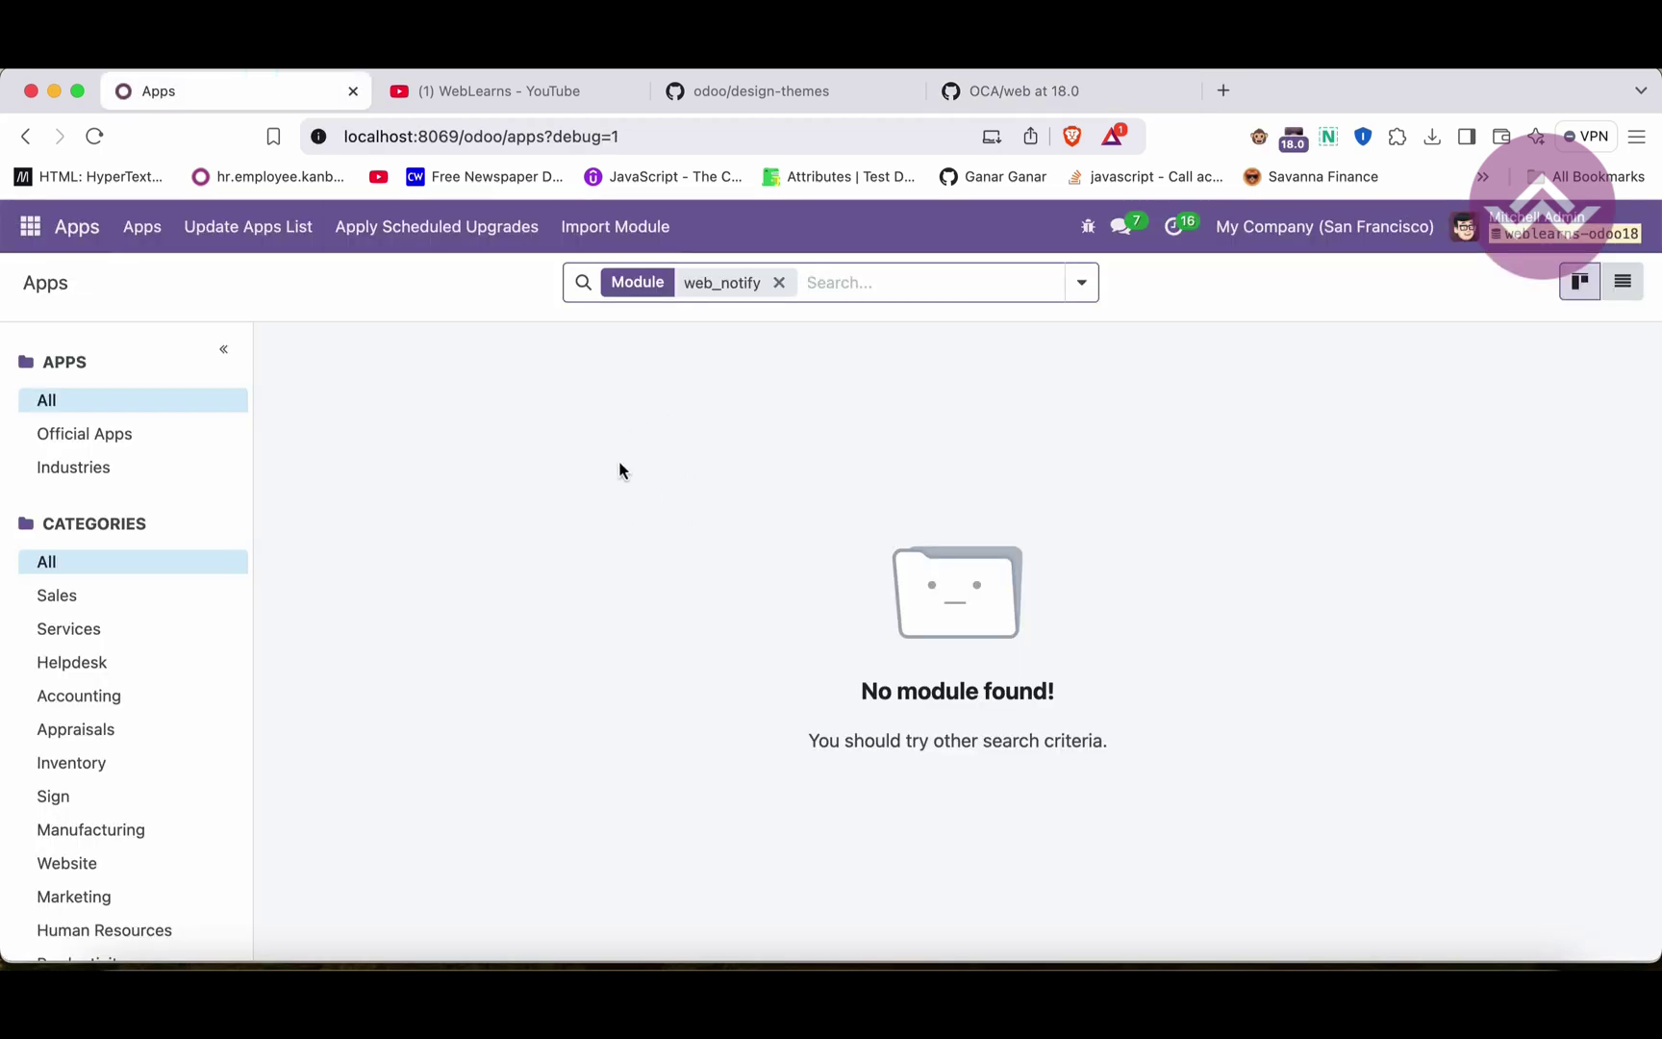
click(806, 101)
click(1002, 92)
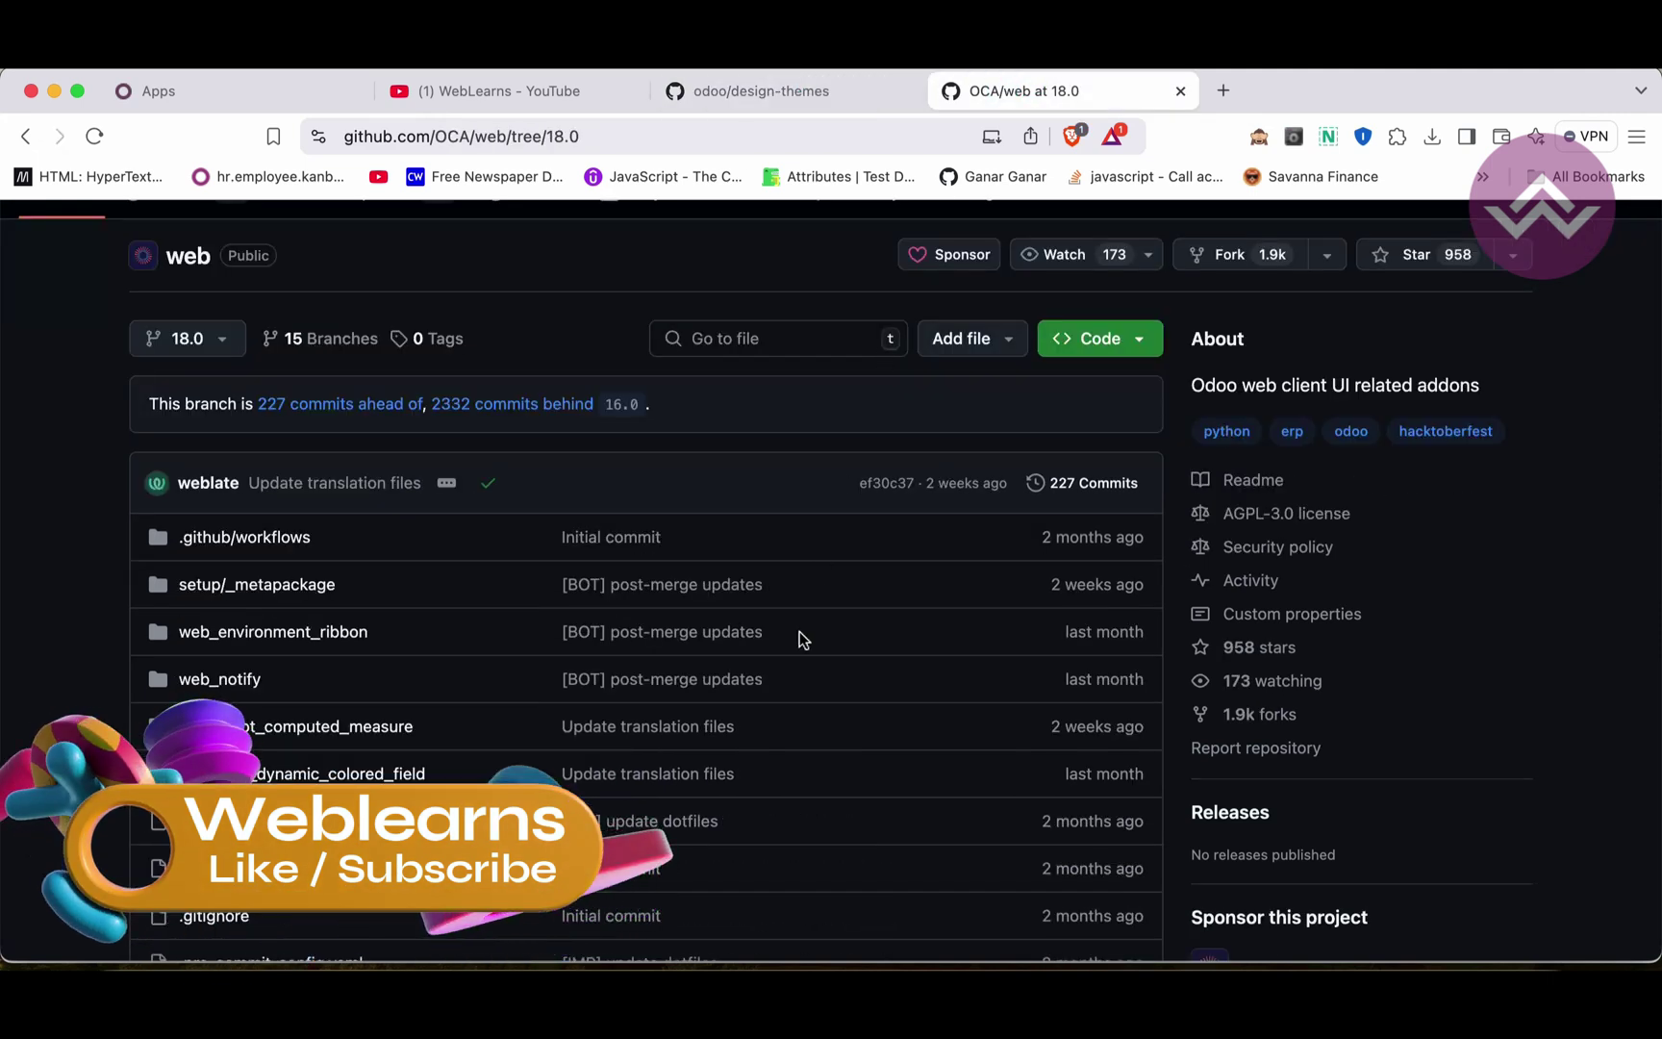
- Switch to the terminal, stop the Odoo server and recall the command "python odoo-bin -d weblearns-odoo18" on a cleared screen
click(758, 960)
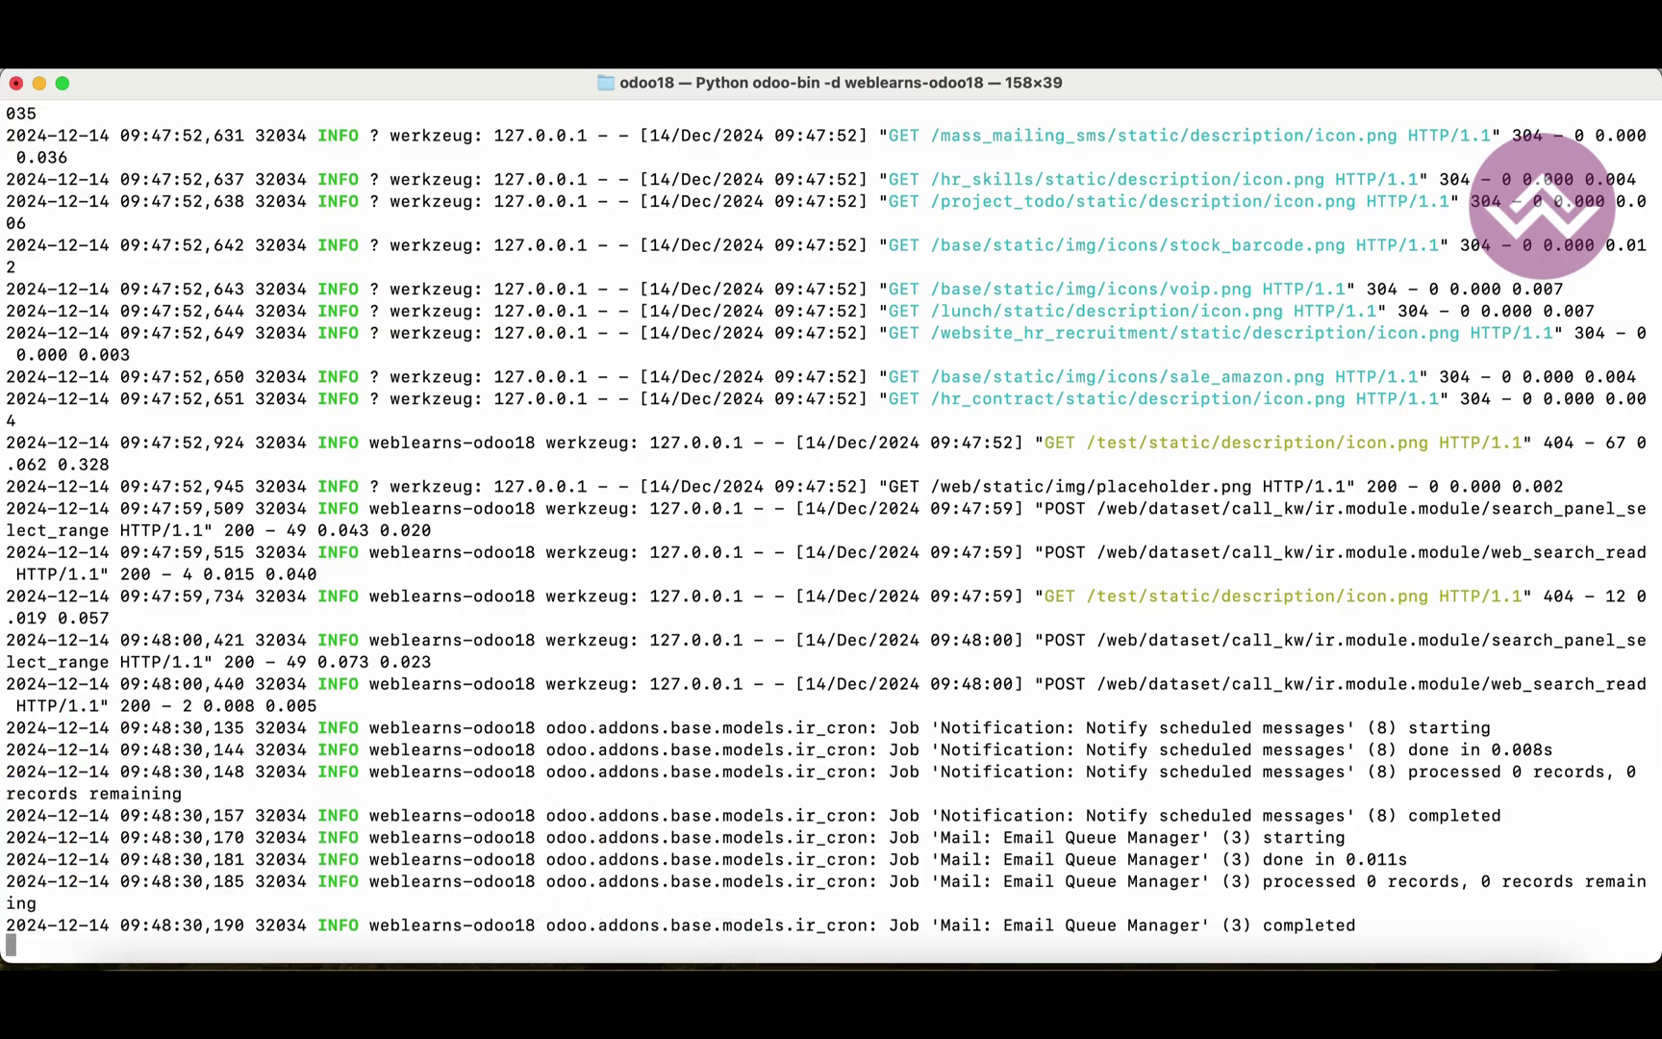
text(clear)
key(Return)
key(Up)
key(Up)
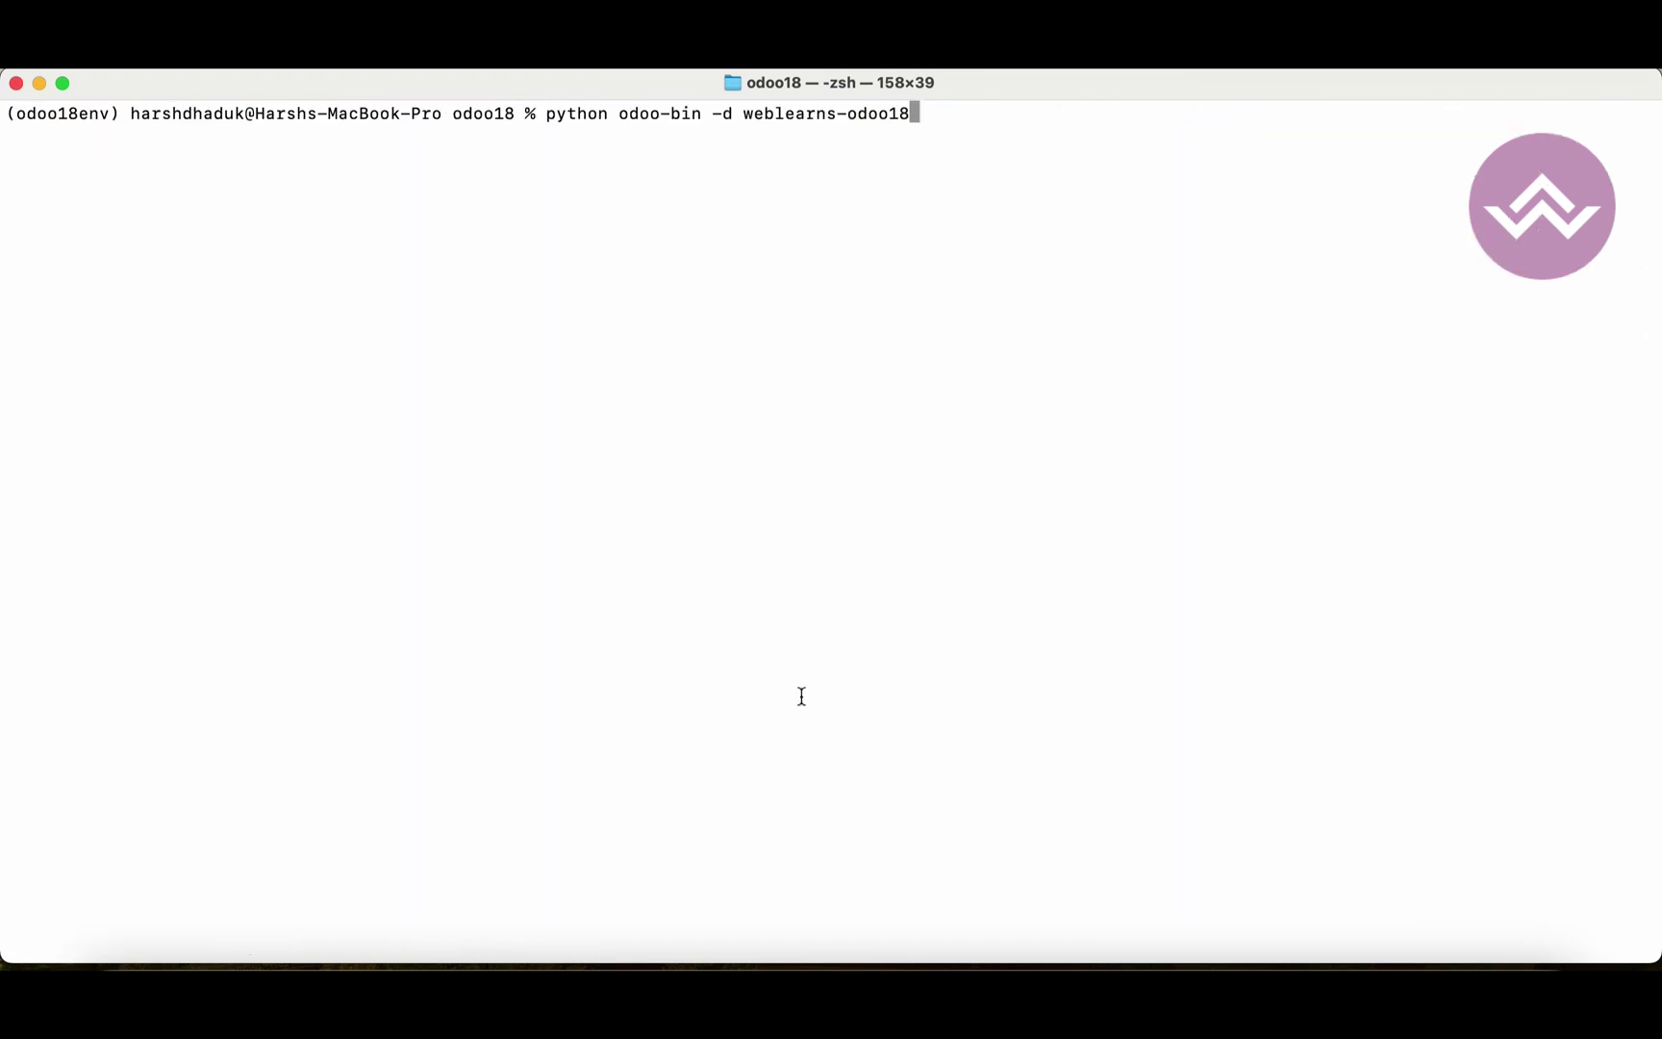
triple_click(545, 117)
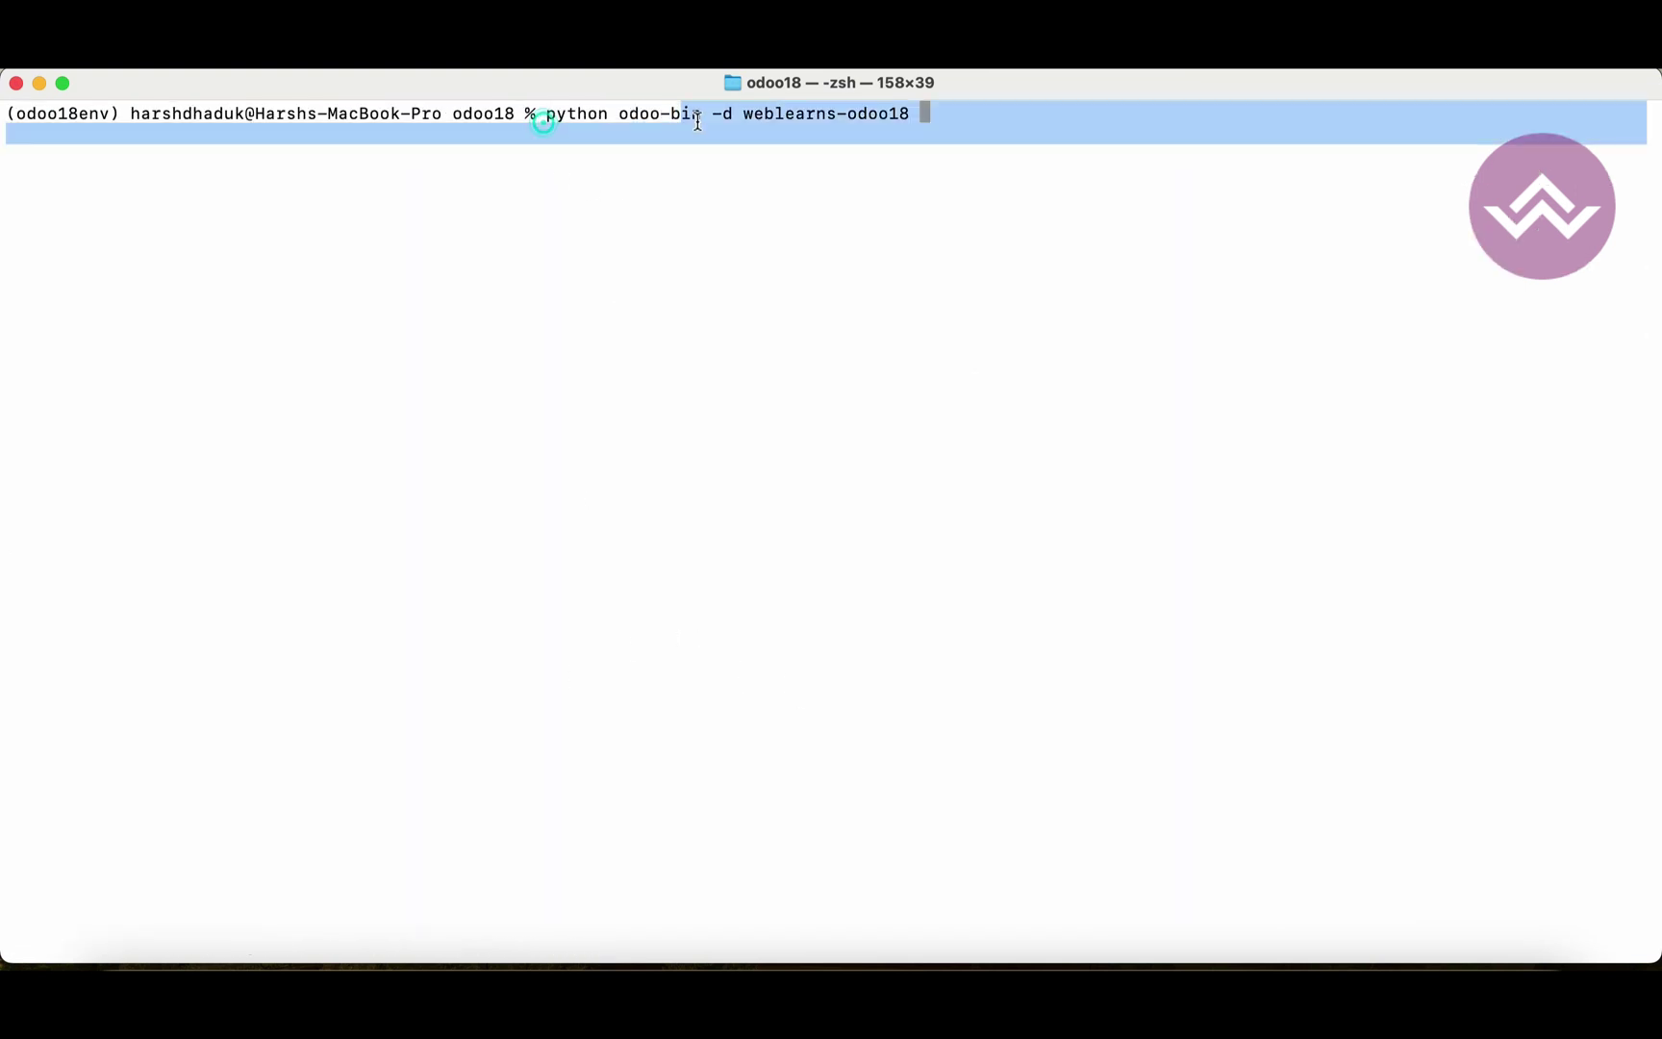
click(700, 114)
drag(650, 114, 546, 116)
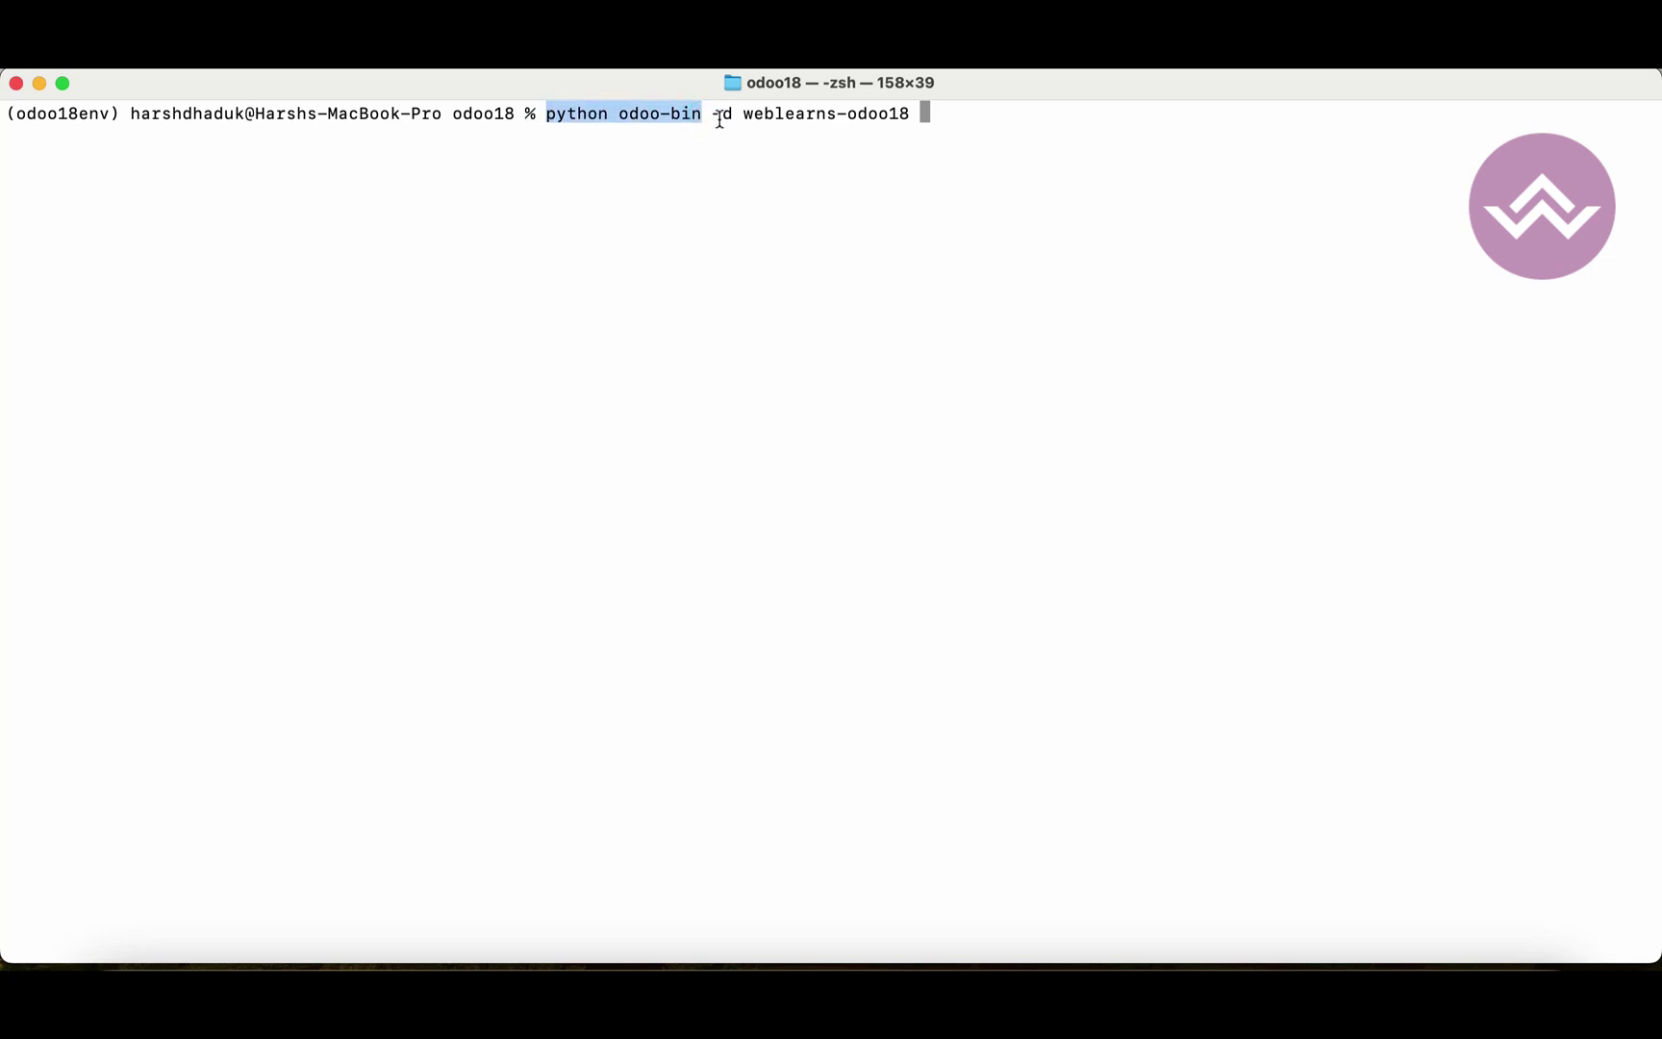
mouse_move(712, 114)
mouse_down()
mouse_move(910, 112)
mouse_move(733, 113)
mouse_up()
click(929, 114)
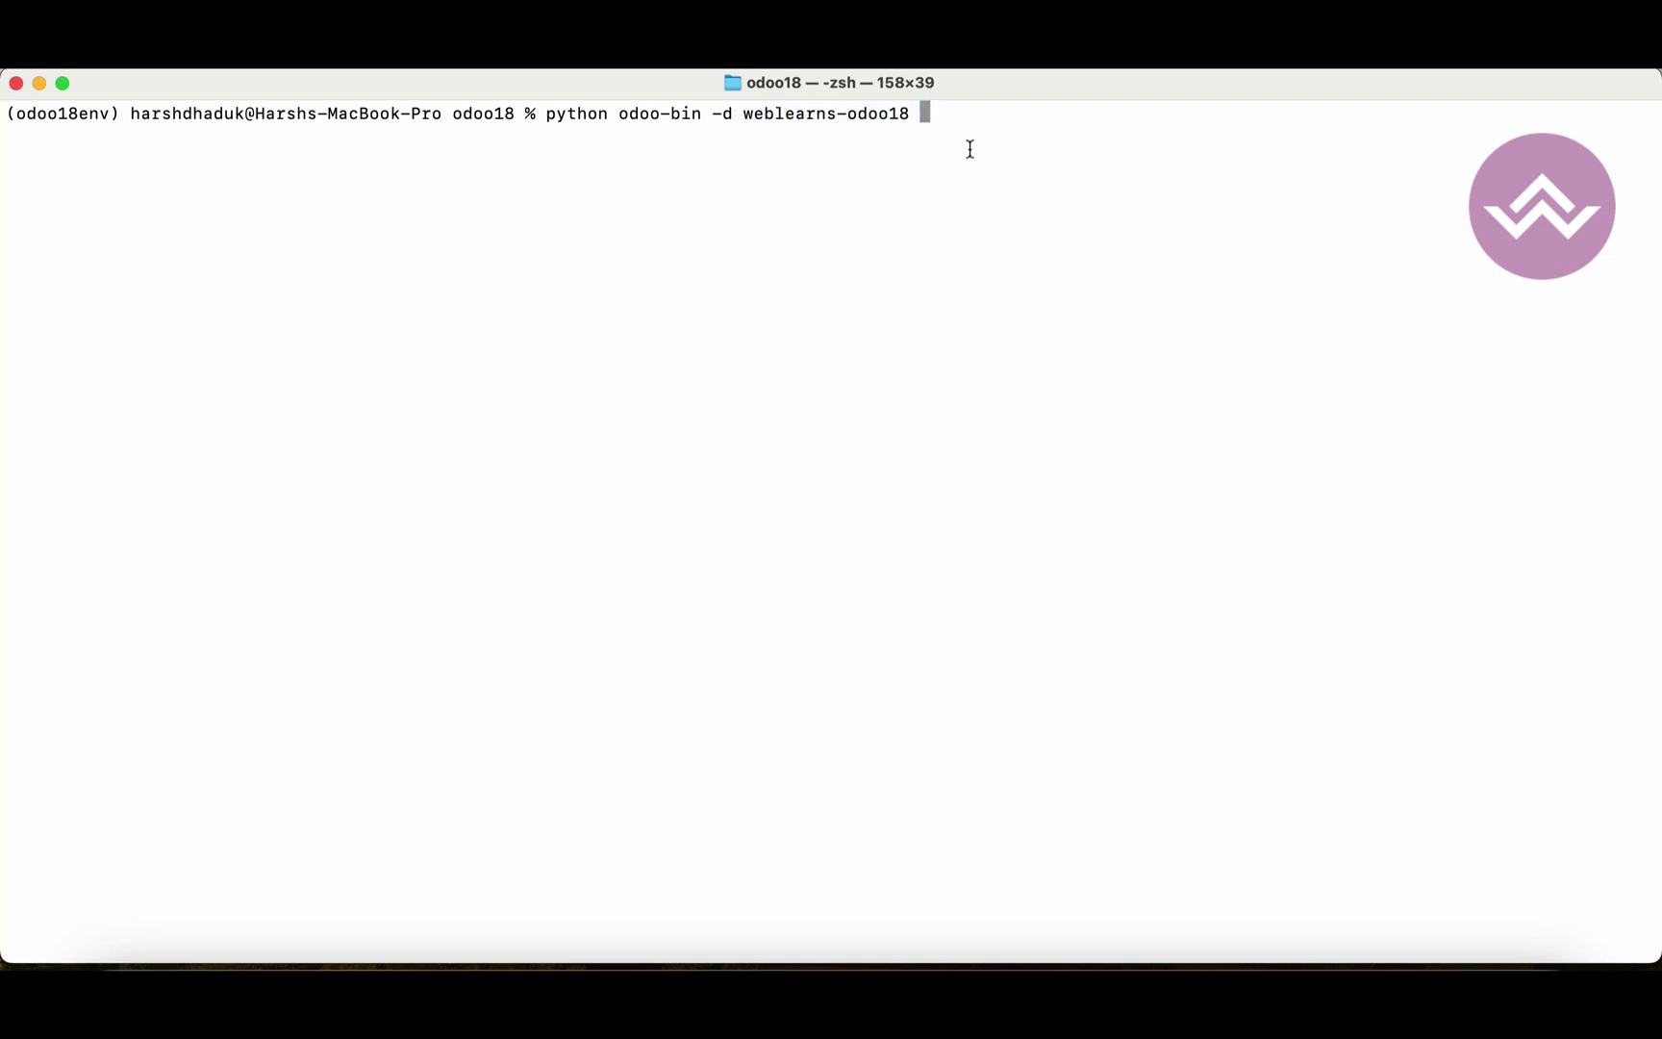
- Open a second terminal session in the odoo18 folder and list the contents of custom_addons
key(super+t)
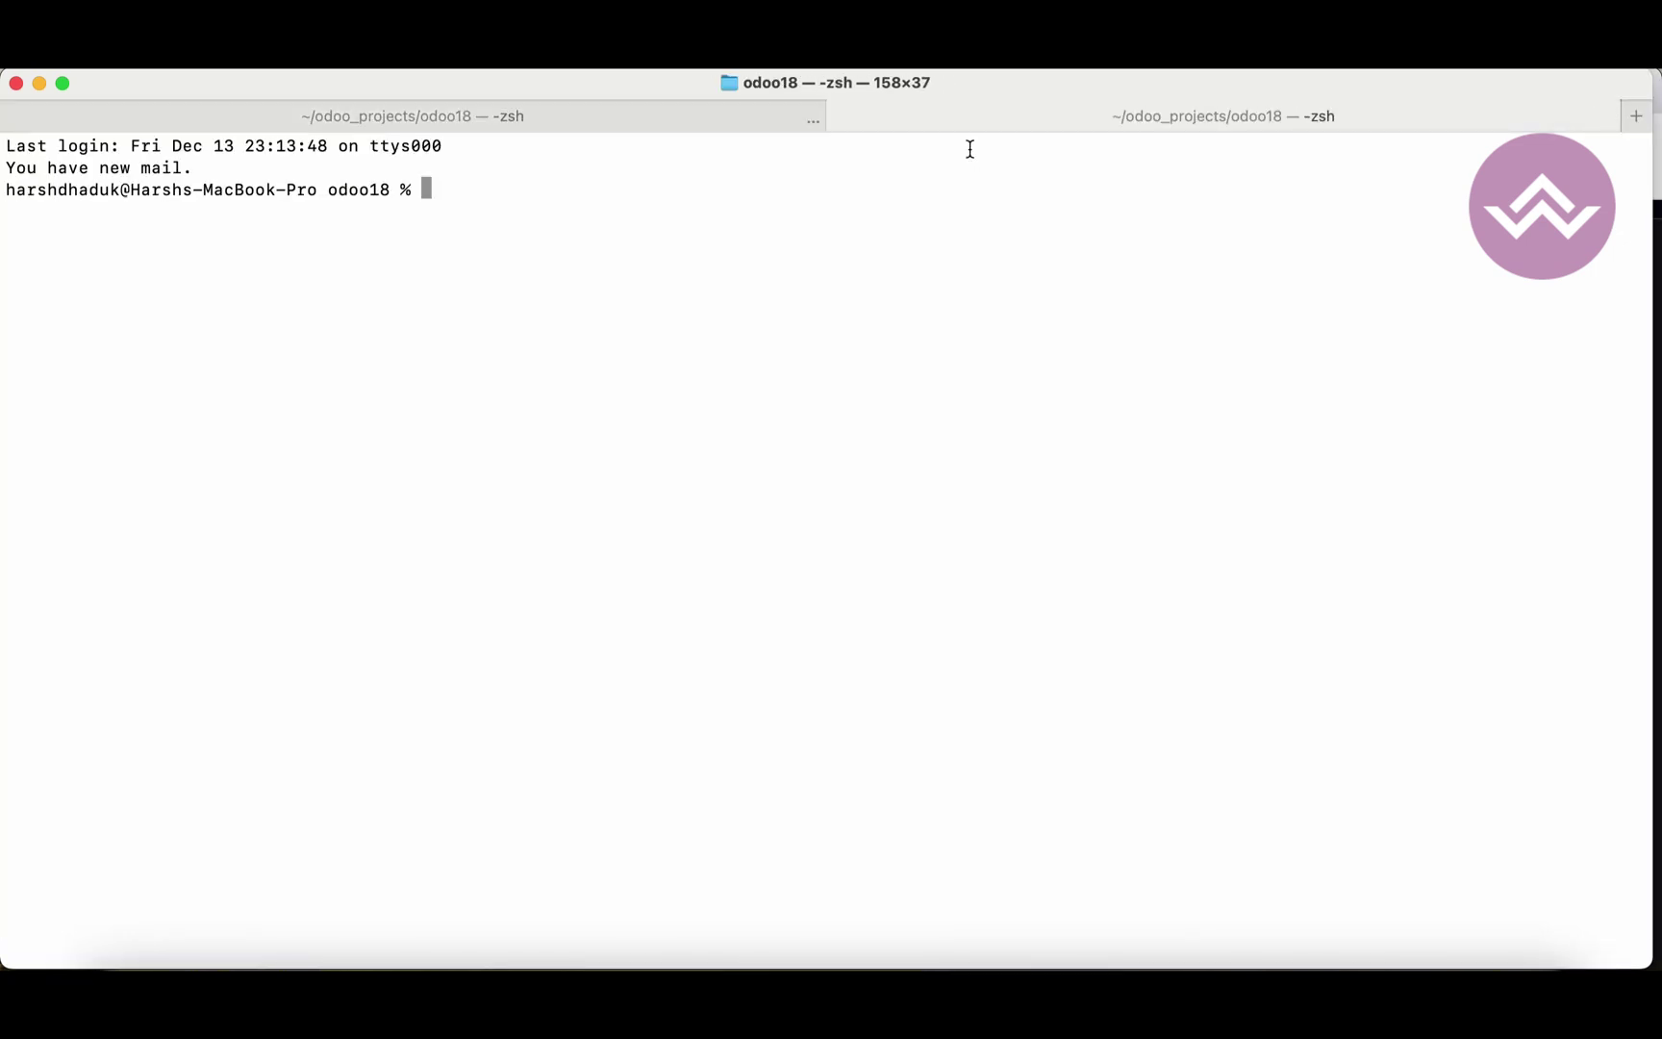
text(cd cu)
key(Tab)
key(Return)
text(ls)
key(Return)
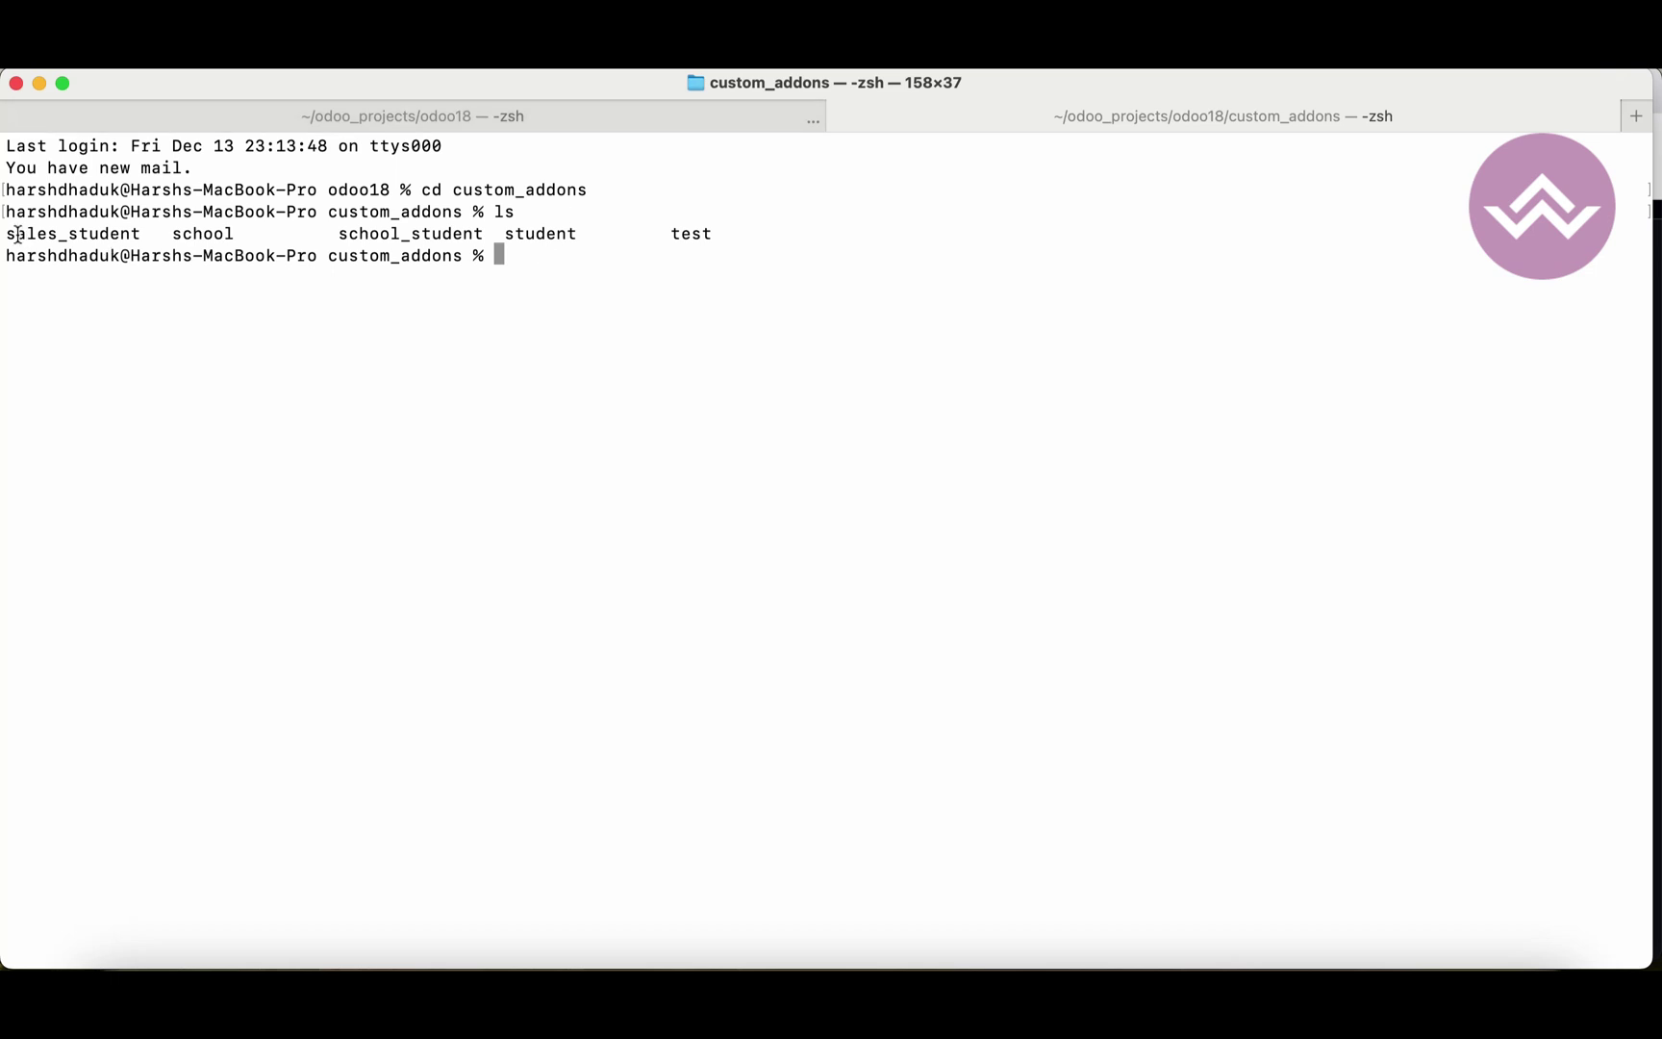
drag(8, 231, 719, 234)
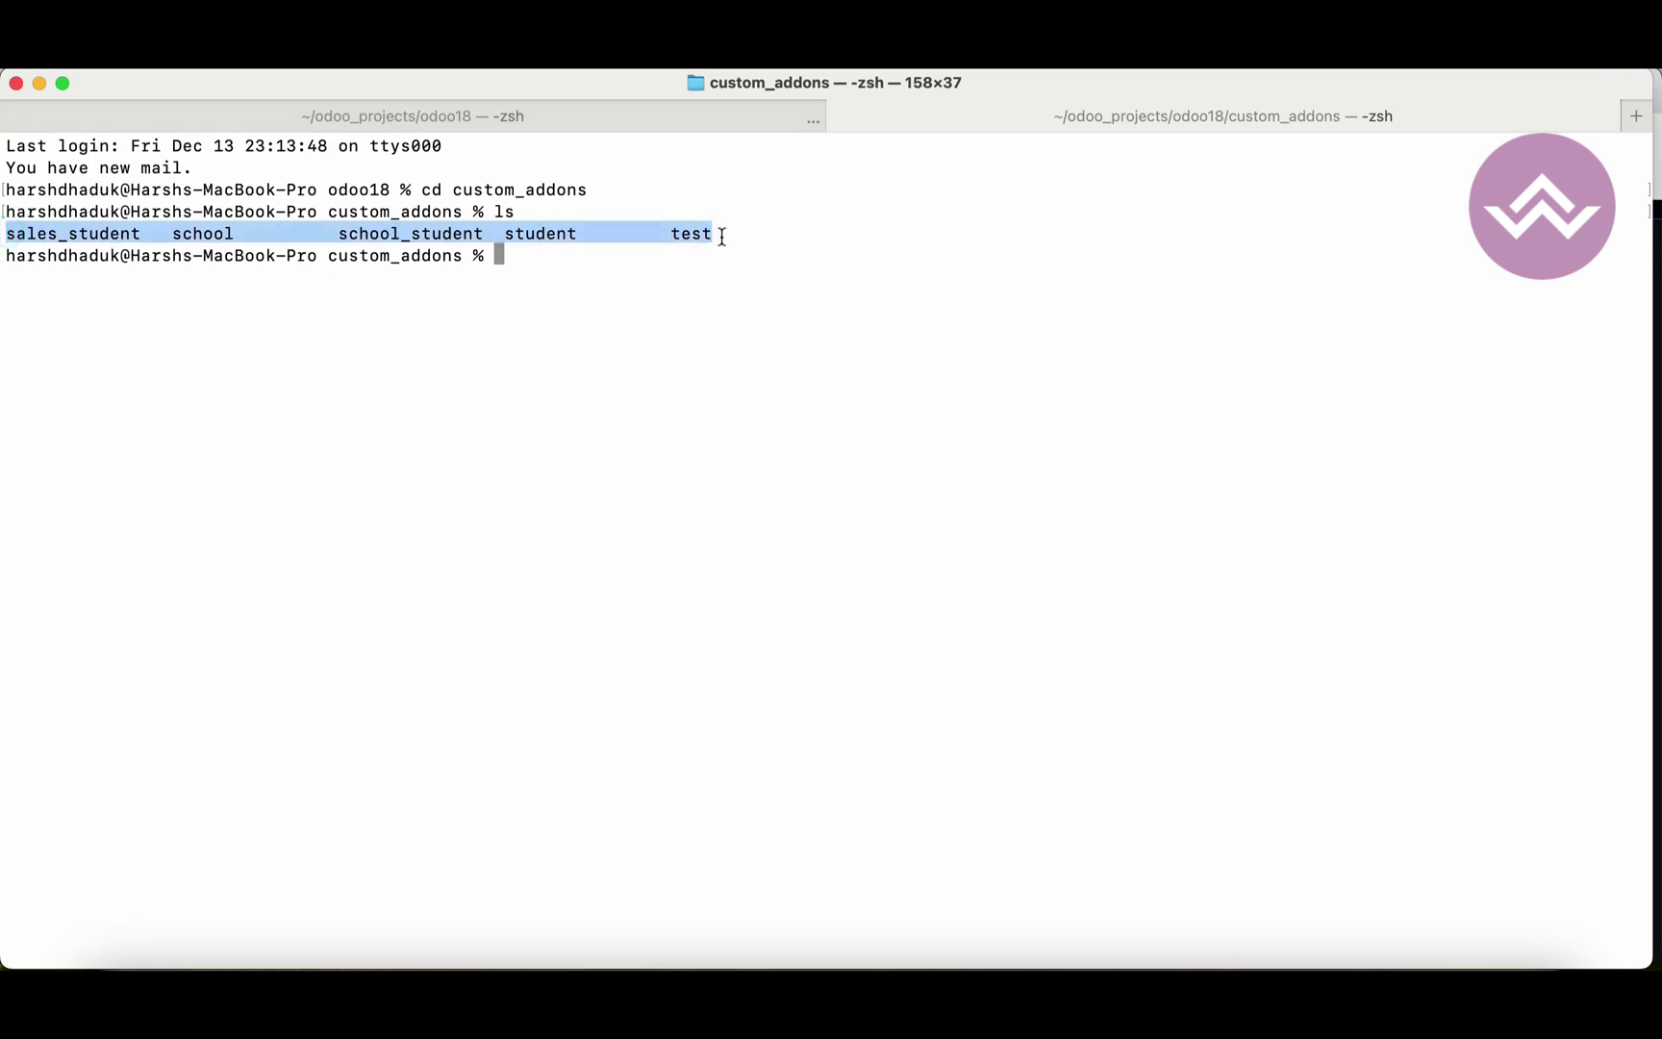
click(632, 286)
double_click(387, 212)
click(590, 283)
- Go back up to the odoo18 folder and list its contents
text(cd ..)
key(Return)
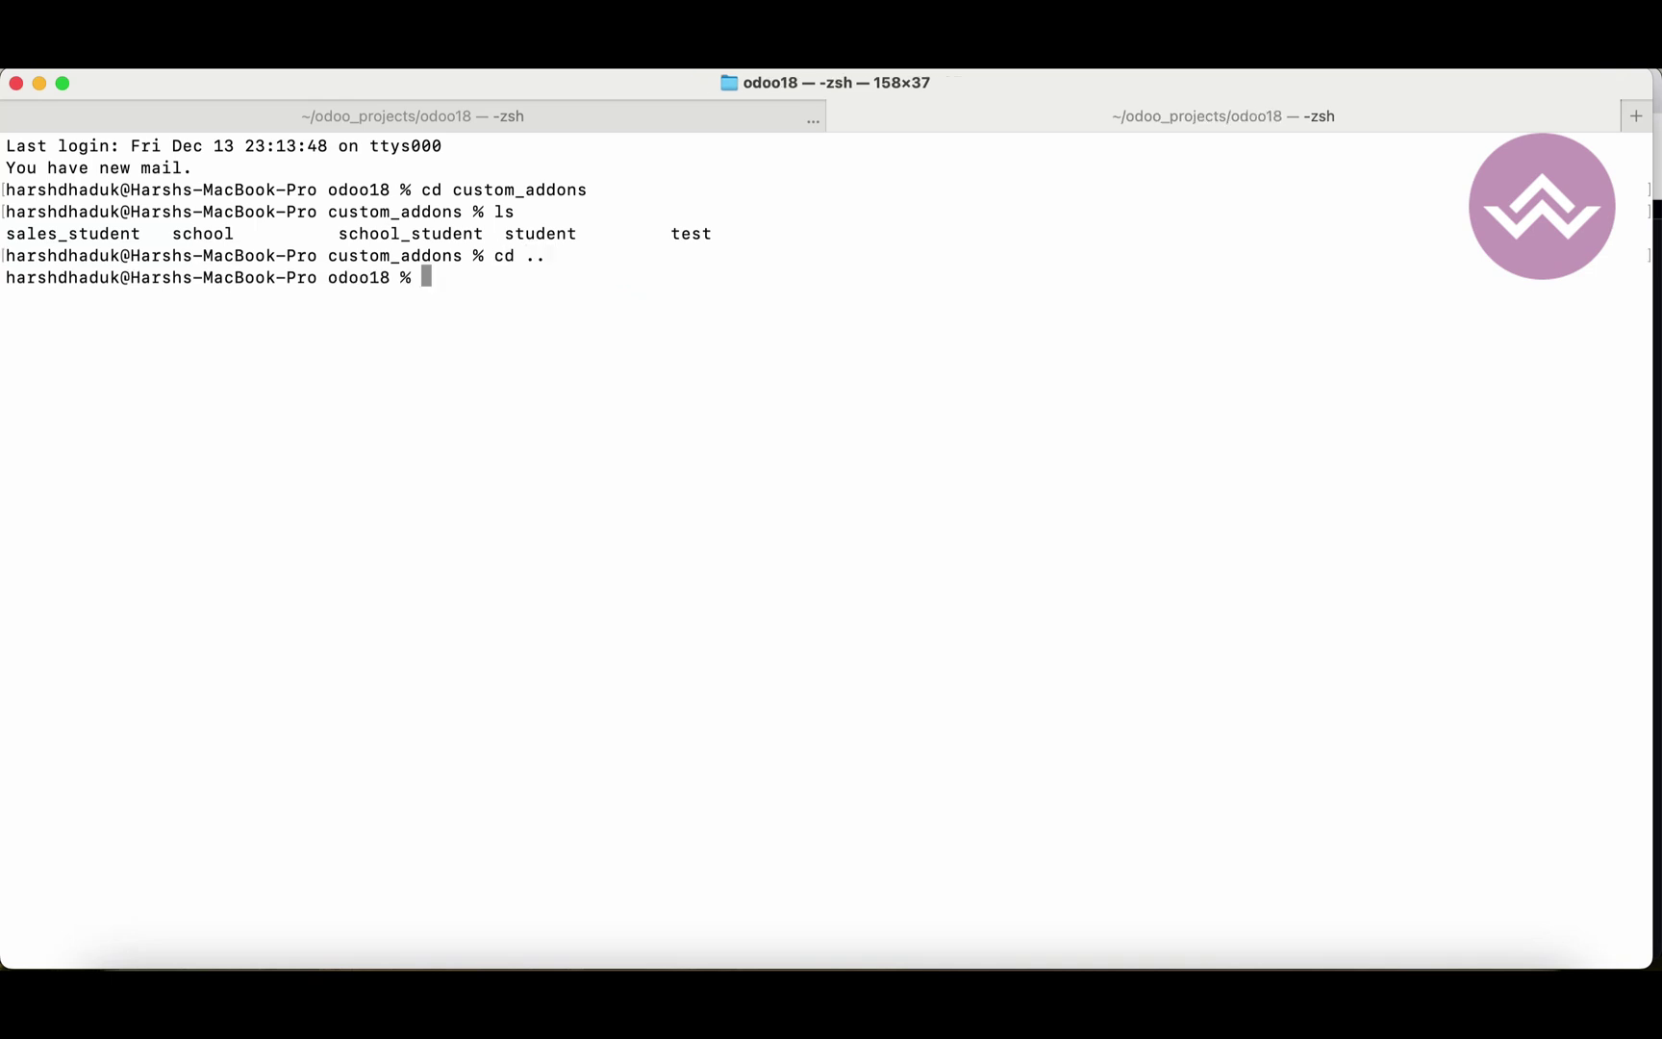
text(ls)
key(Return)
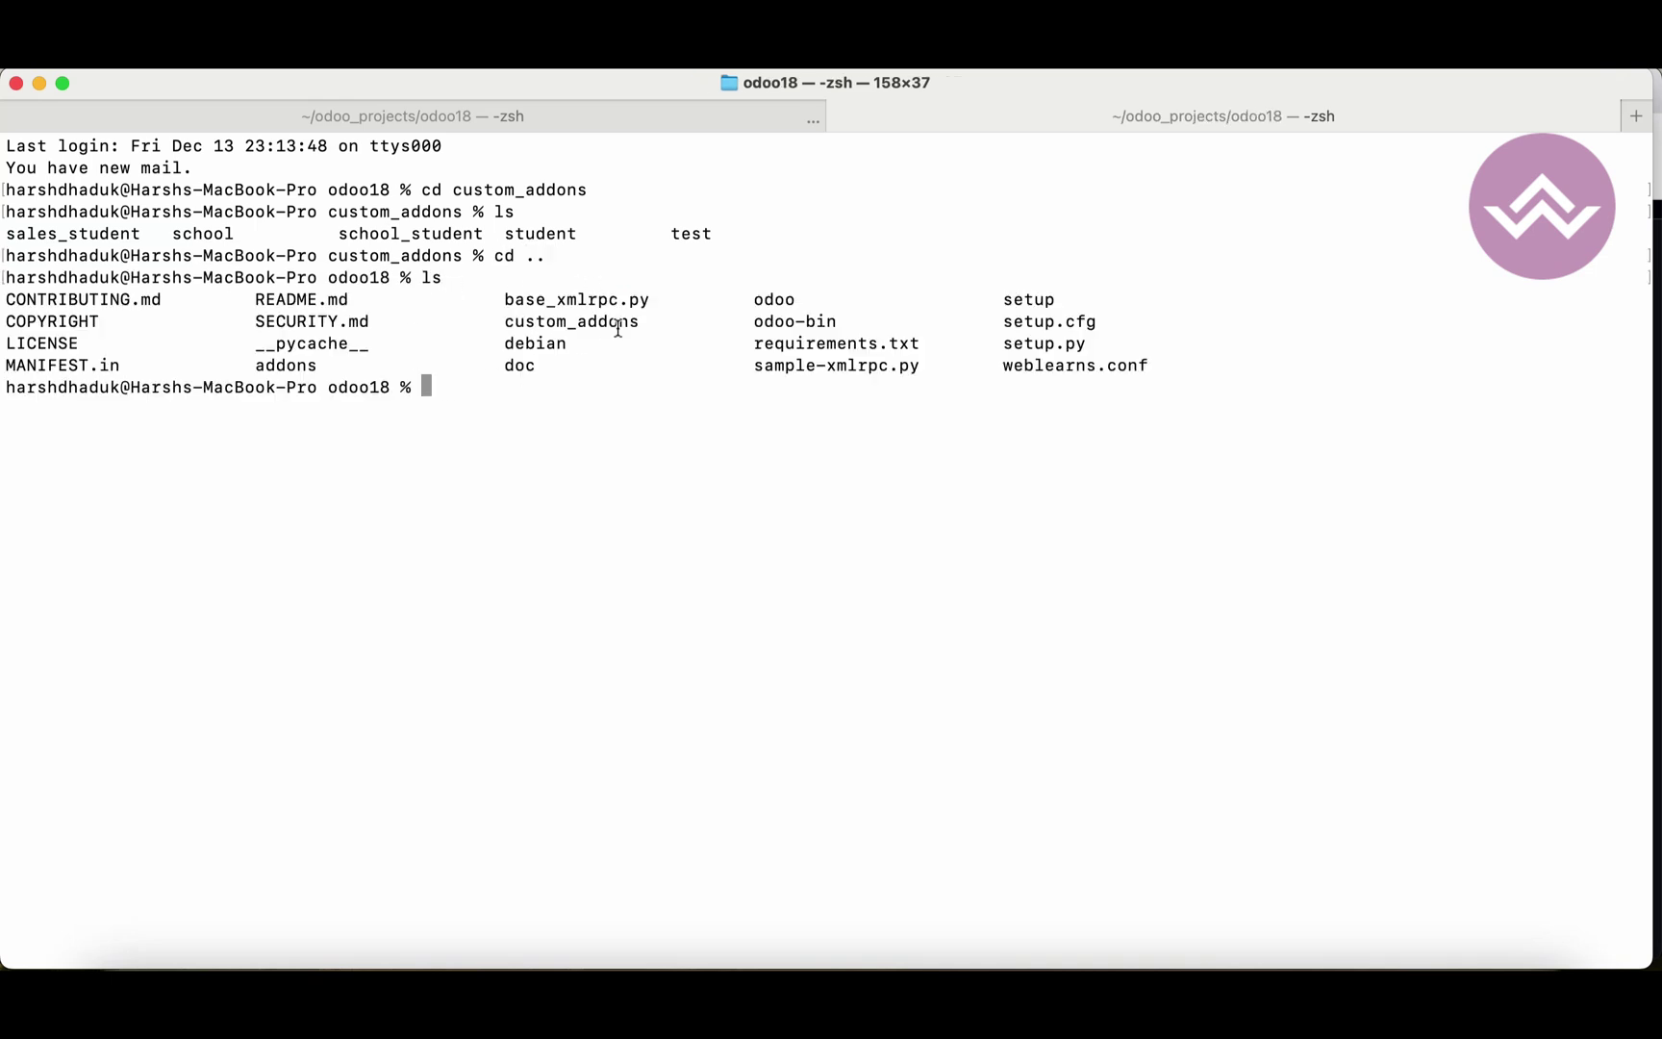
double_click(529, 321)
click(545, 440)
- Create a directory named odoo_custom_branches in the odoo18 folder and list the folder to check it
text(mkdir odoo_cu)
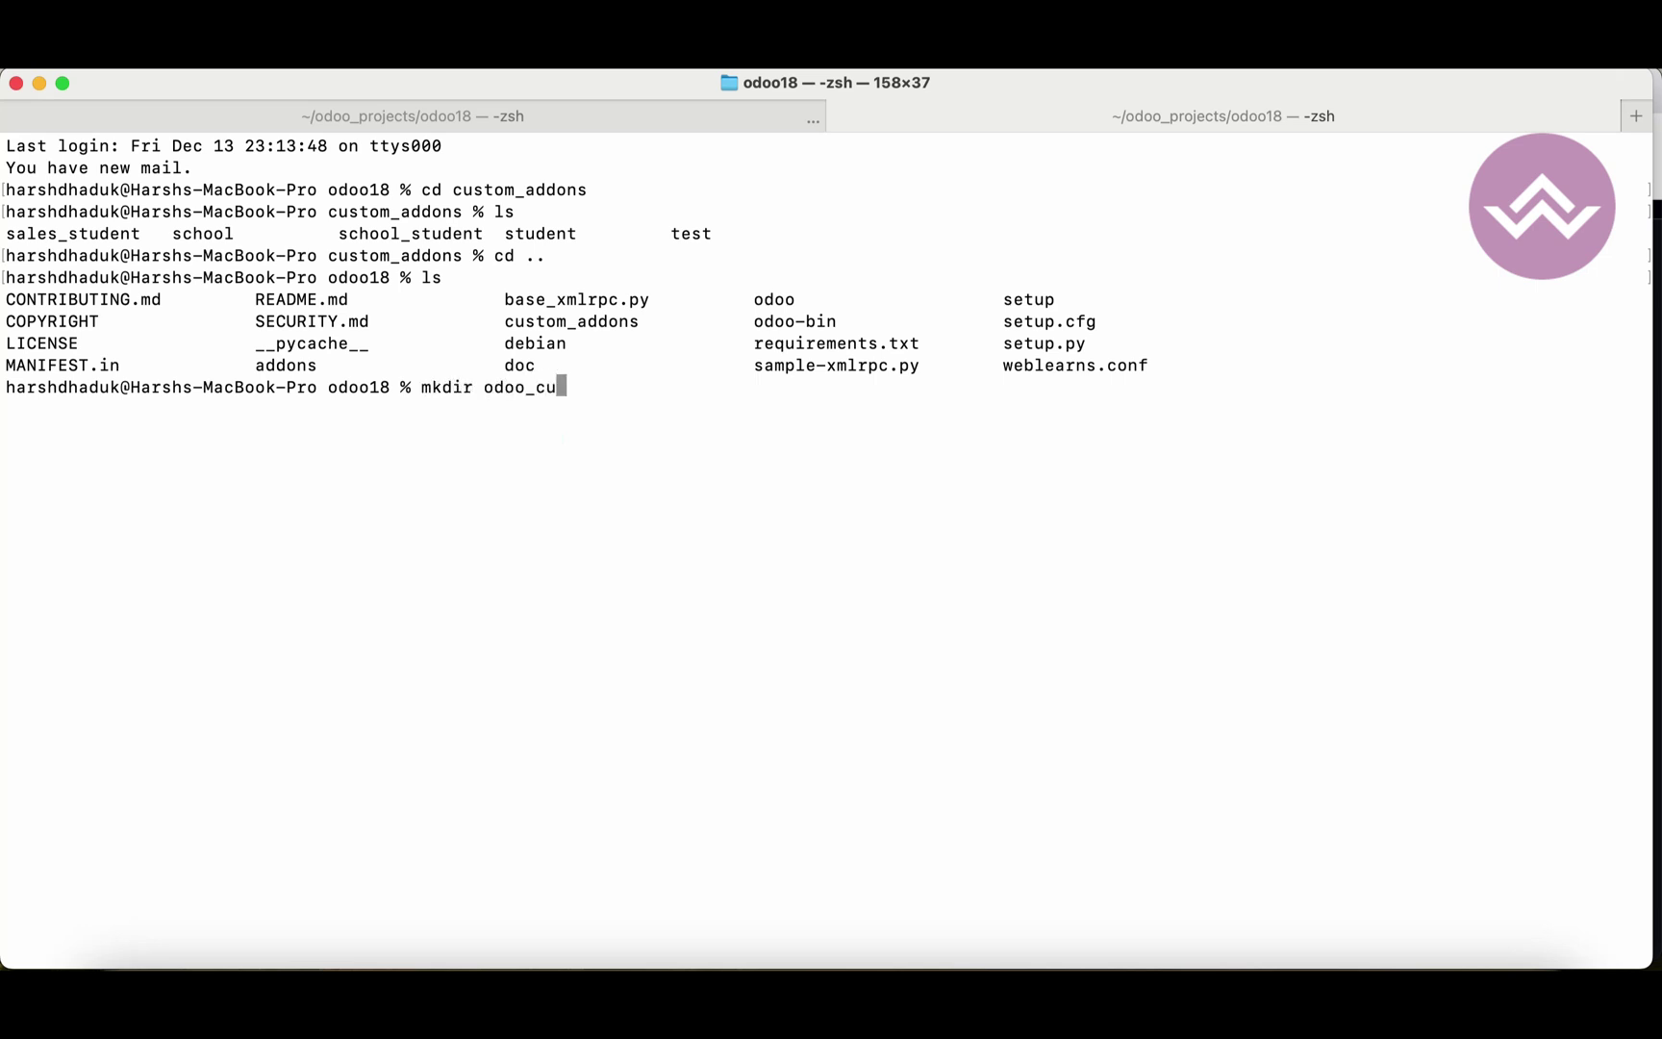
text(stom_branches)
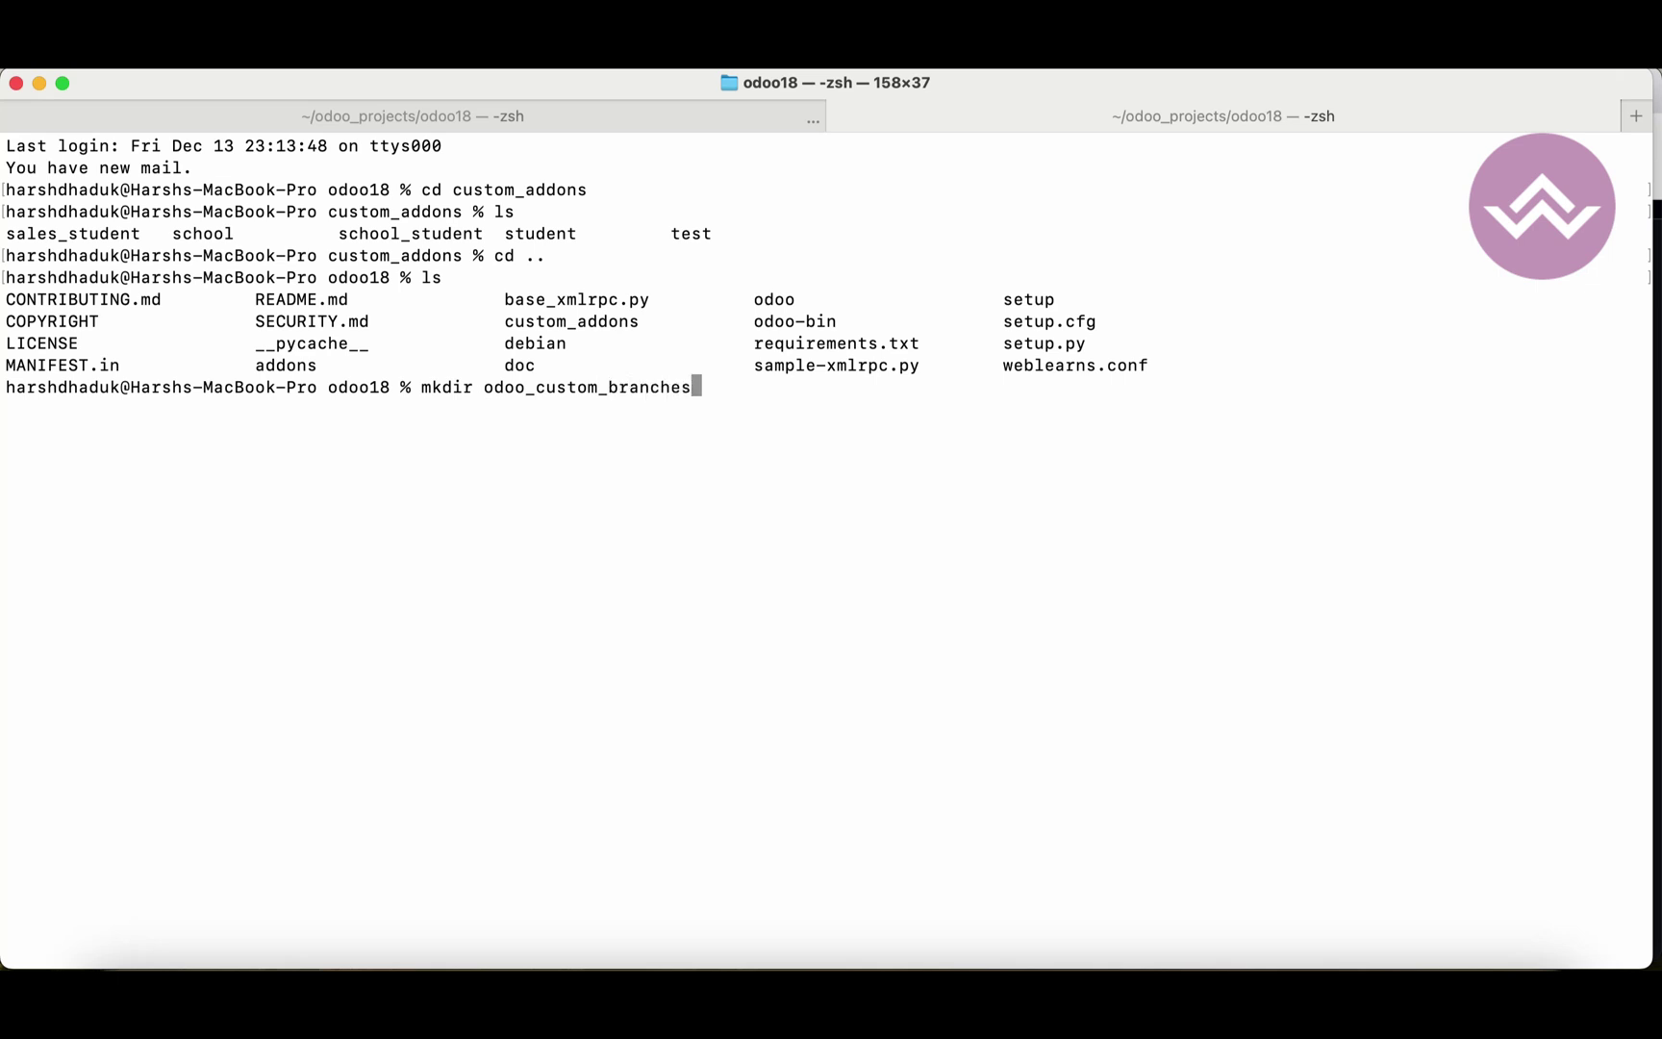
key(Return)
text(ls)
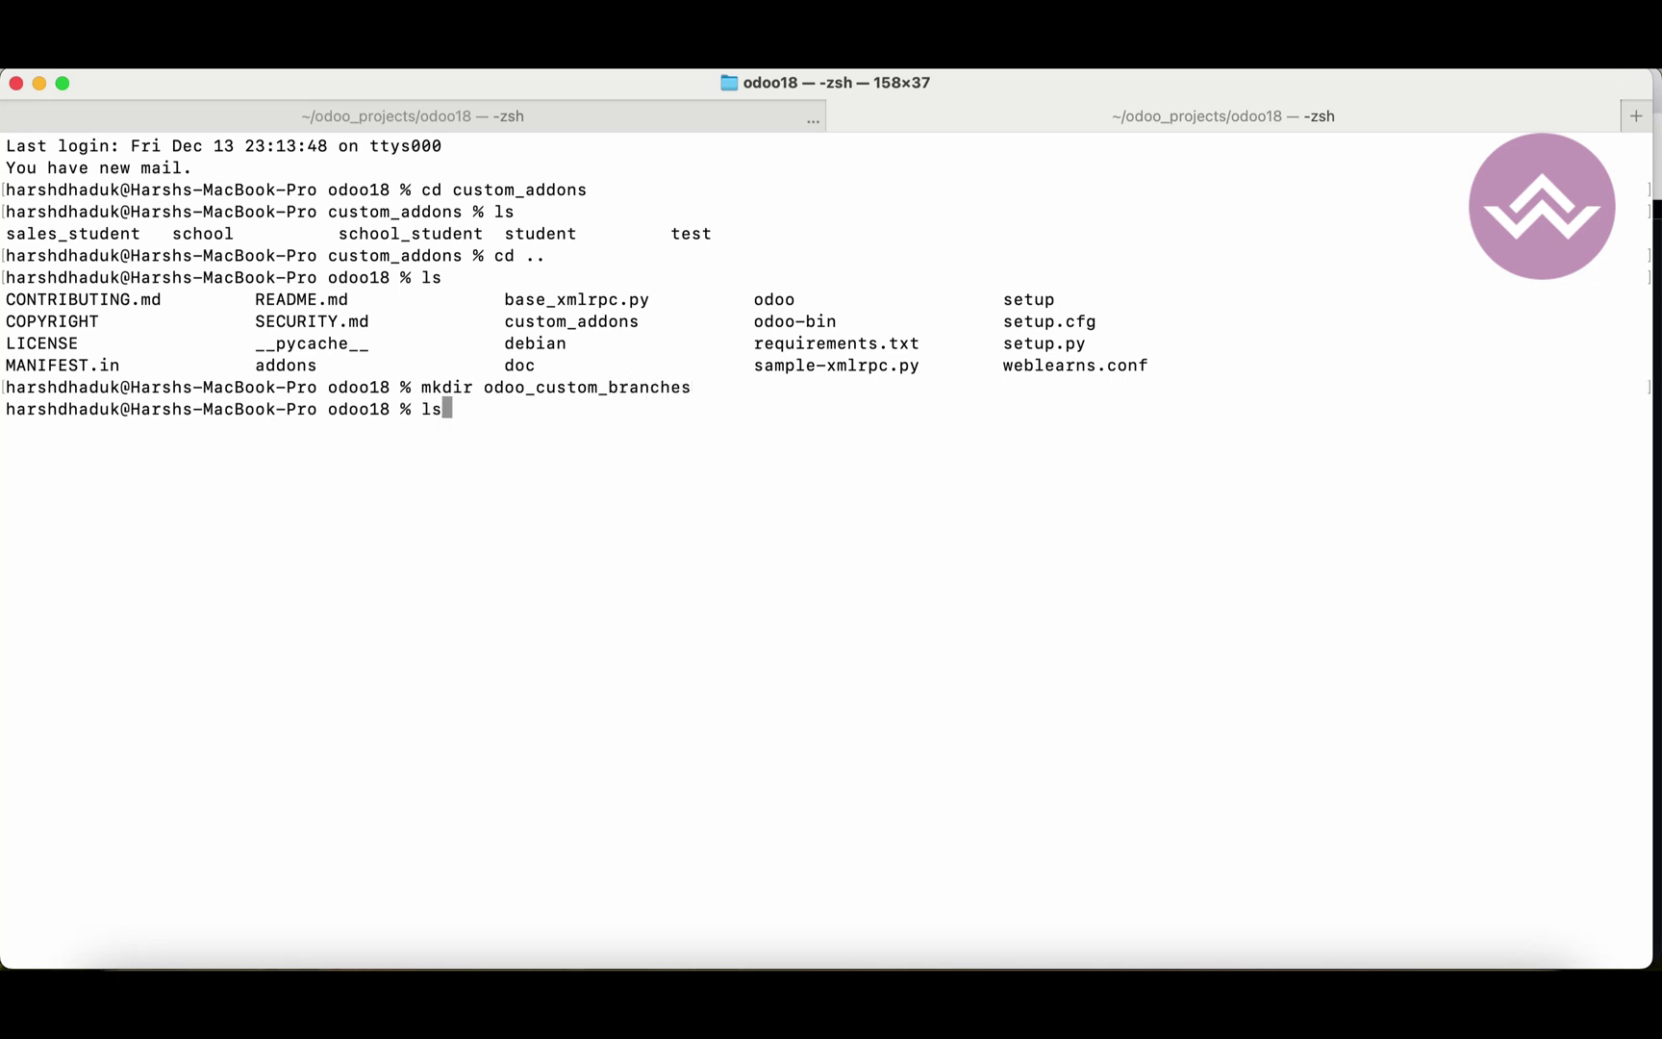
key(Return)
double_click(805, 477)
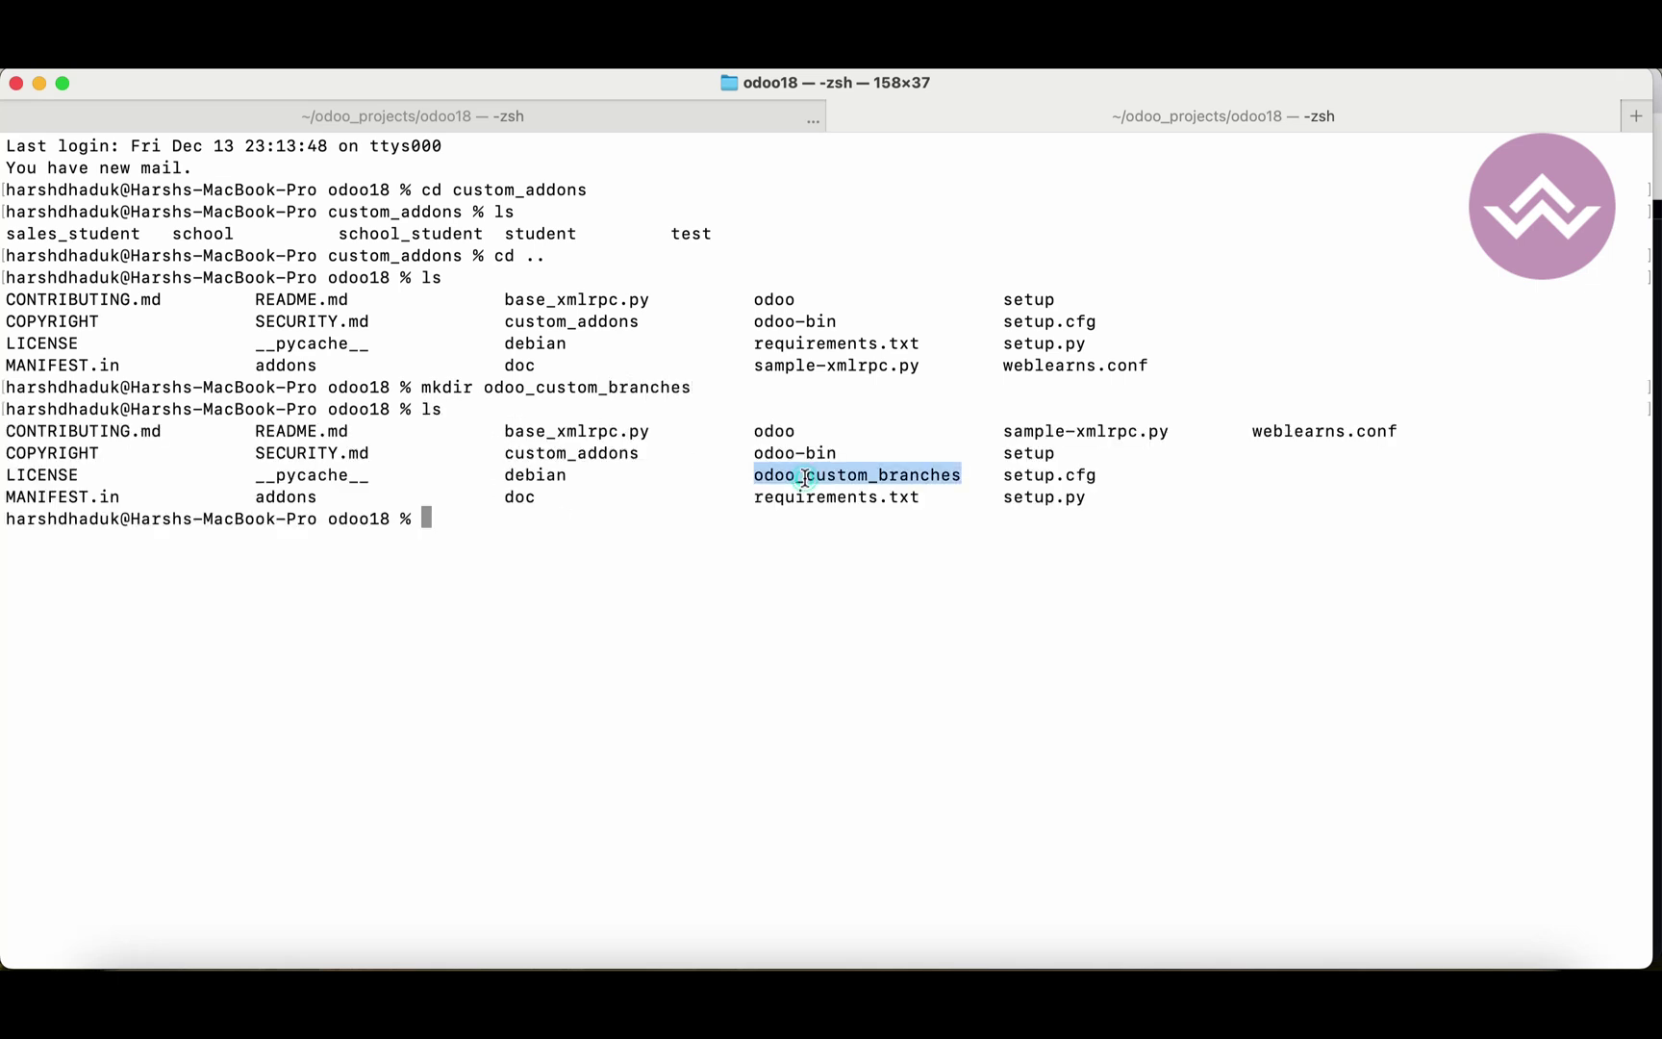
- Change into the odoo_custom_branches directory and list its contents
text(cd odoo_)
key(Tab)
key(Return)
text(gi)
key(BackSpace)
key(BackSpace)
text(ls)
key(BackSpace)
key(BackSpace)
text(ls)
key(Return)
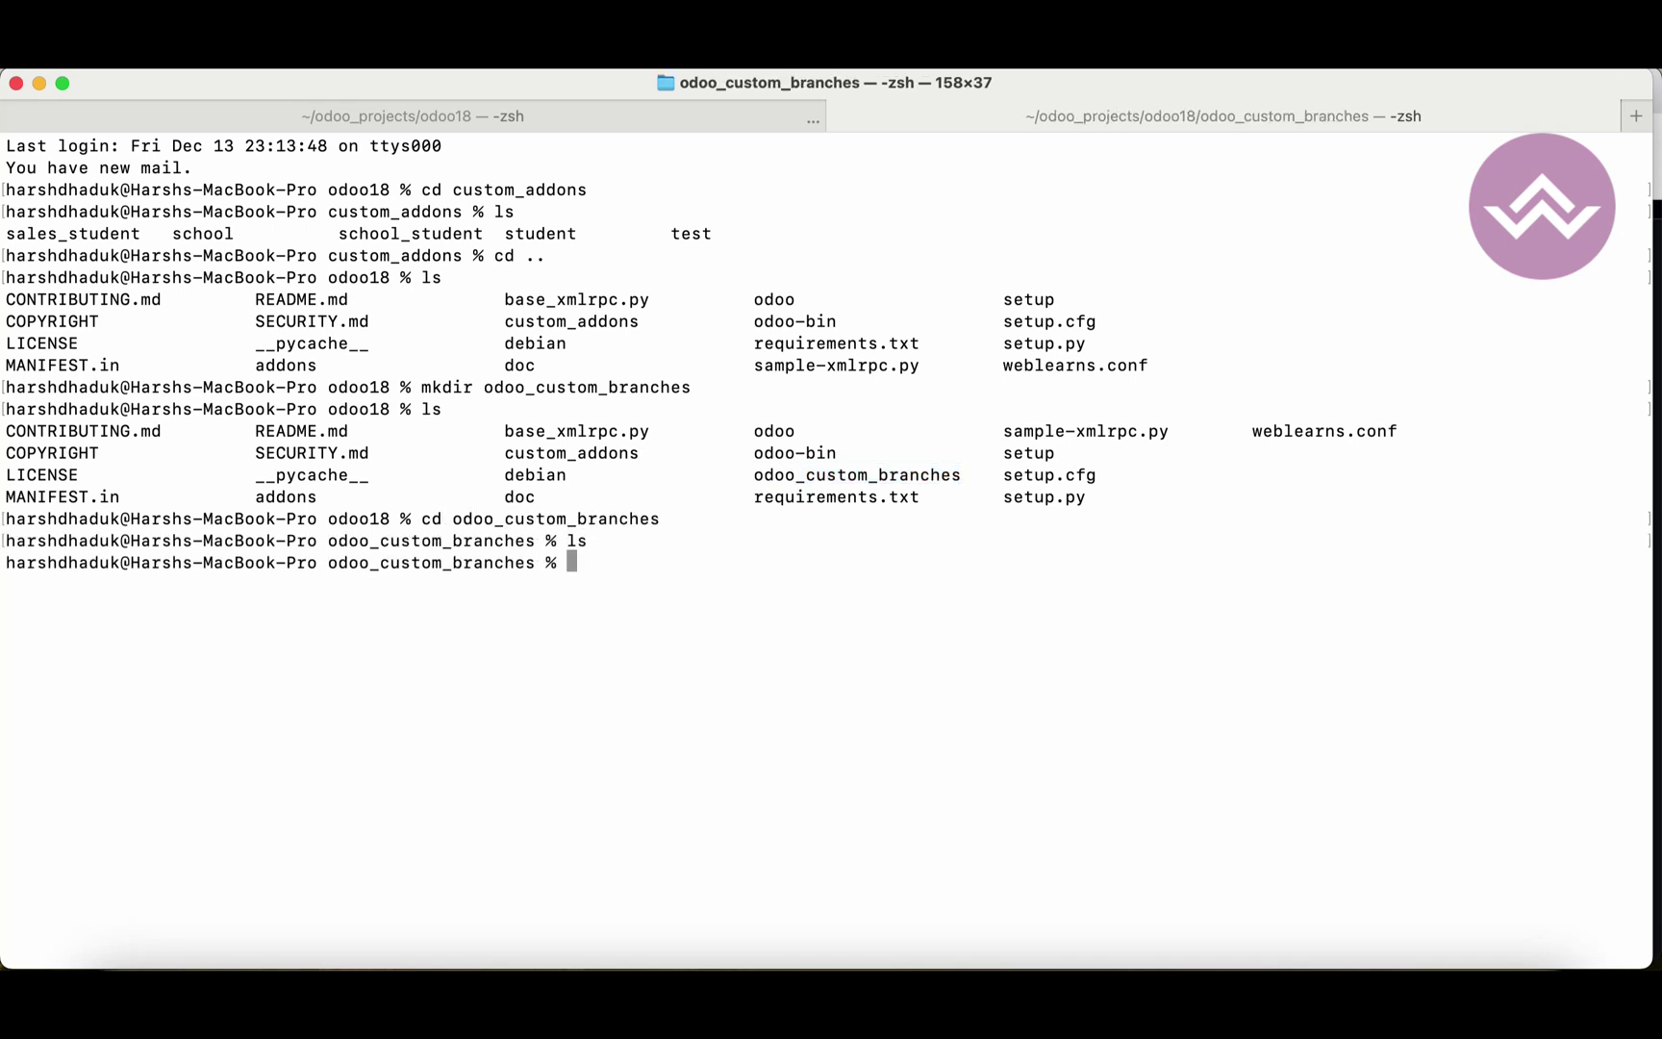
- Clone design-themes with git clone -b 18.0 --single-branch --depth=1, using the HTTPS URL copied from its GitHub page in Brave Browser
text(git clone -b 18.0 --single-branch --depth=1)
click(394, 938)
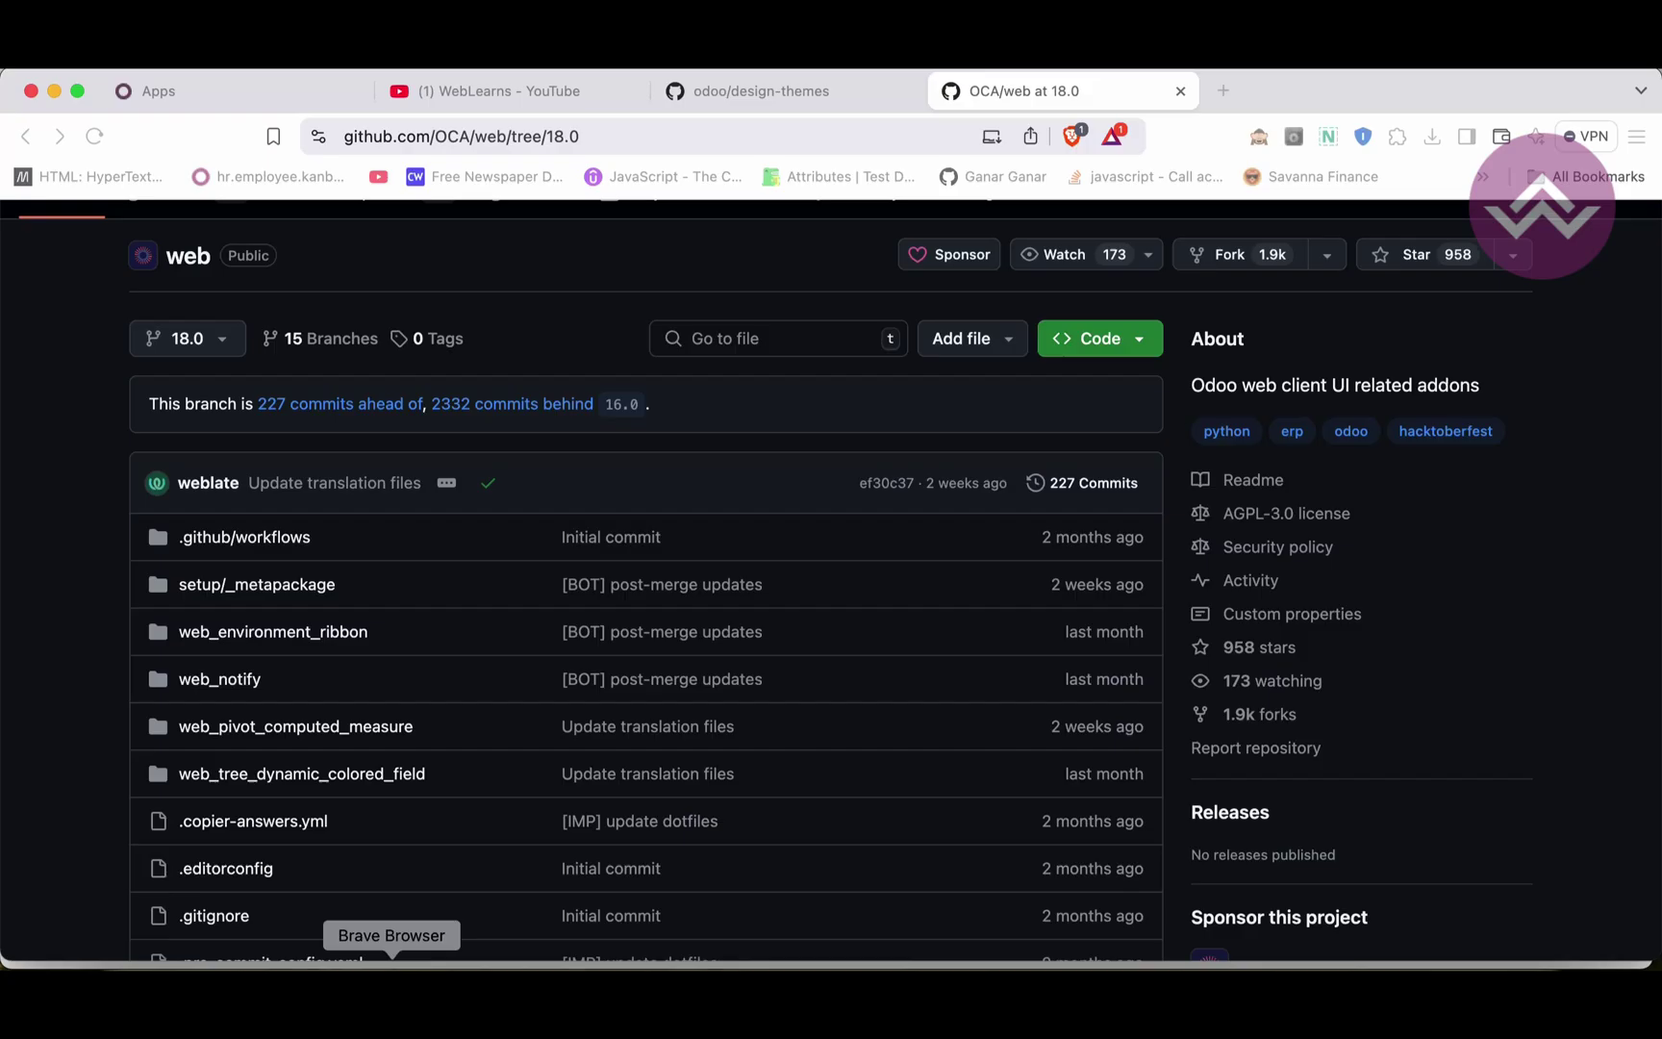
click(783, 107)
click(1082, 442)
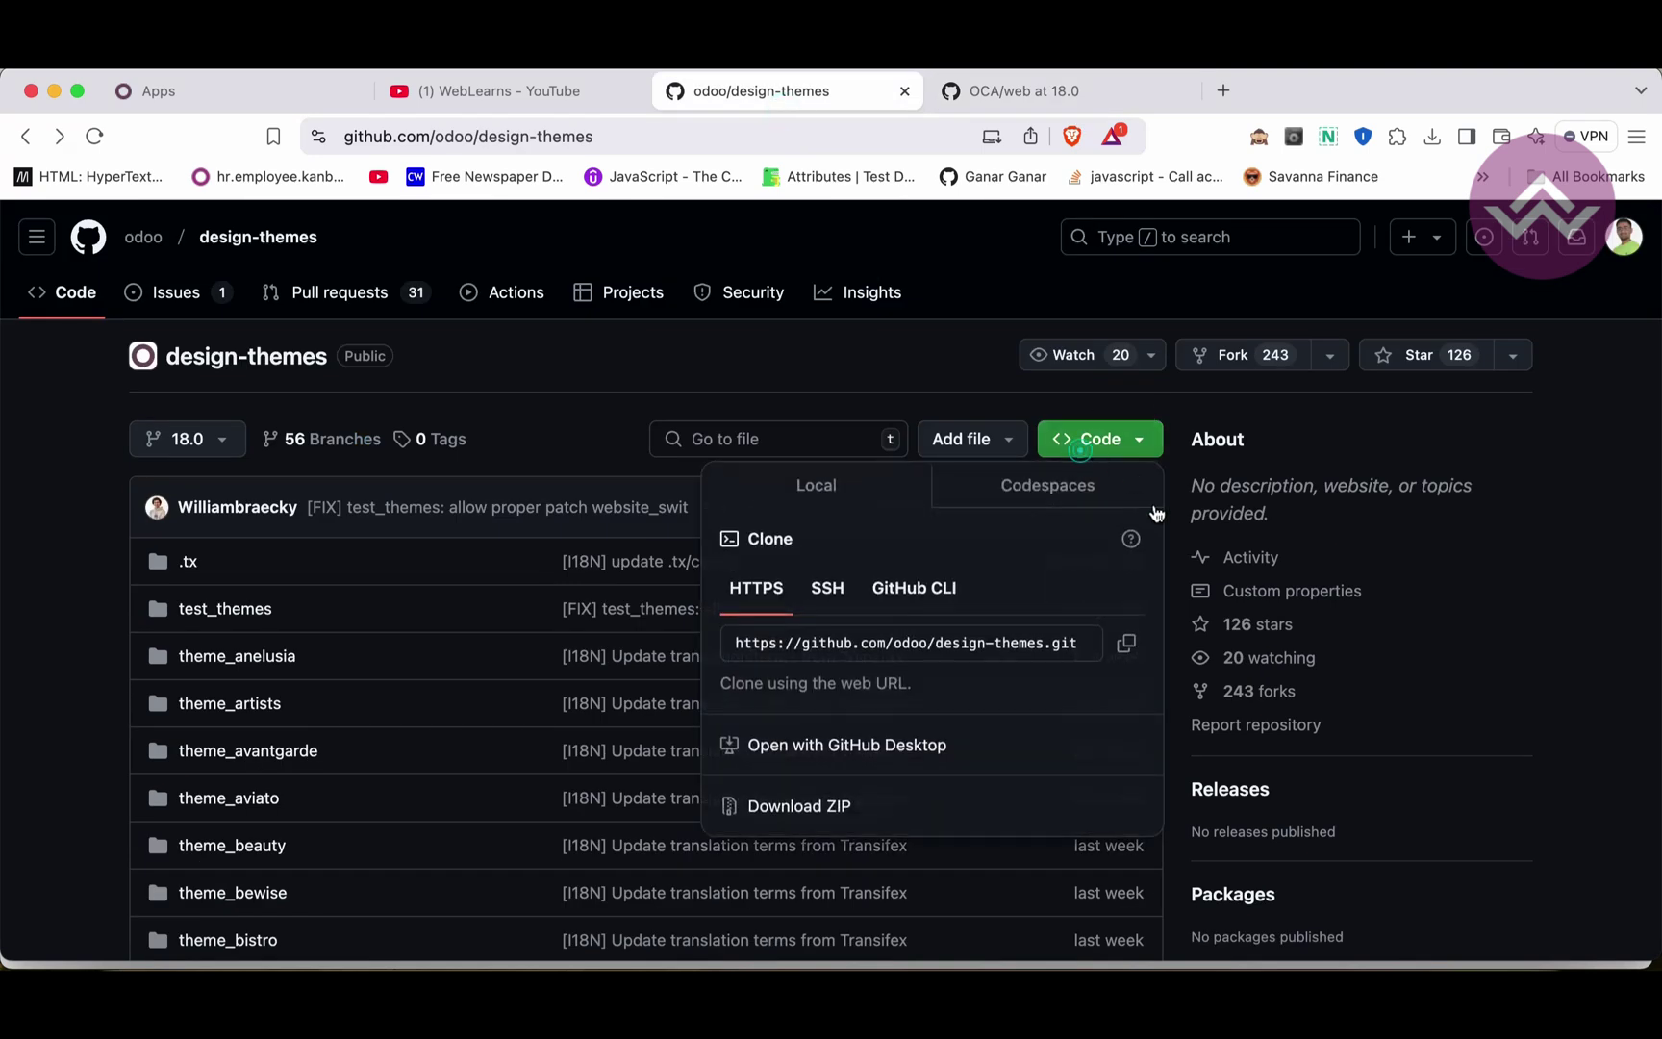
click(1126, 643)
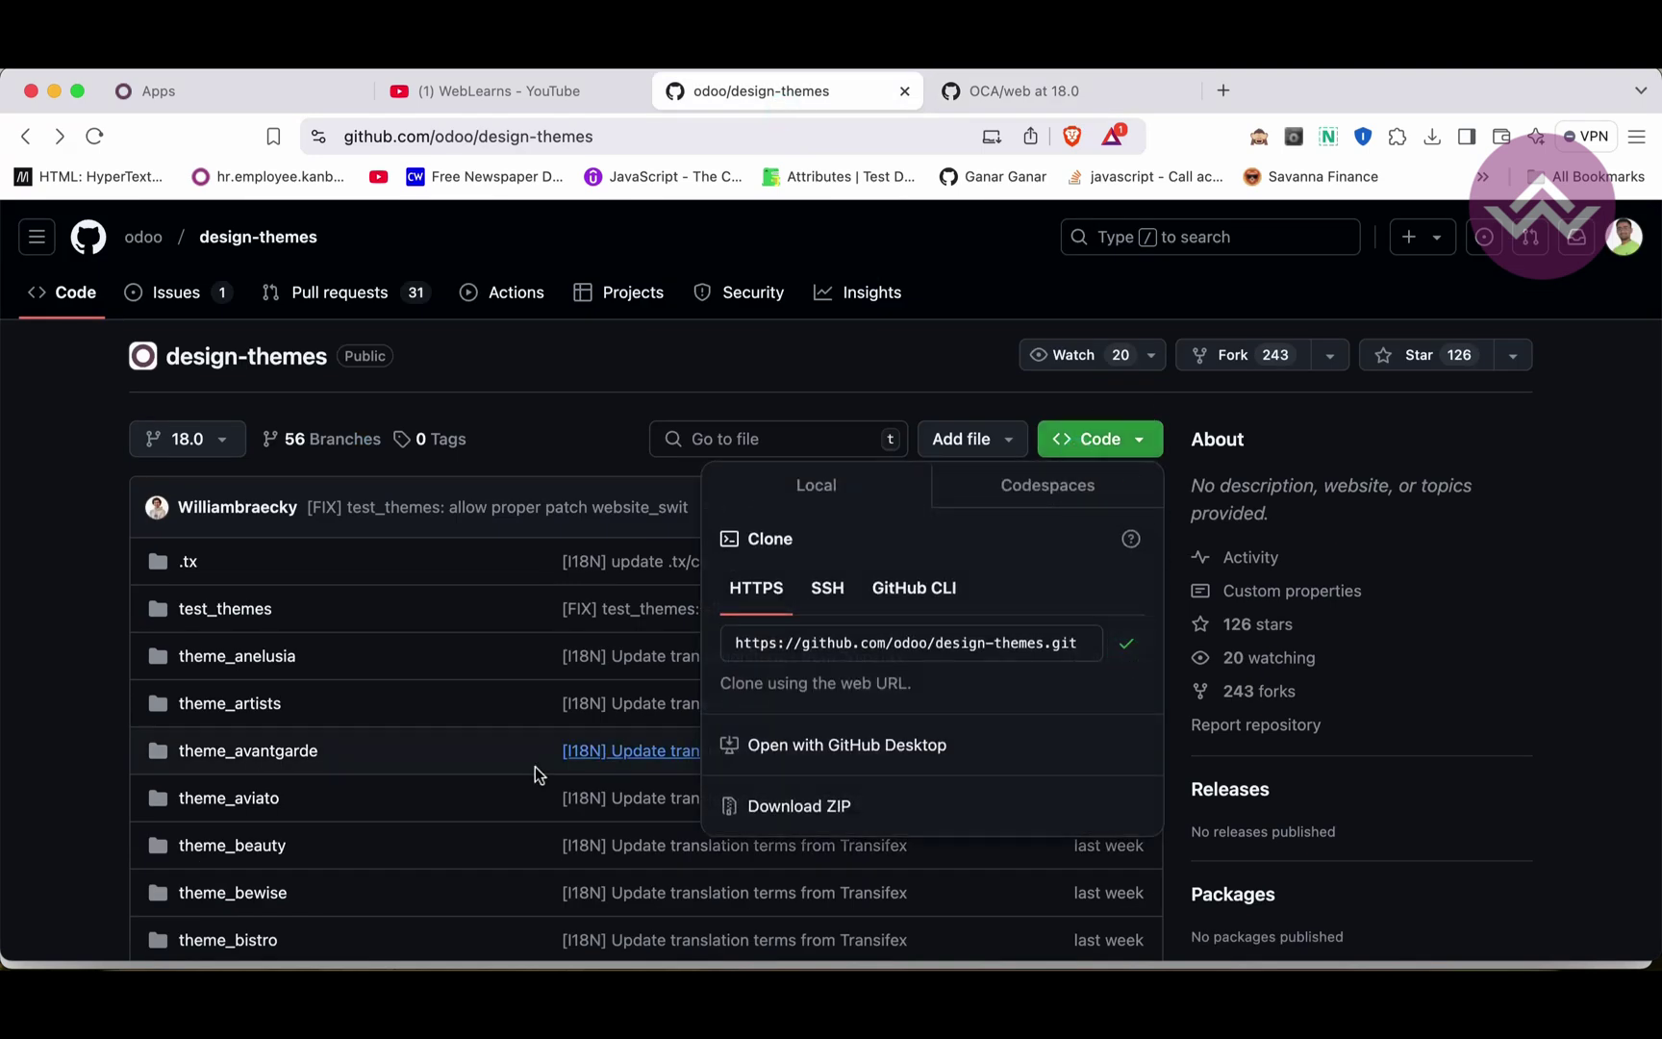
click(748, 953)
text(https://github.com/odoo/design-themes.git)
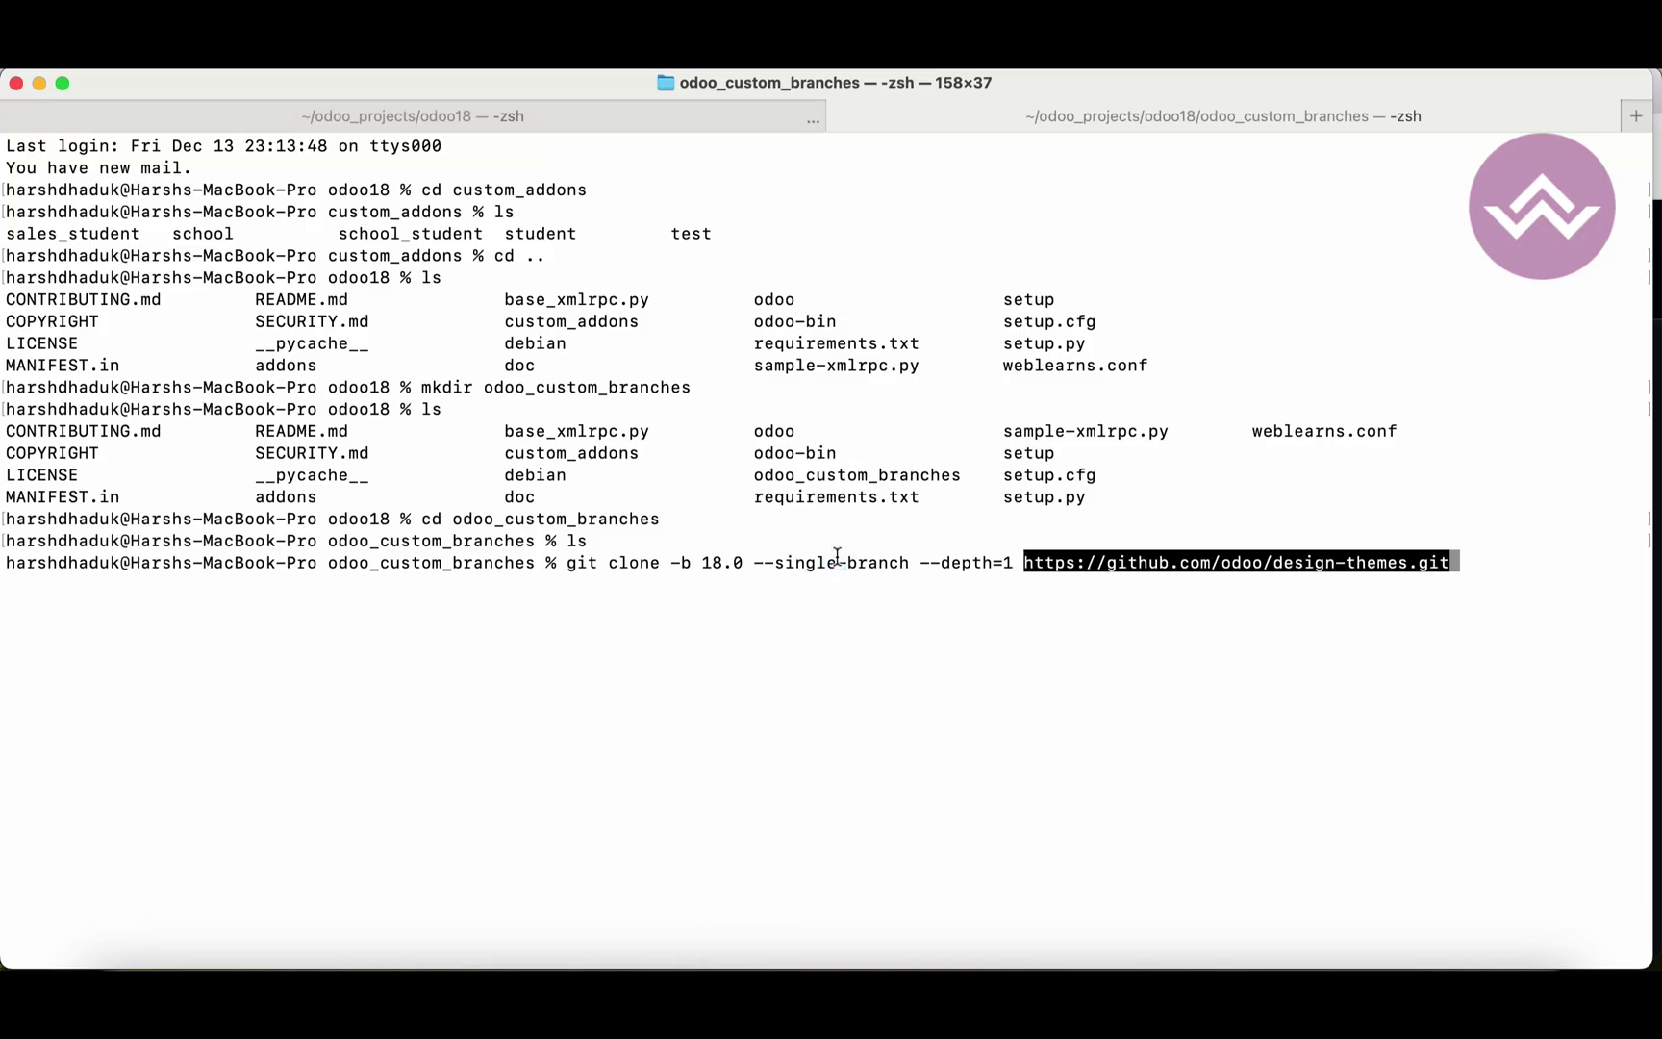
key(Return)
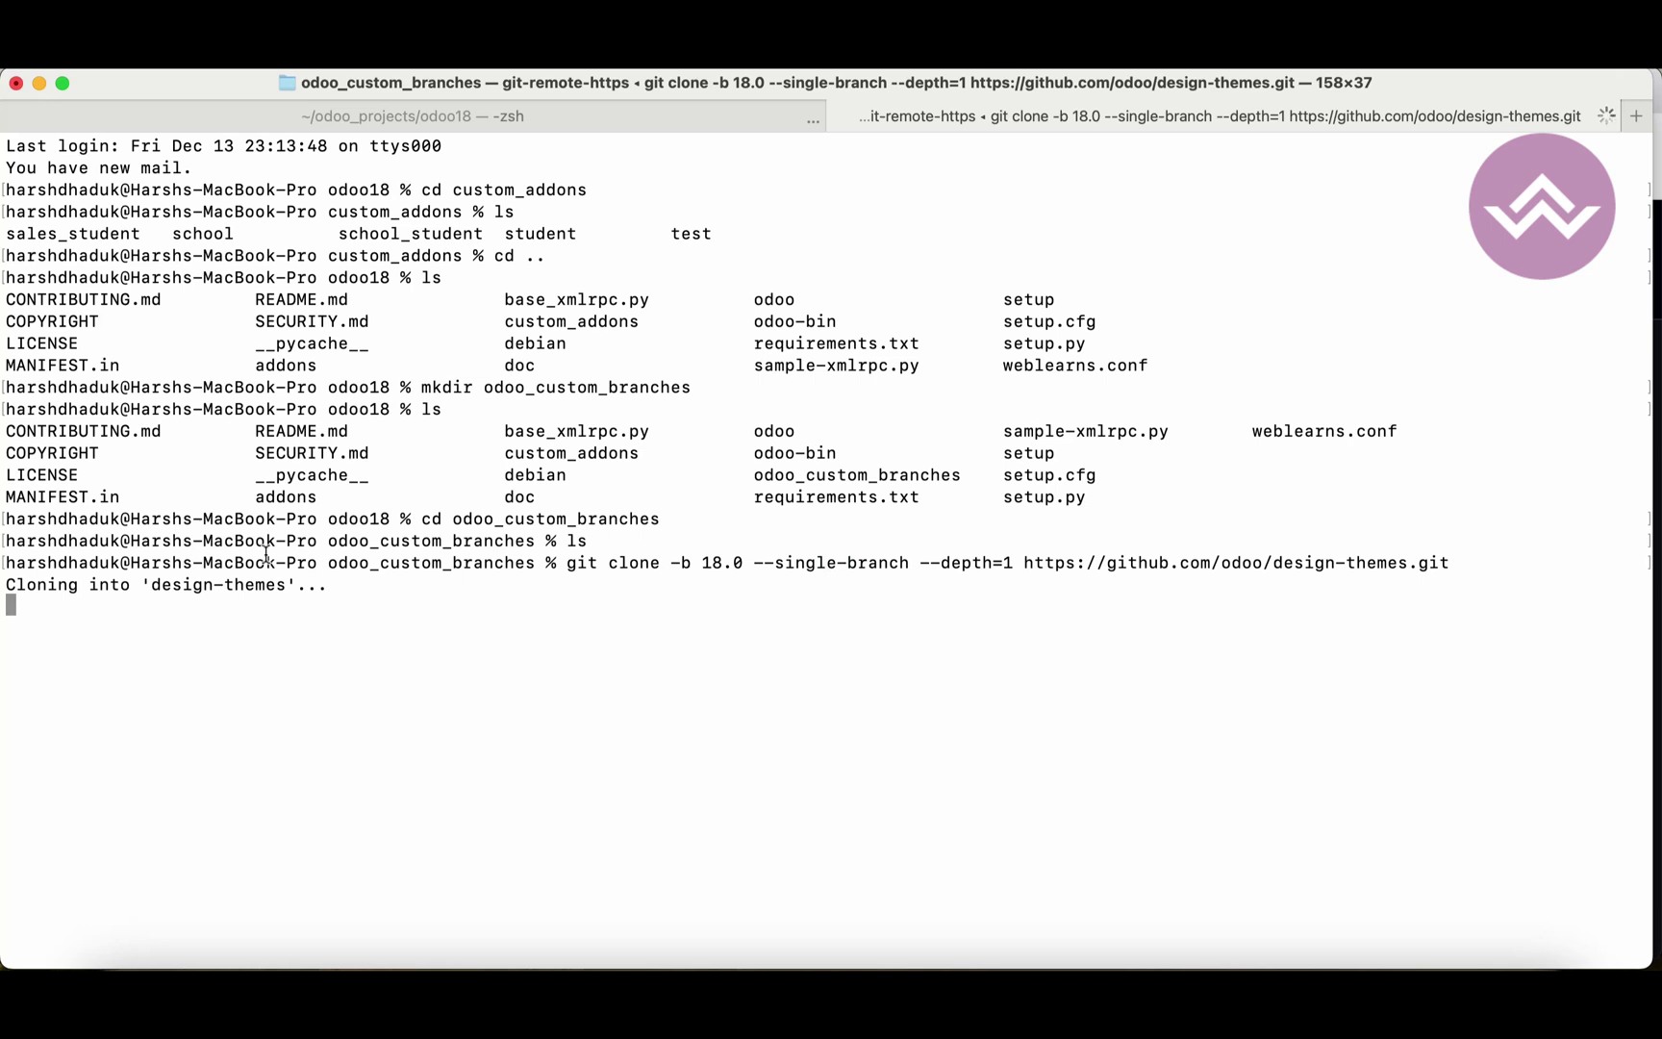
drag(154, 580, 287, 584)
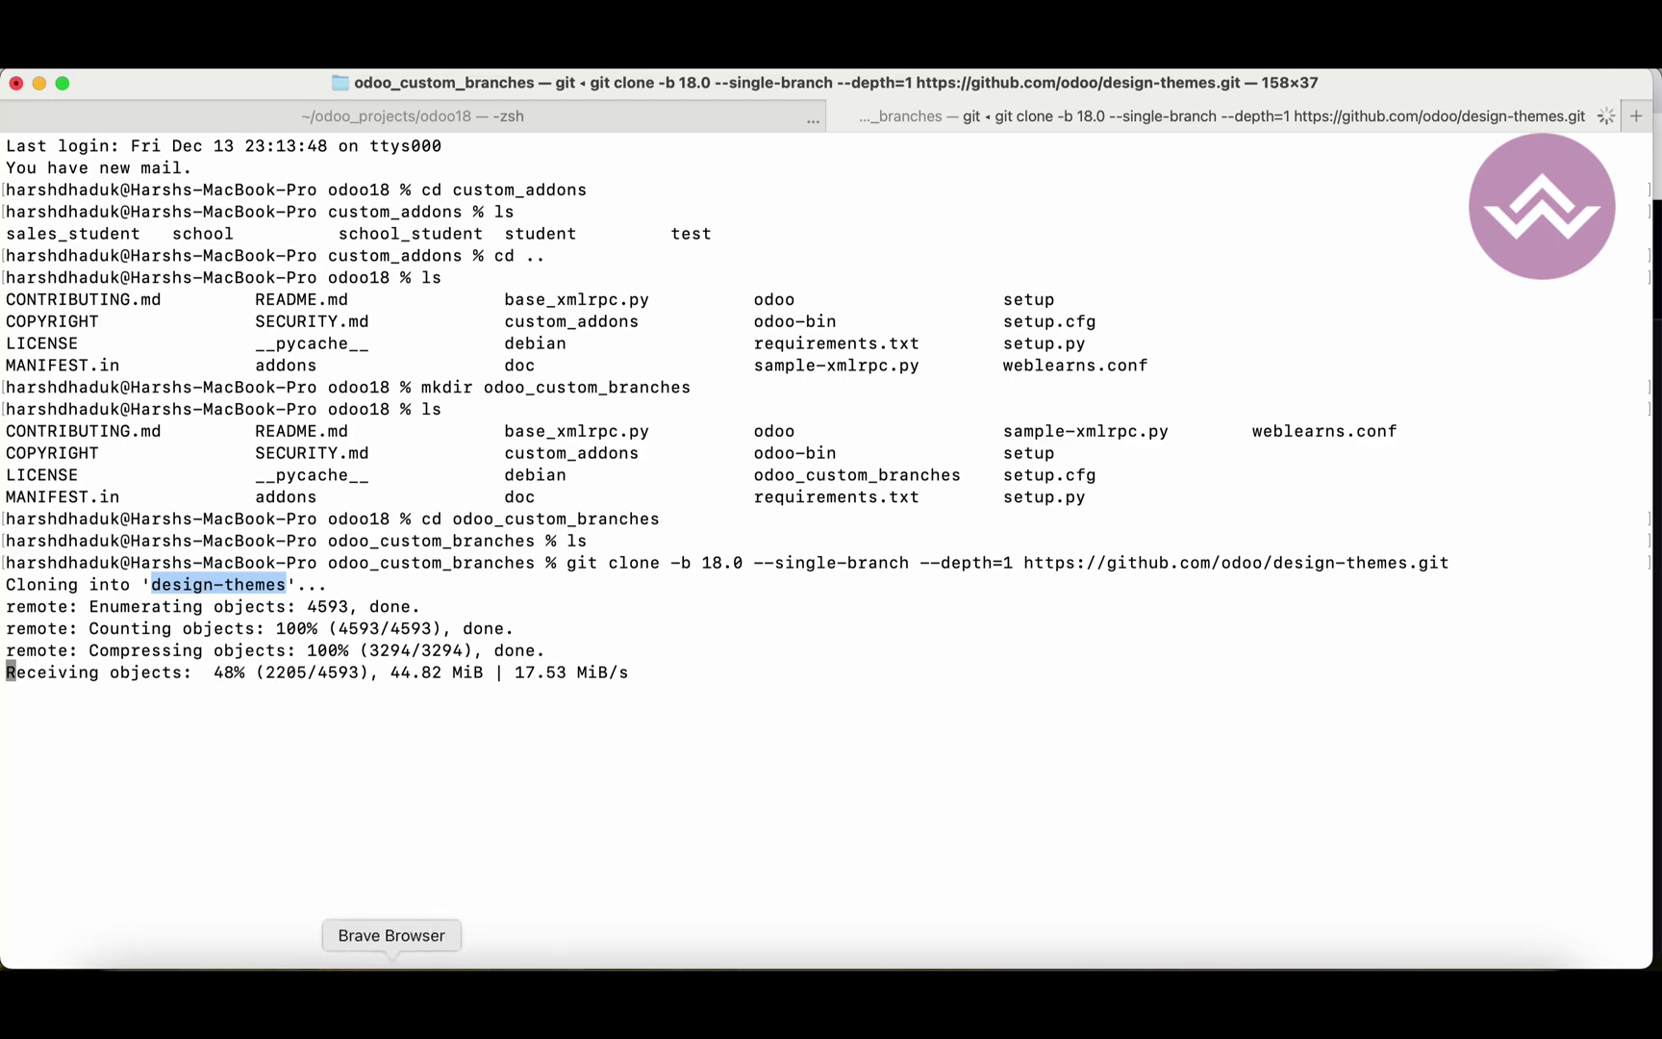
- Switch to Brave Browser and copy the HTTPS clone URL of the OCA/web repository
key(super+Tab)
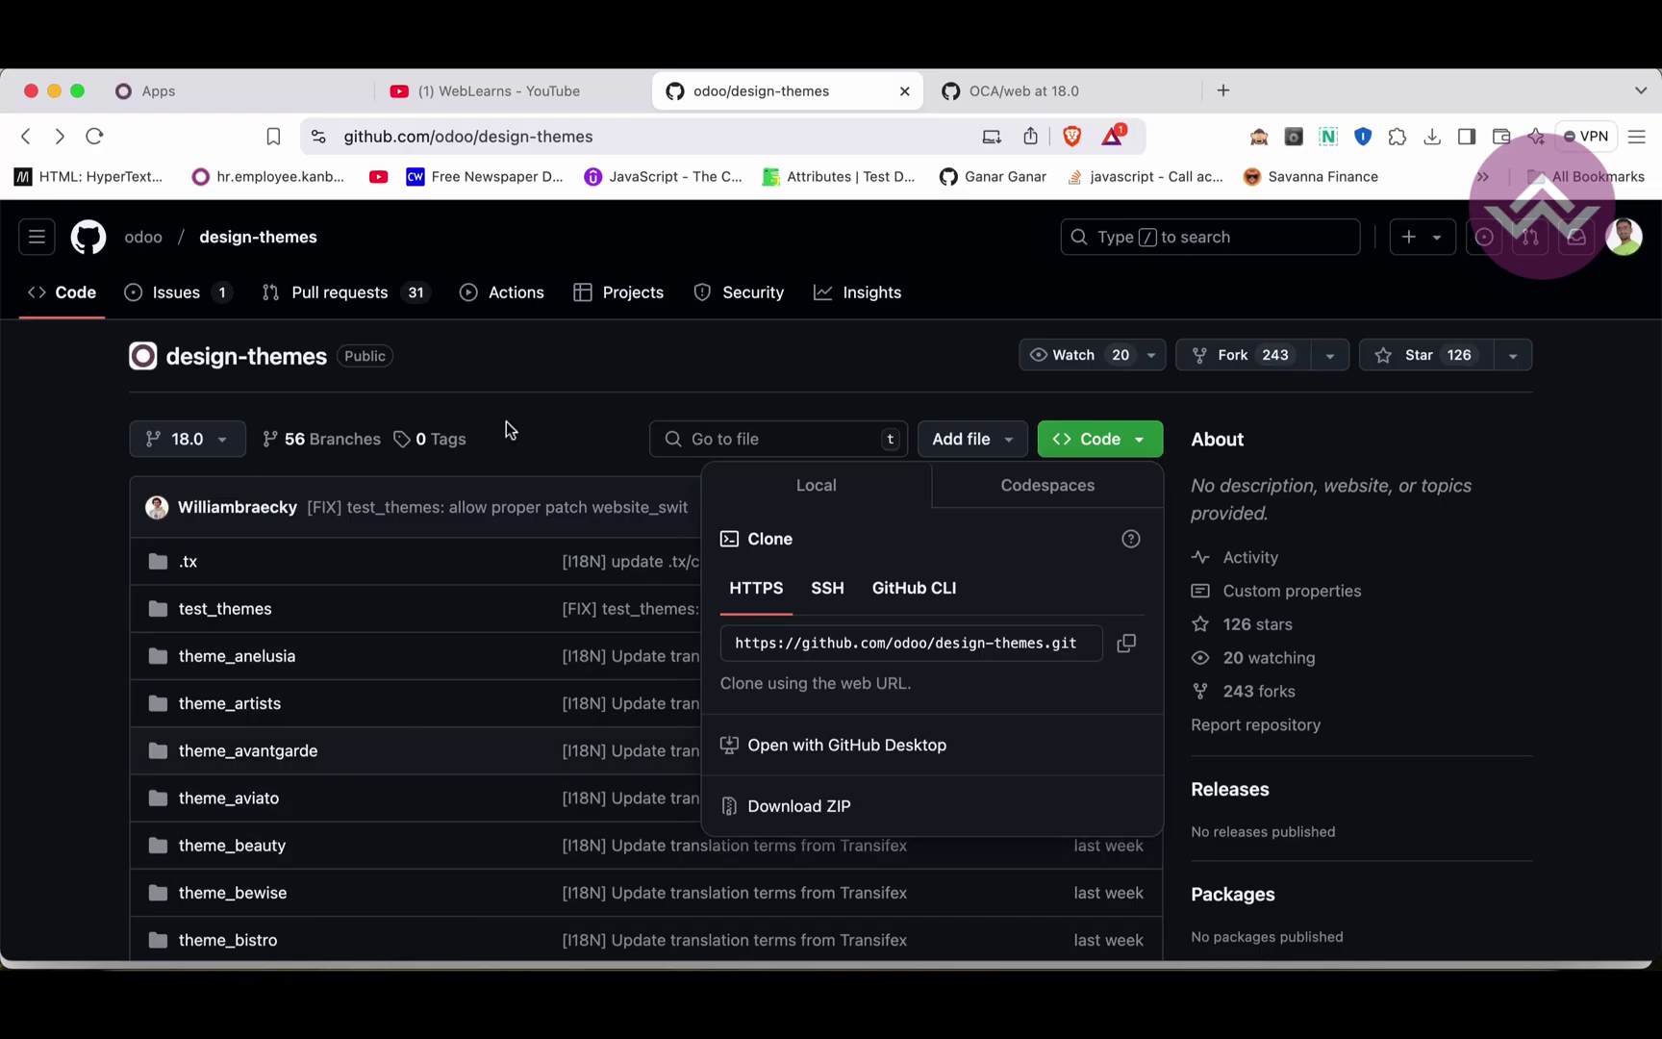
click(558, 373)
scroll(541, 739, down, 6)
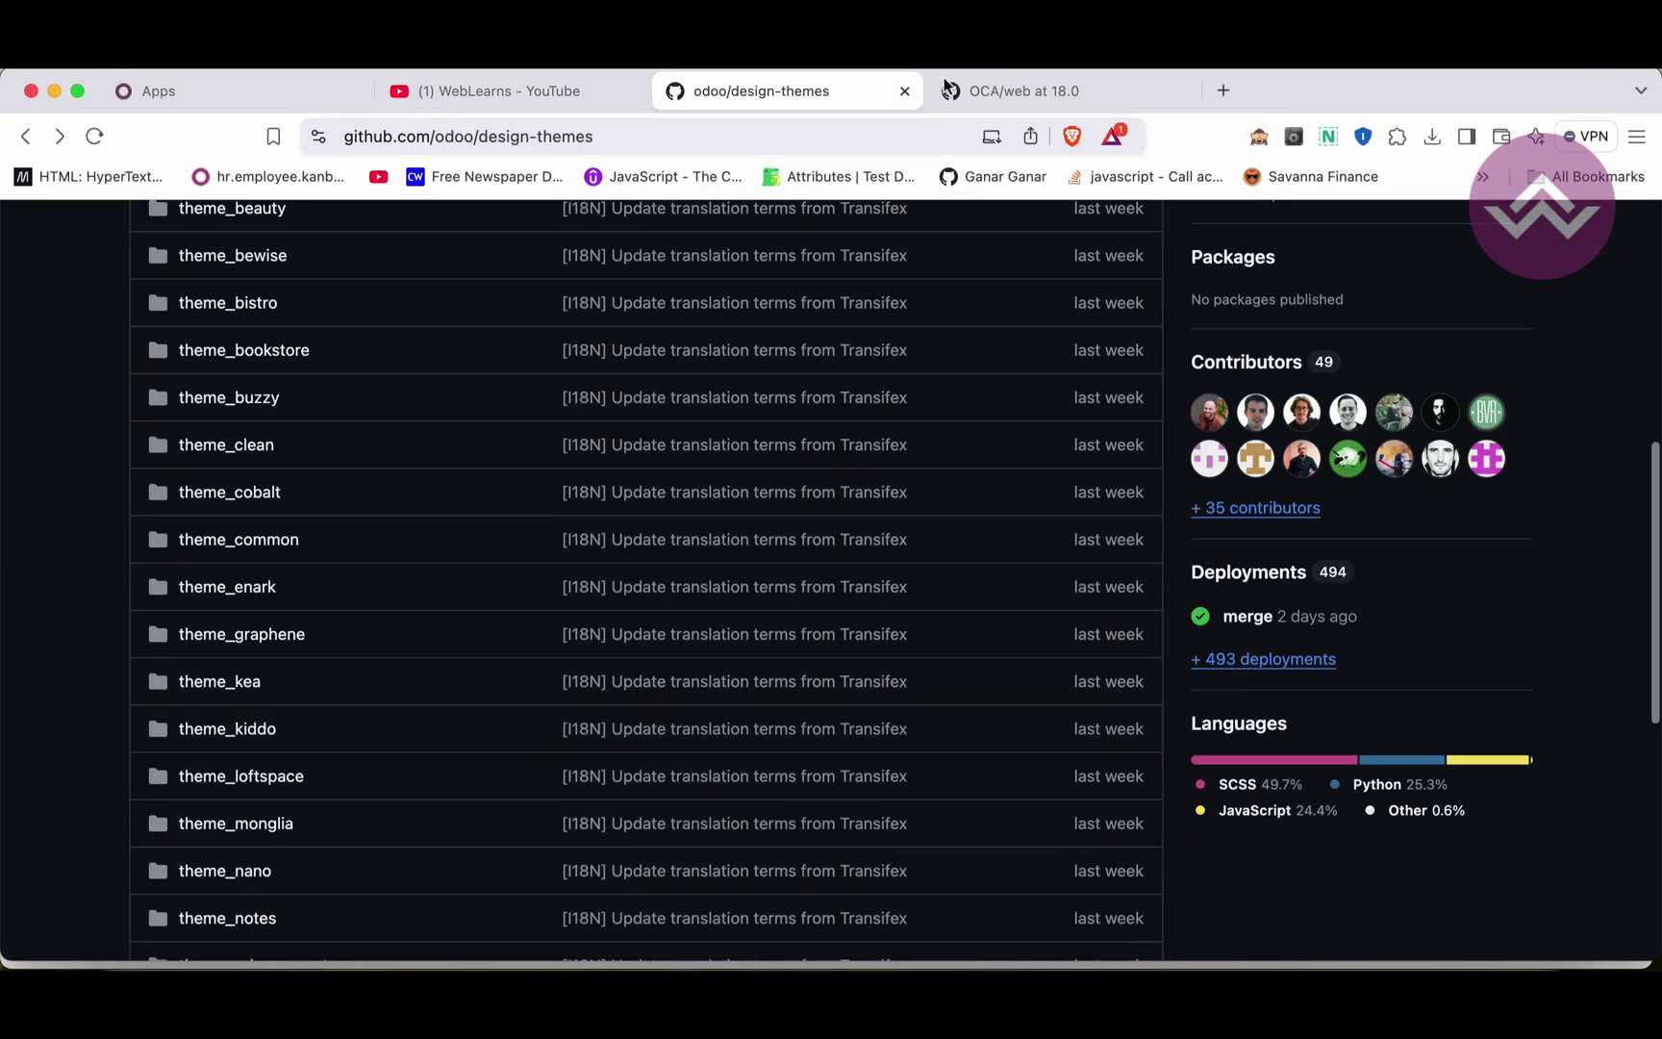
click(1005, 91)
click(1103, 339)
click(1125, 553)
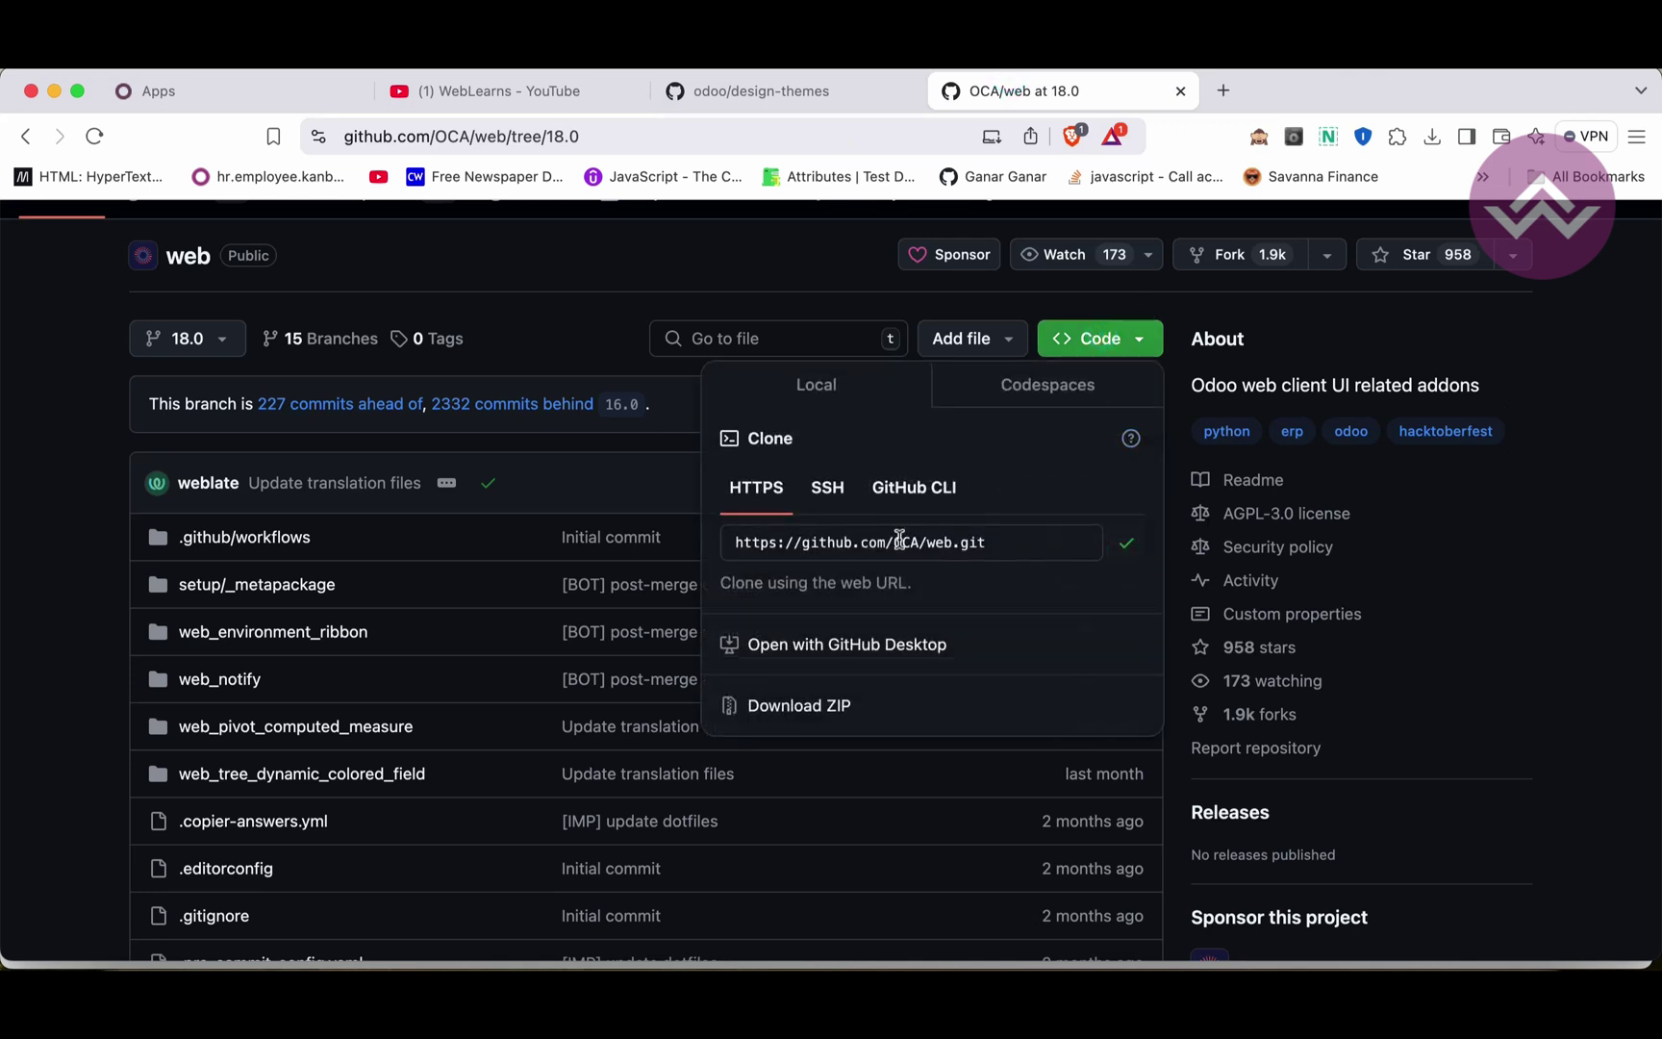
click(556, 317)
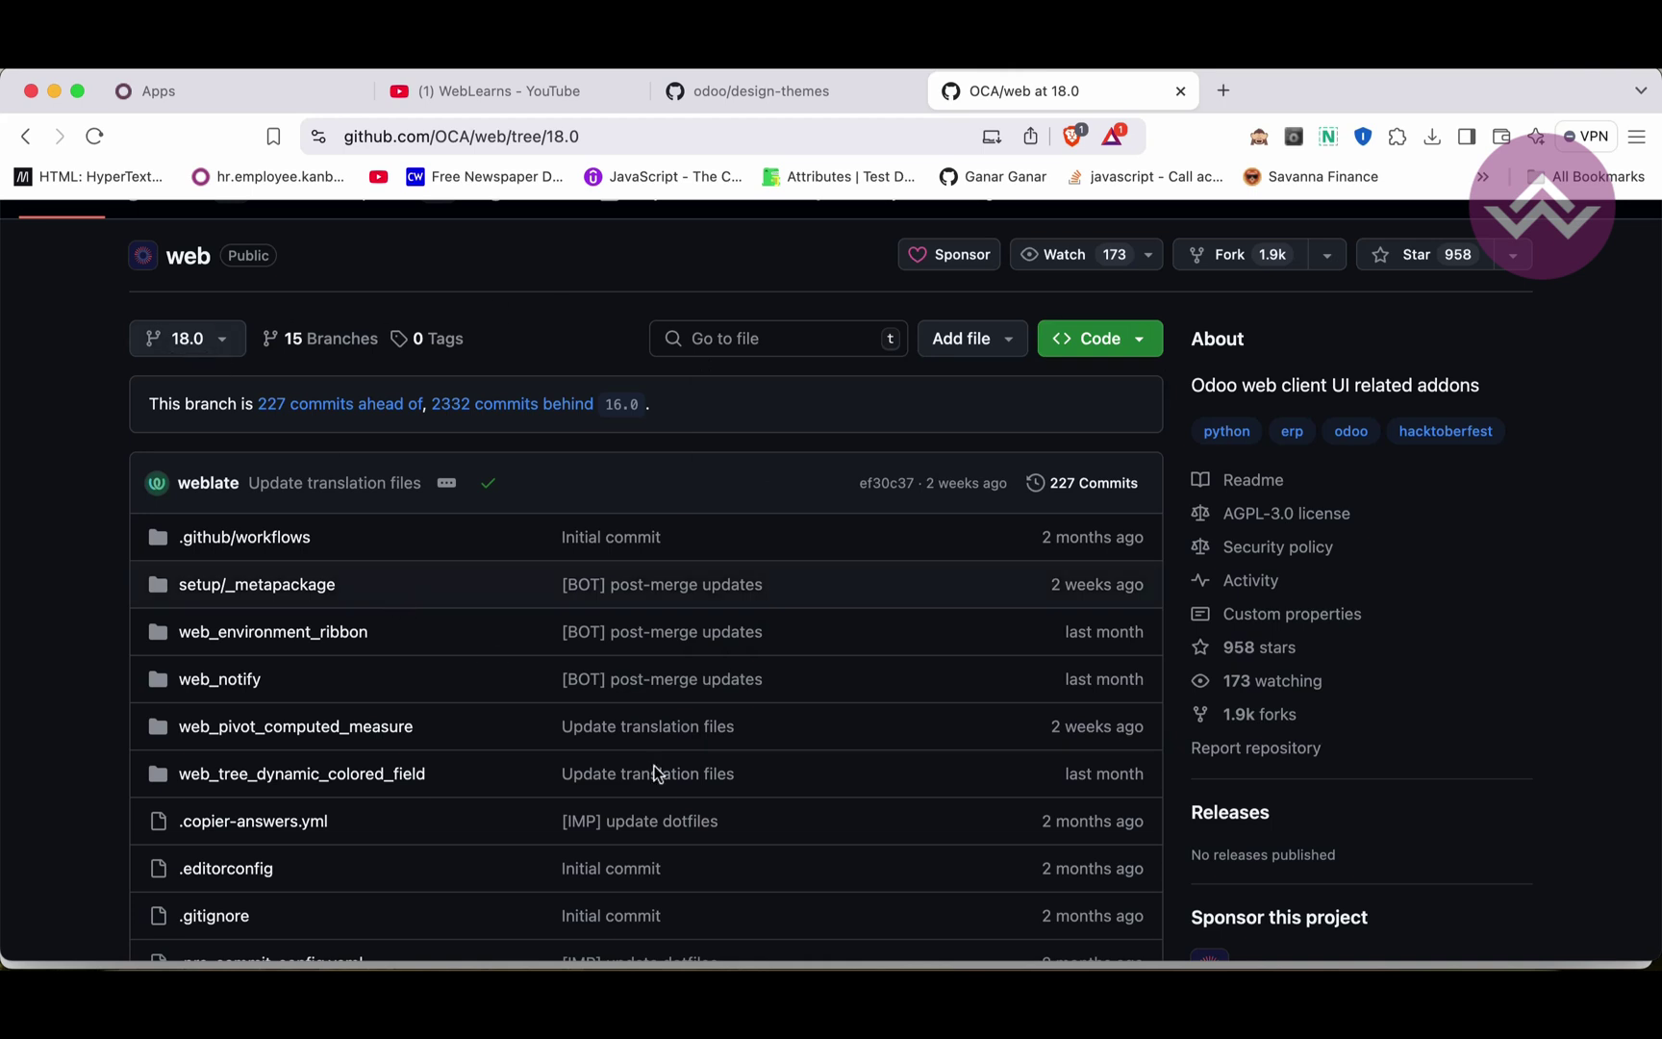
click(747, 981)
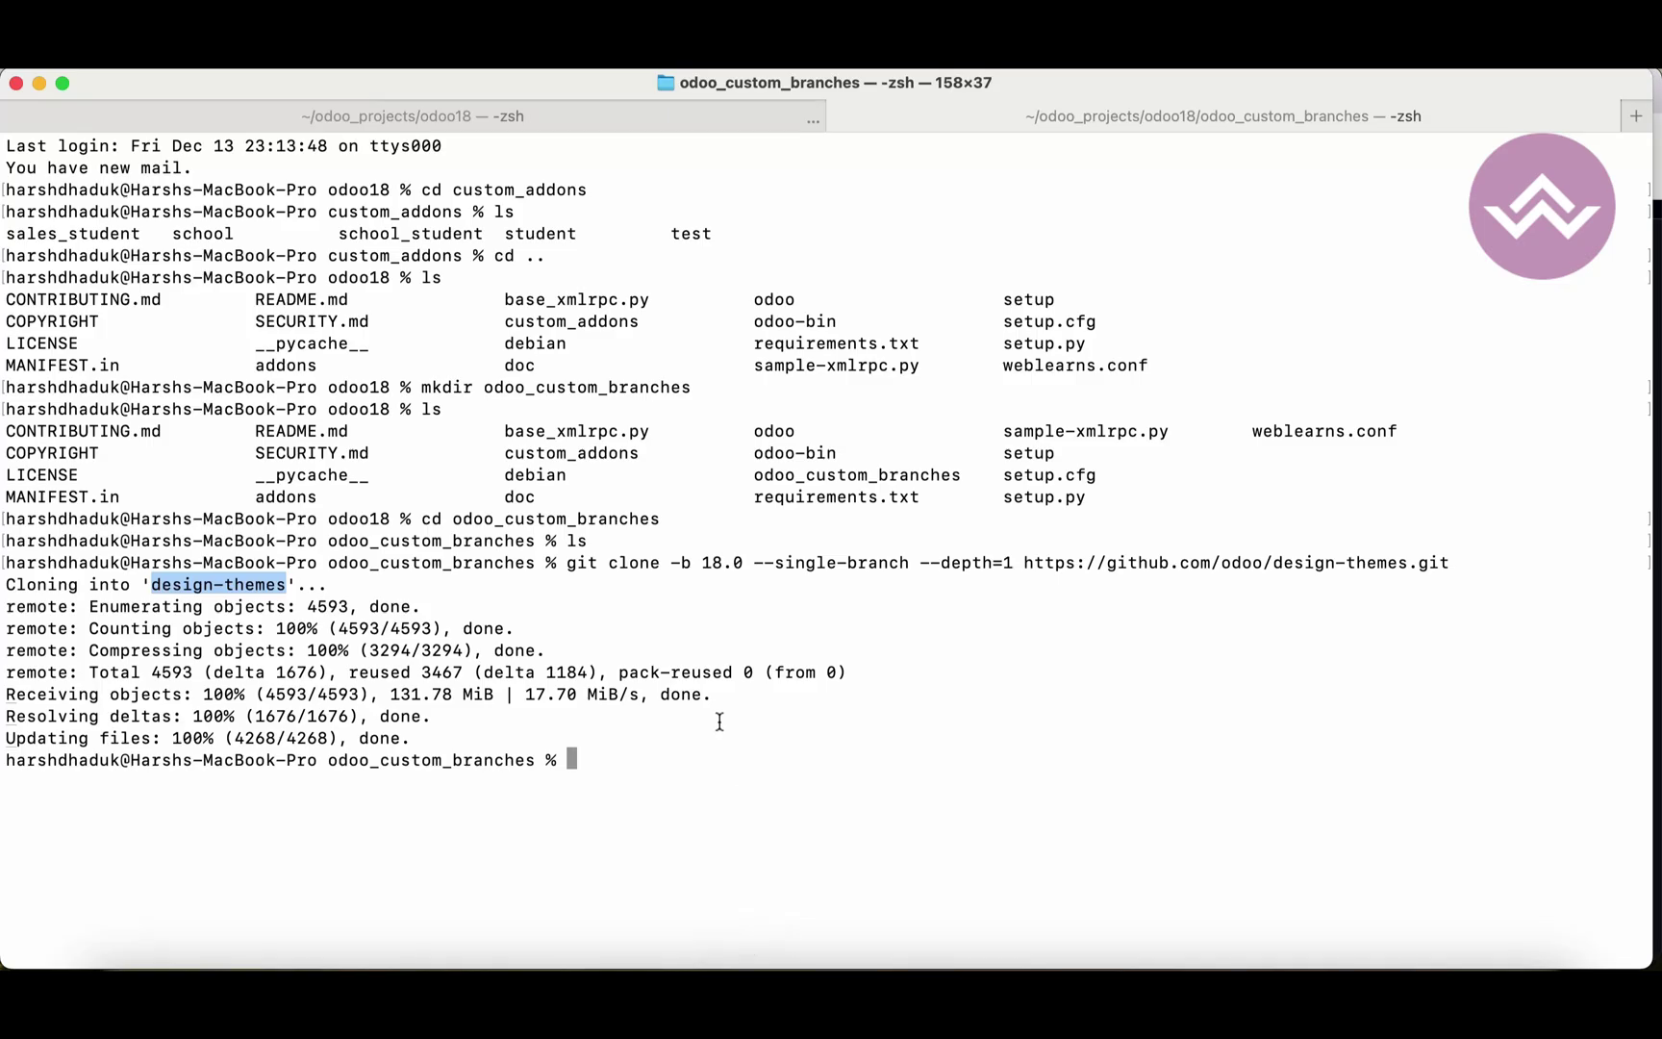
key(Up)
key(BackSpace)
key(BackSpace)
key(BackSpace)
key(BackSpace)
key(BackSpace)
key(BackSpace)
key(BackSpace)
key(BackSpace)
key(BackSpace)
key(BackSpace)
key(BackSpace)
key(BackSpace)
key(BackSpace)
key(BackSpace)
key(BackSpace)
key(BackSpace)
key(BackSpace)
key(BackSpace)
key(BackSpace)
key(BackSpace)
key(BackSpace)
key(BackSpace)
key(BackSpace)
key(BackSpace)
key(BackSpace)
key(BackSpace)
key(BackSpace)
key(BackSpace)
key(BackSpace)
key(BackSpace)
key(BackSpace)
key(BackSpace)
key(BackSpace)
key(BackSpace)
key(BackSpace)
key(BackSpace)
key(BackSpace)
text(https://github.com/OCA/web.git)
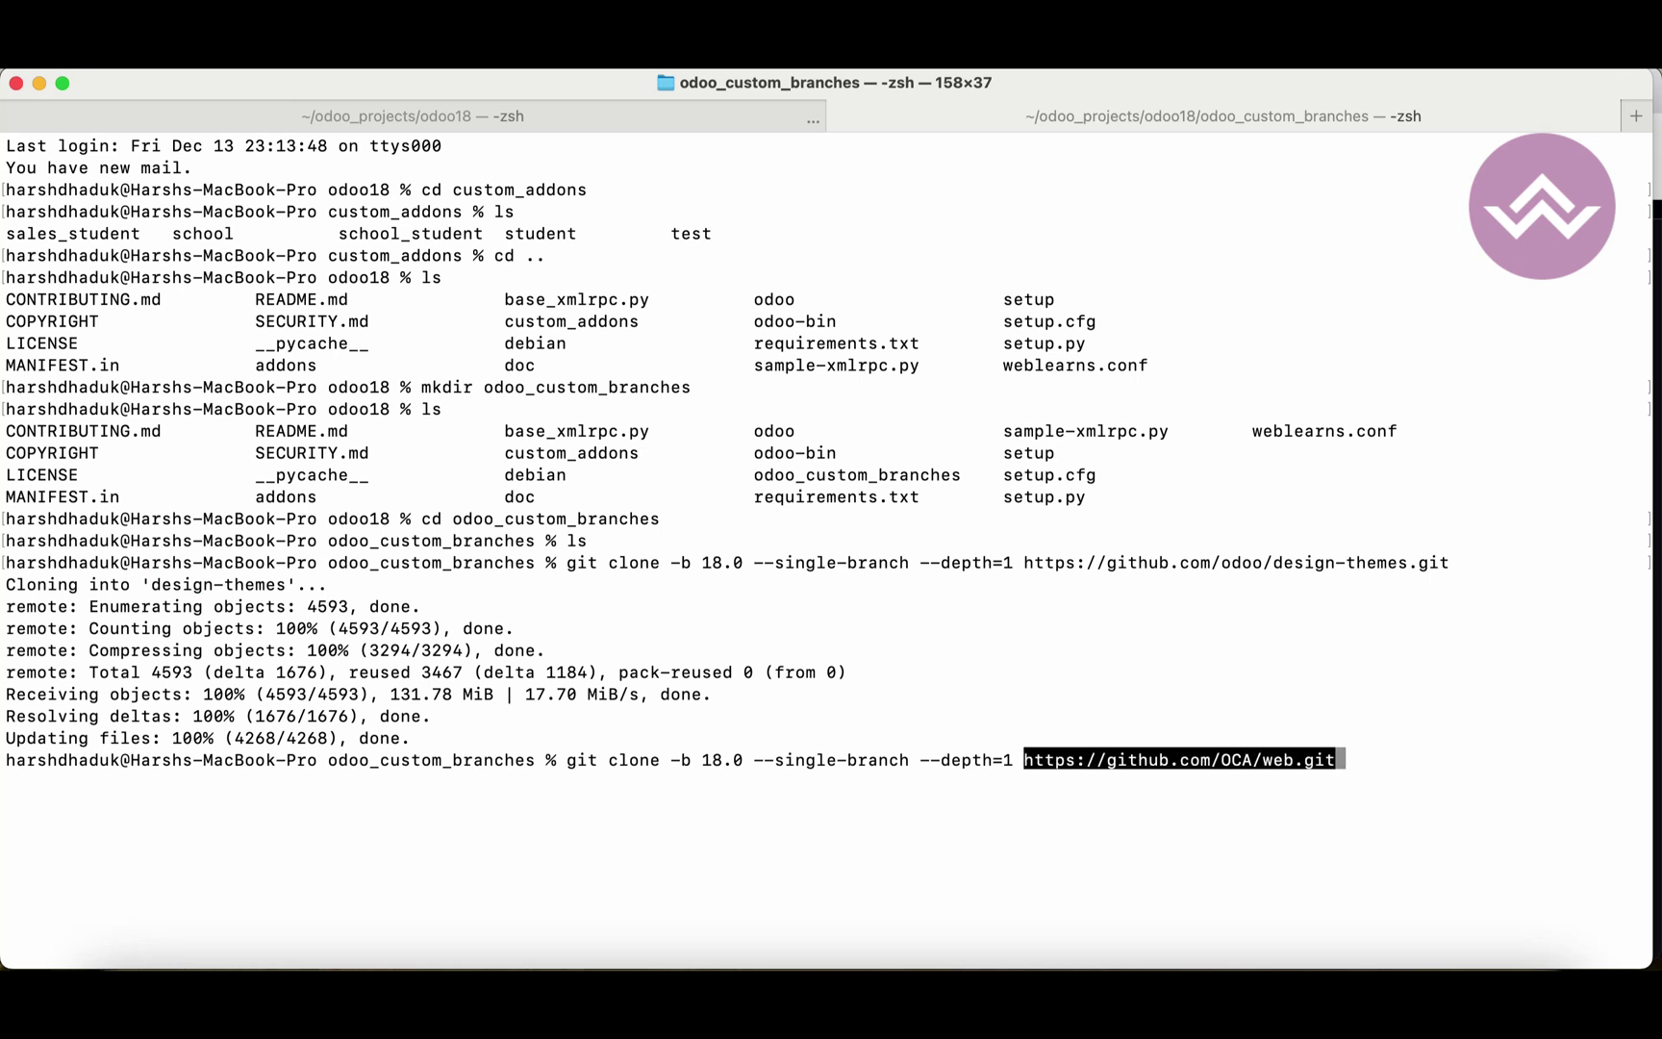
key(Return)
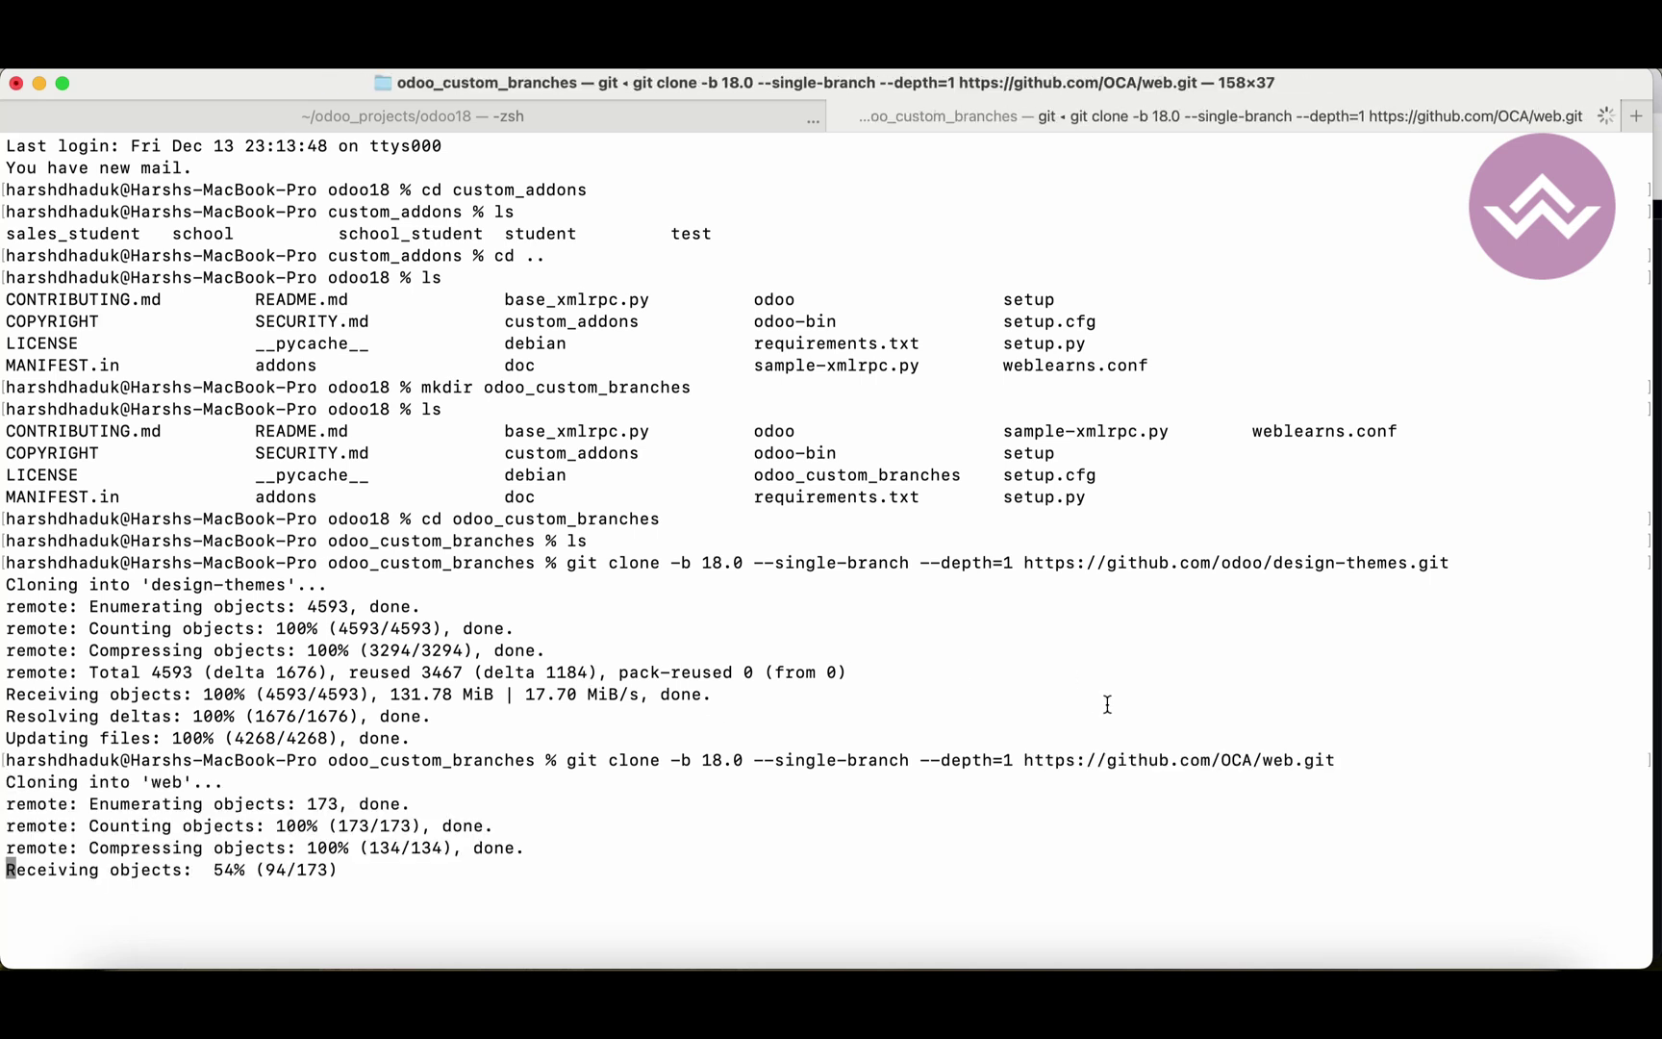
- Clear the terminal and list the repositories cloned into odoo_custom_branches
text(ls)
key(BackSpace)
key(BackSpace)
text(clear)
key(Return)
text(ls)
key(Return)
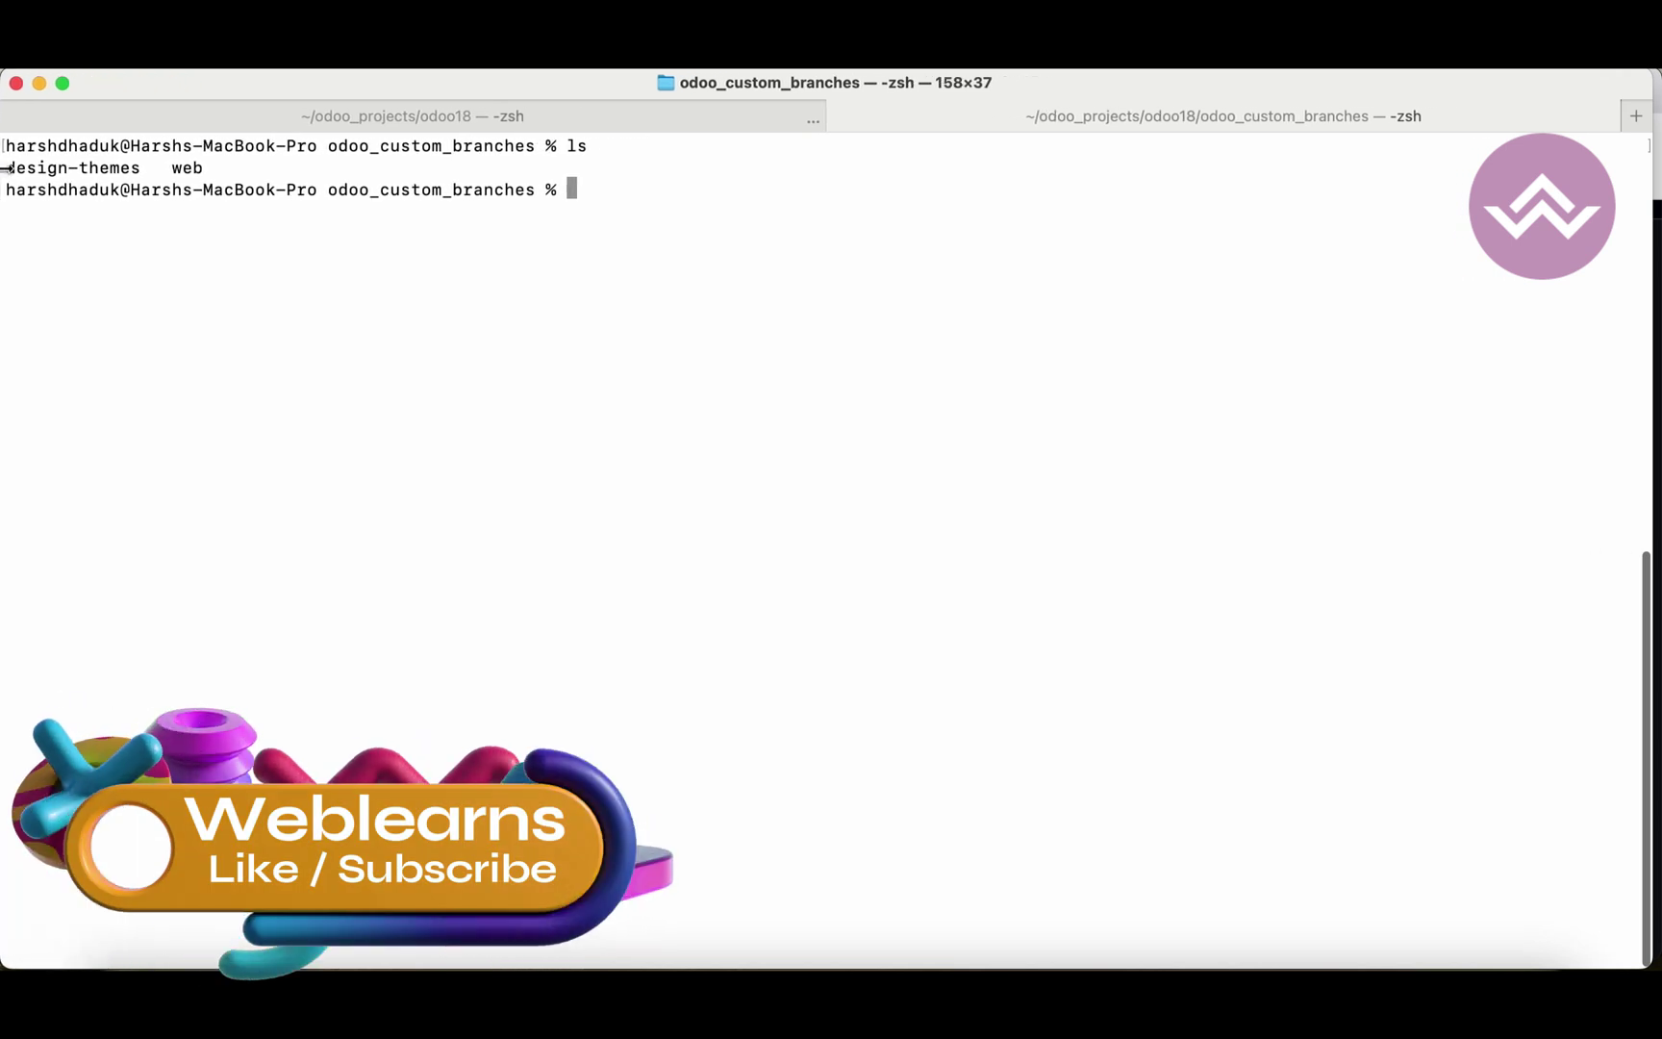
double_click(13, 168)
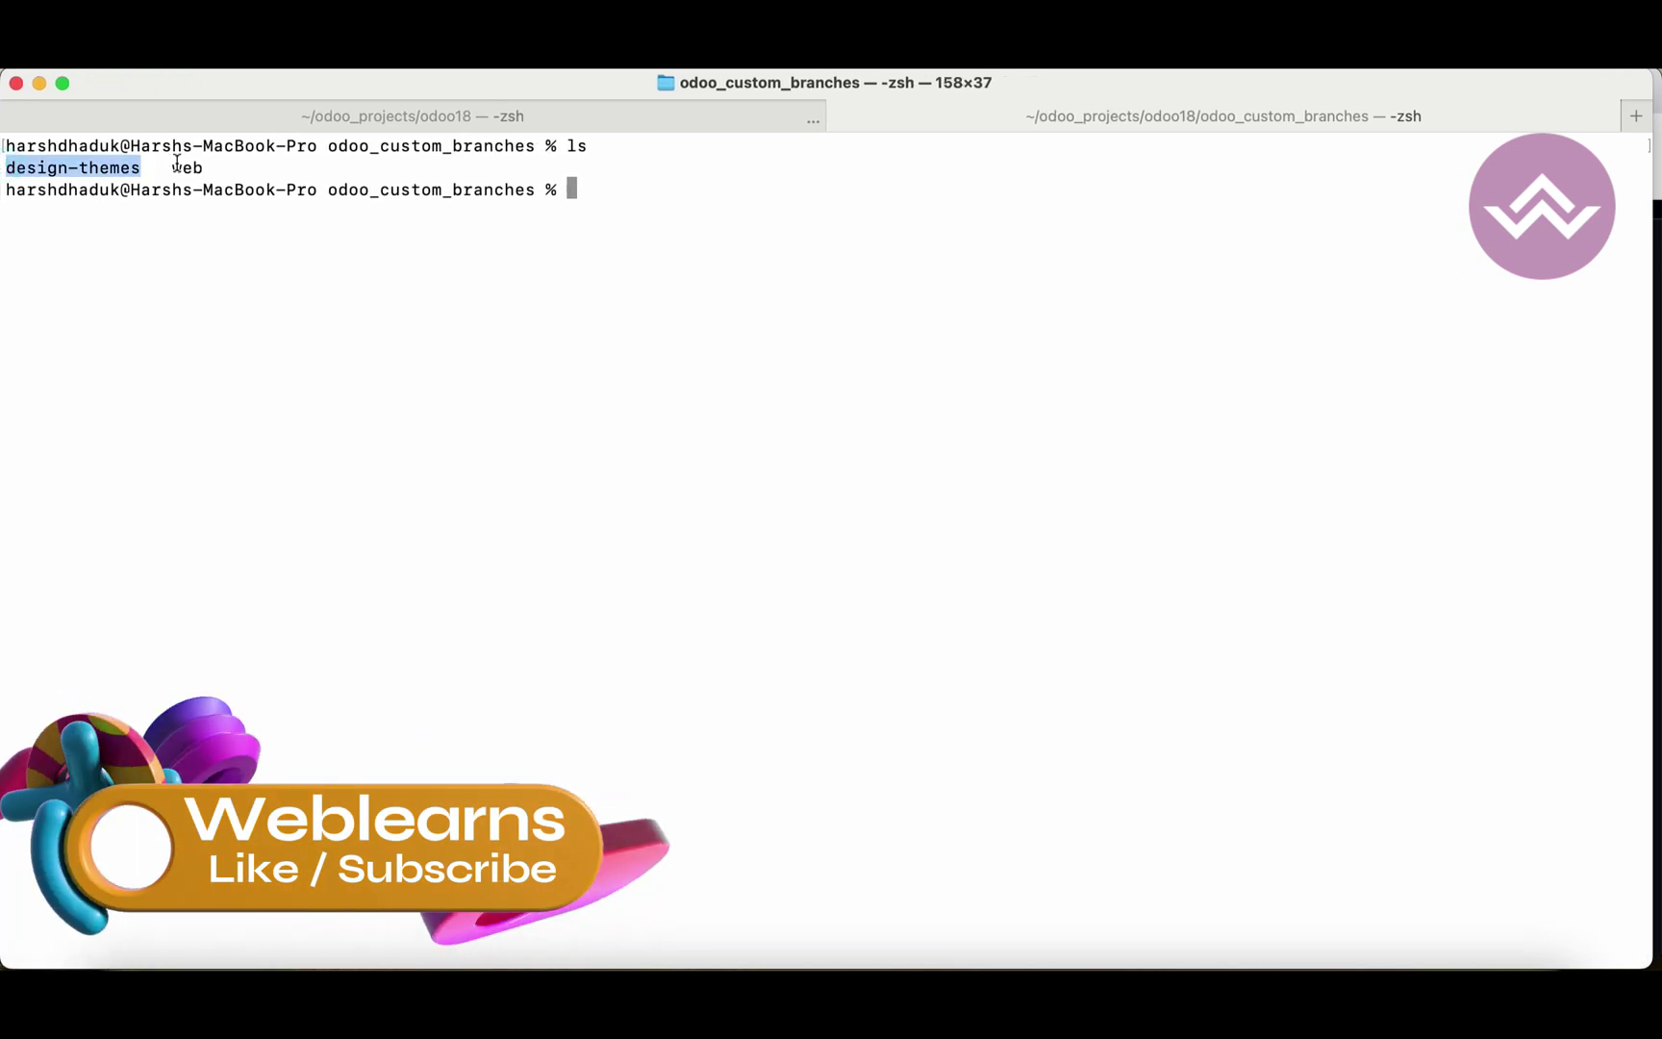
click(177, 163)
- Change into the design-themes directory and list its theme modules
text(cd des)
key(Tab)
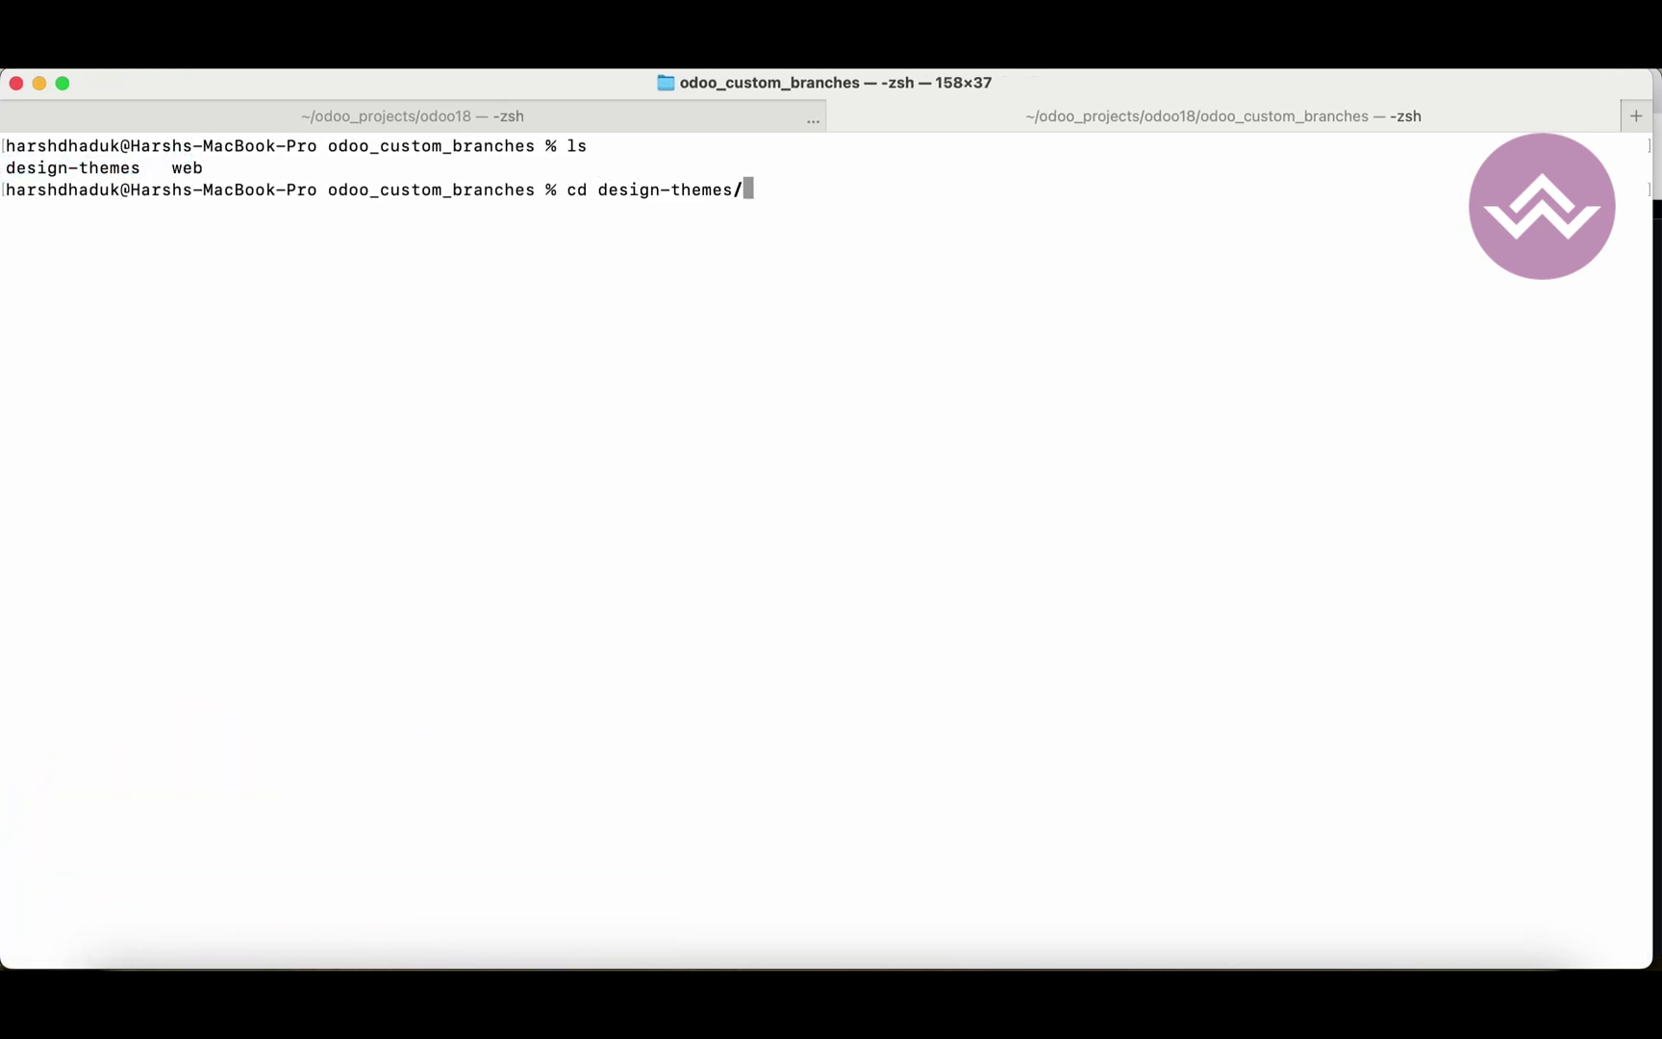
key(Return)
text(ls)
key(Return)
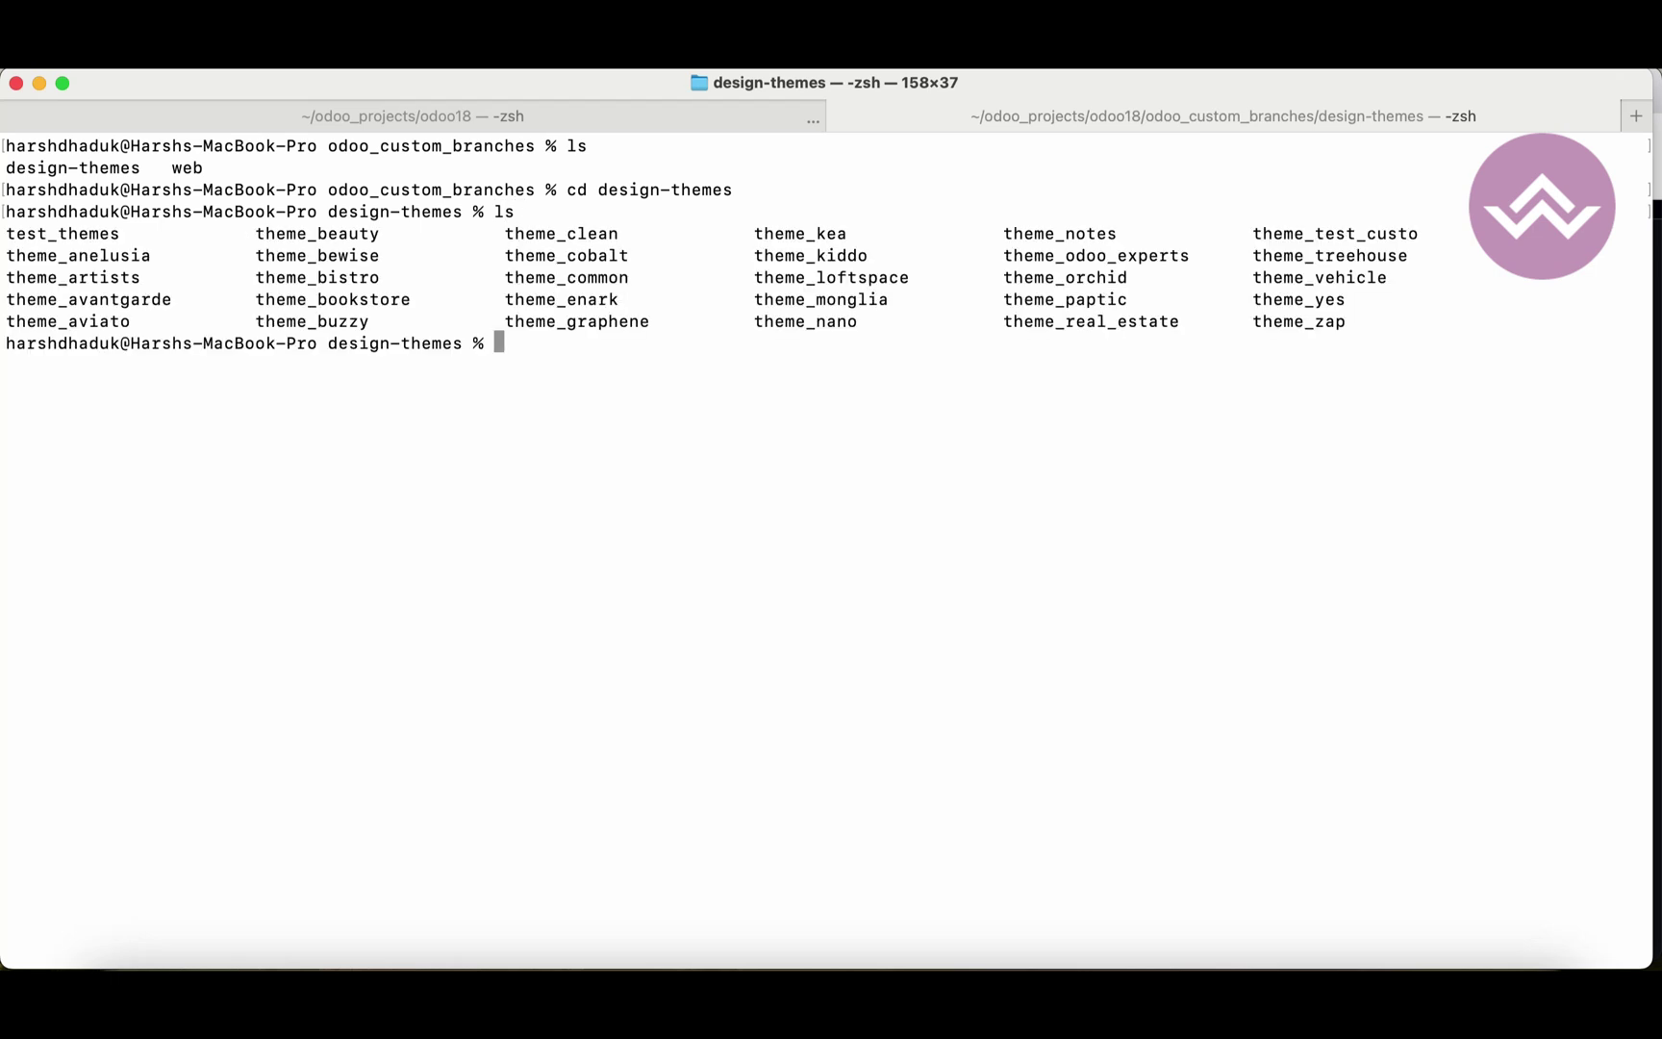
- Change into the sibling web directory and list its modules
text(cd ../web/)
key(Return)
text(ls)
key(Return)
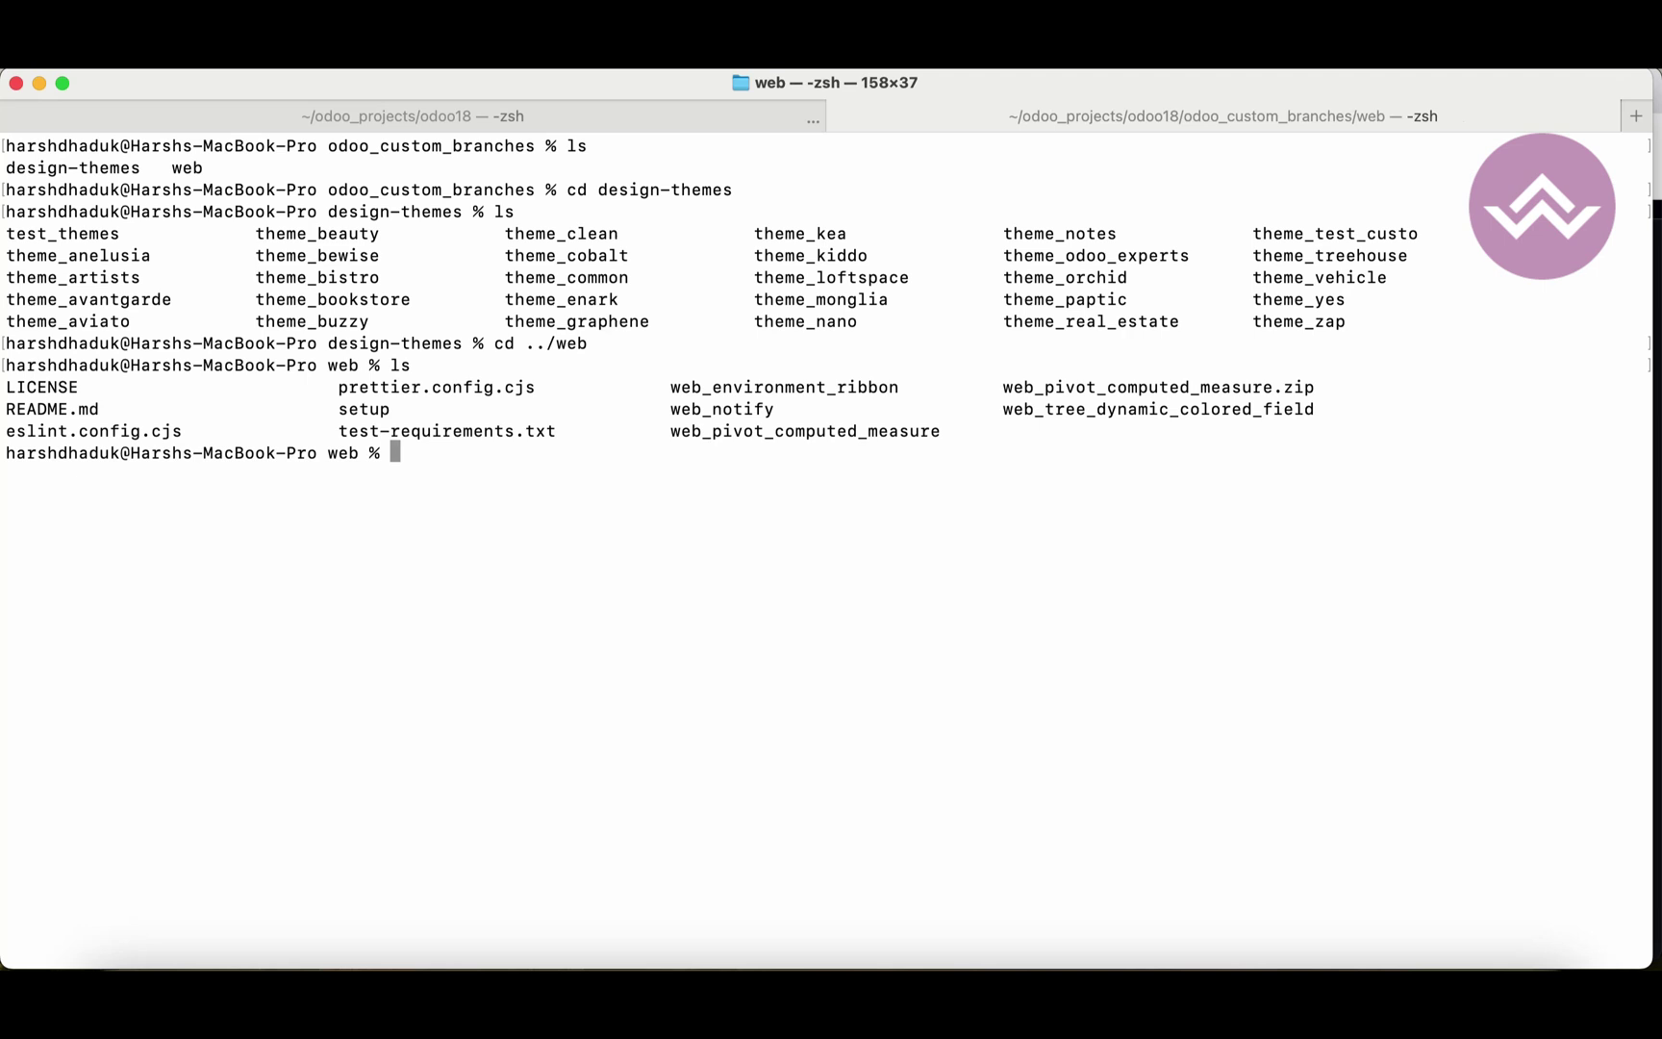
double_click(705, 405)
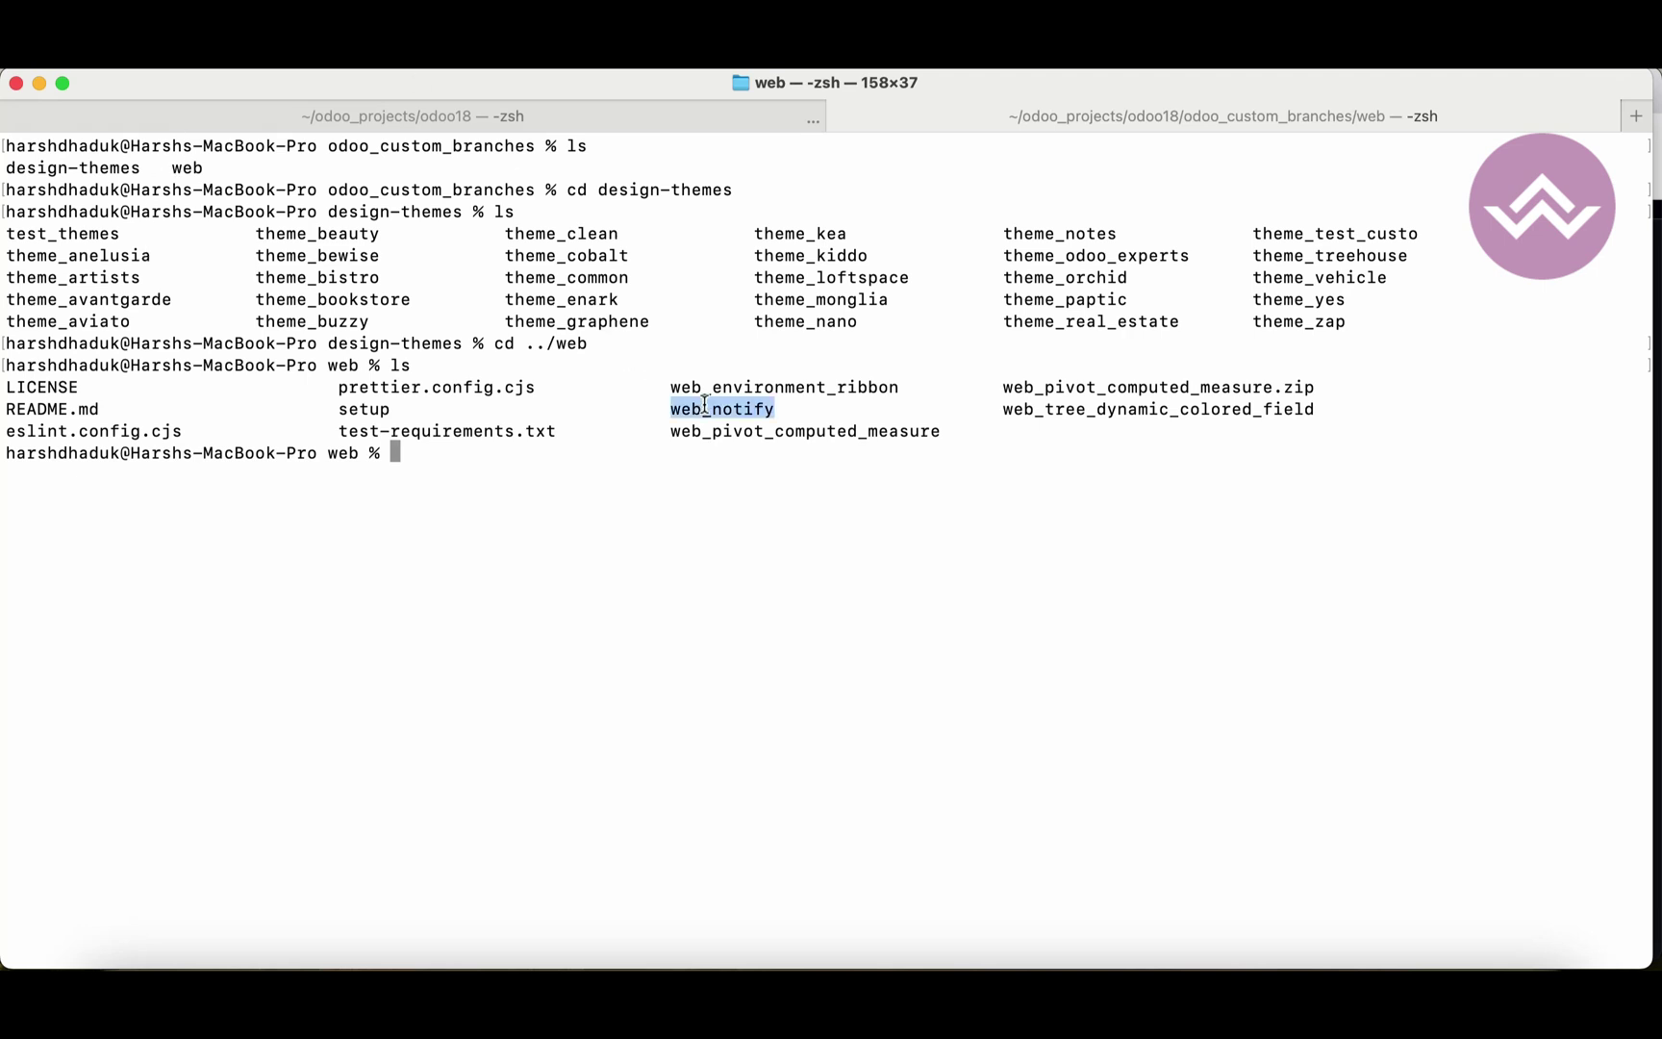
click(542, 494)
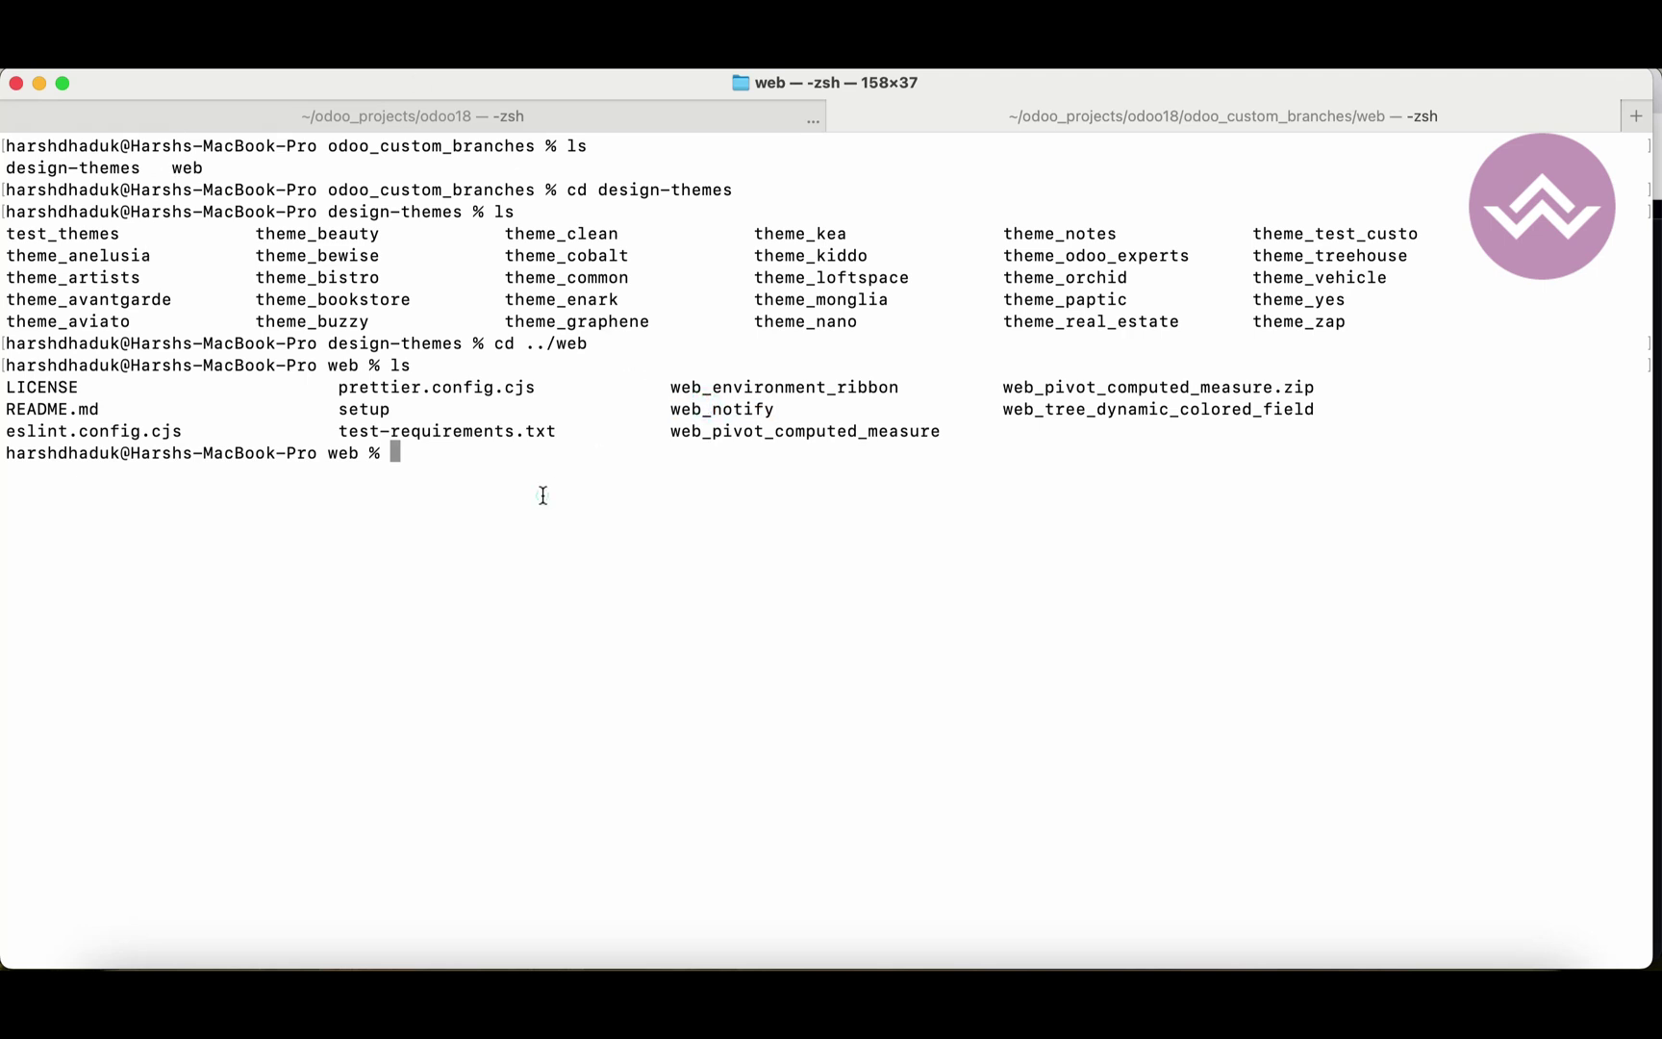
- Go back up to odoo_custom_branches and list its contents
text(cd ..)
key(Return)
text(ls)
key(Return)
- Go up to the odoo18 folder, clear the terminal and list the folder's contents
text(cd ..)
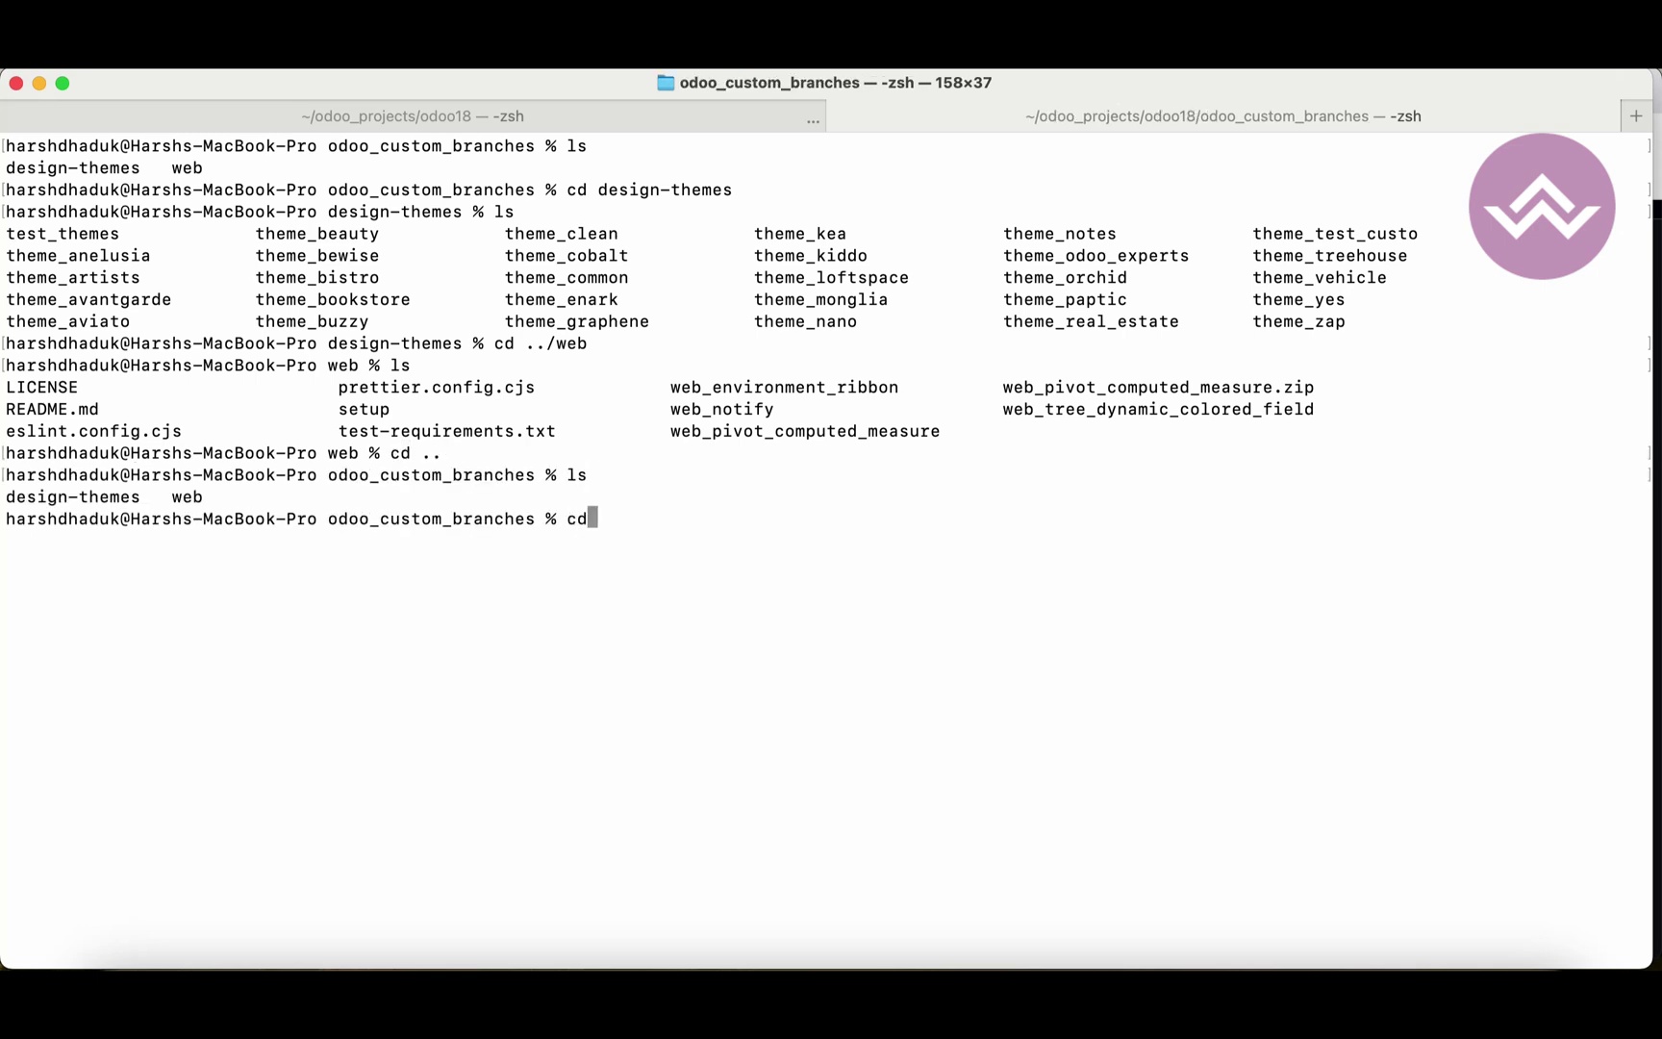
key(Return)
text(clear)
key(Return)
text(ls)
key(Return)
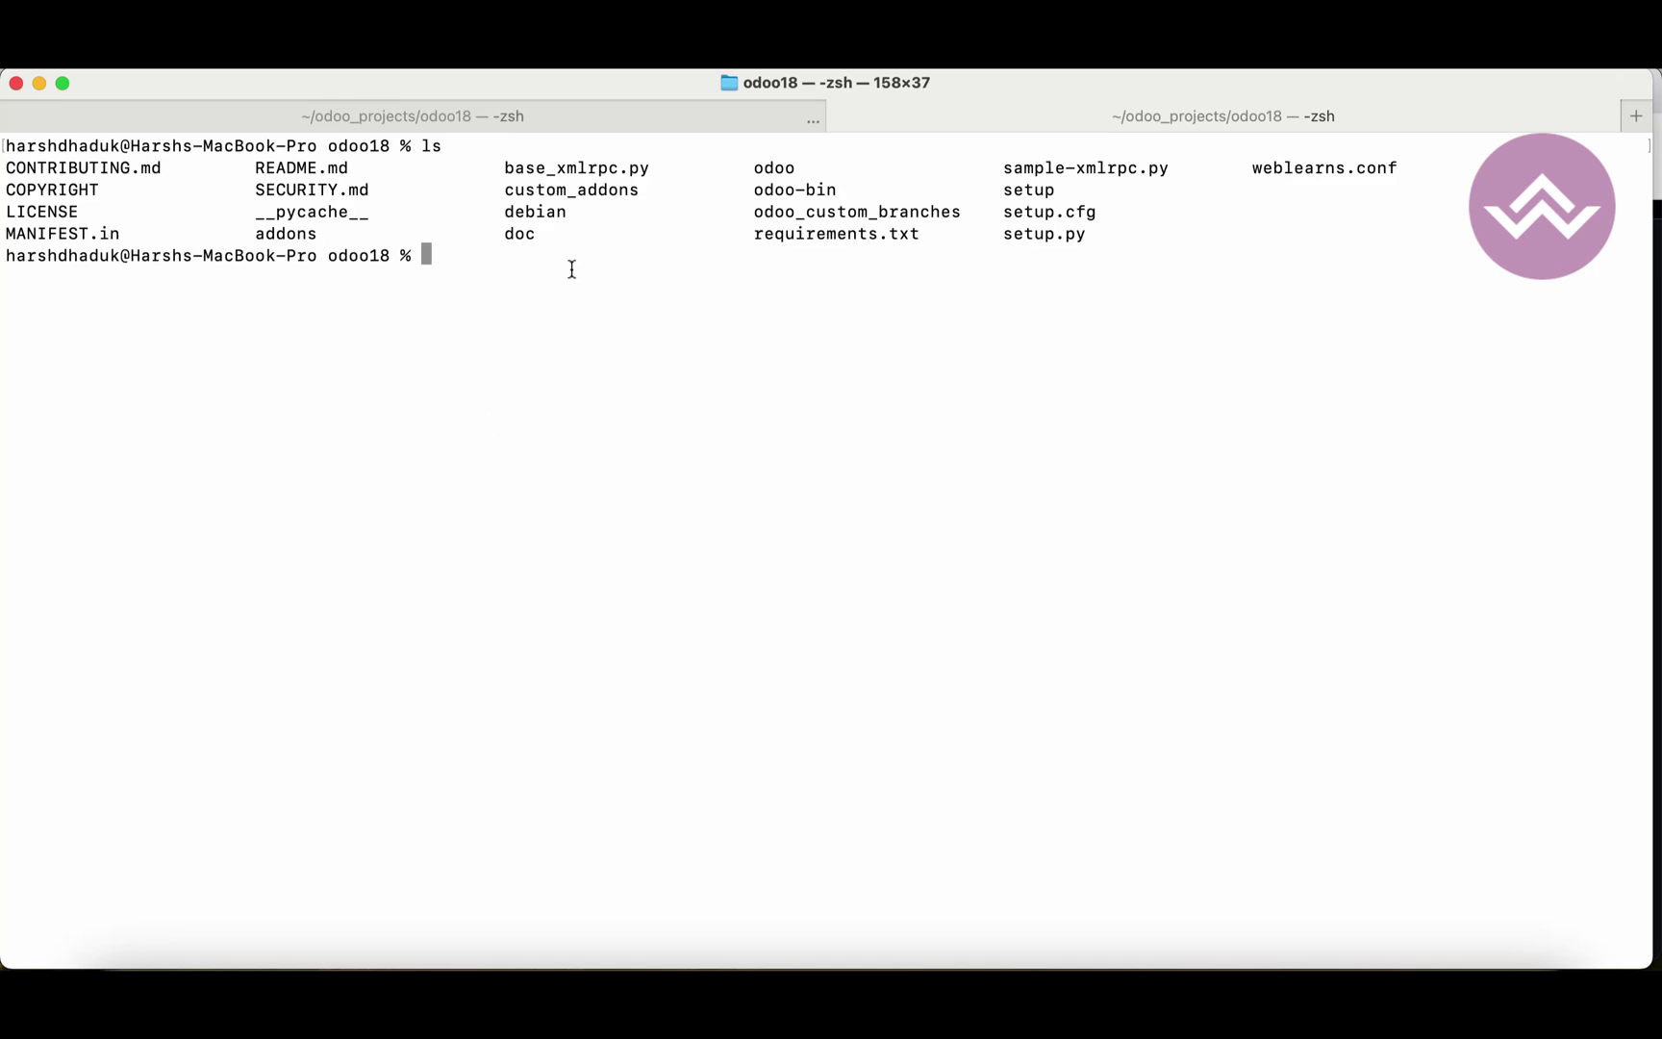
- Change into custom_addons, list its modules, and clear the terminal
double_click(562, 187)
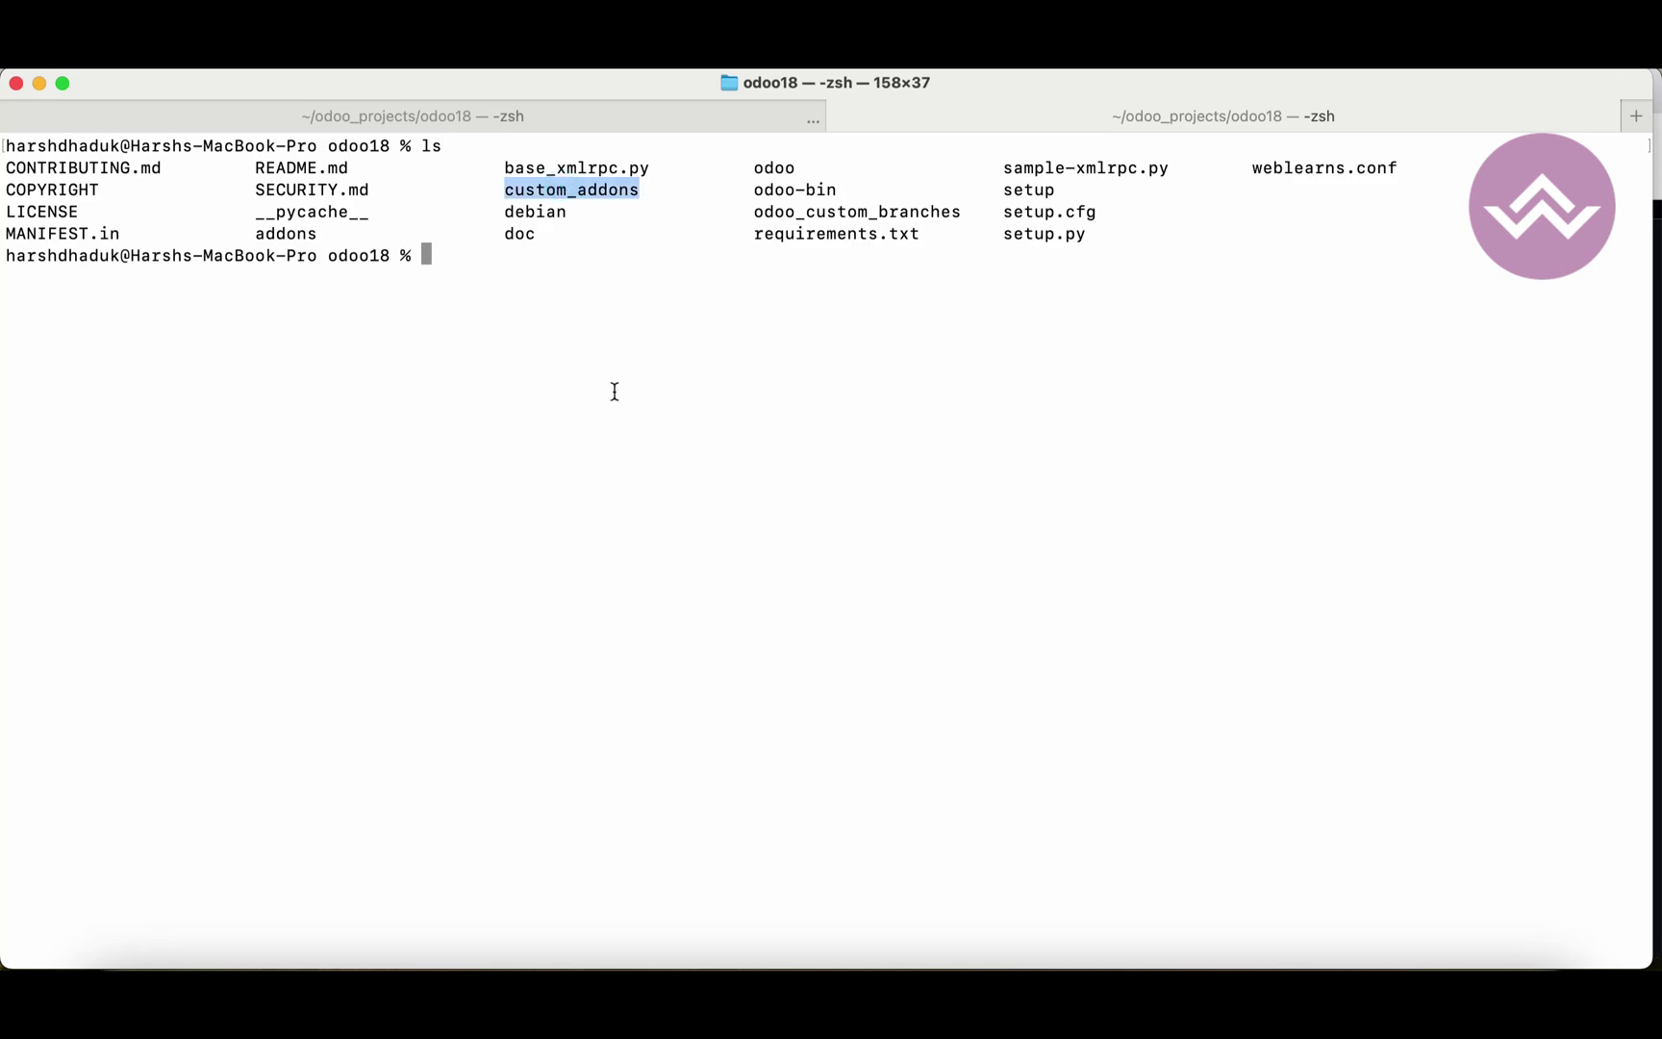
text(cd cu)
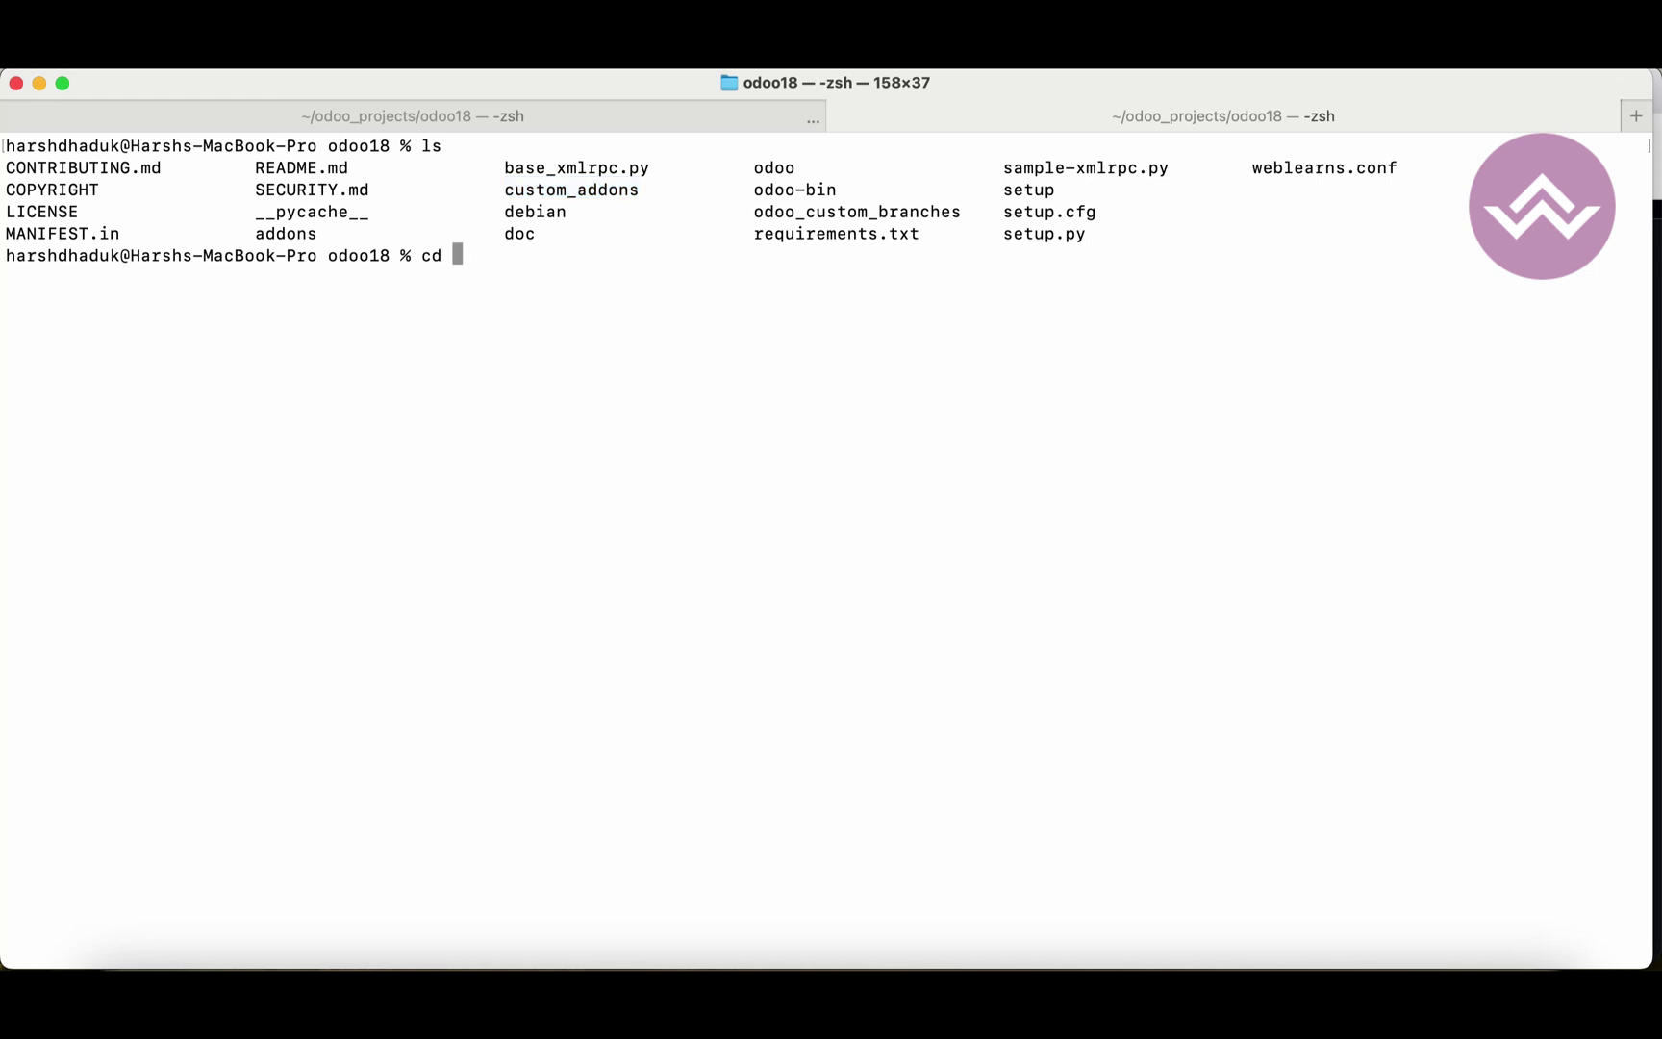
key(Tab)
key(Return)
text(ls)
key(Return)
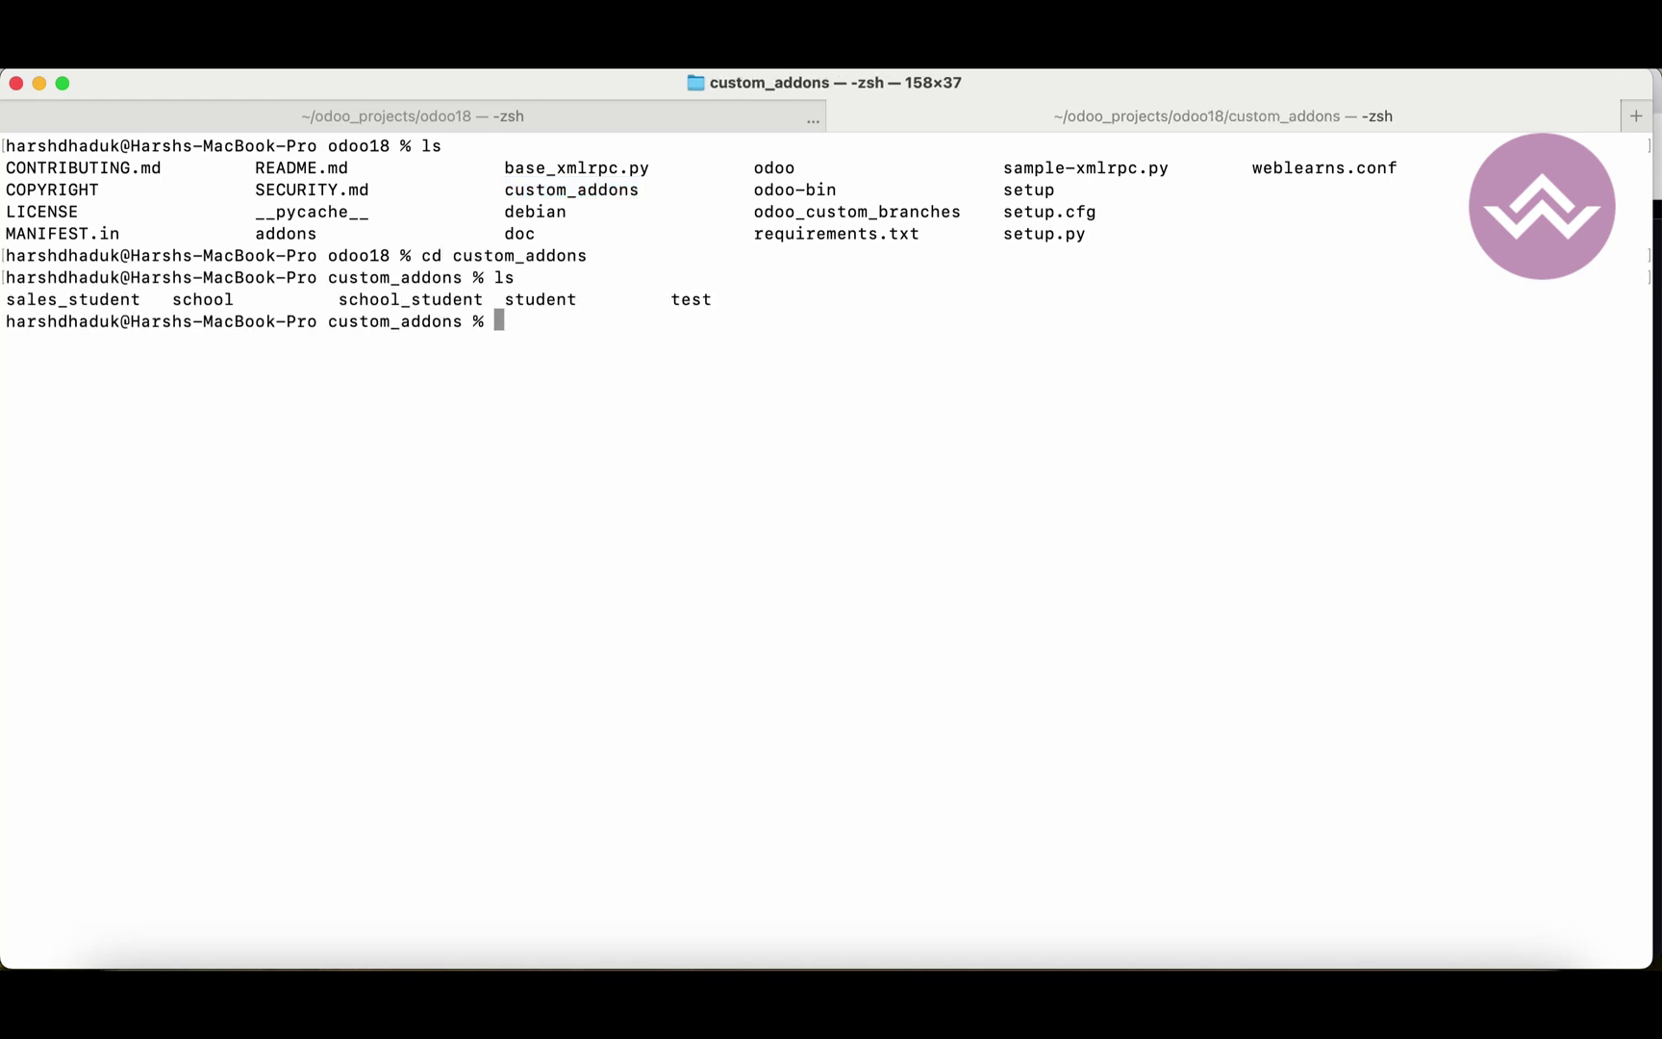
triple_click(462, 299)
click(589, 320)
text(clear)
key(Return)
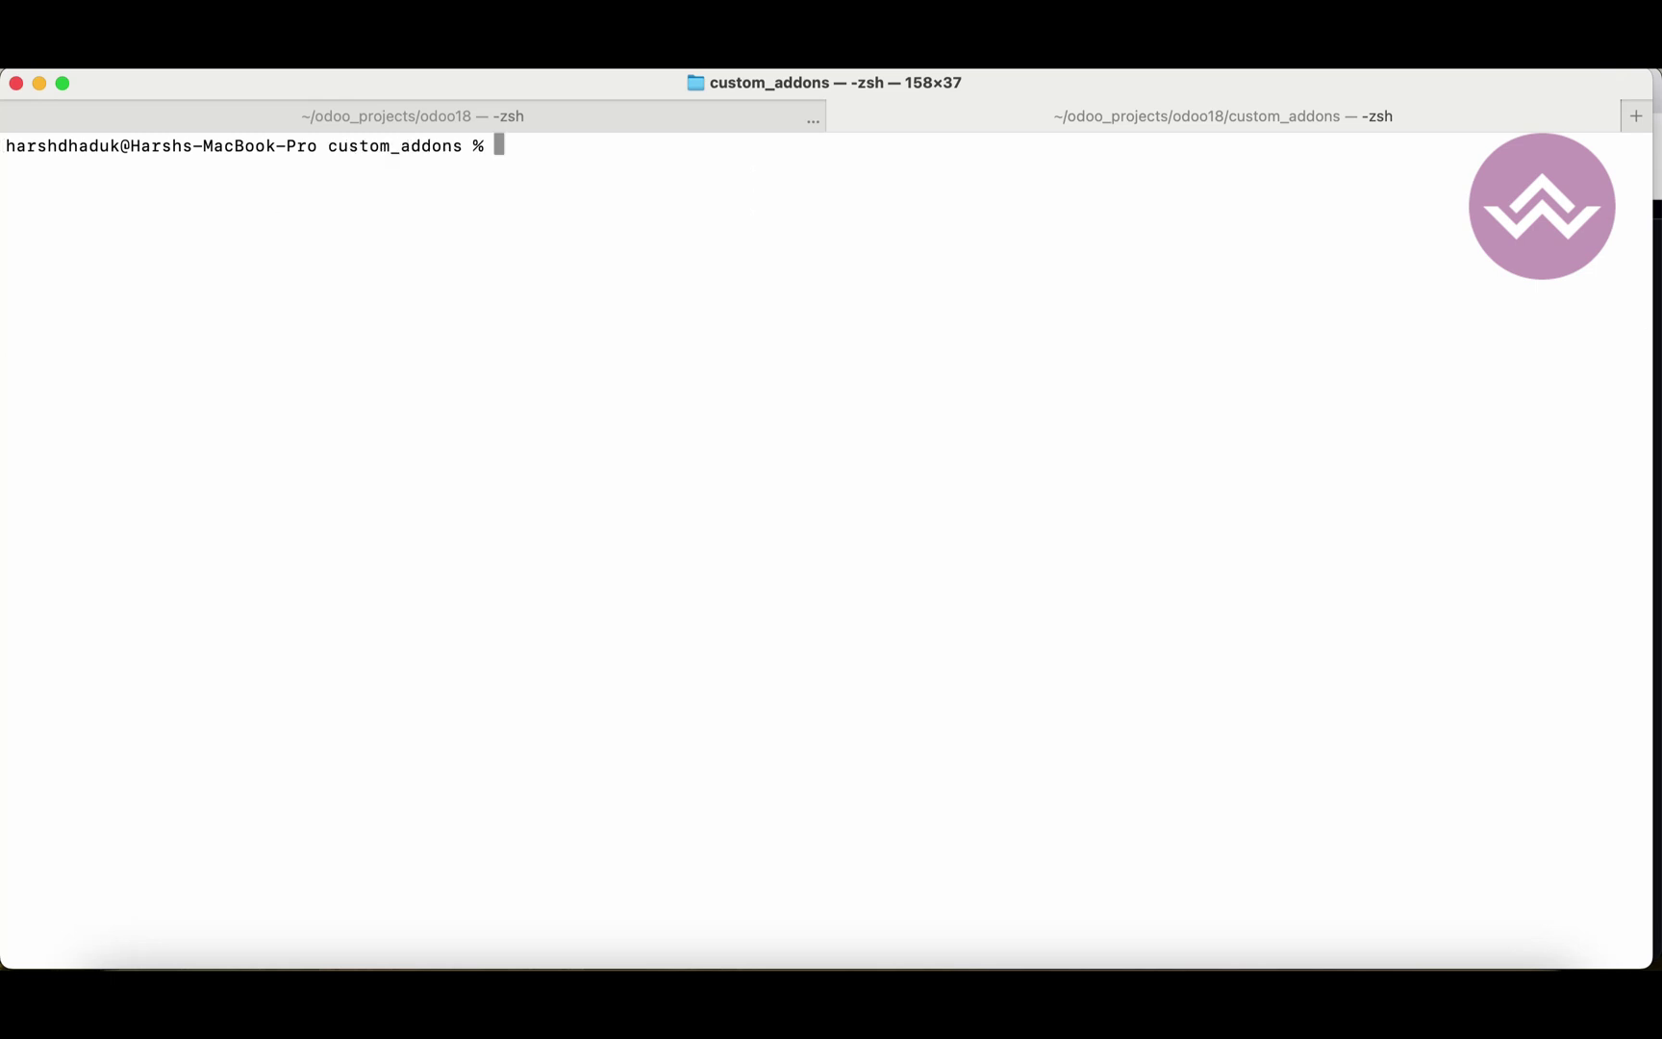
text(python odoo-bin)
key(BackSpace)
key(BackSpace)
text(in -)
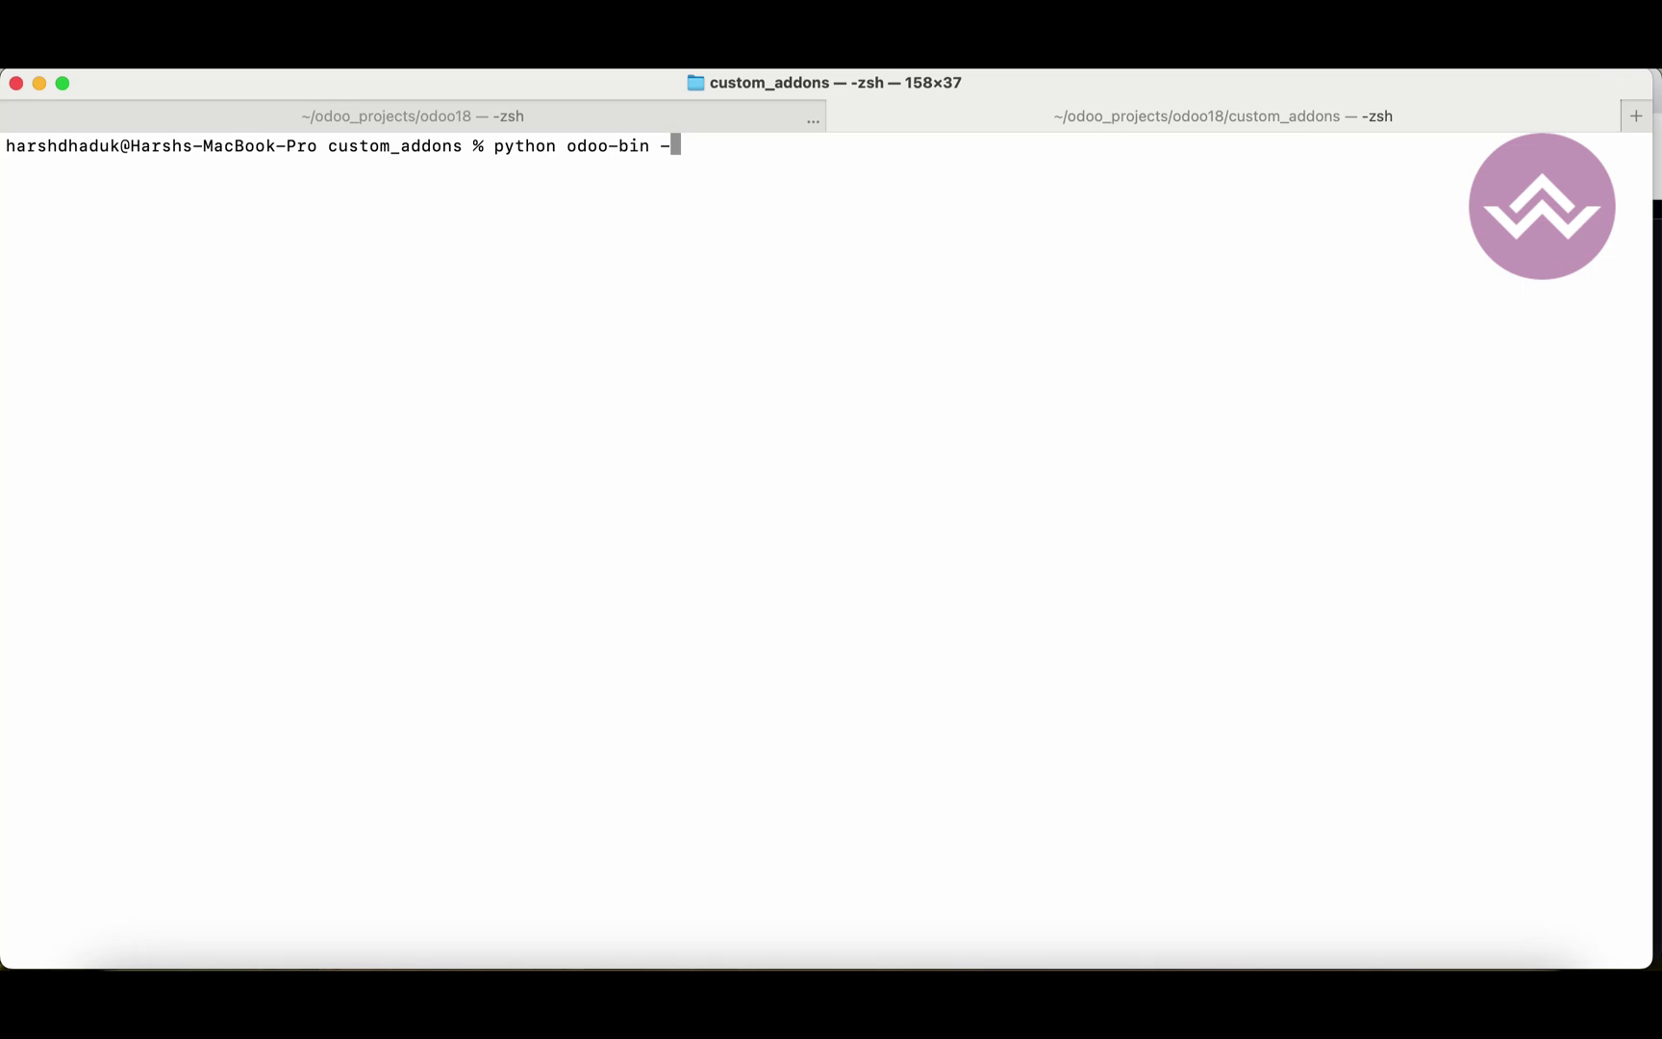
key(BackSpace)
text(-d)
- Return to the first terminal session in the odoo18 folder, discard the pending command text and clear the screen
click(670, 117)
key(BackSpace)
key(BackSpace)
key(BackSpace)
key(BackSpace)
key(BackSpace)
key(BackSpace)
key(BackSpace)
key(BackSpace)
key(BackSpace)
key(BackSpace)
key(BackSpace)
key(BackSpace)
key(BackSpace)
key(BackSpace)
key(BackSpace)
key(BackSpace)
key(BackSpace)
key(BackSpace)
key(BackSpace)
key(BackSpace)
key(BackSpace)
key(BackSpace)
key(BackSpace)
key(BackSpace)
key(BackSpace)
key(BackSpace)
key(BackSpace)
key(BackSpace)
key(BackSpace)
key(BackSpace)
key(BackSpace)
key(BackSpace)
key(BackSpace)
key(BackSpace)
key(BackSpace)
text(clear)
key(Return)
- Recall the command python odoo-bin -d weblearns-odoo18 in the odoo18 session and append --addons-path=addons without running it
key(Up)
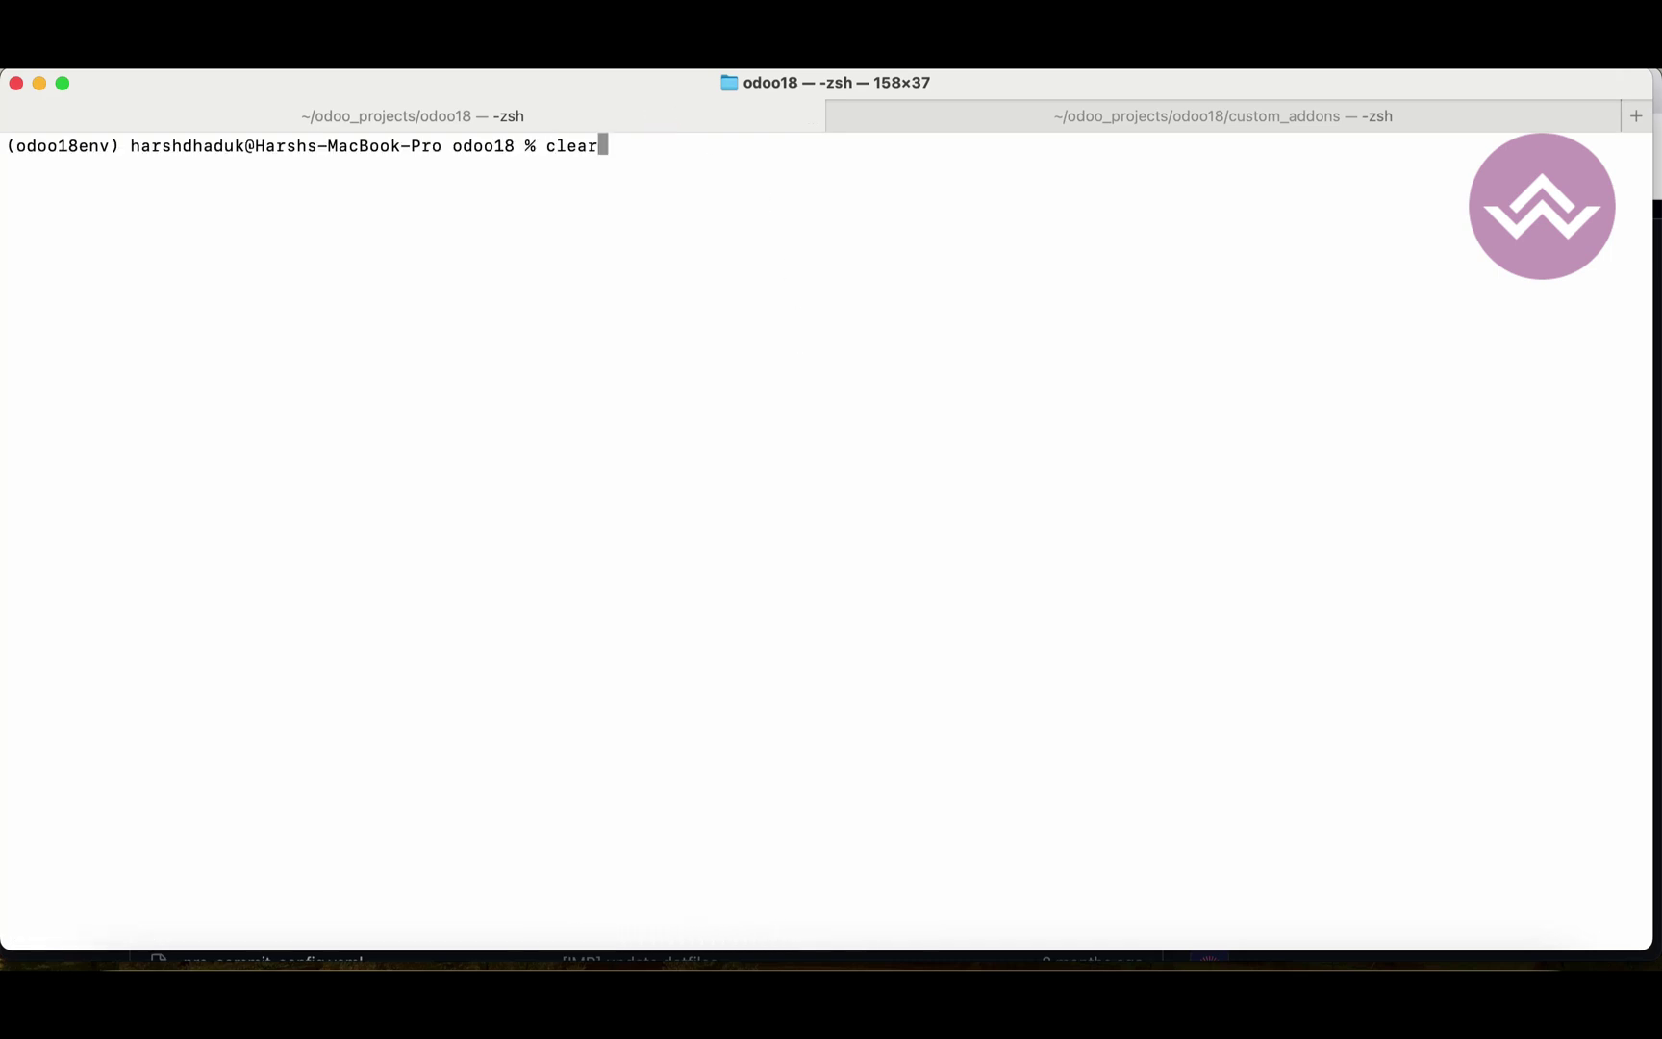
key(Up)
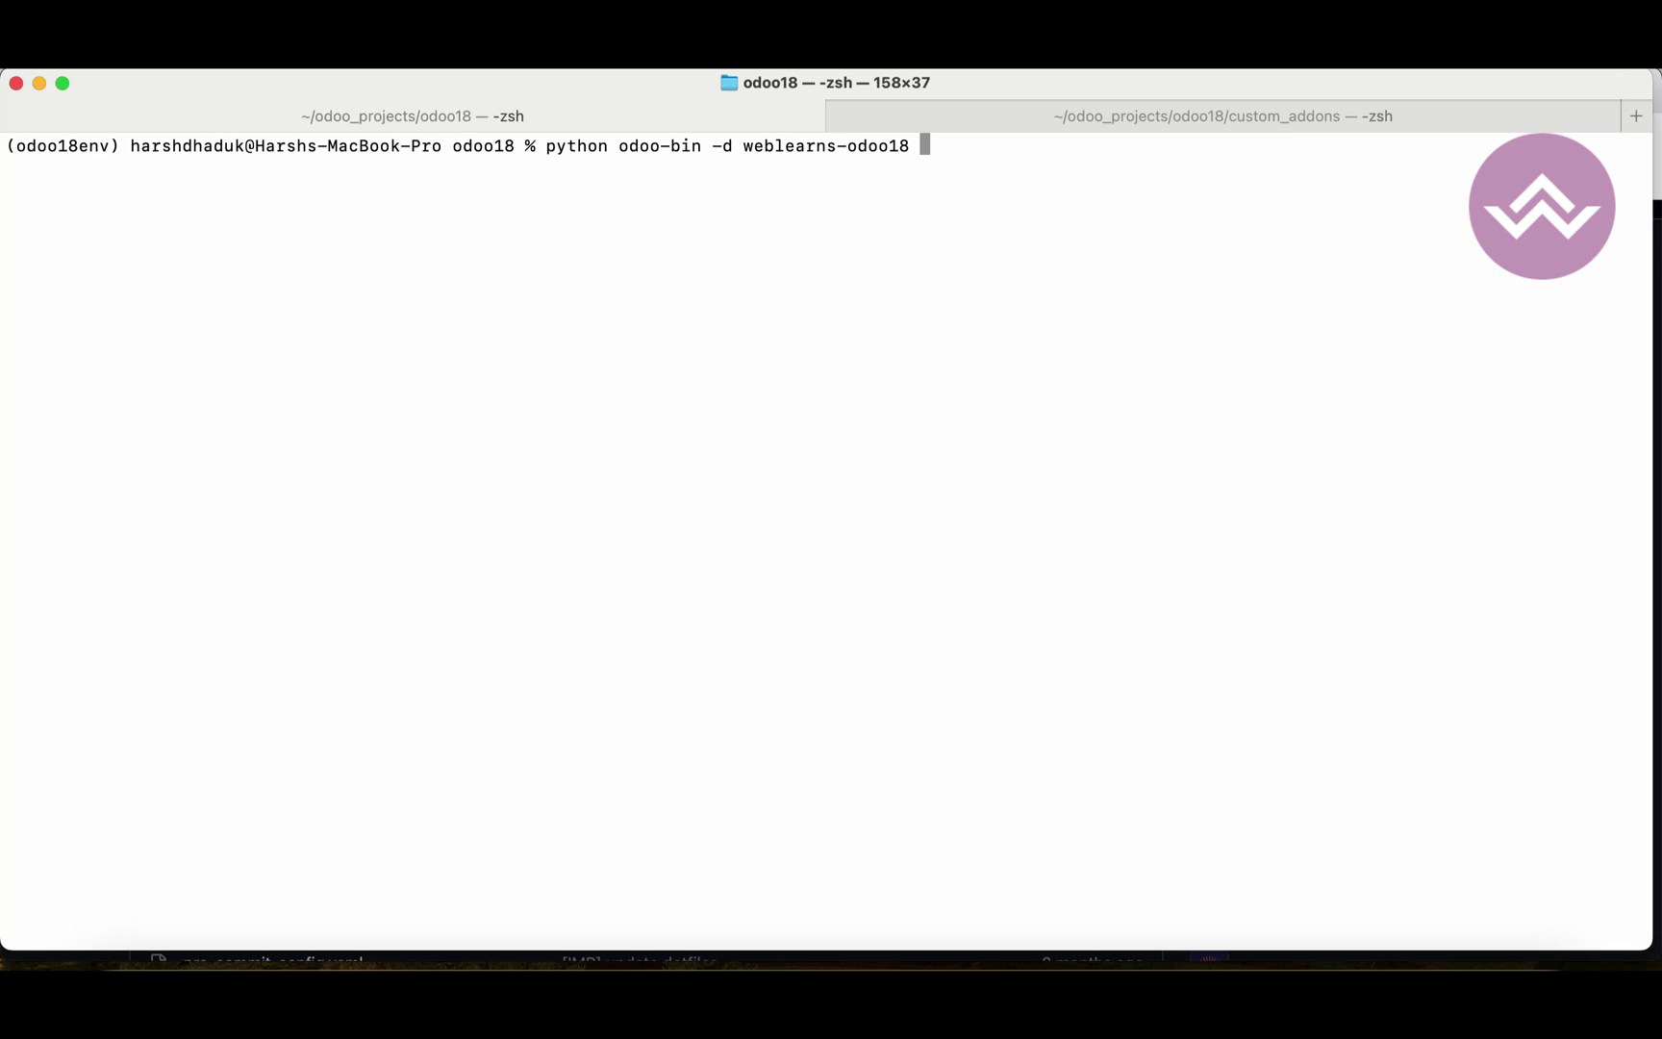
text(--addons-path)
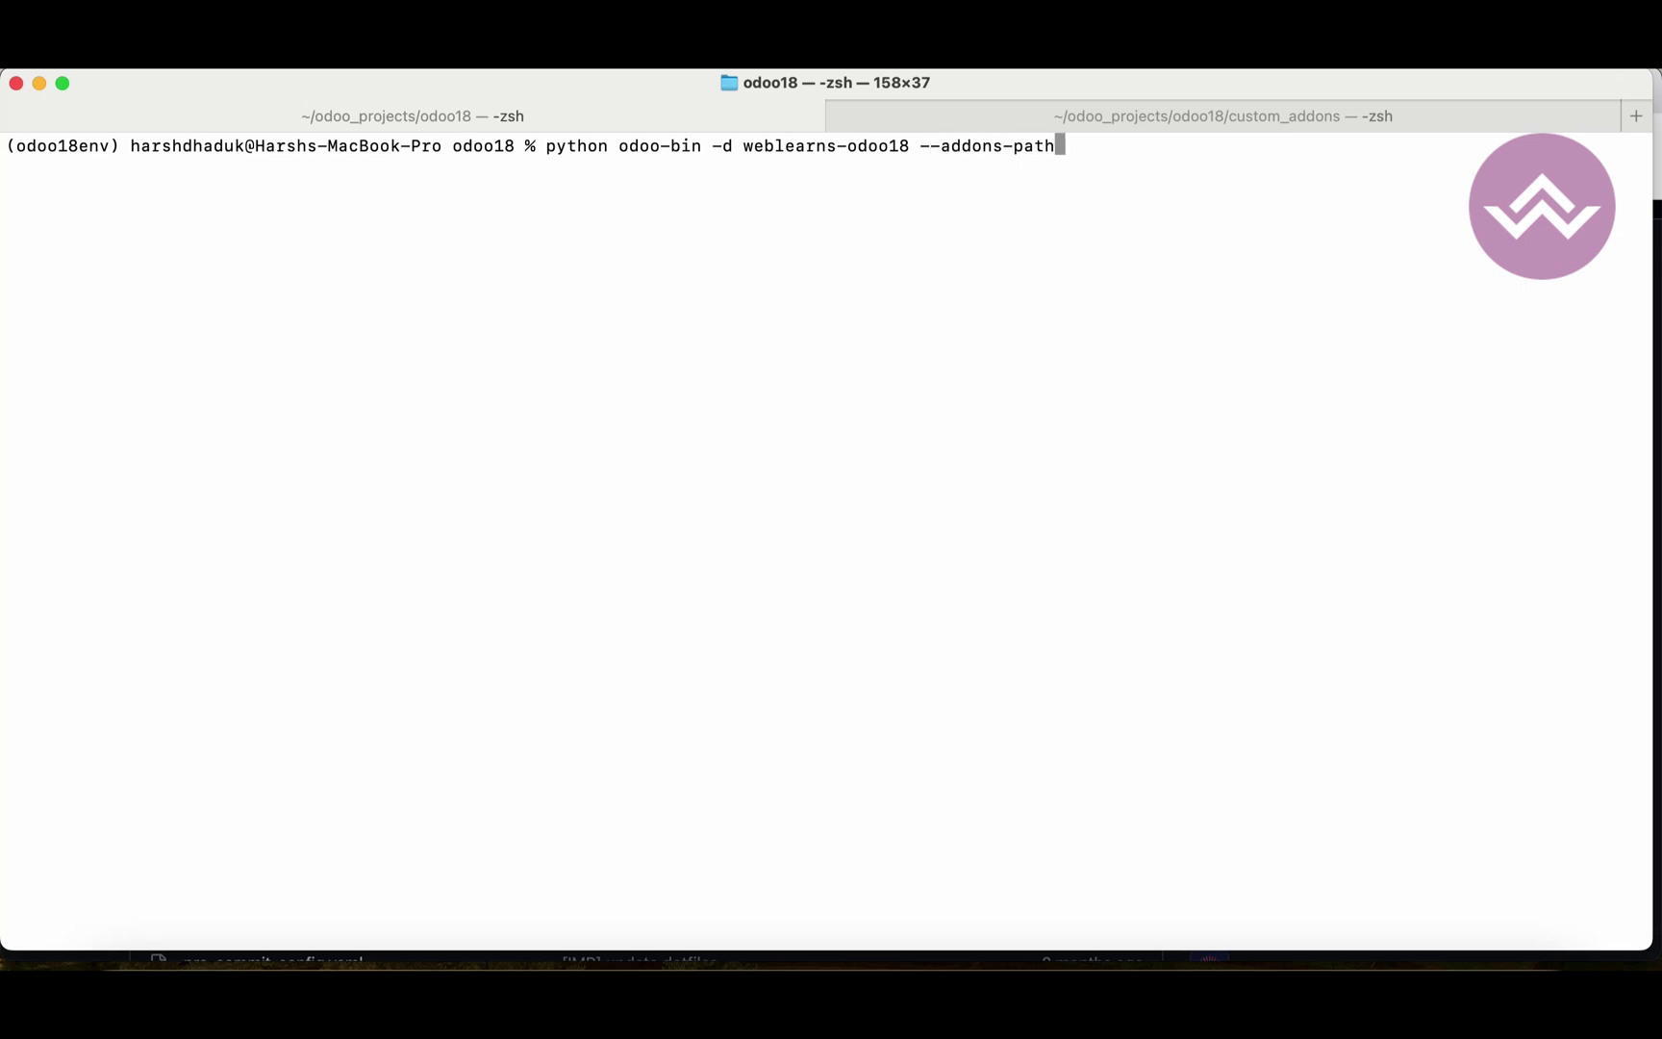
text(=addons)
- In the second terminal session, discard the pending command text, go up to the odoo18 folder and list its contents
click(1047, 112)
text(cd)
key(BackSpace)
key(BackSpace)
key(BackSpace)
key(BackSpace)
key(BackSpace)
key(BackSpace)
key(BackSpace)
key(BackSpace)
key(BackSpace)
key(BackSpace)
key(BackSpace)
key(BackSpace)
key(BackSpace)
key(BackSpace)
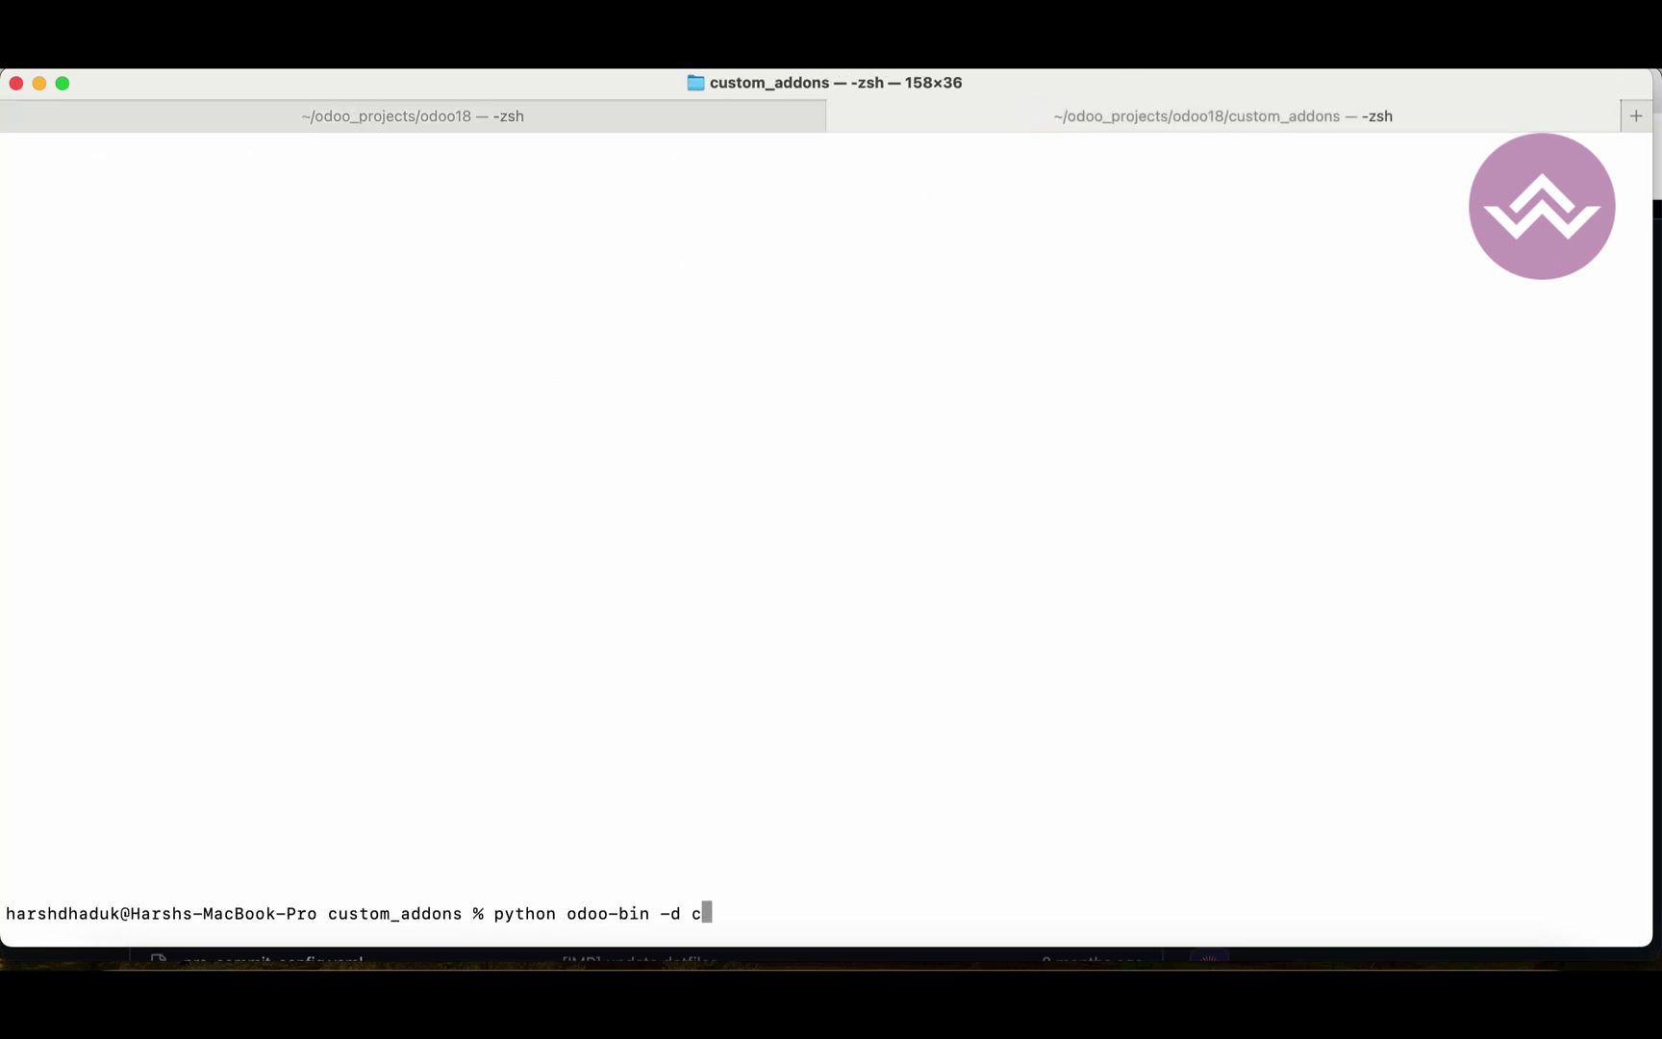
key(BackSpace)
key(BackSpace)
key(BackSpace)
key(BackSpace)
key(BackSpace)
key(BackSpace)
key(BackSpace)
text(cd ..)
key(Return)
text(ls)
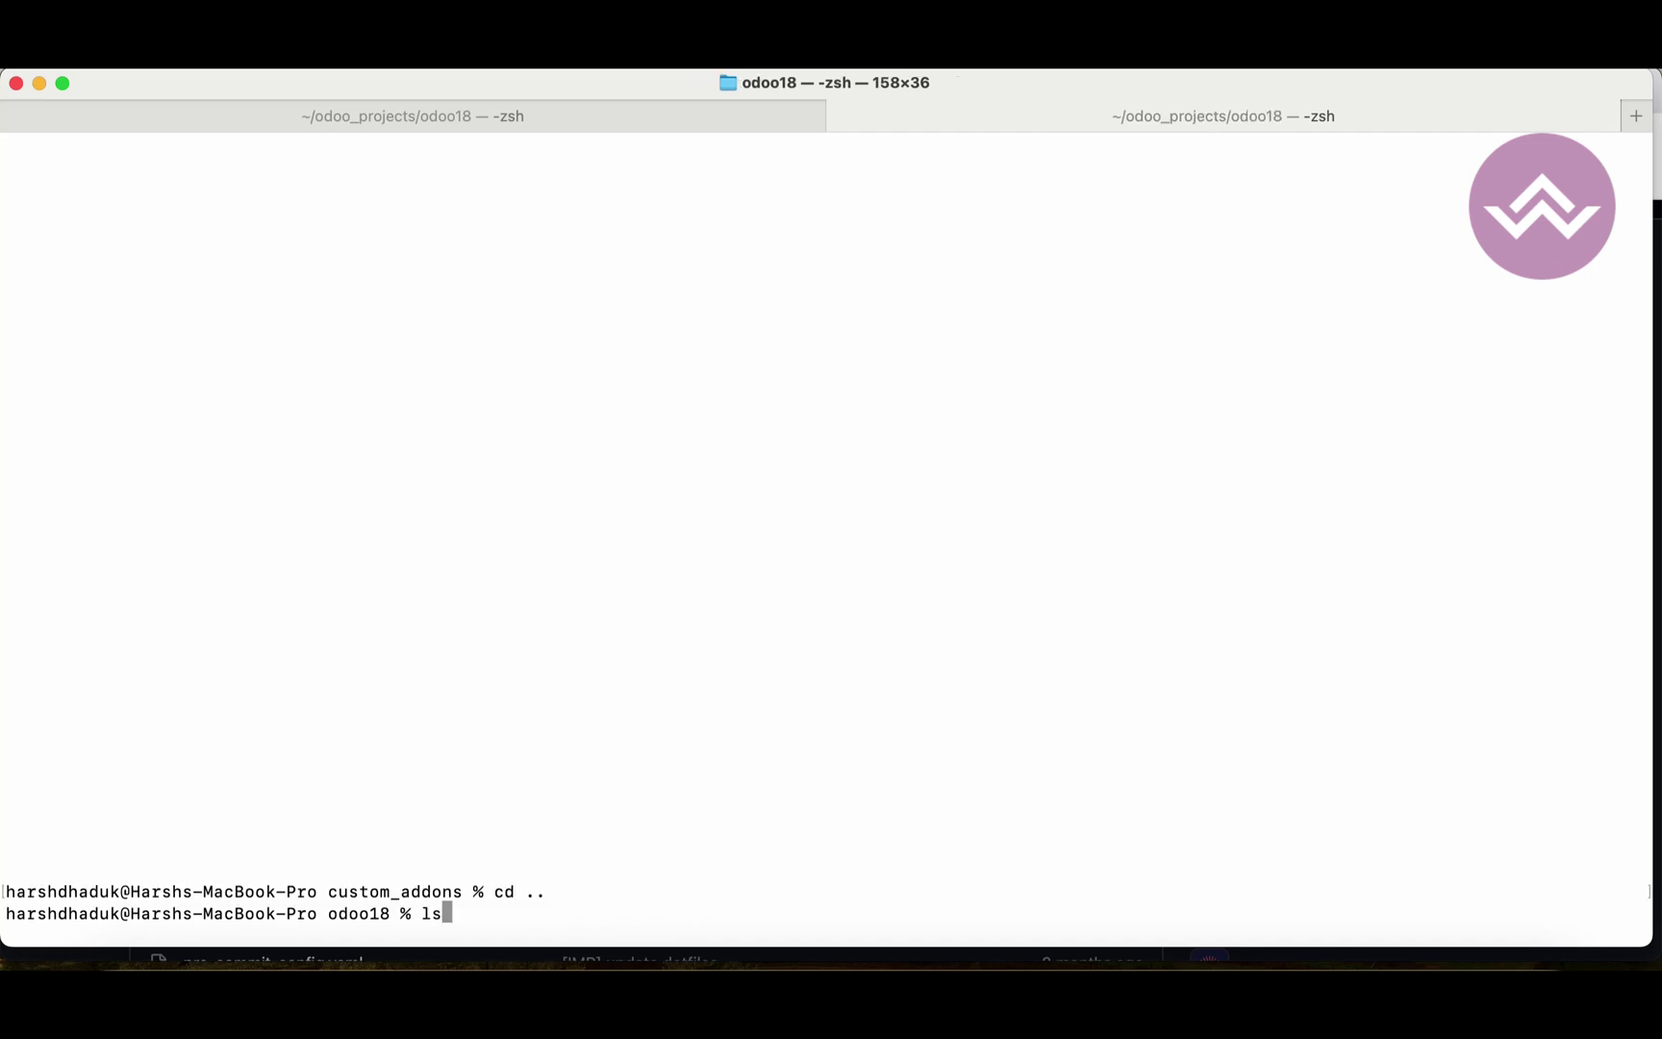
key(Return)
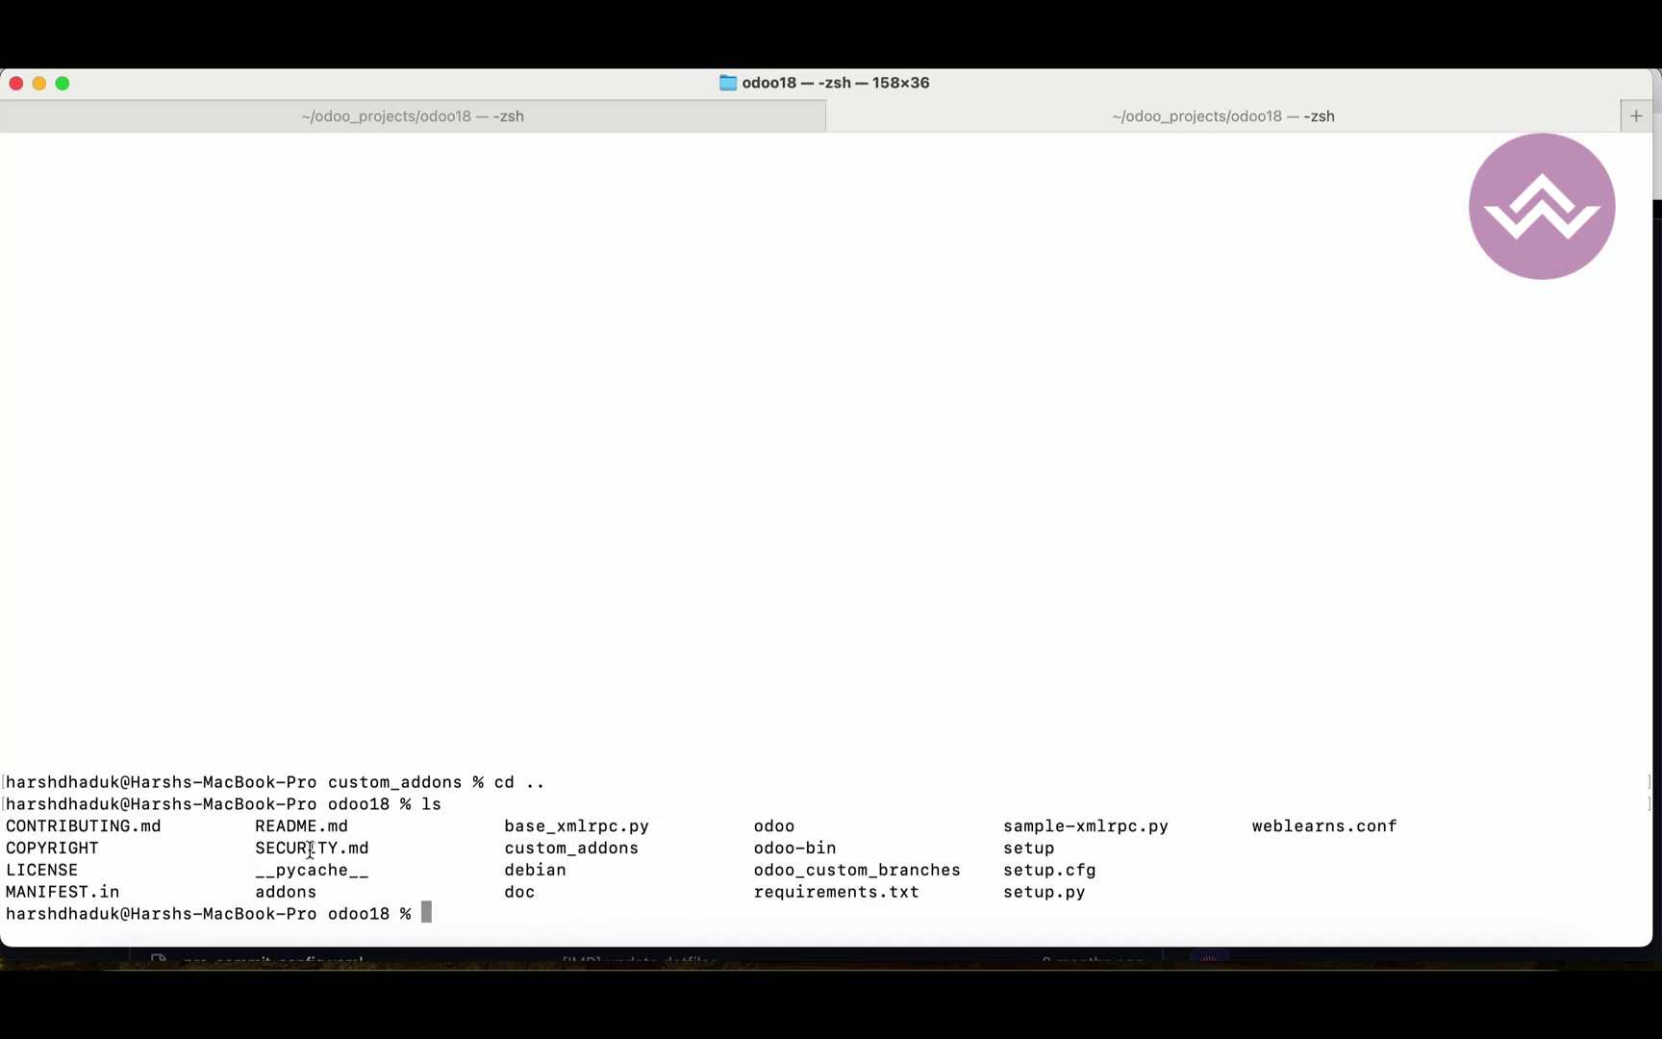
- Check the addons folder name in the listing and add custom_addons as the second entry of the addons path, separated by commas
double_click(298, 892)
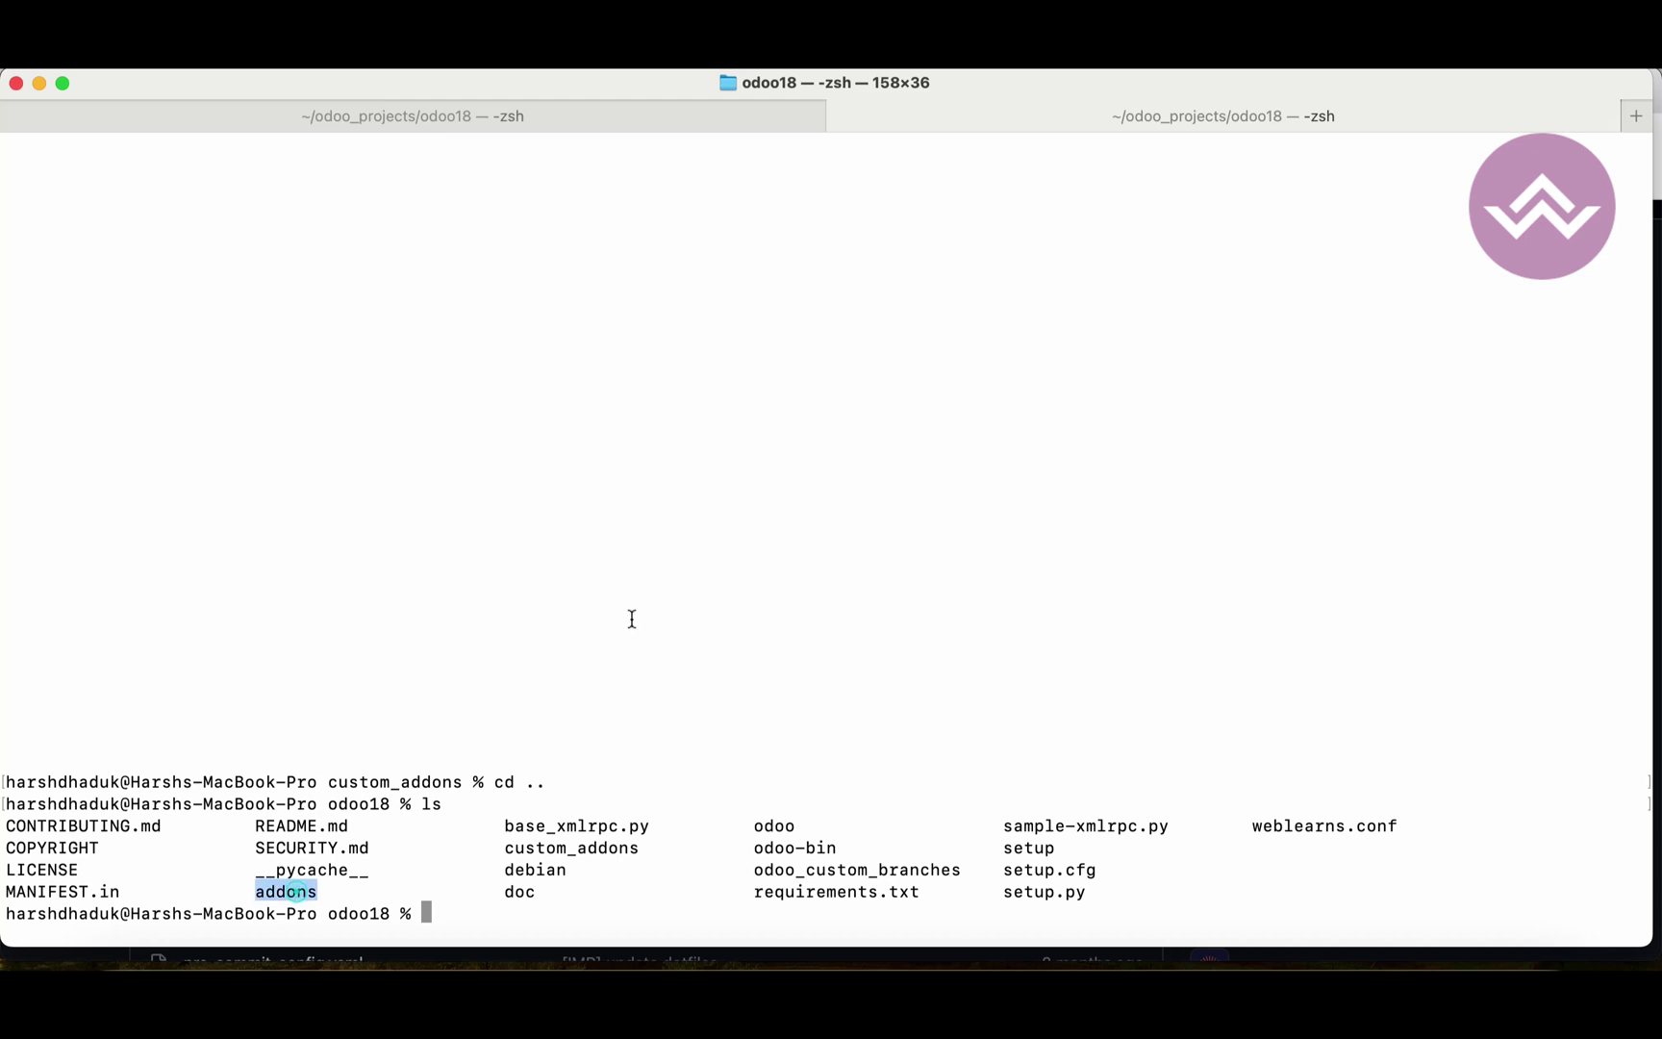
click(775, 120)
text(,)
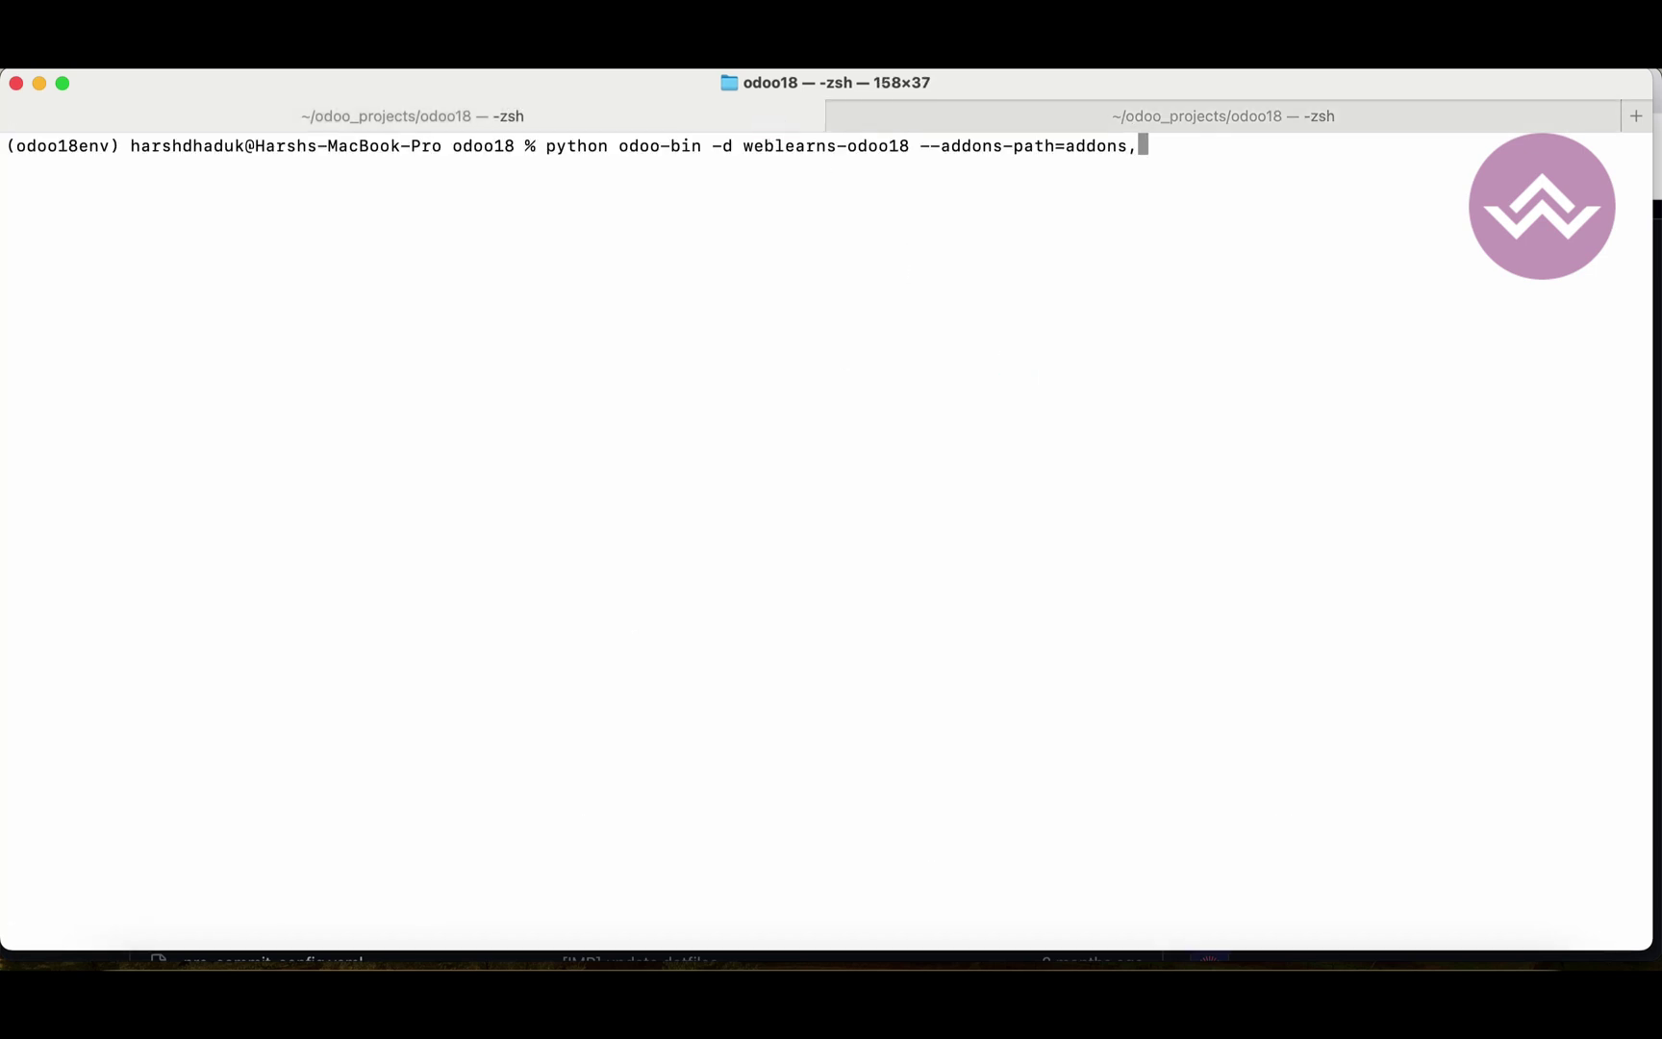
click(1127, 121)
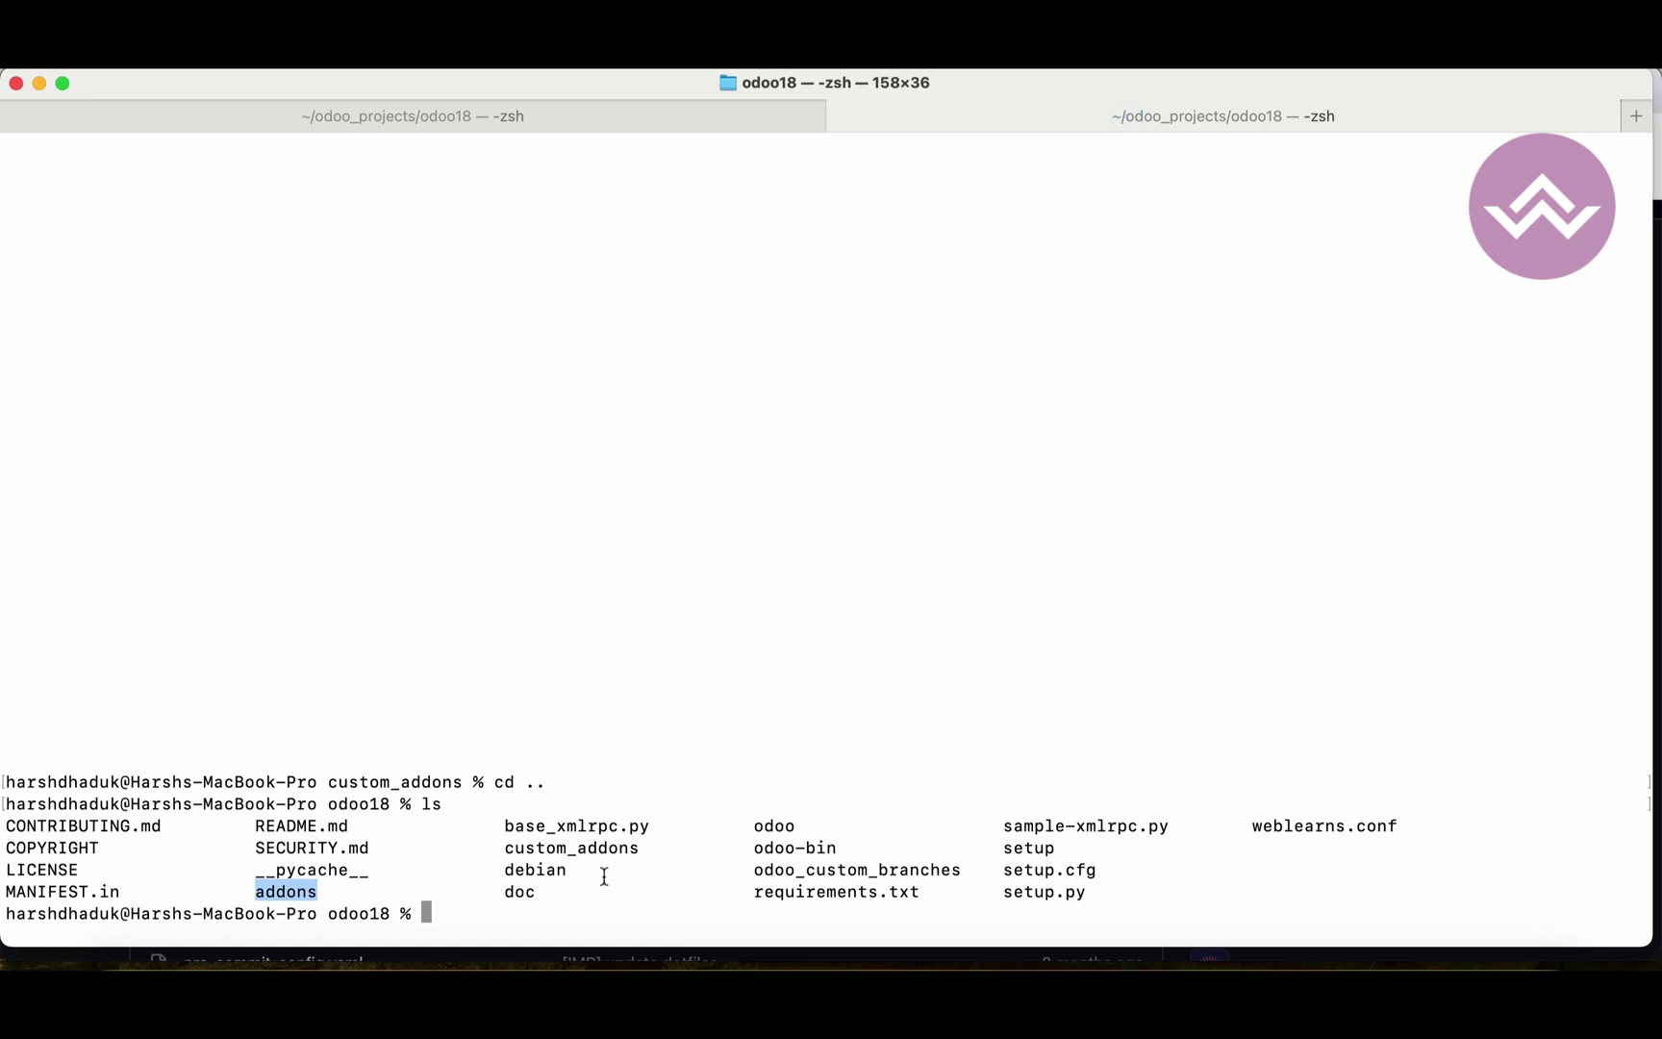
double_click(589, 850)
key(super+c)
click(744, 118)
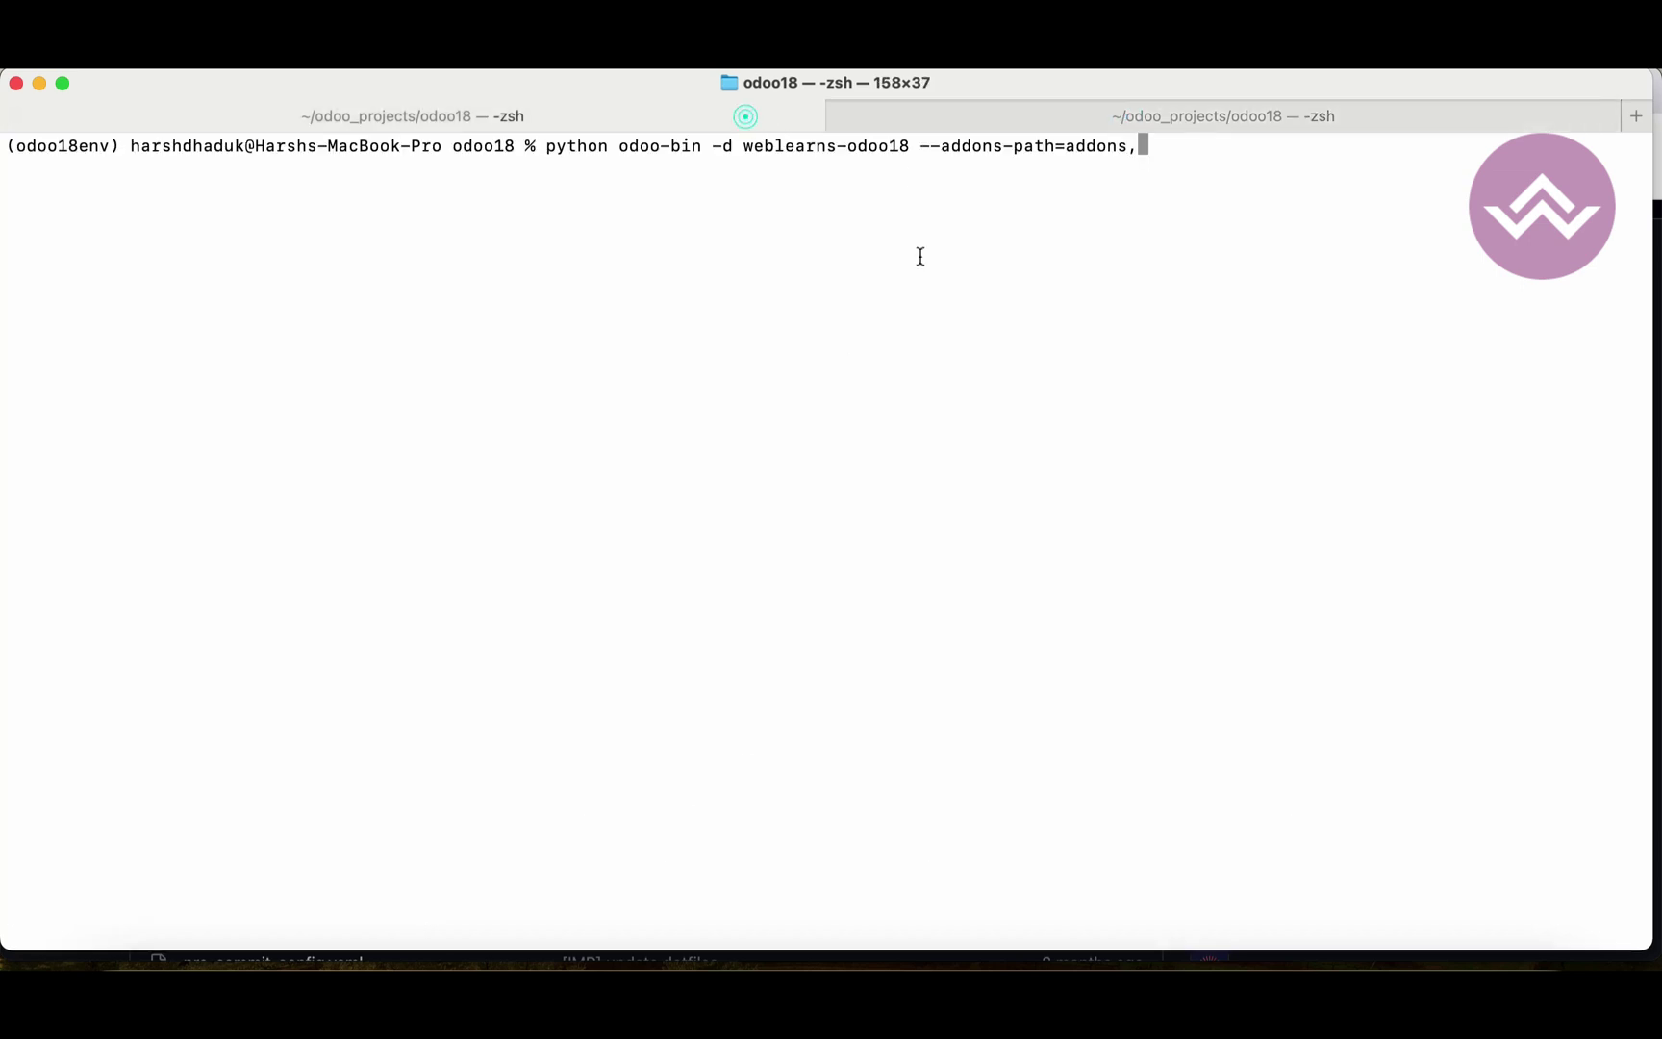
key(super+v)
text(,)
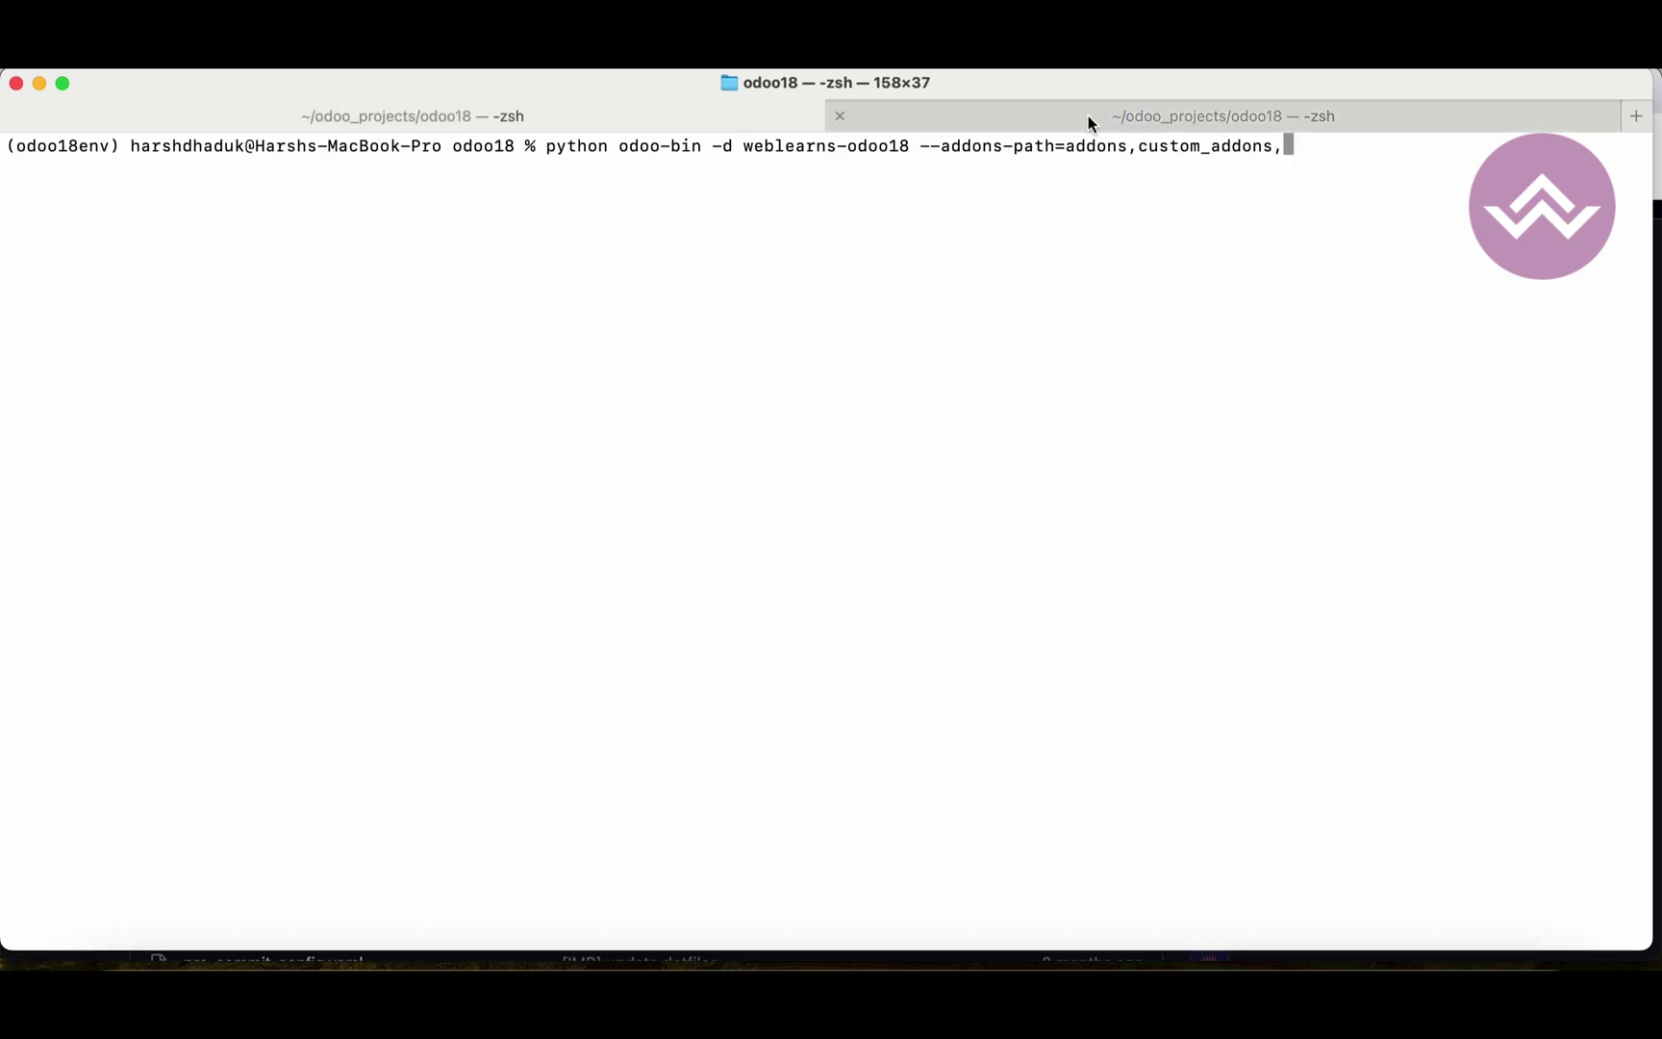
- Copy the odoo_custom_branches folder name from the listing and append odoo_custom_branches/ to the addons path
click(1088, 115)
double_click(825, 871)
key(super+c)
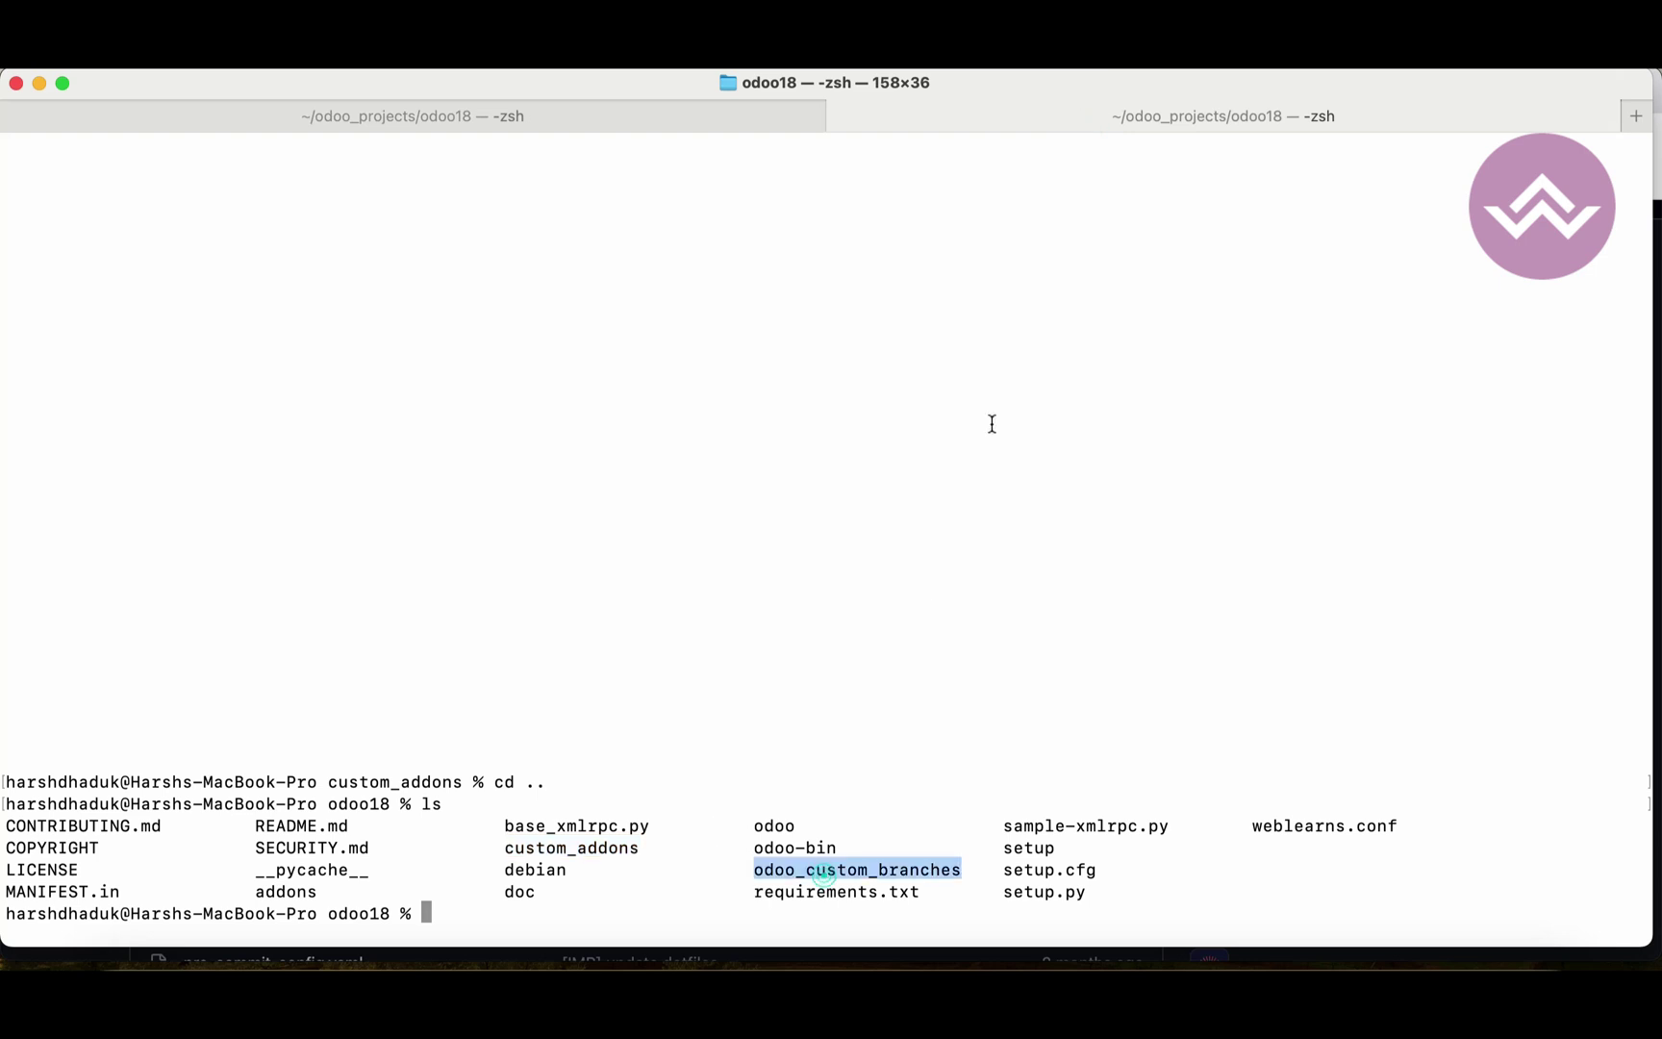
click(686, 126)
key(super+v)
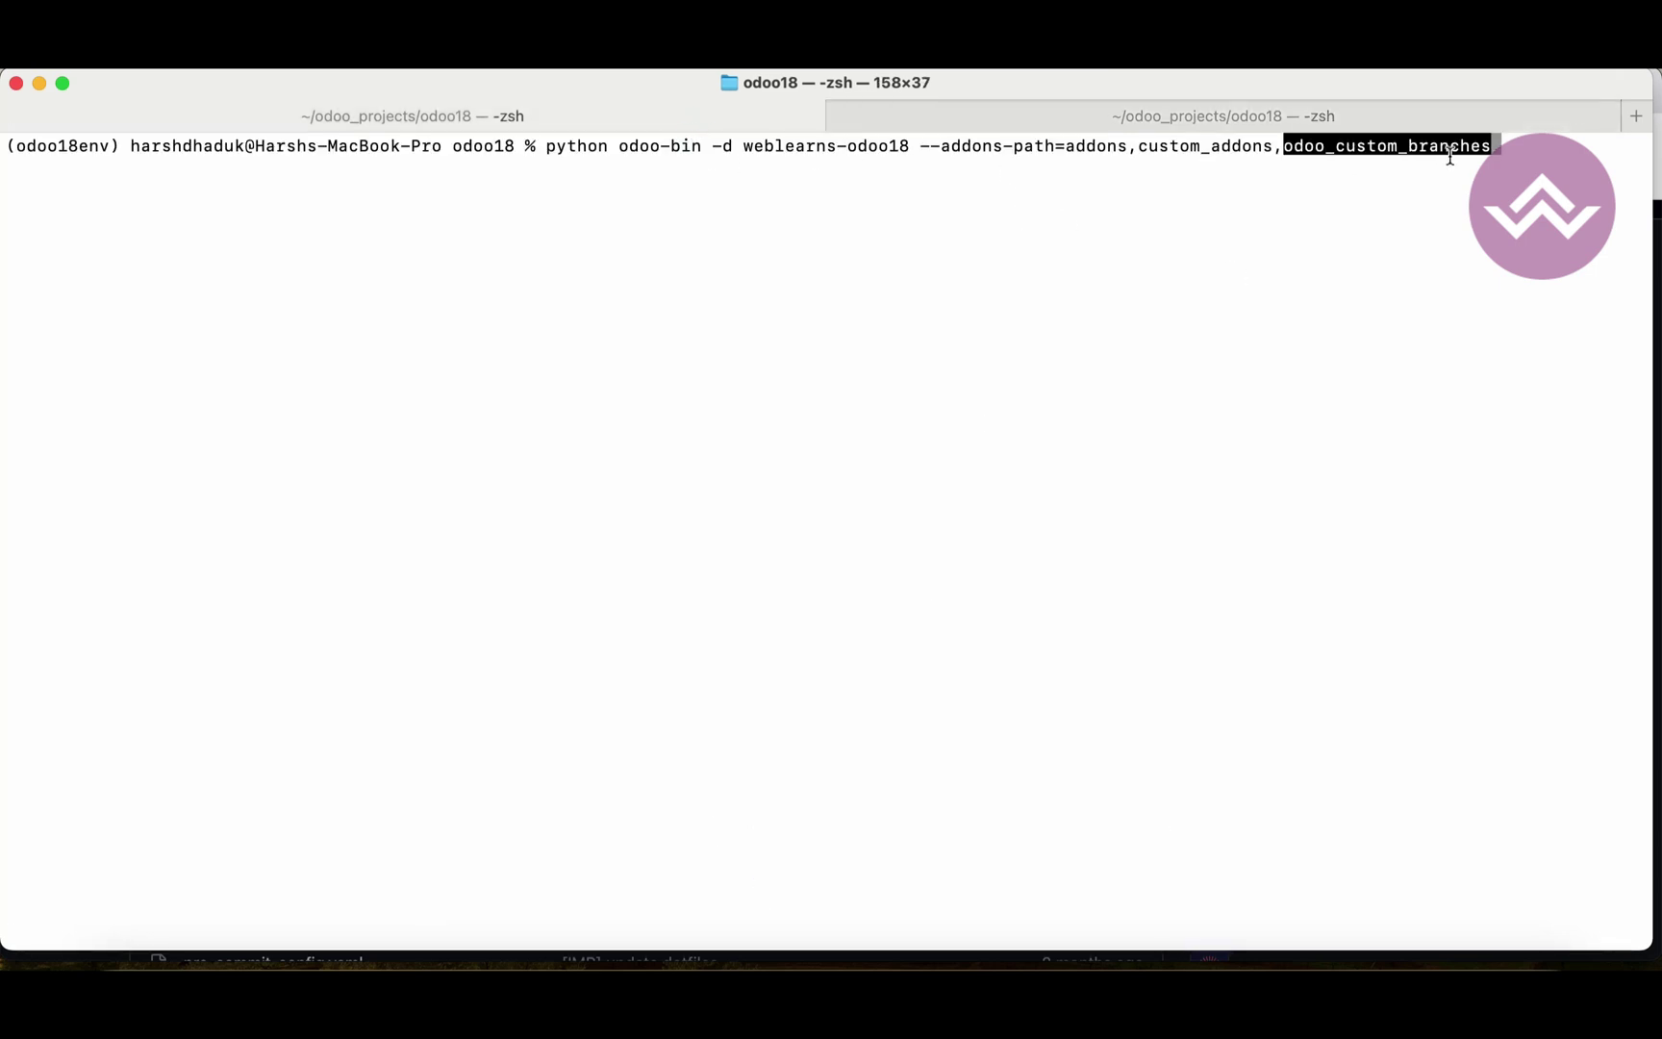
text(/)
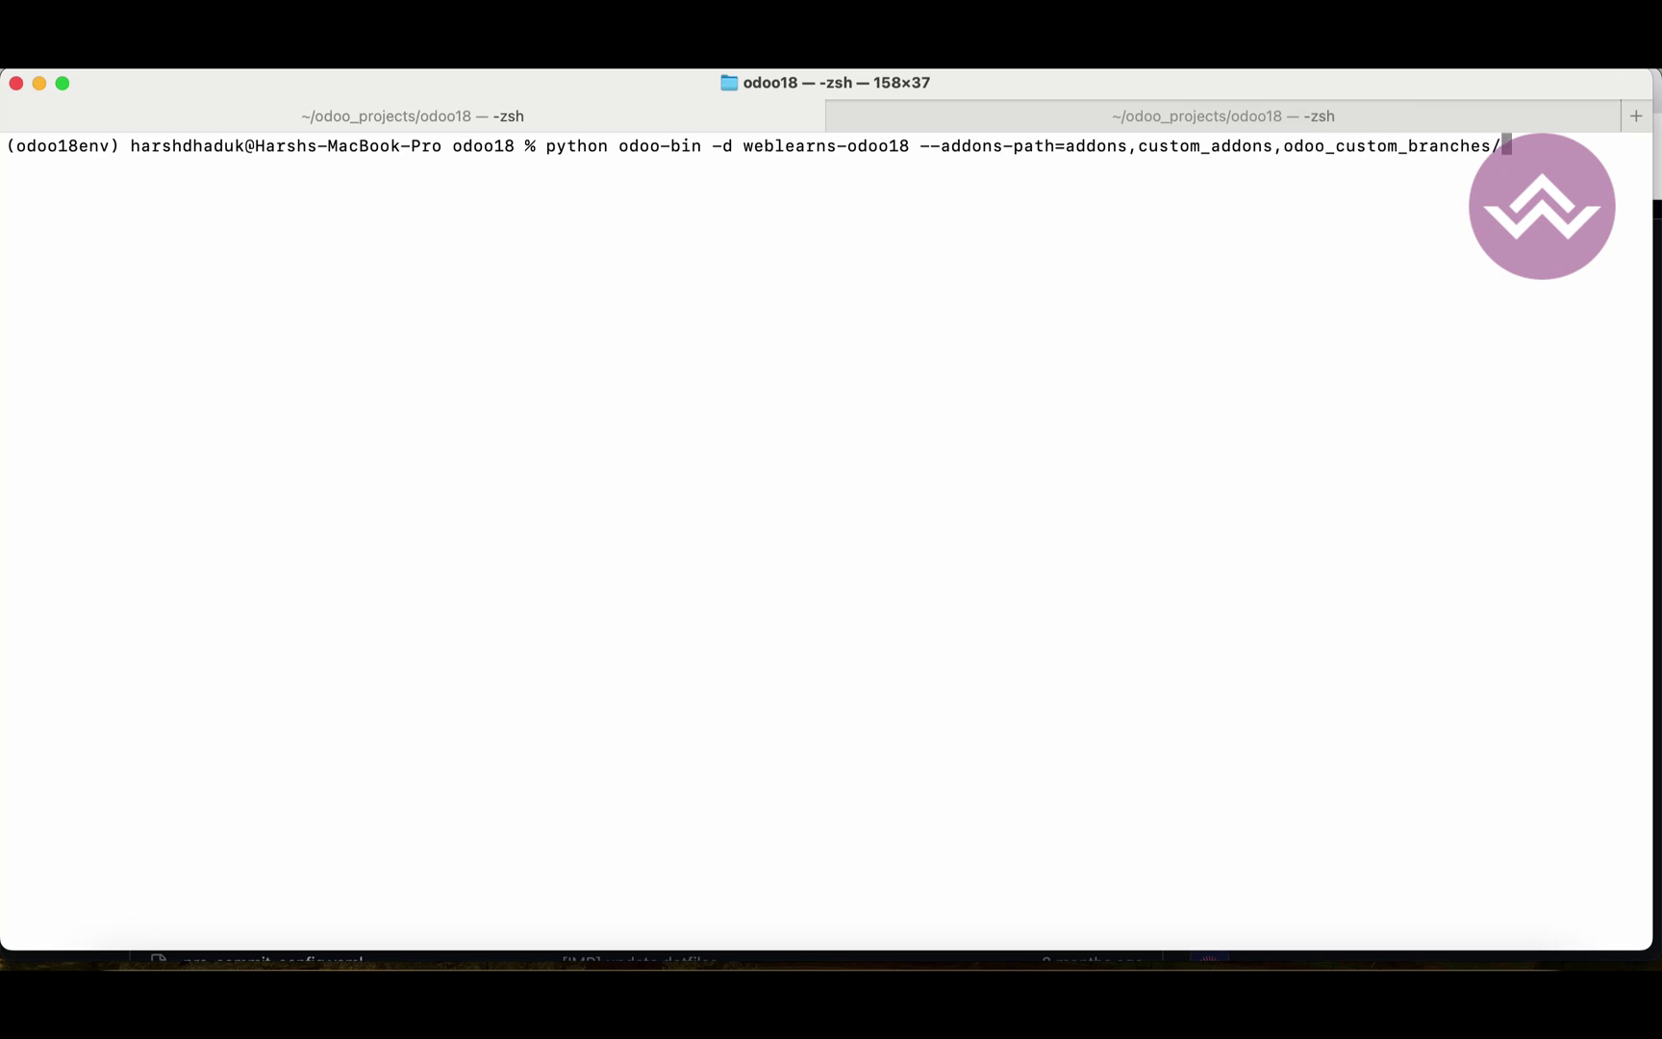
- In the second terminal session, change into odoo_custom_branches, clear the screen and list the folder's contents
click(1340, 107)
text(cd)
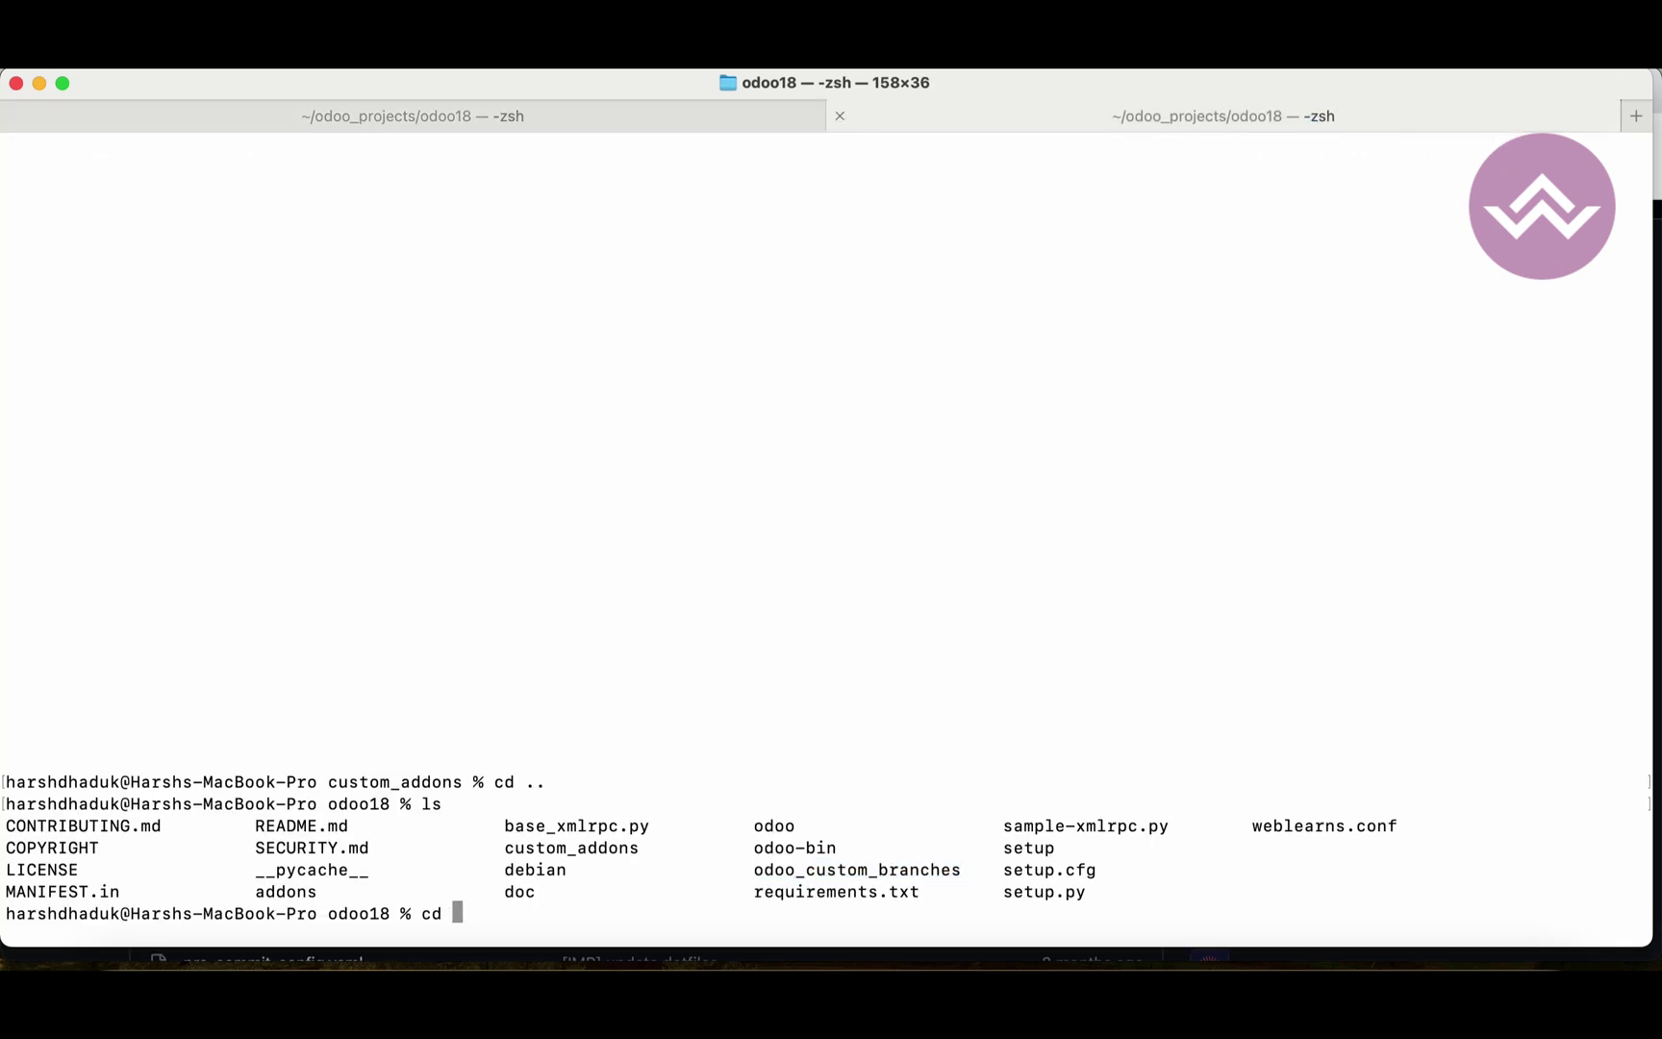
key(super+v)
key(Return)
text(ls)
key(Return)
text(clear)
key(Return)
text(ls)
key(Return)
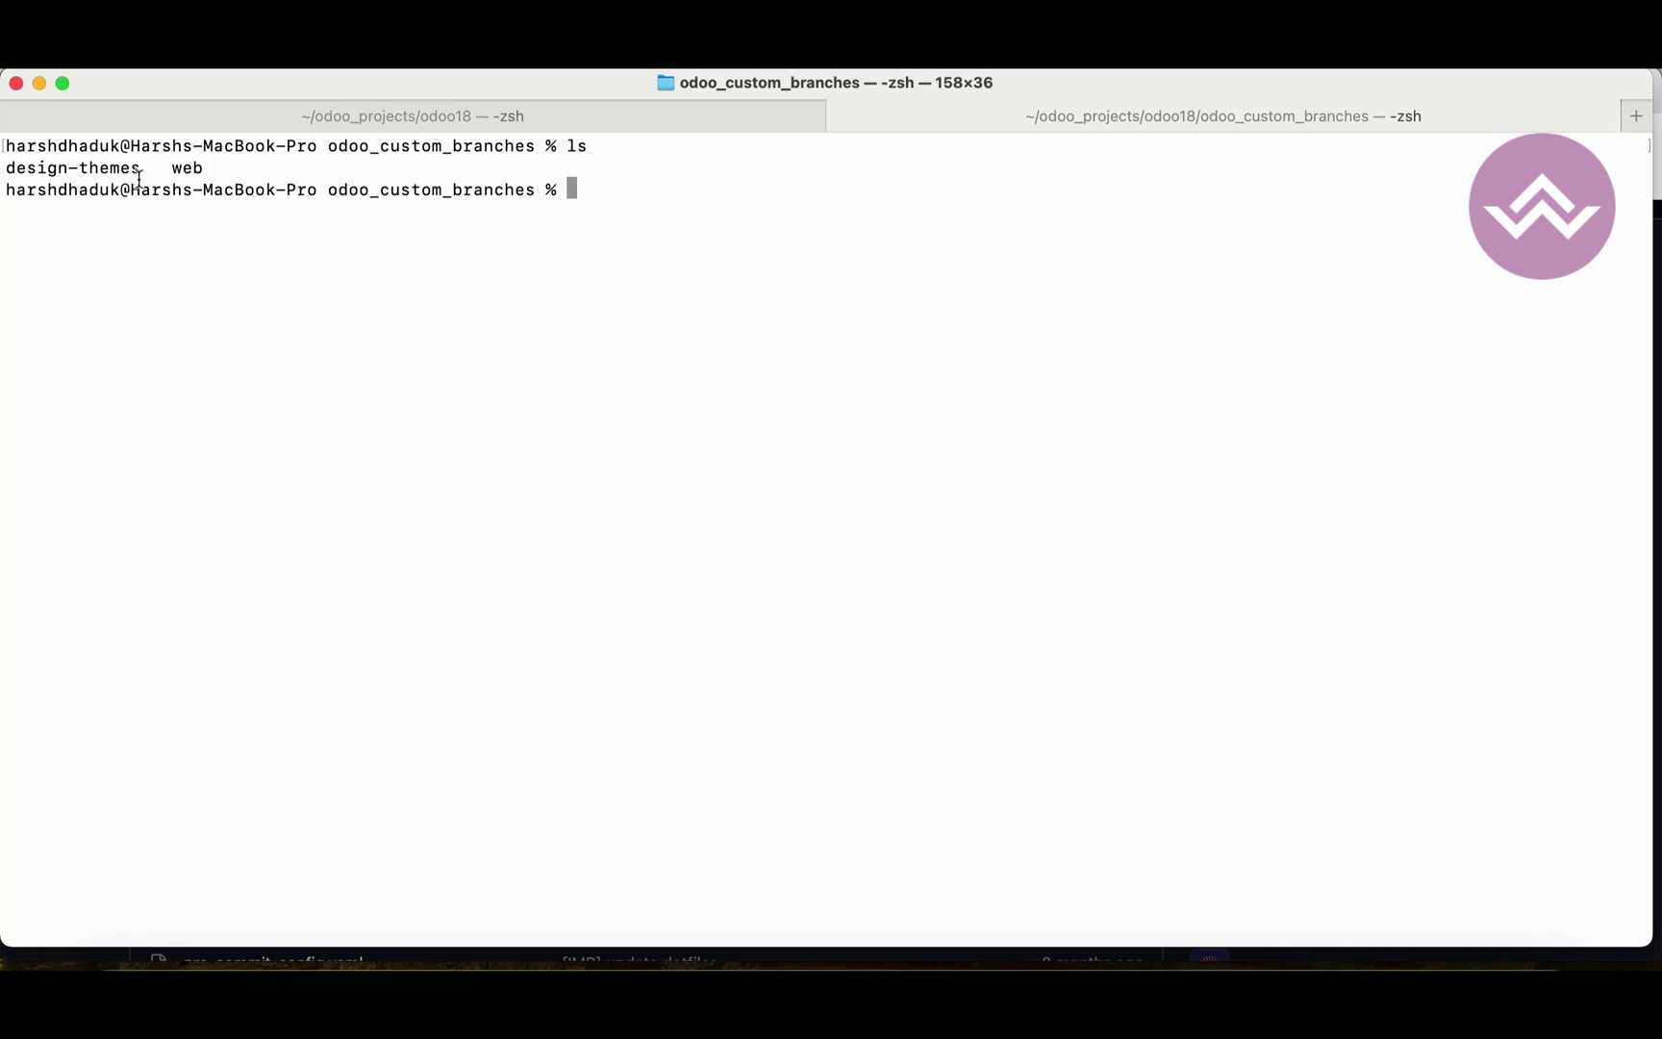
- Copy the design-themes folder name and complete the third addons path entry as odoo_custom_branches/design-themes, followed by a comma
drag(5, 168, 143, 167)
key(super+c)
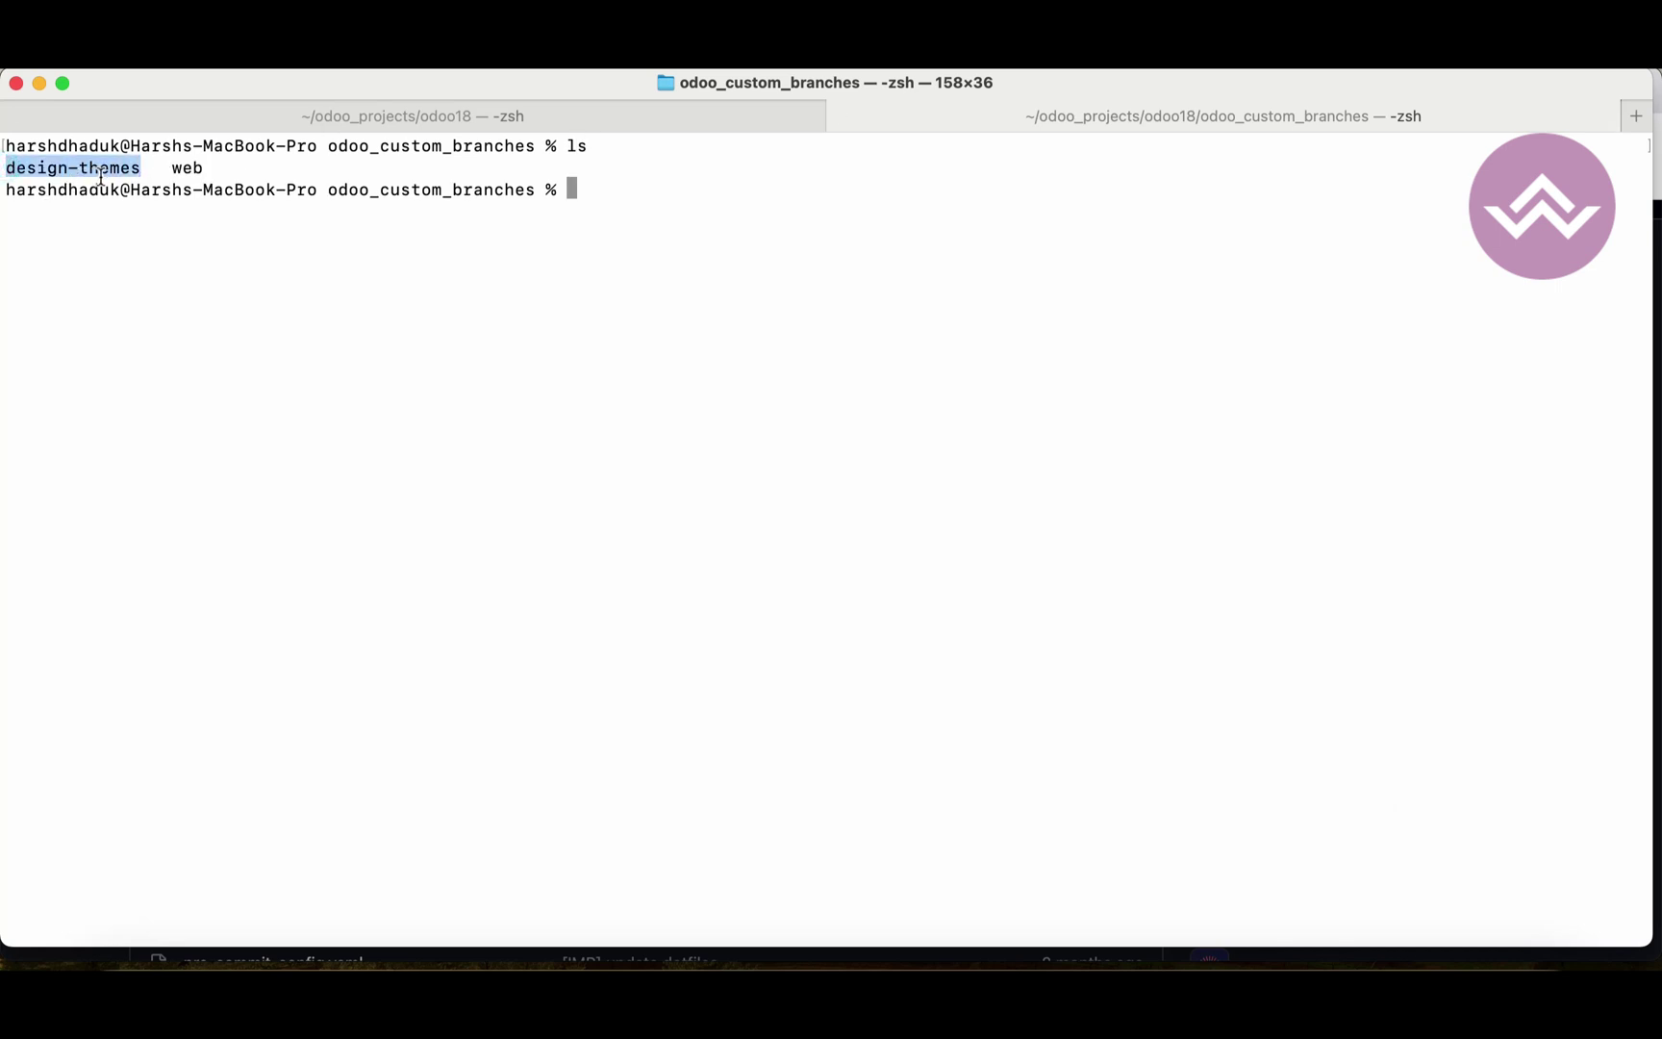
click(644, 111)
key(super+v)
text(,)
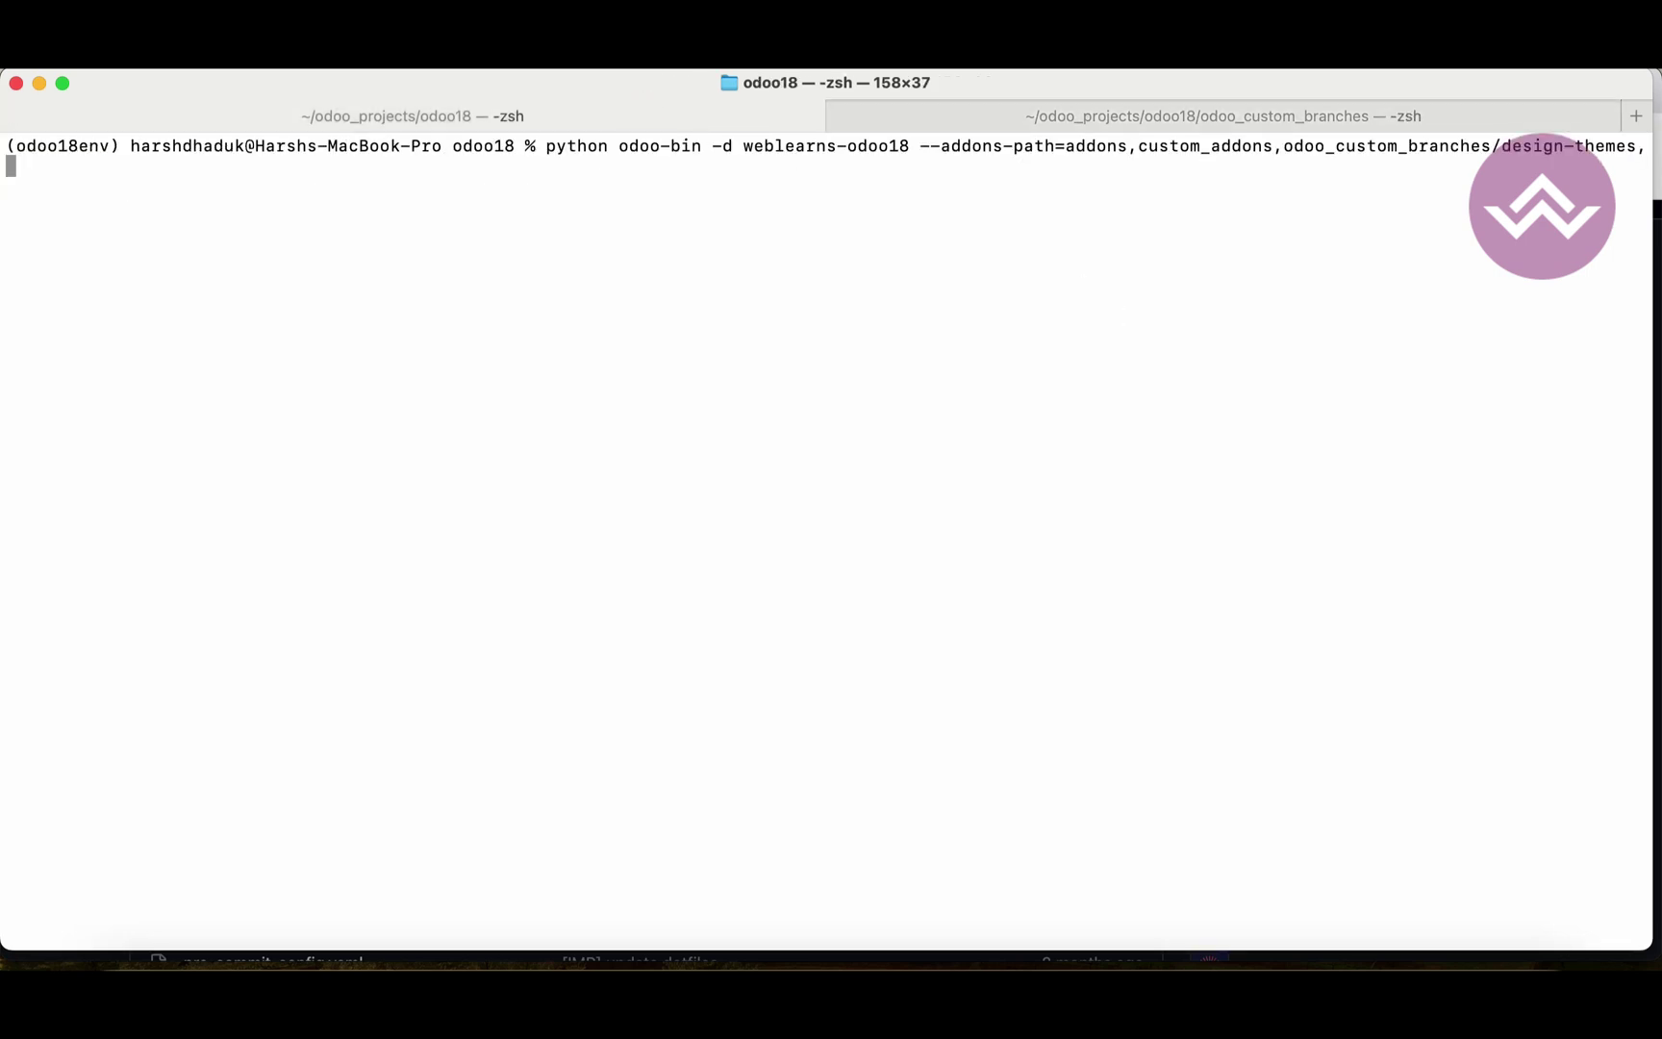
- Add odoo_custom_branches/web as the last addons path entry, check the folder name in the listing, and run the Odoo command
drag(1284, 146, 1493, 146)
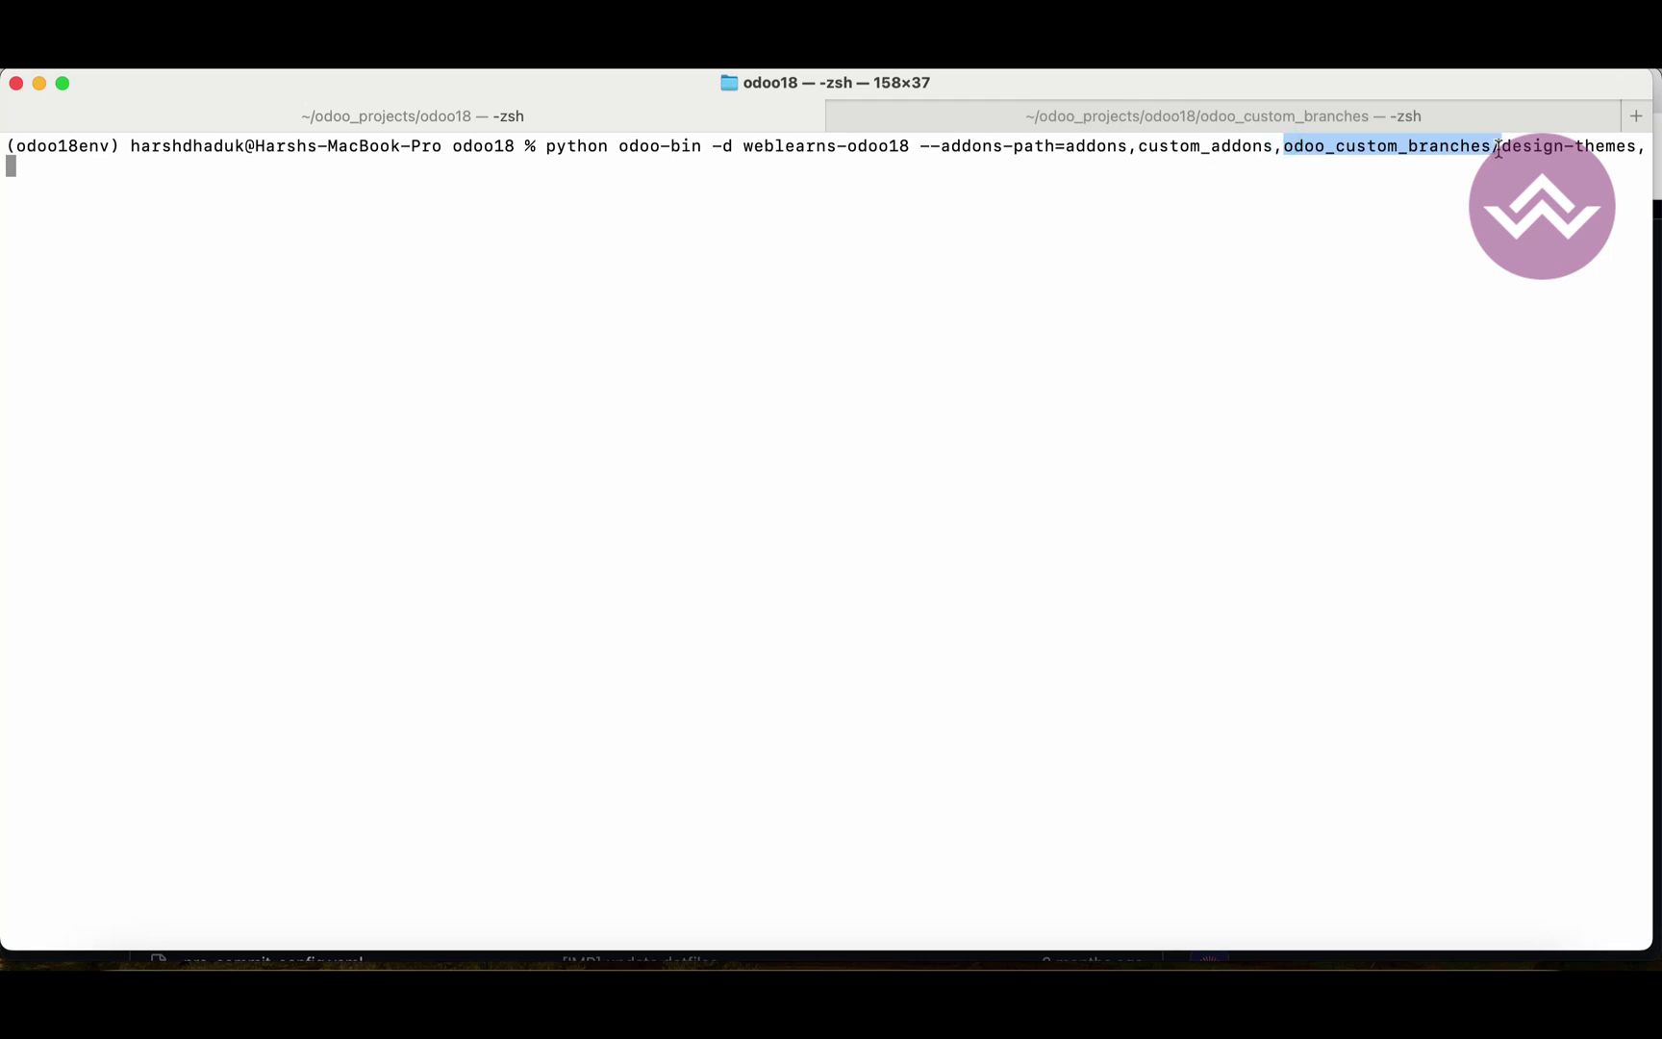
key(super+c)
key(super+v)
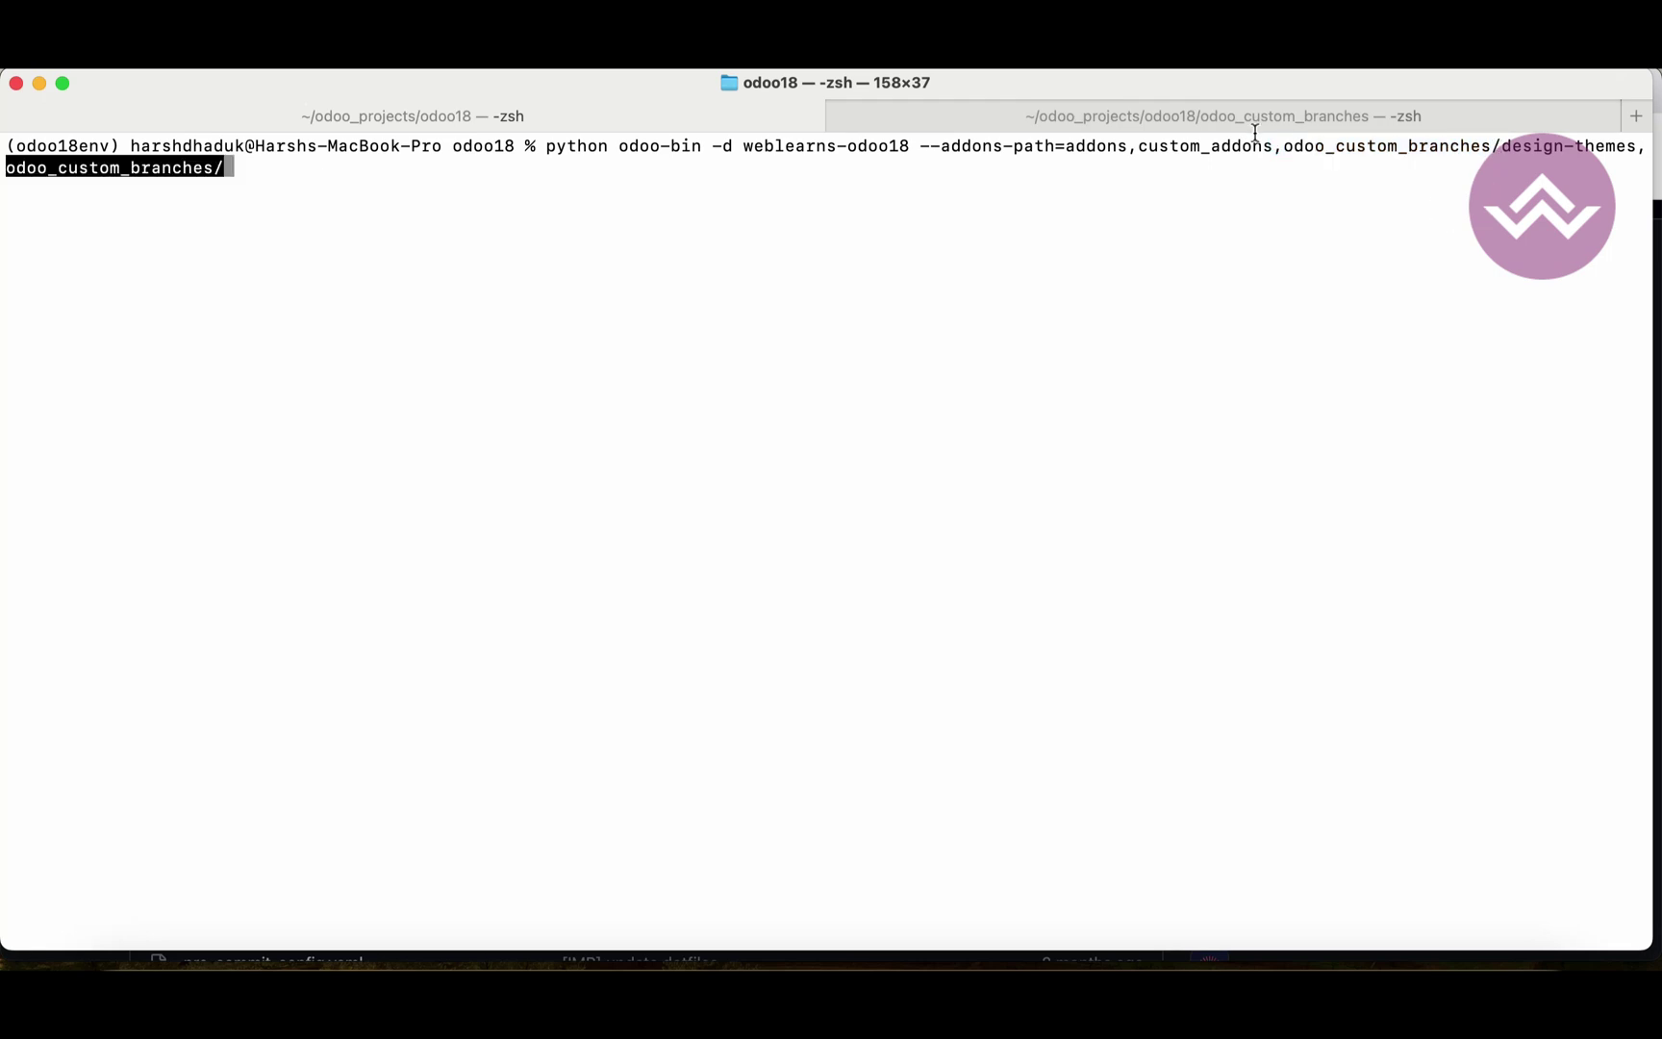
text(web)
click(1080, 108)
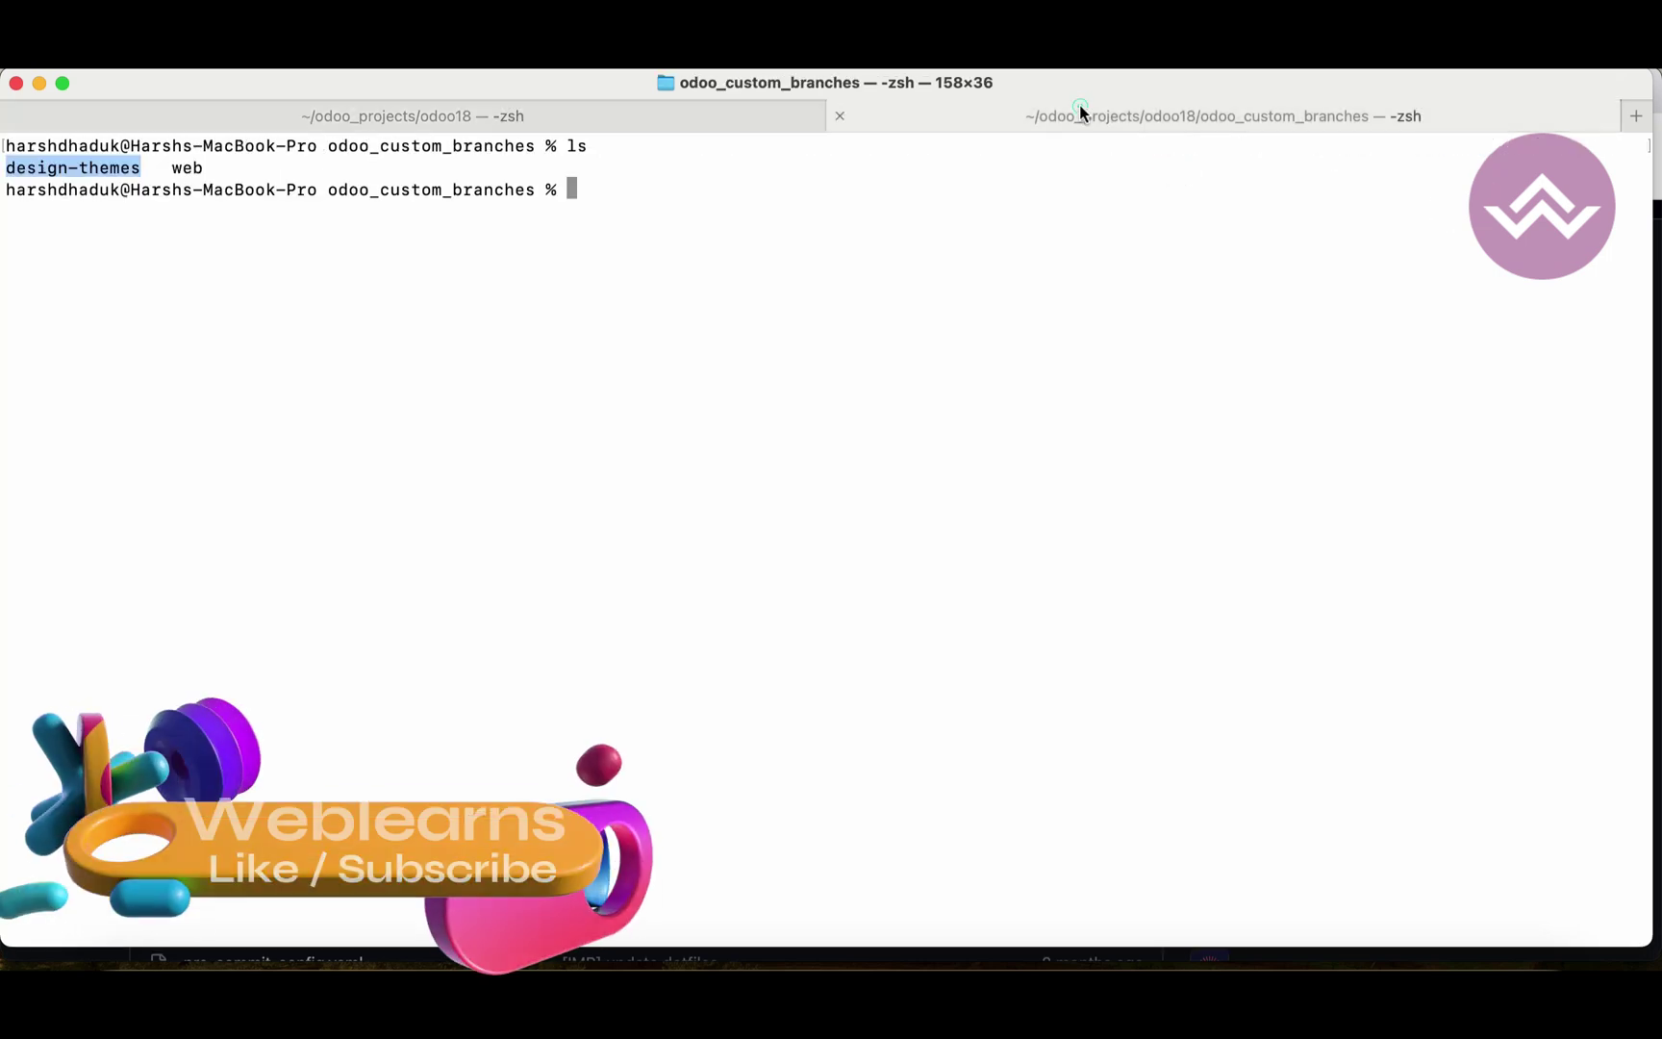
double_click(187, 167)
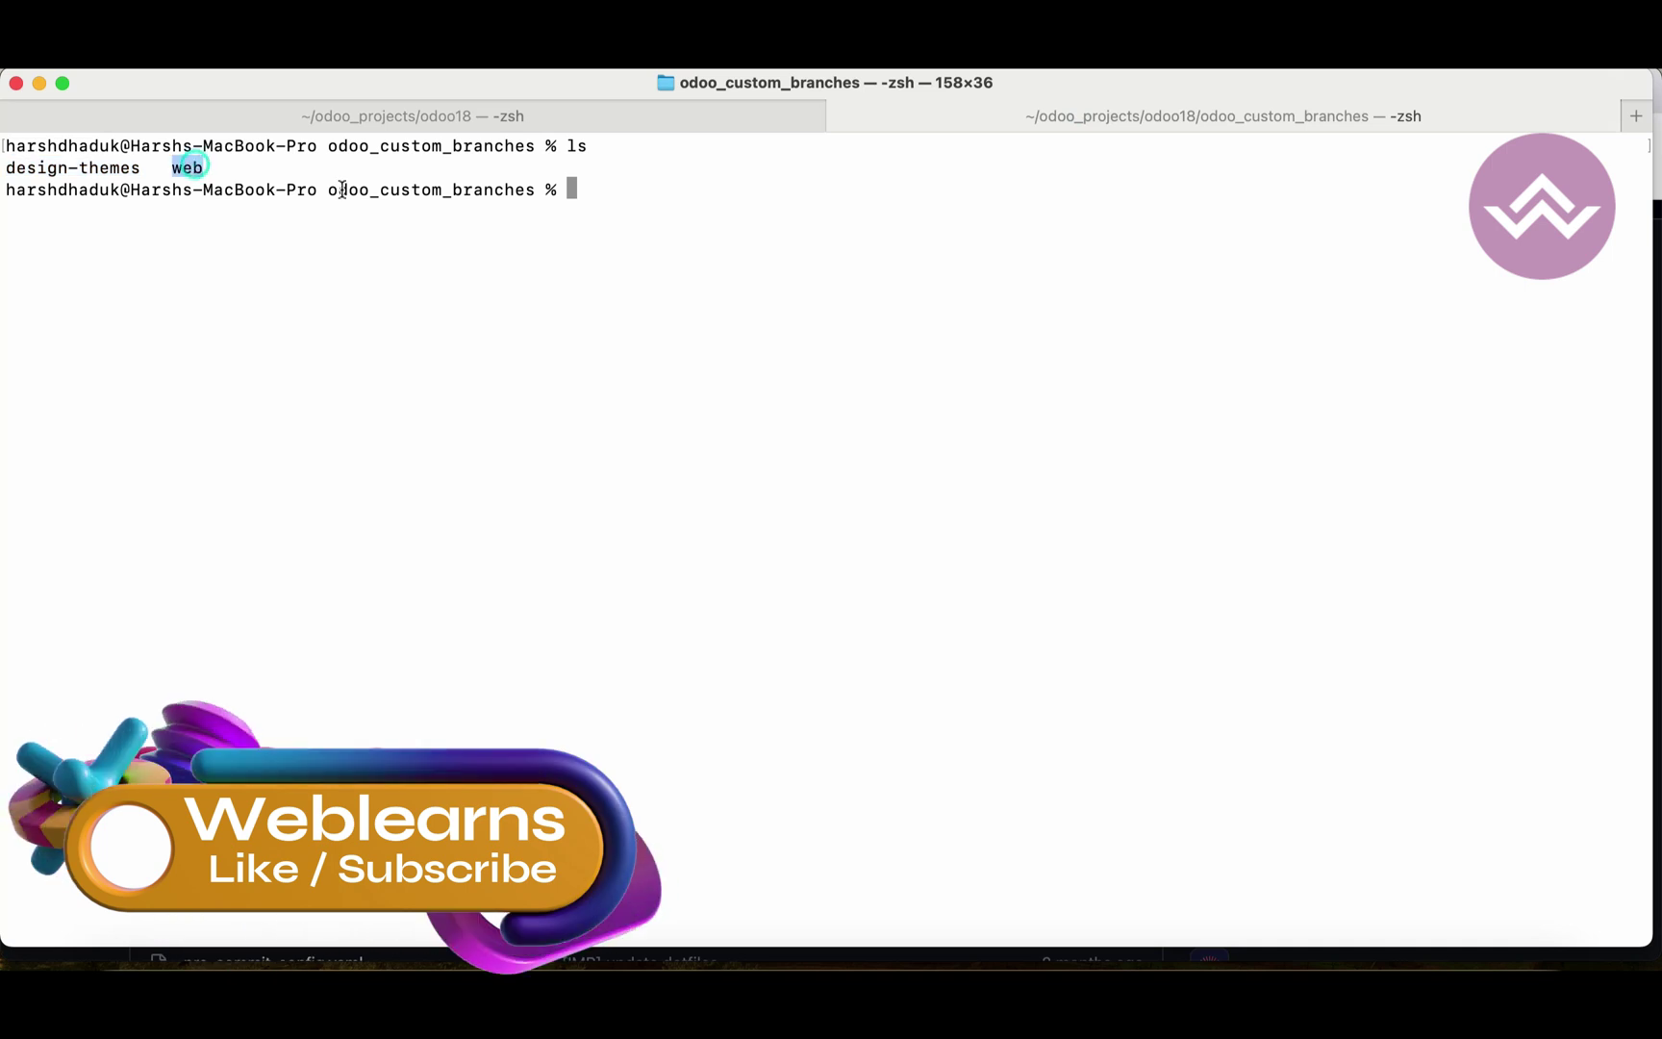
click(468, 118)
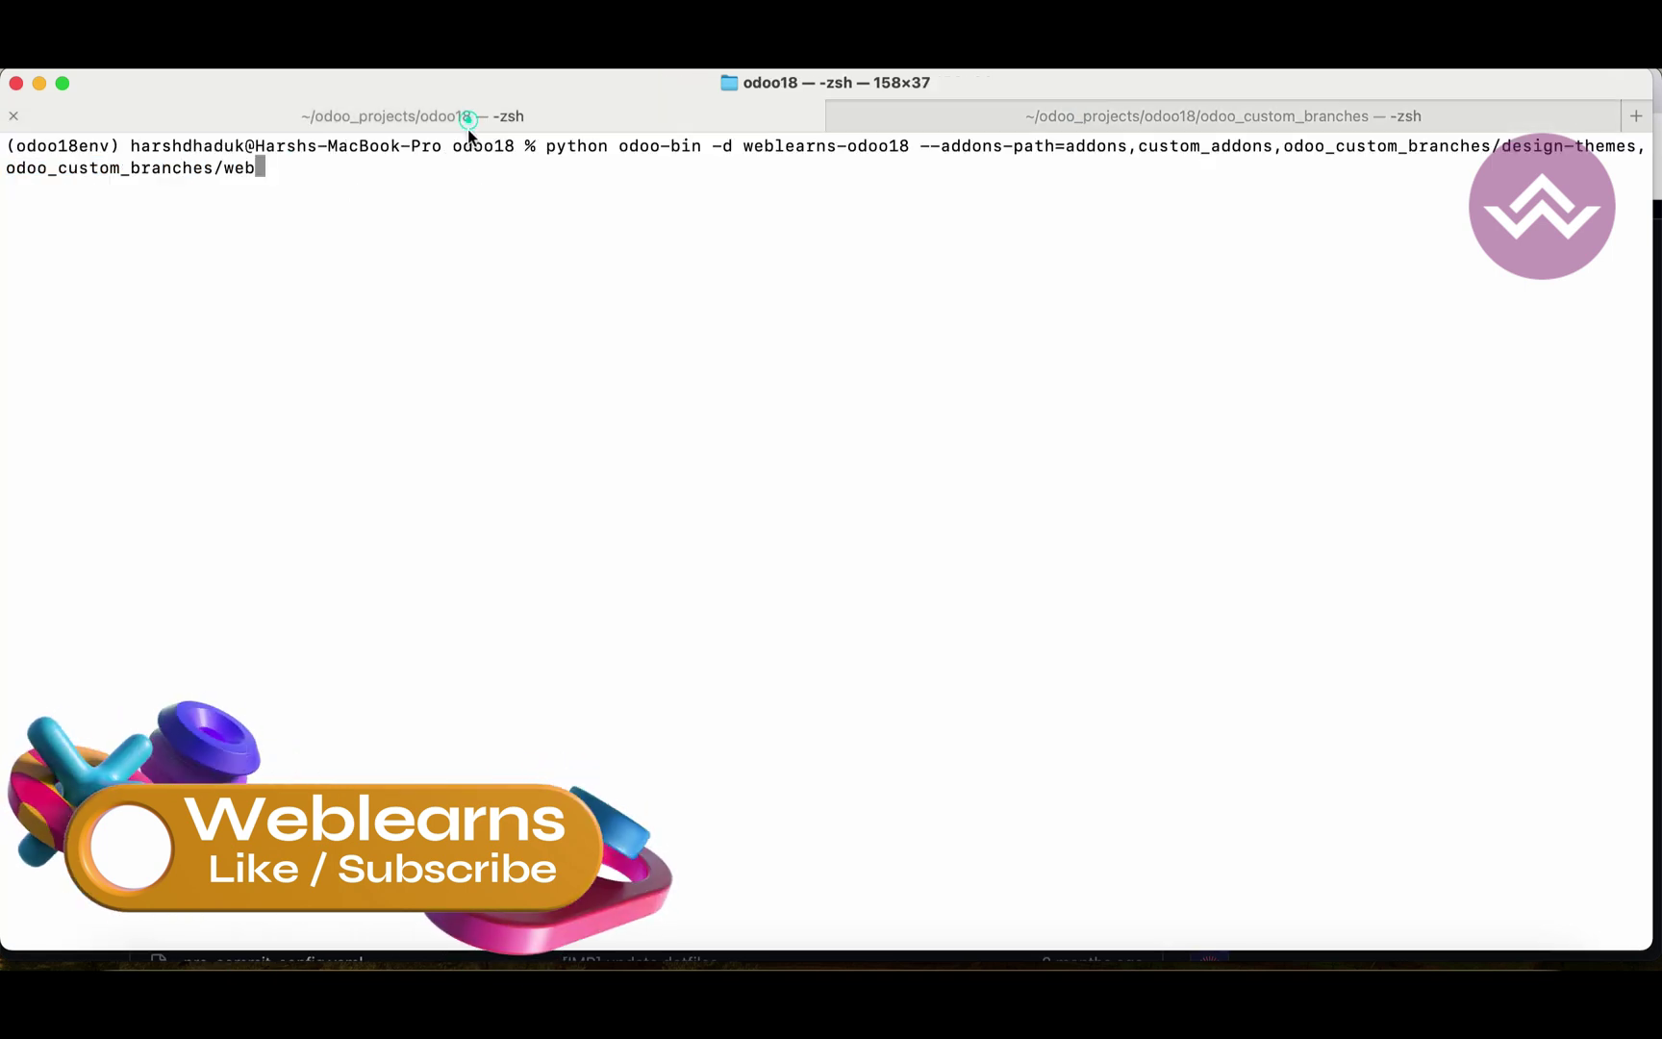
key(Return)
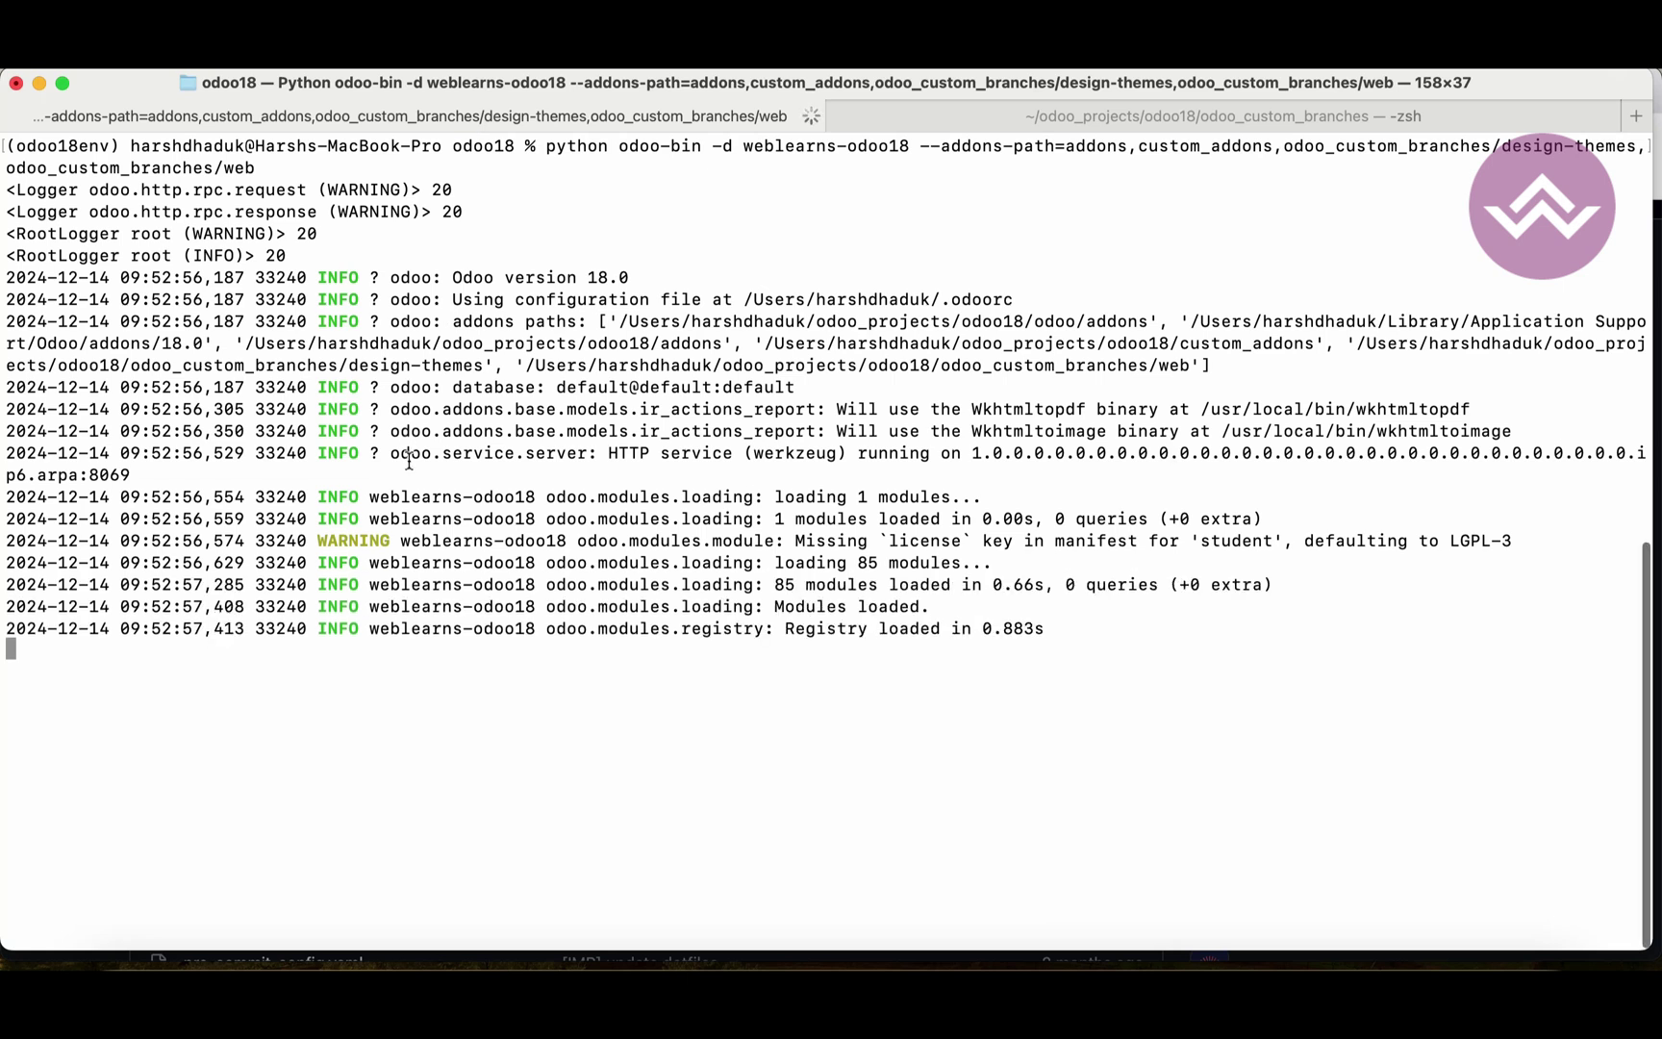
- Examine the addons paths line in the startup log for the custom_addons, design-themes and web entries
drag(600, 321, 1214, 363)
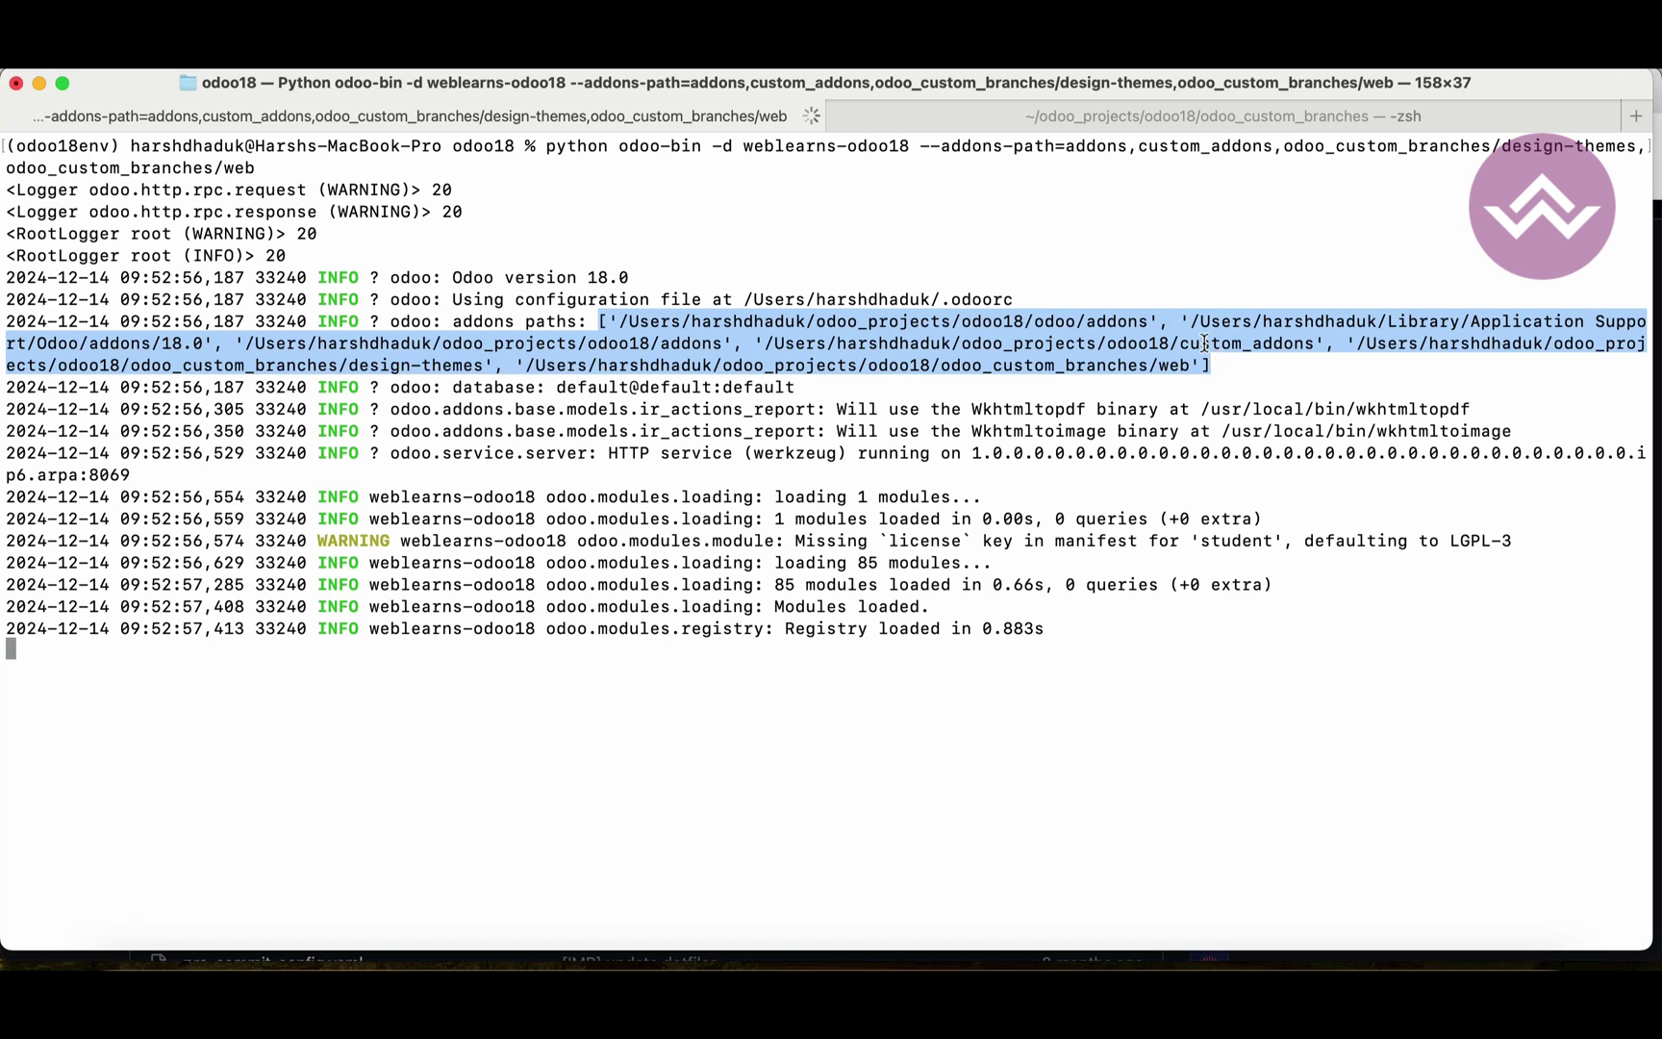
double_click(1204, 343)
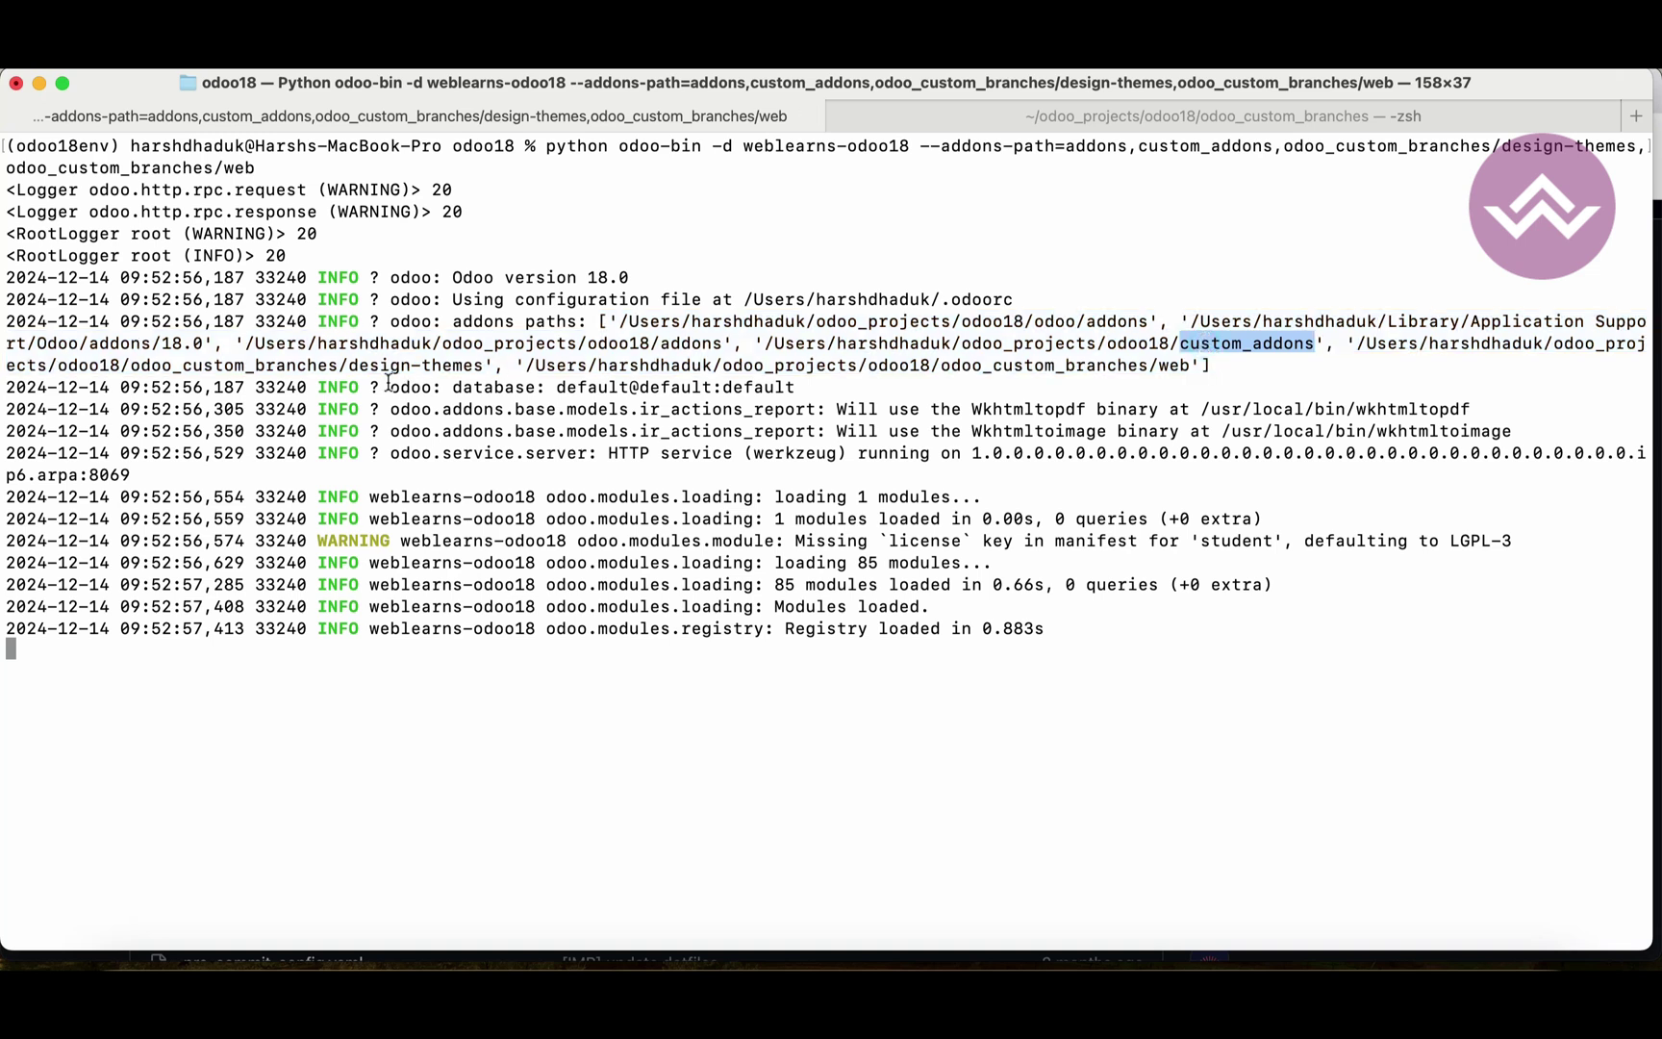
drag(350, 361, 479, 361)
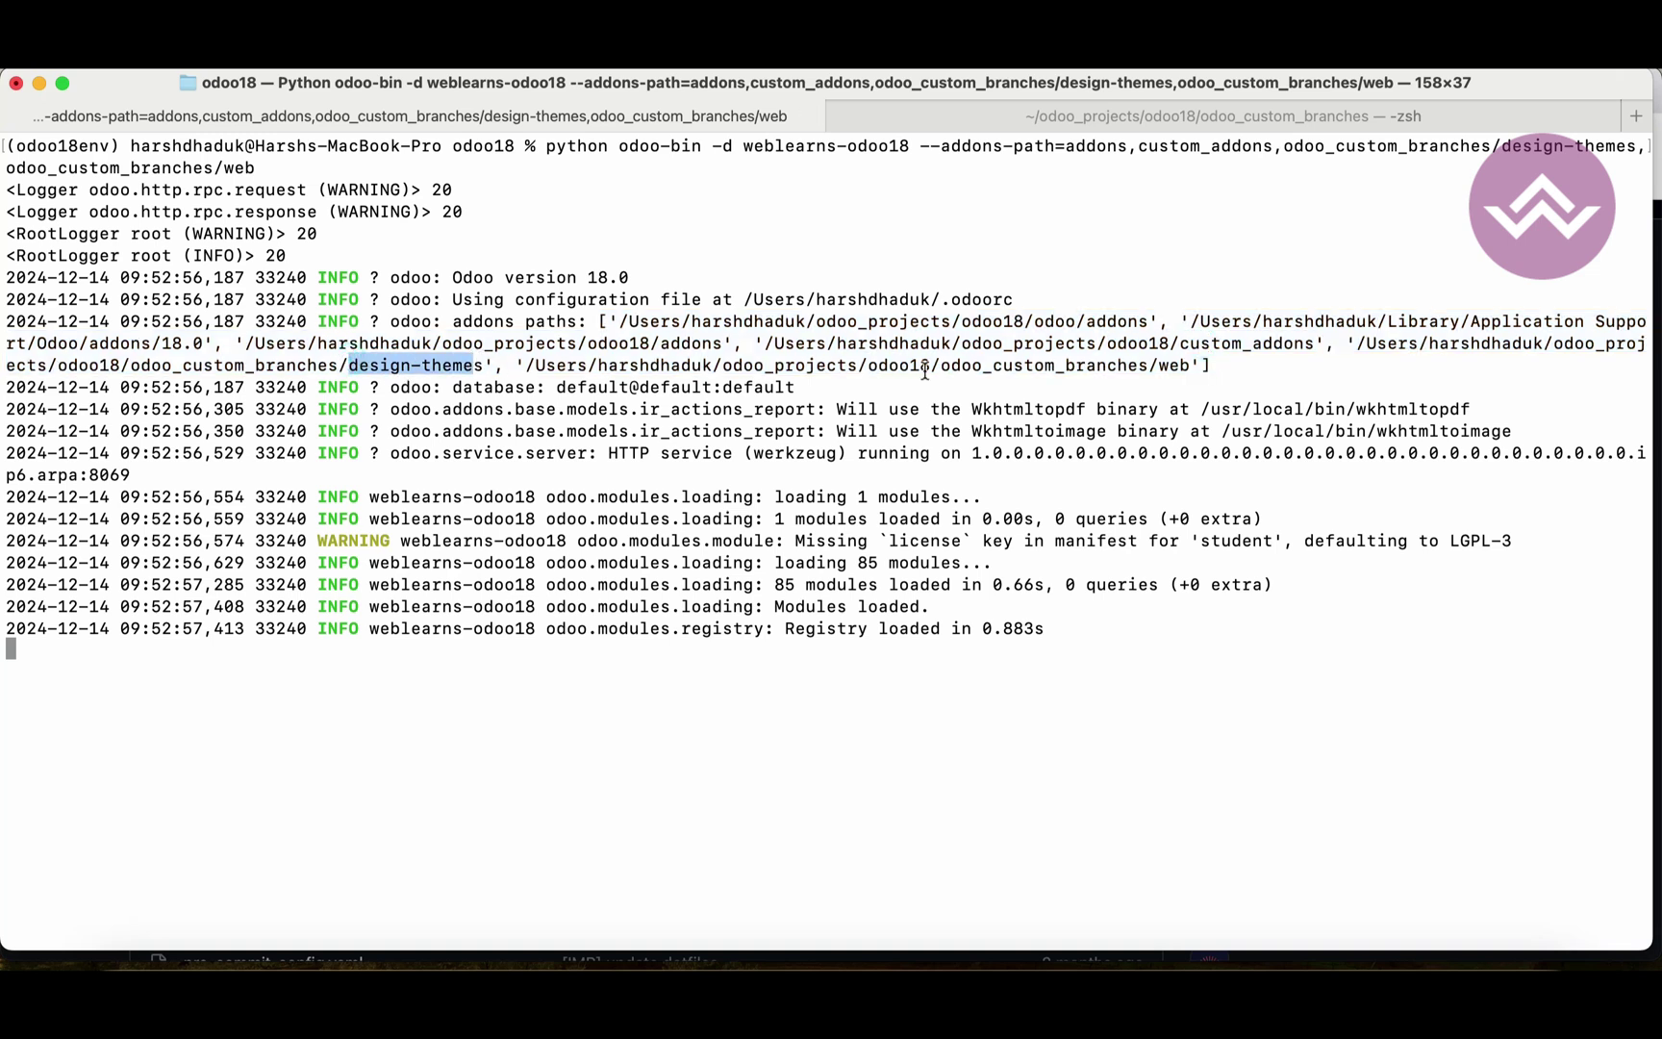
double_click(1174, 365)
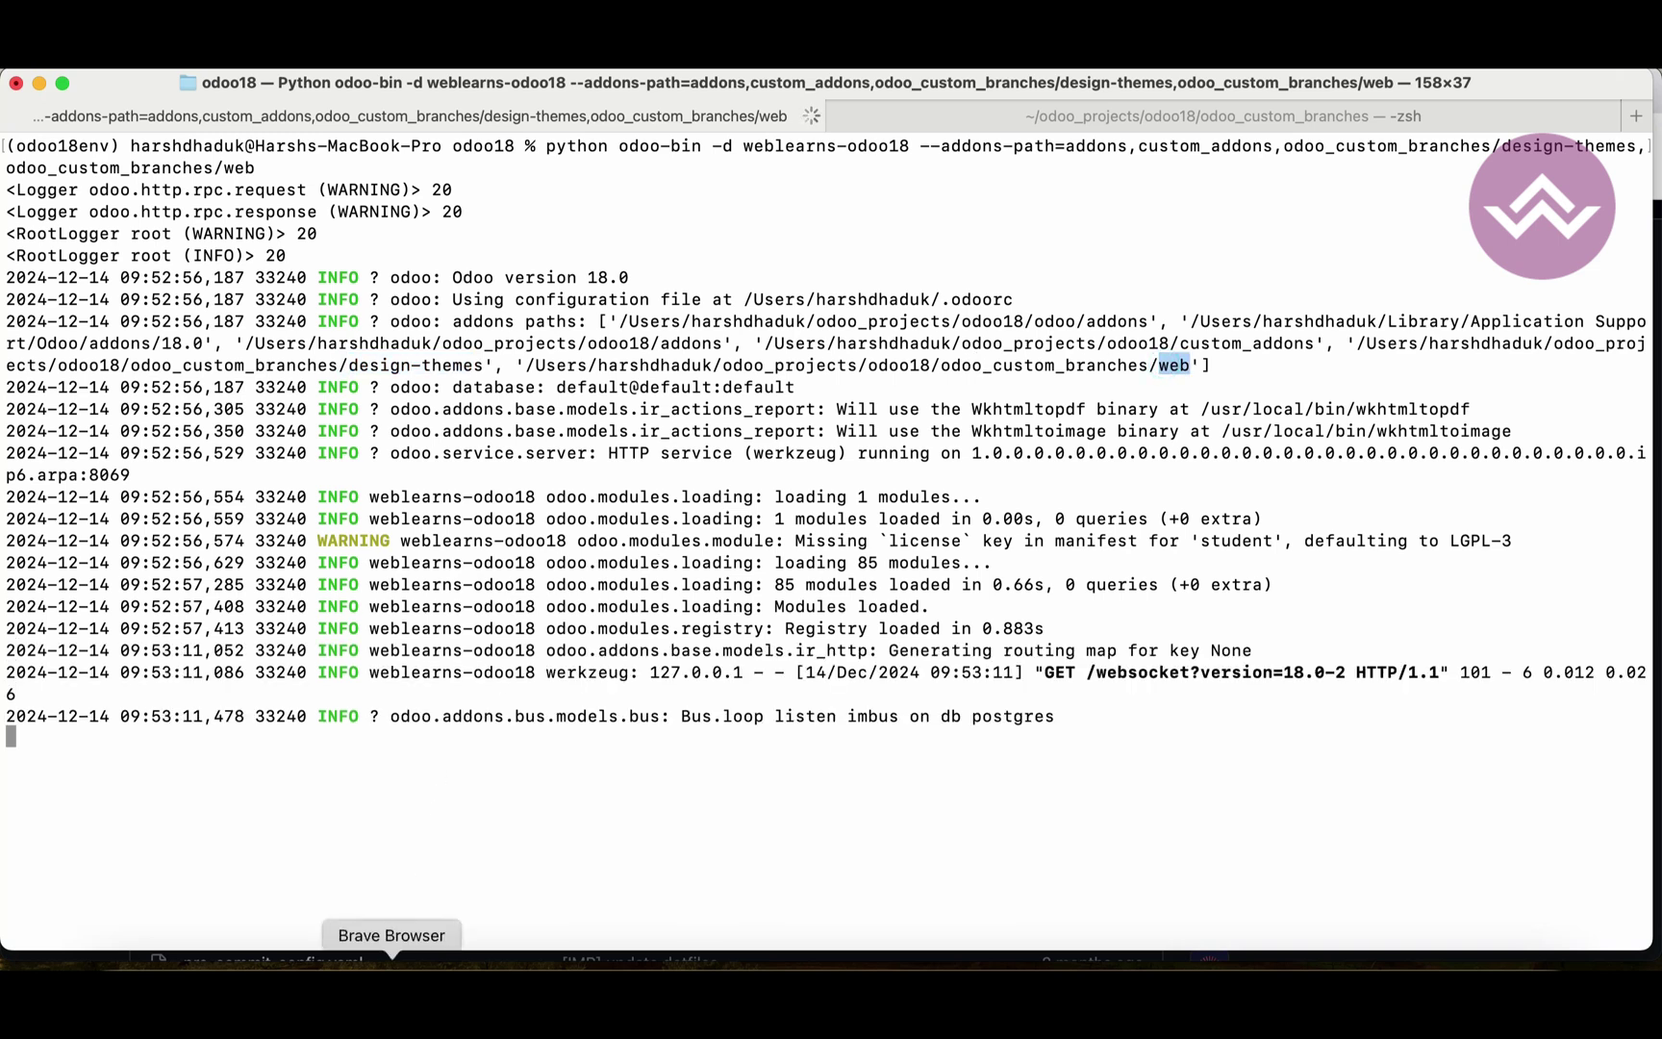
- Switch to Odoo's Apps page in Brave Browser and update the apps list
click(404, 914)
click(261, 98)
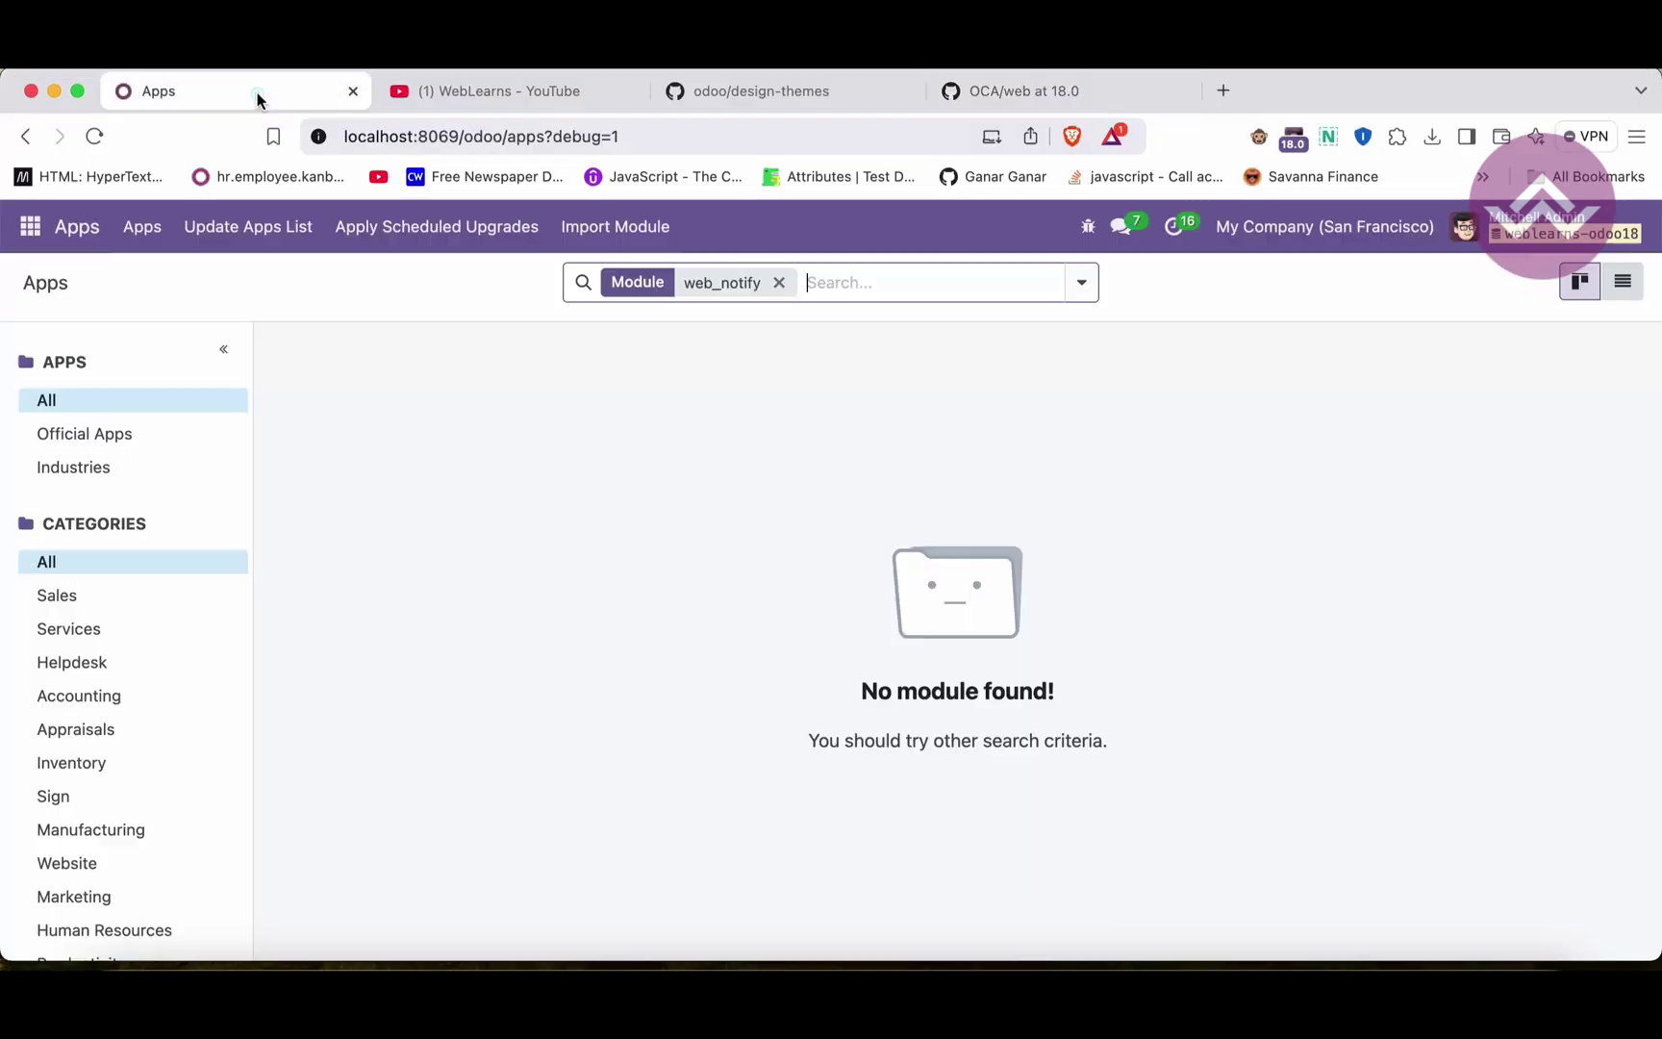
click(236, 229)
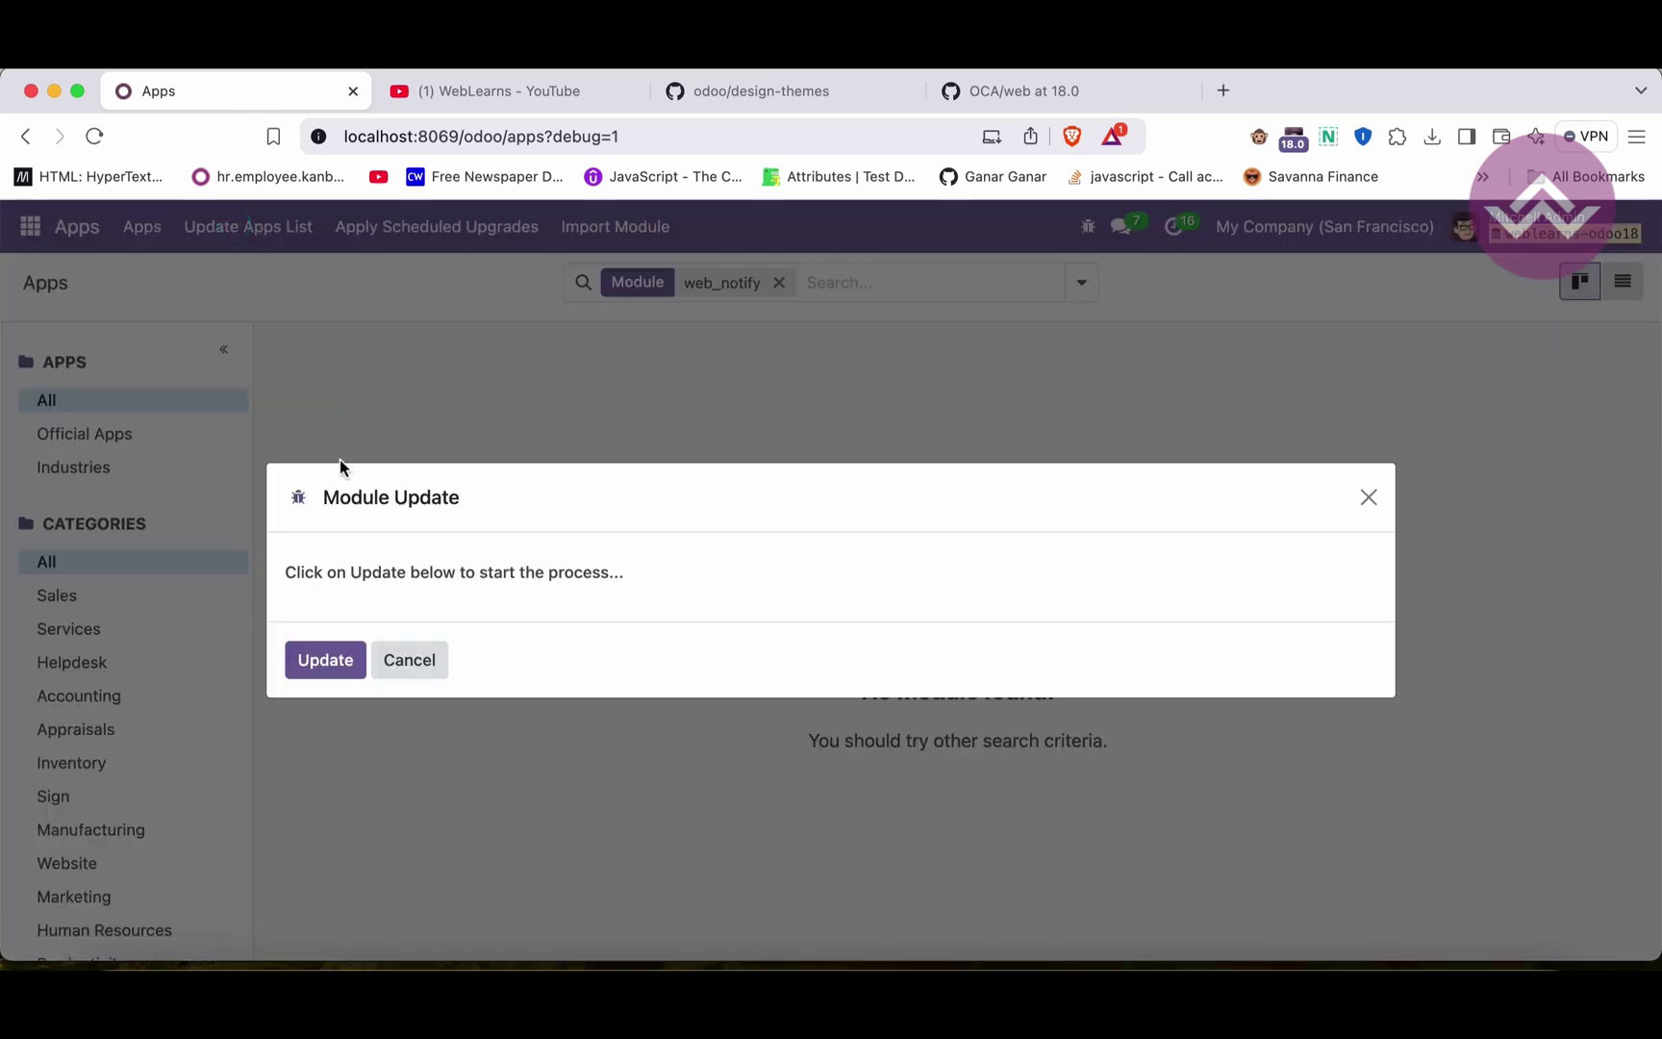
click(327, 661)
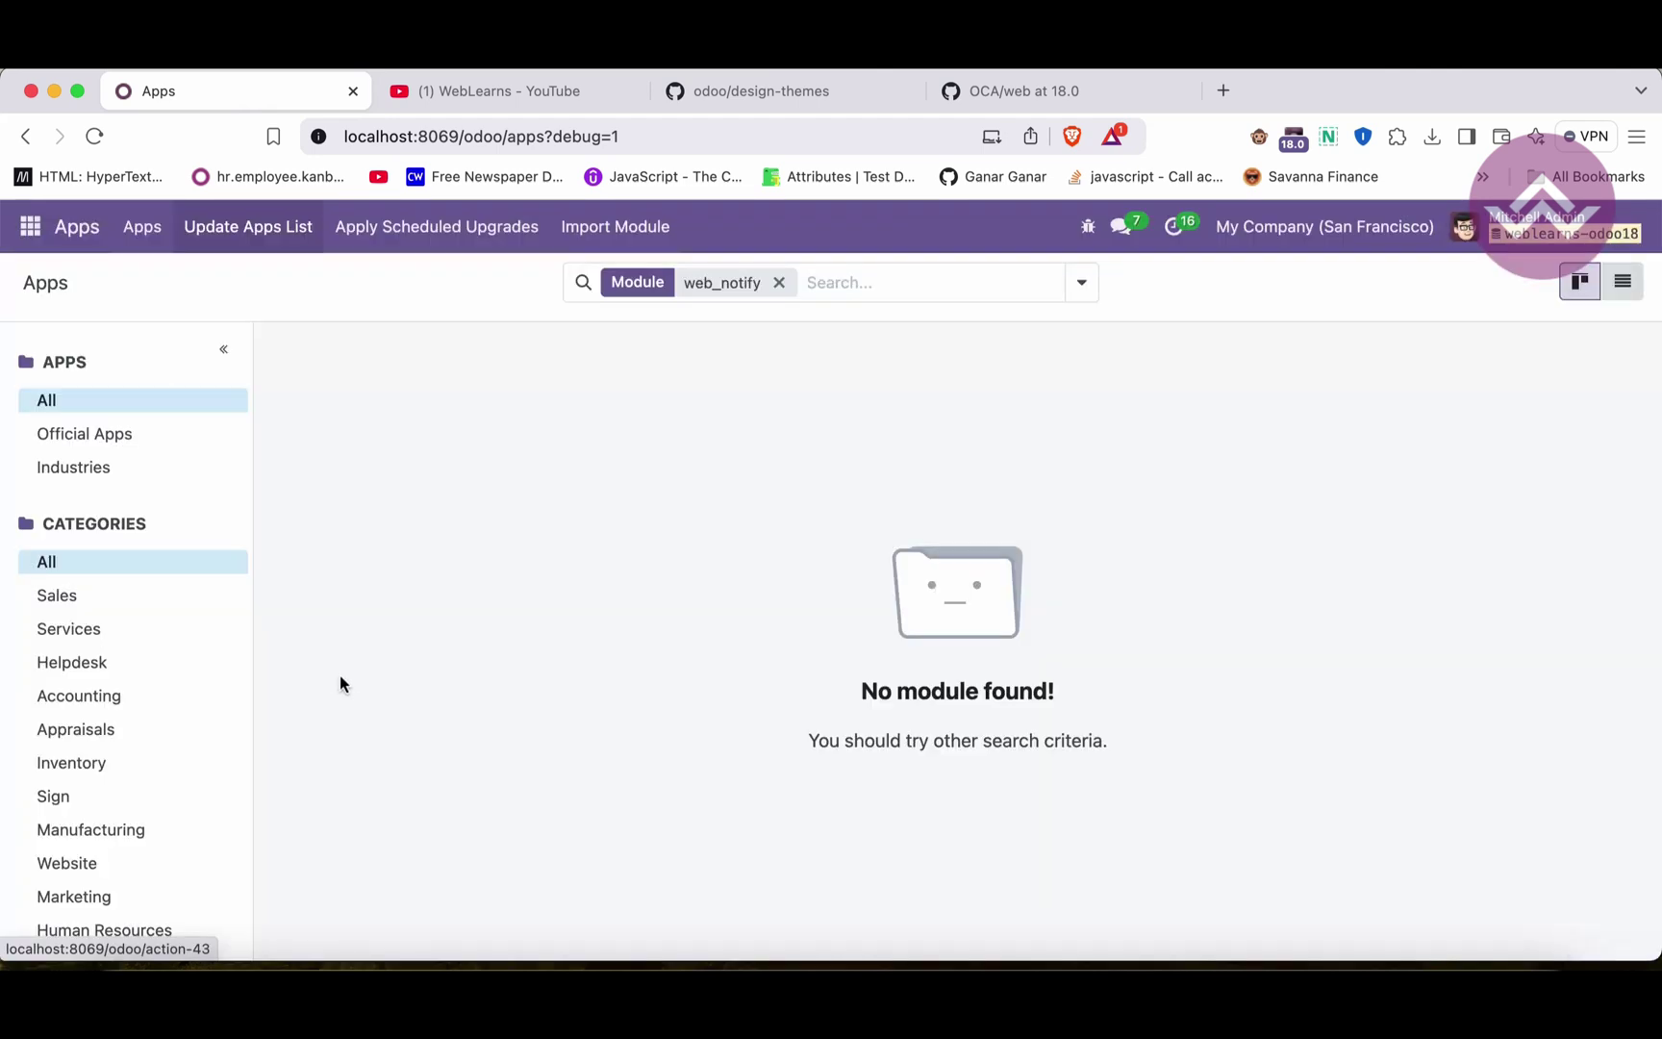
- Apply the Apps filter to the web_notify module search, and remove that filter again to refresh the results
click(819, 282)
click(431, 383)
click(661, 741)
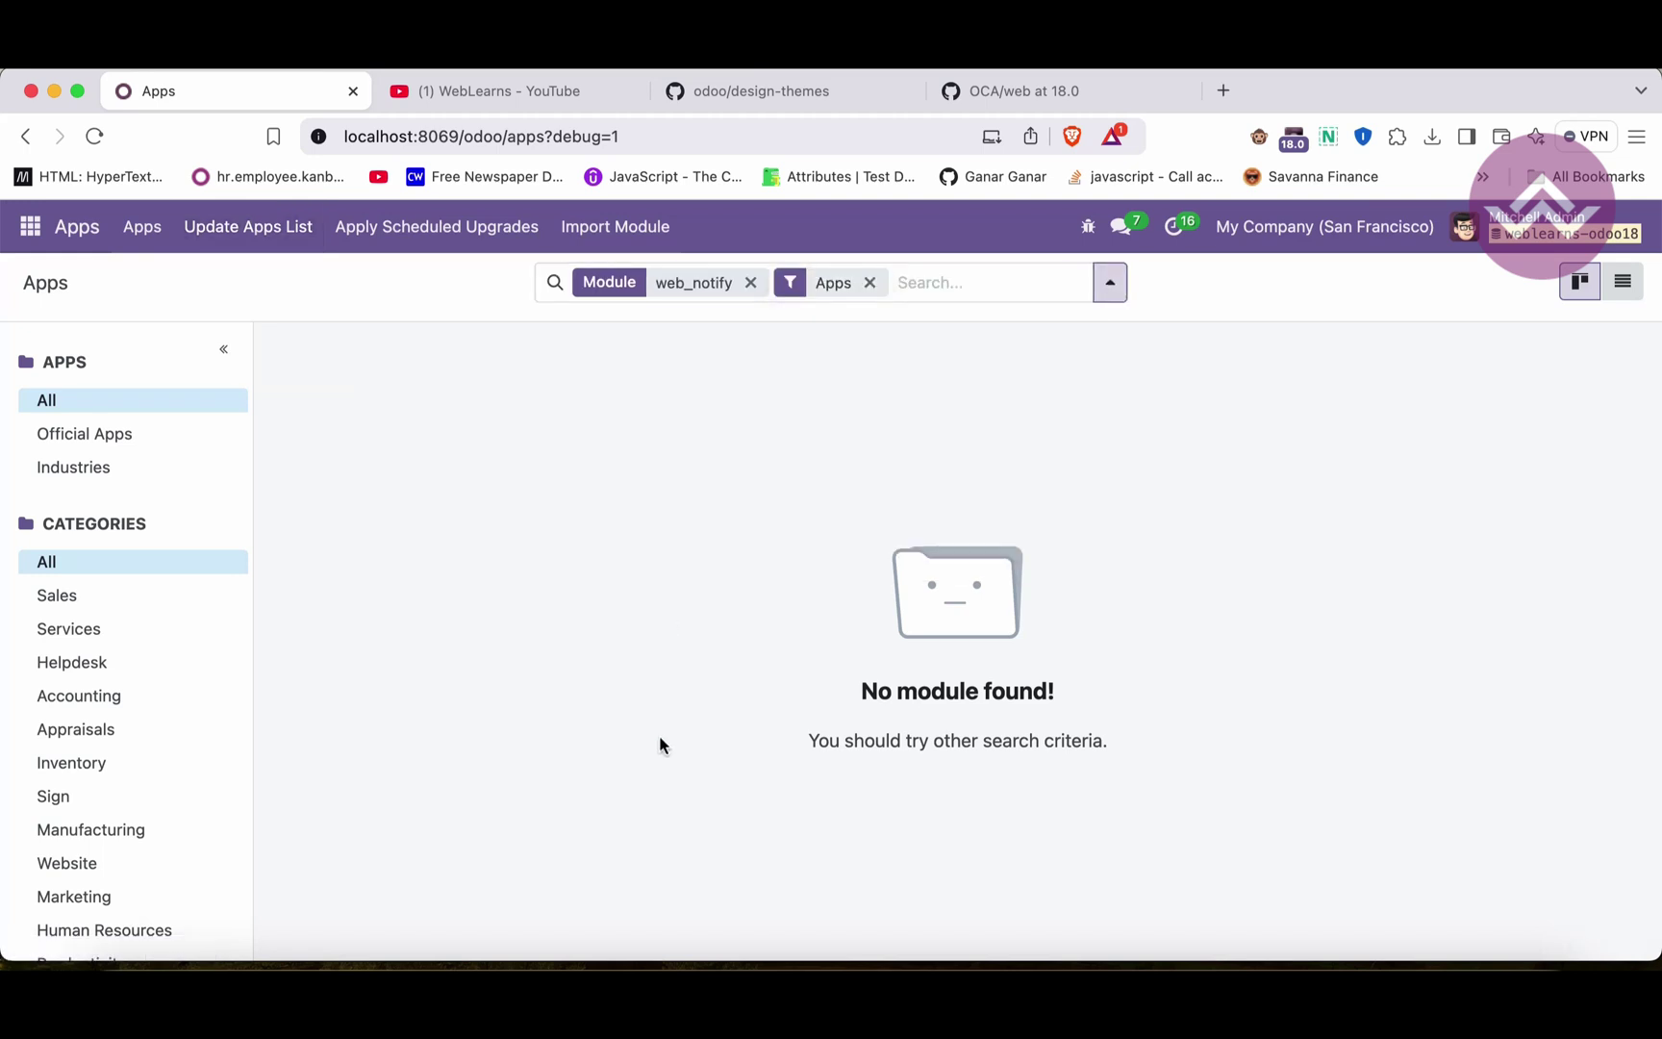
click(871, 283)
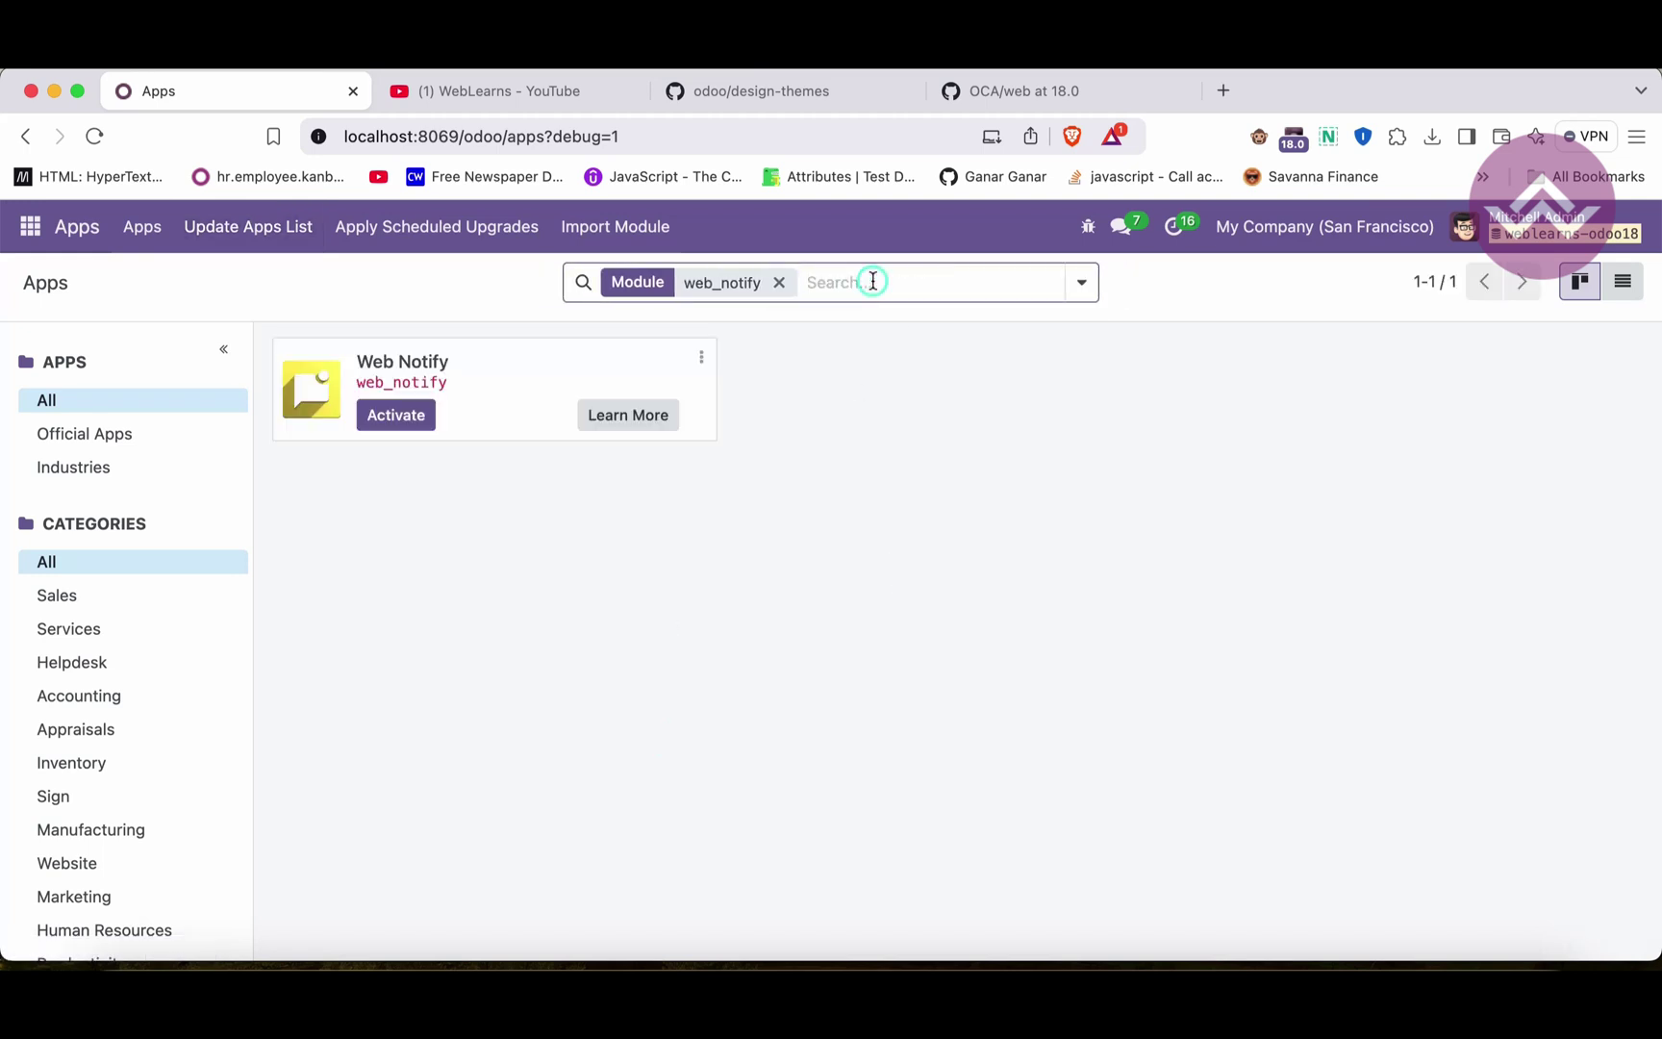
- Open the module information of Web Notify and read through its usage documentation
double_click(420, 381)
click(706, 359)
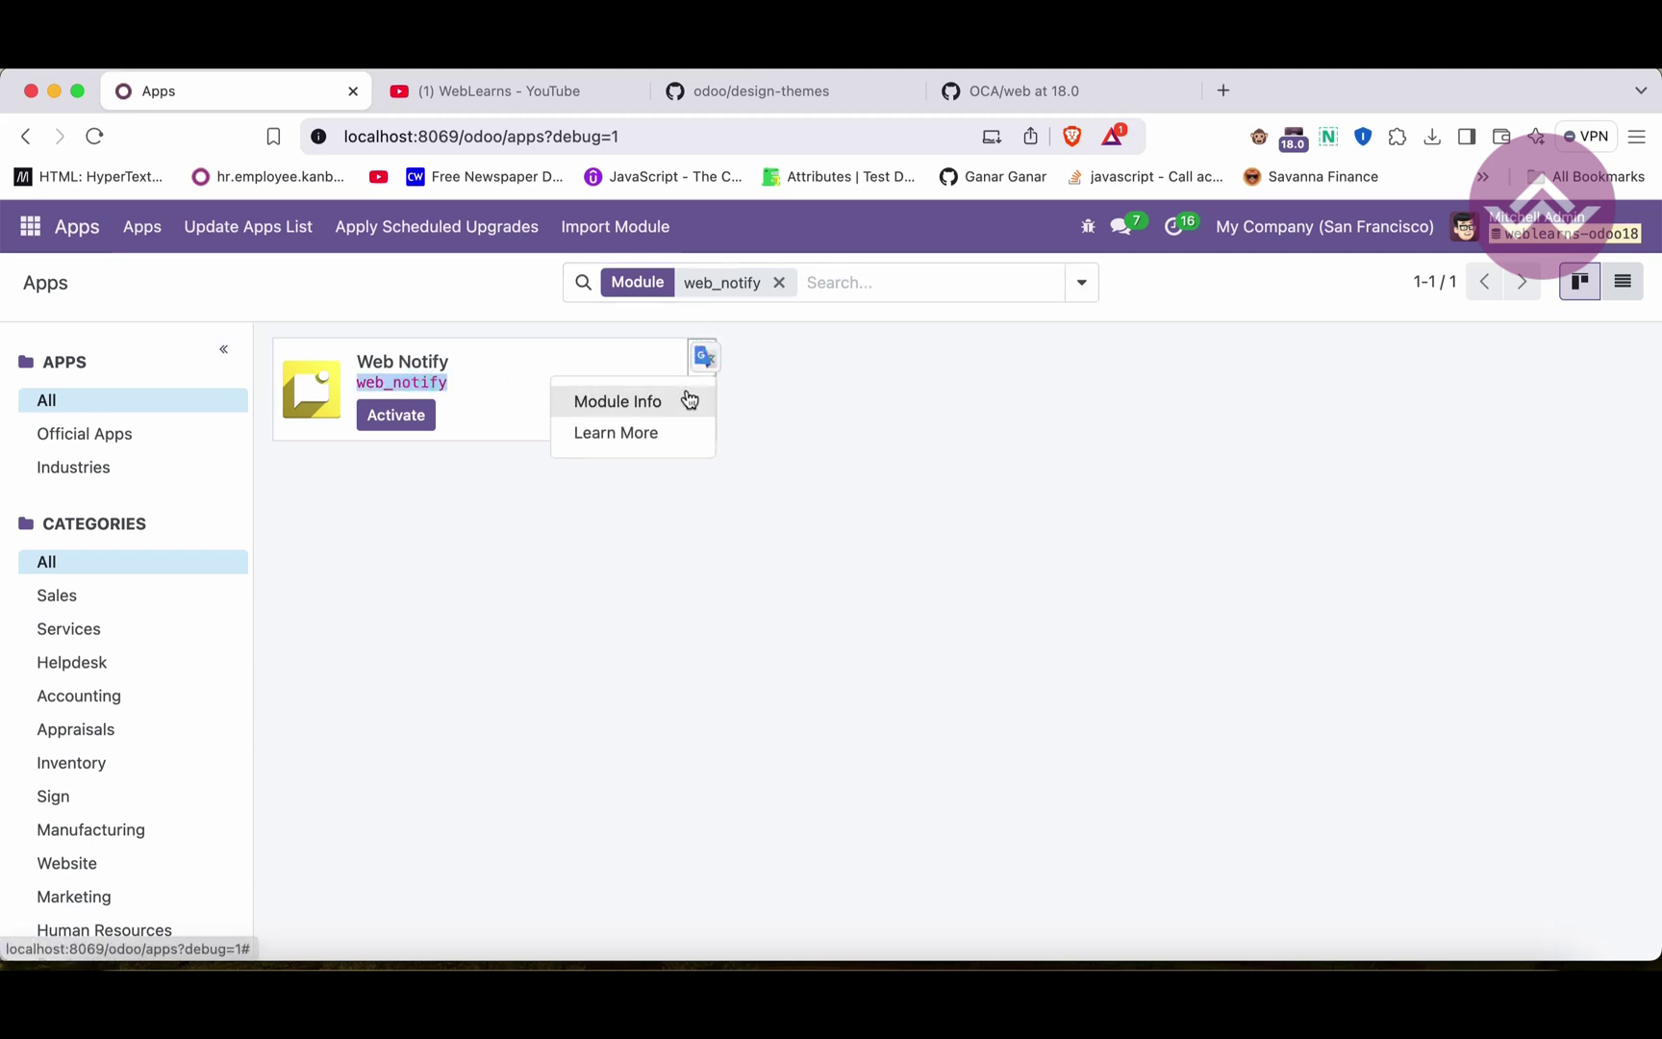
click(690, 398)
scroll(722, 696, down, 10)
scroll(724, 705, down, 10)
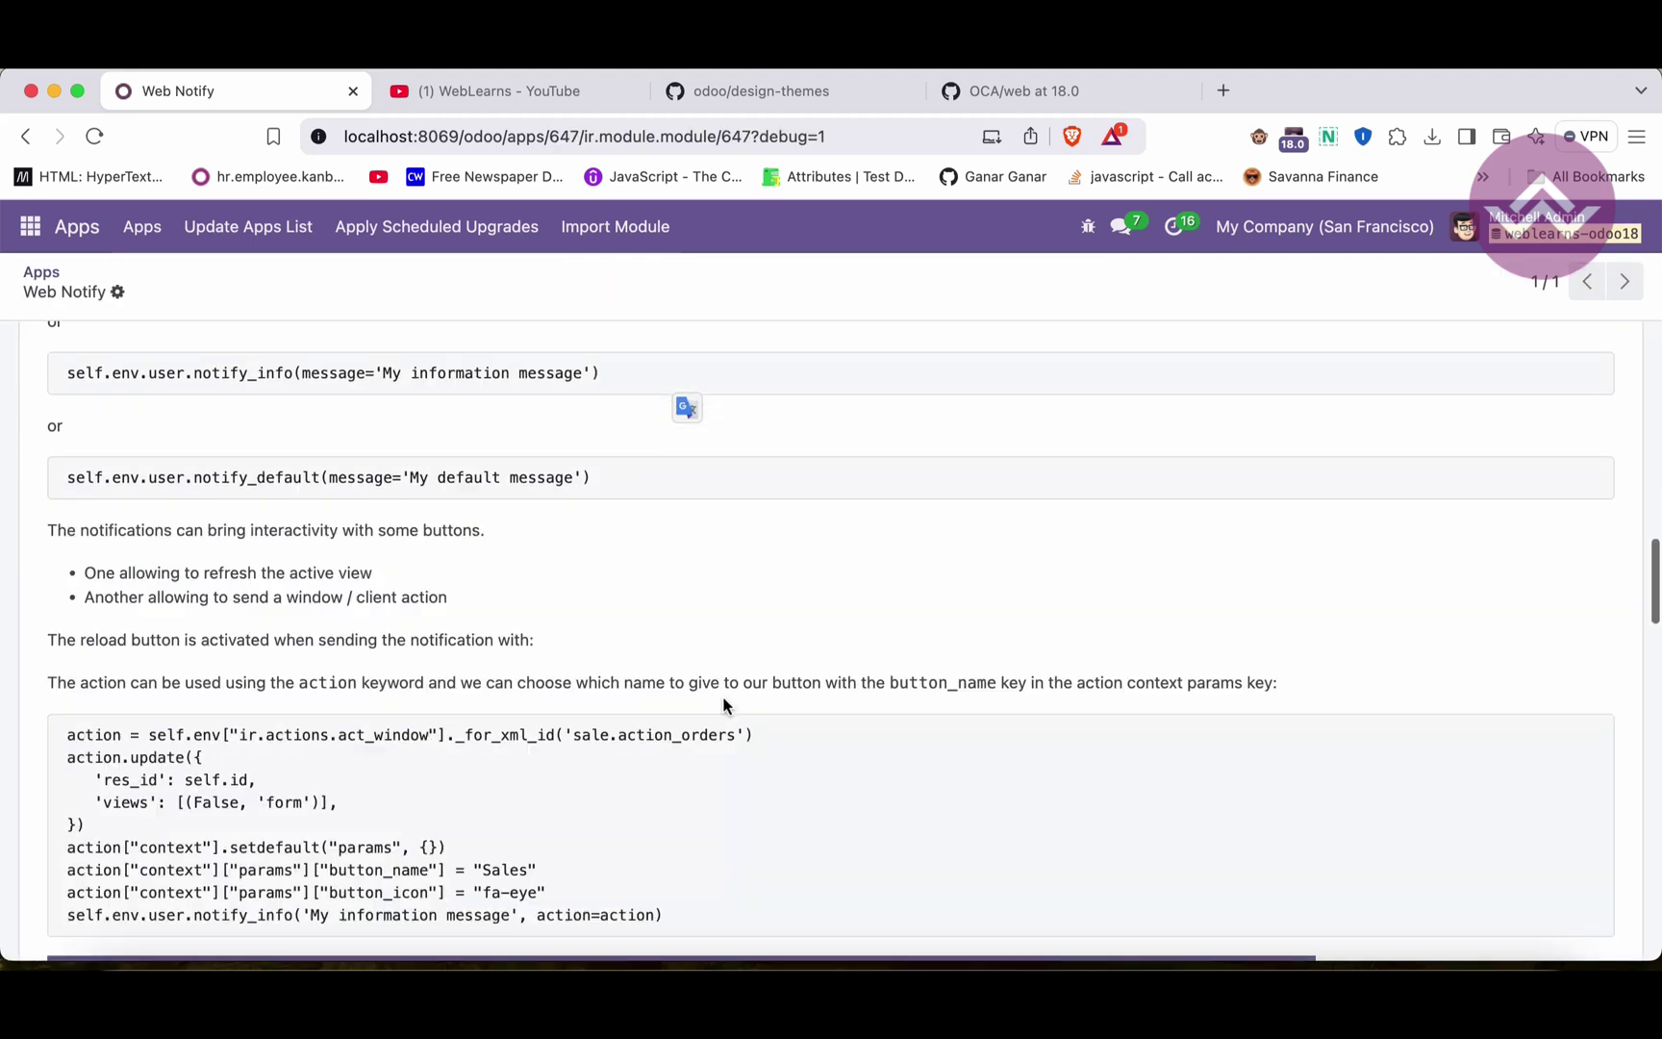
- Read the rest of Web Notify's description and return to the unfiltered Apps list
scroll(725, 705, down, 15)
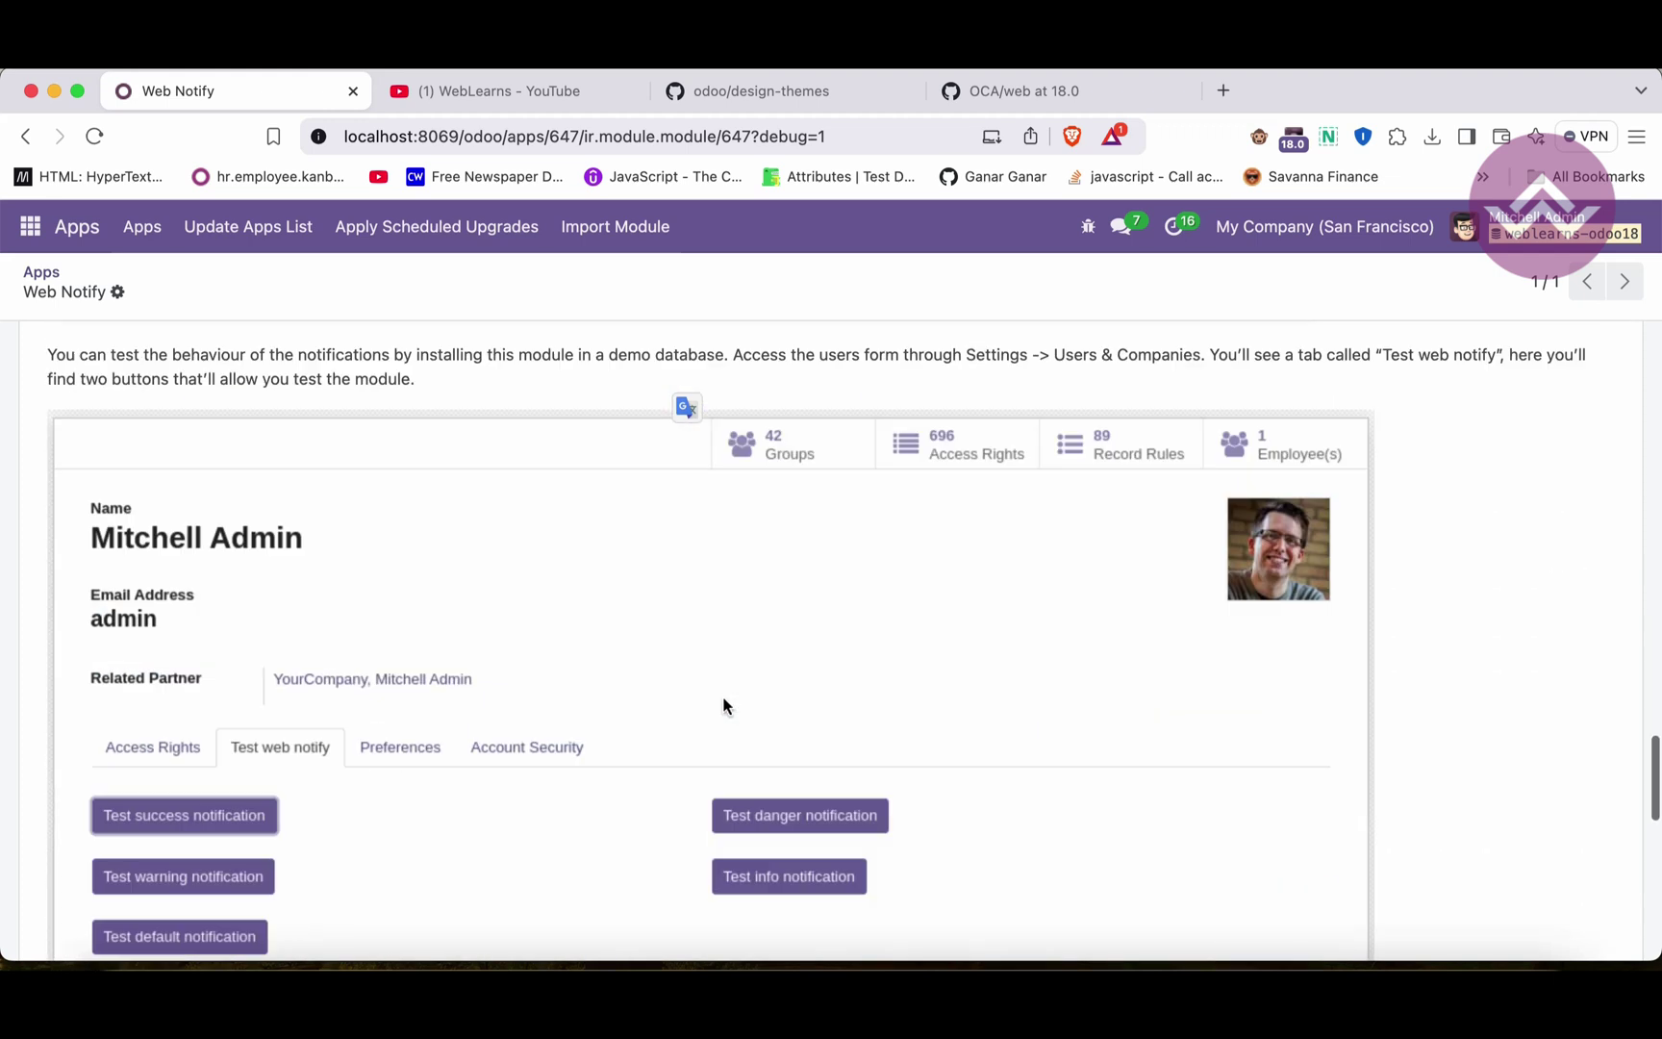
scroll(725, 705, up, 20)
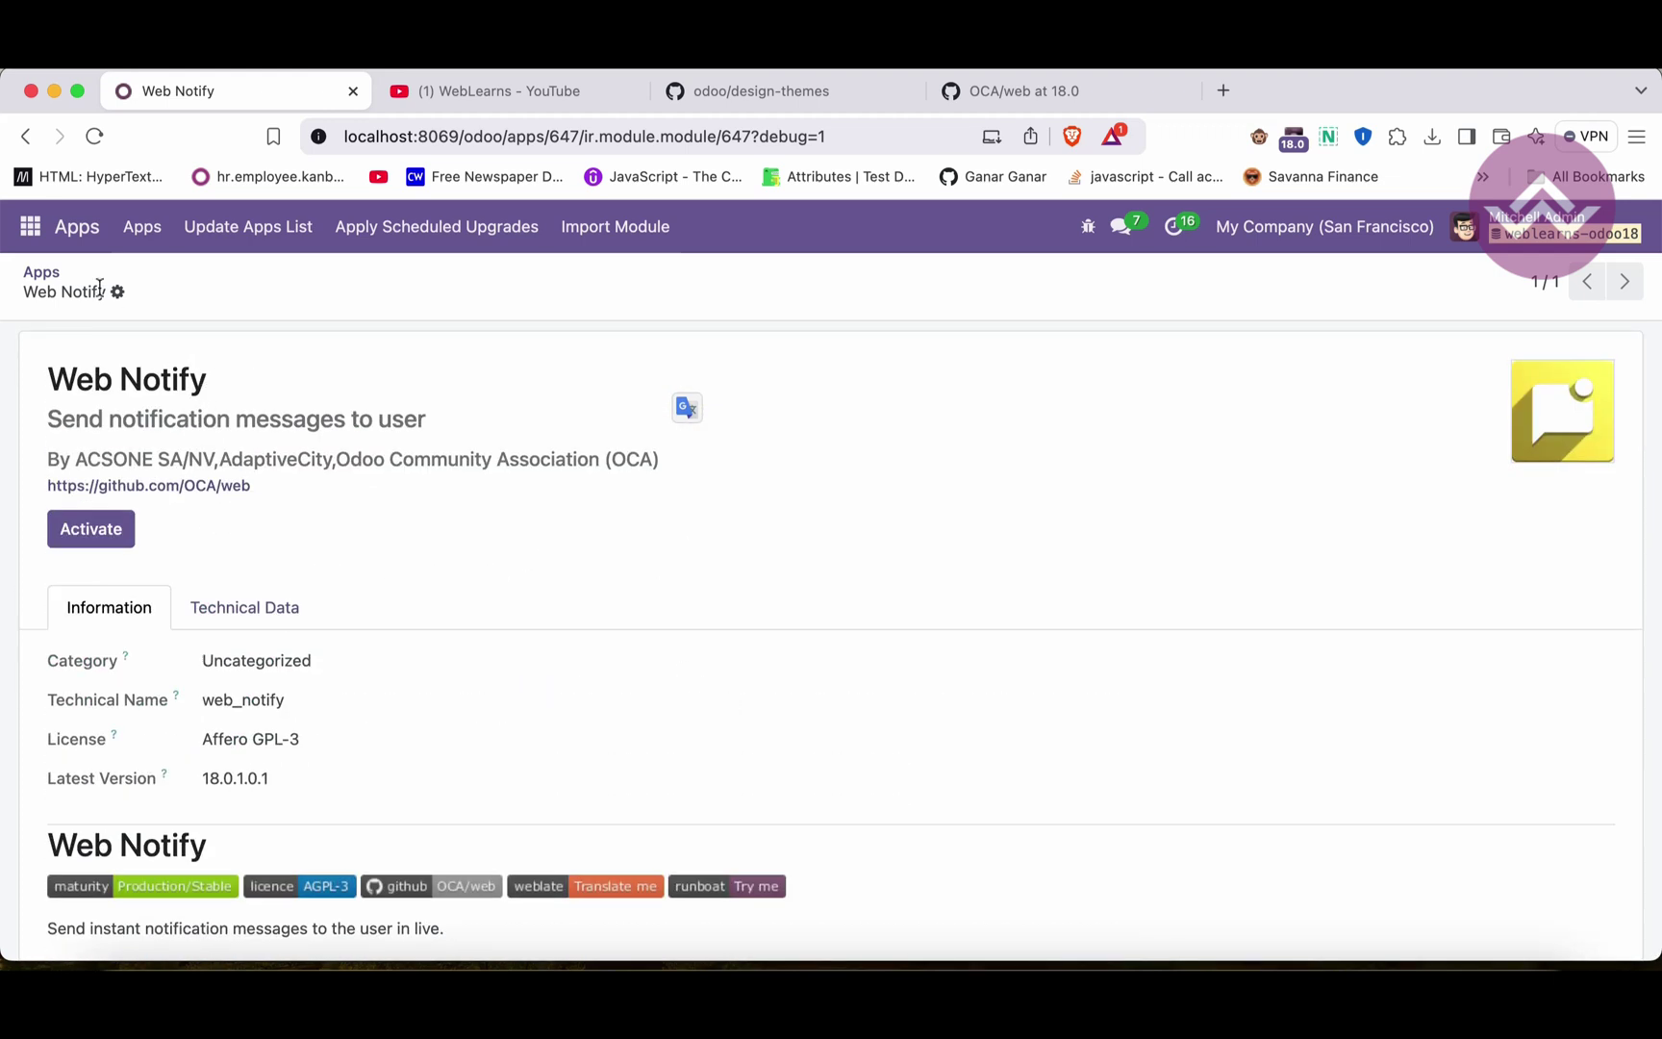
click(48, 278)
click(780, 282)
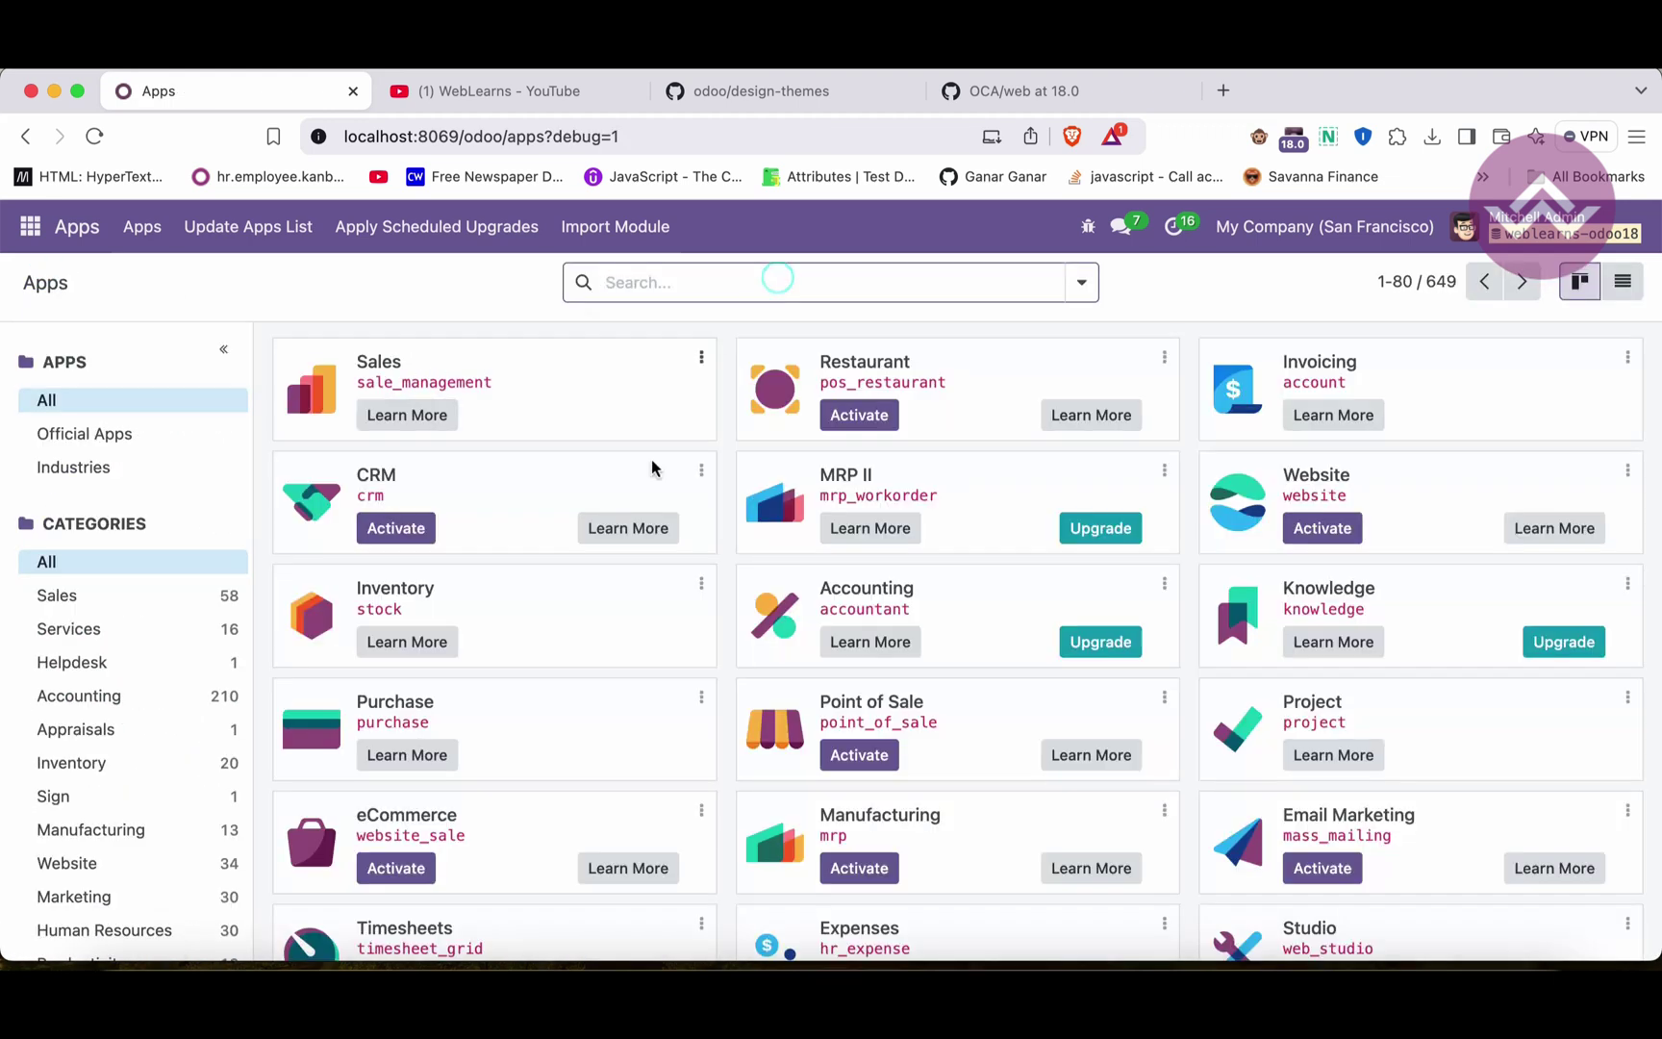
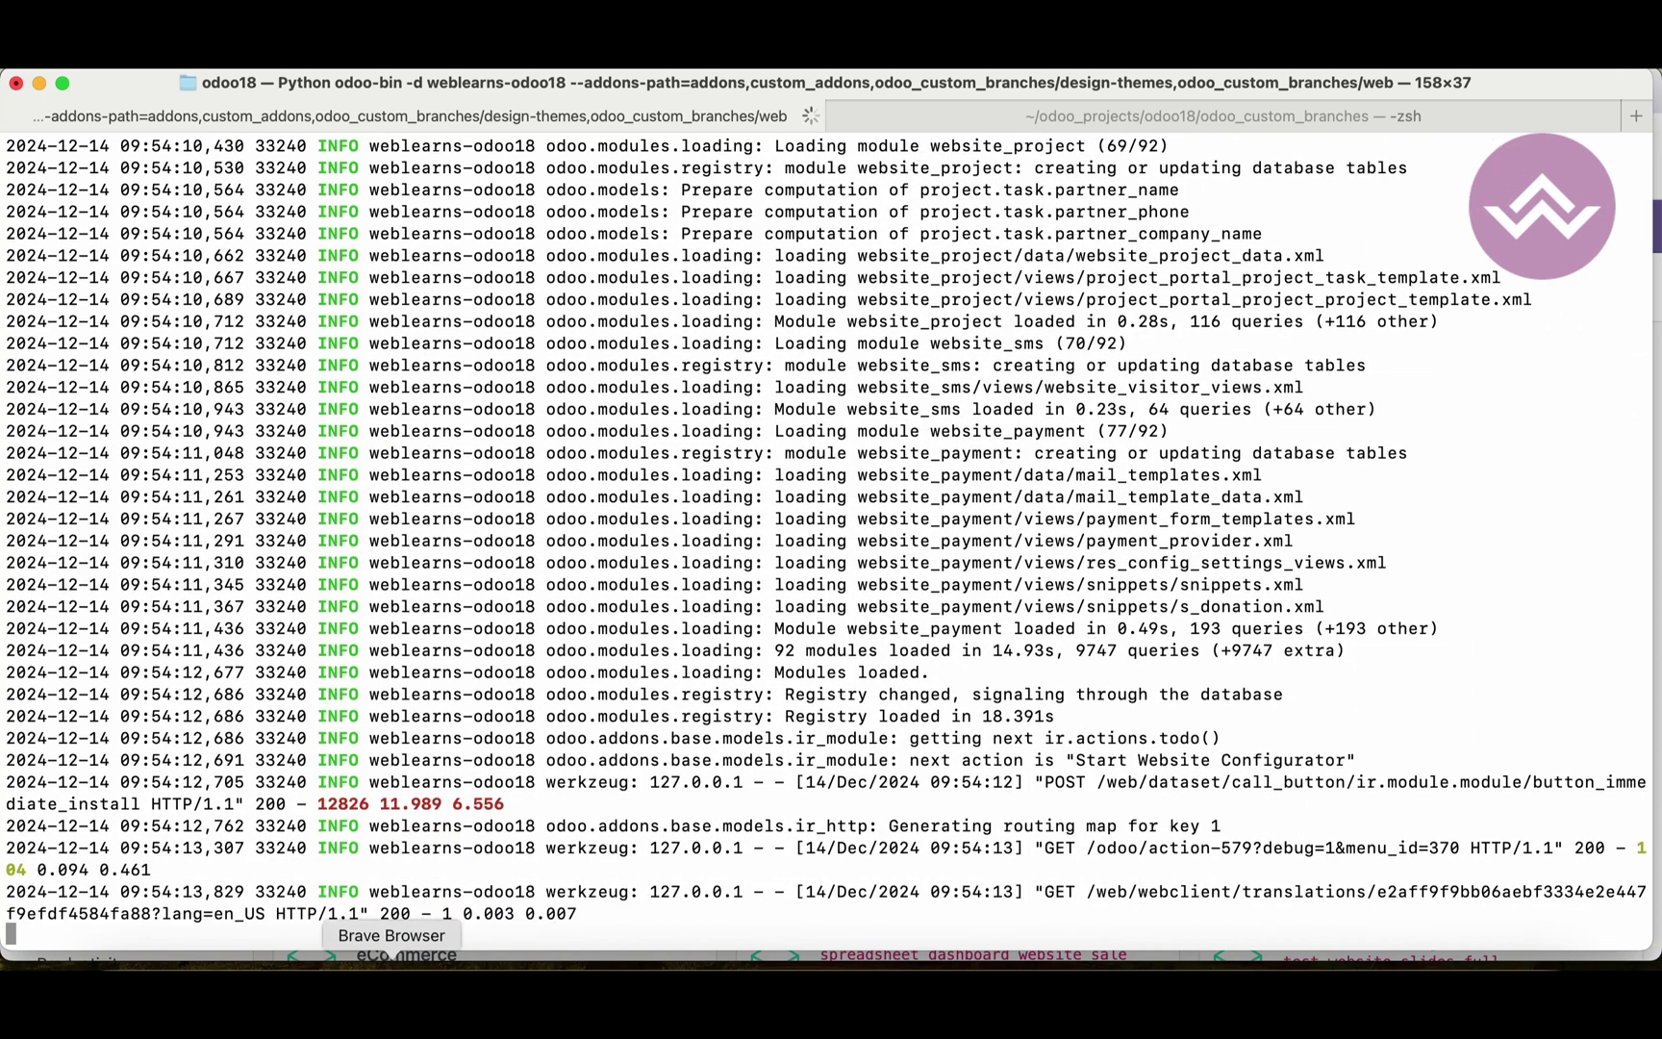
- Switch to Brave Browser, skip the website configurator to start from scratch, browse the themes and choose Paptic
click(392, 966)
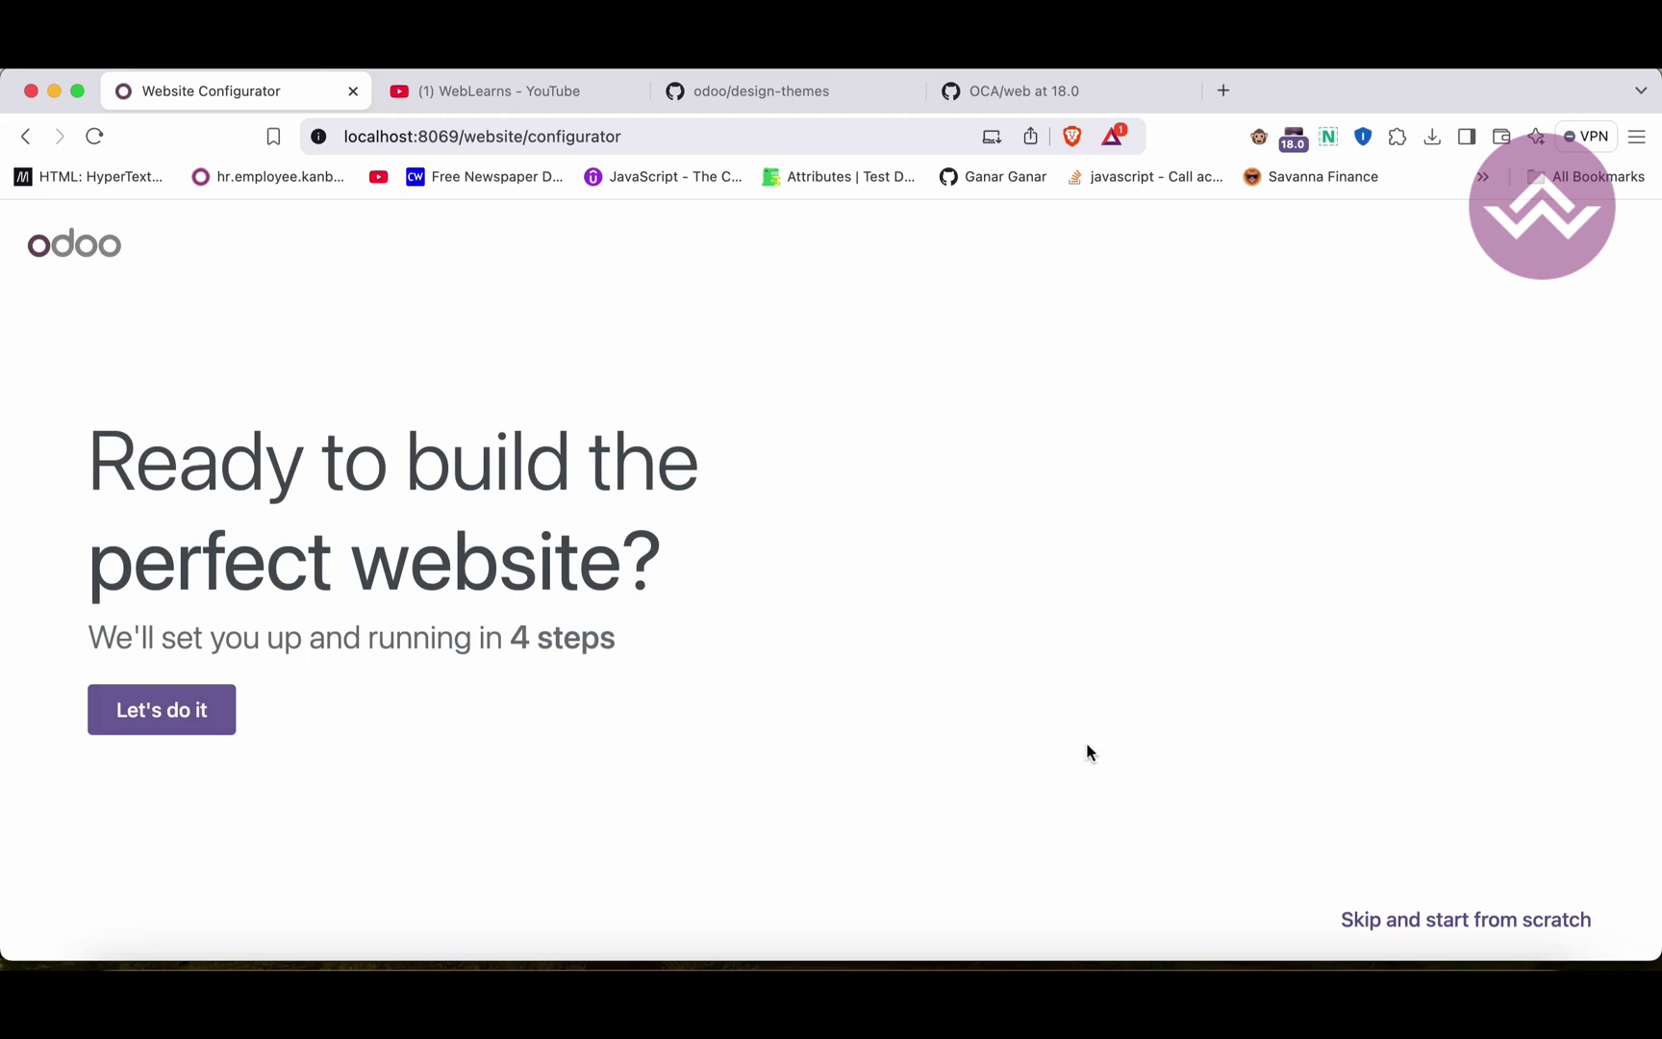
click(1473, 918)
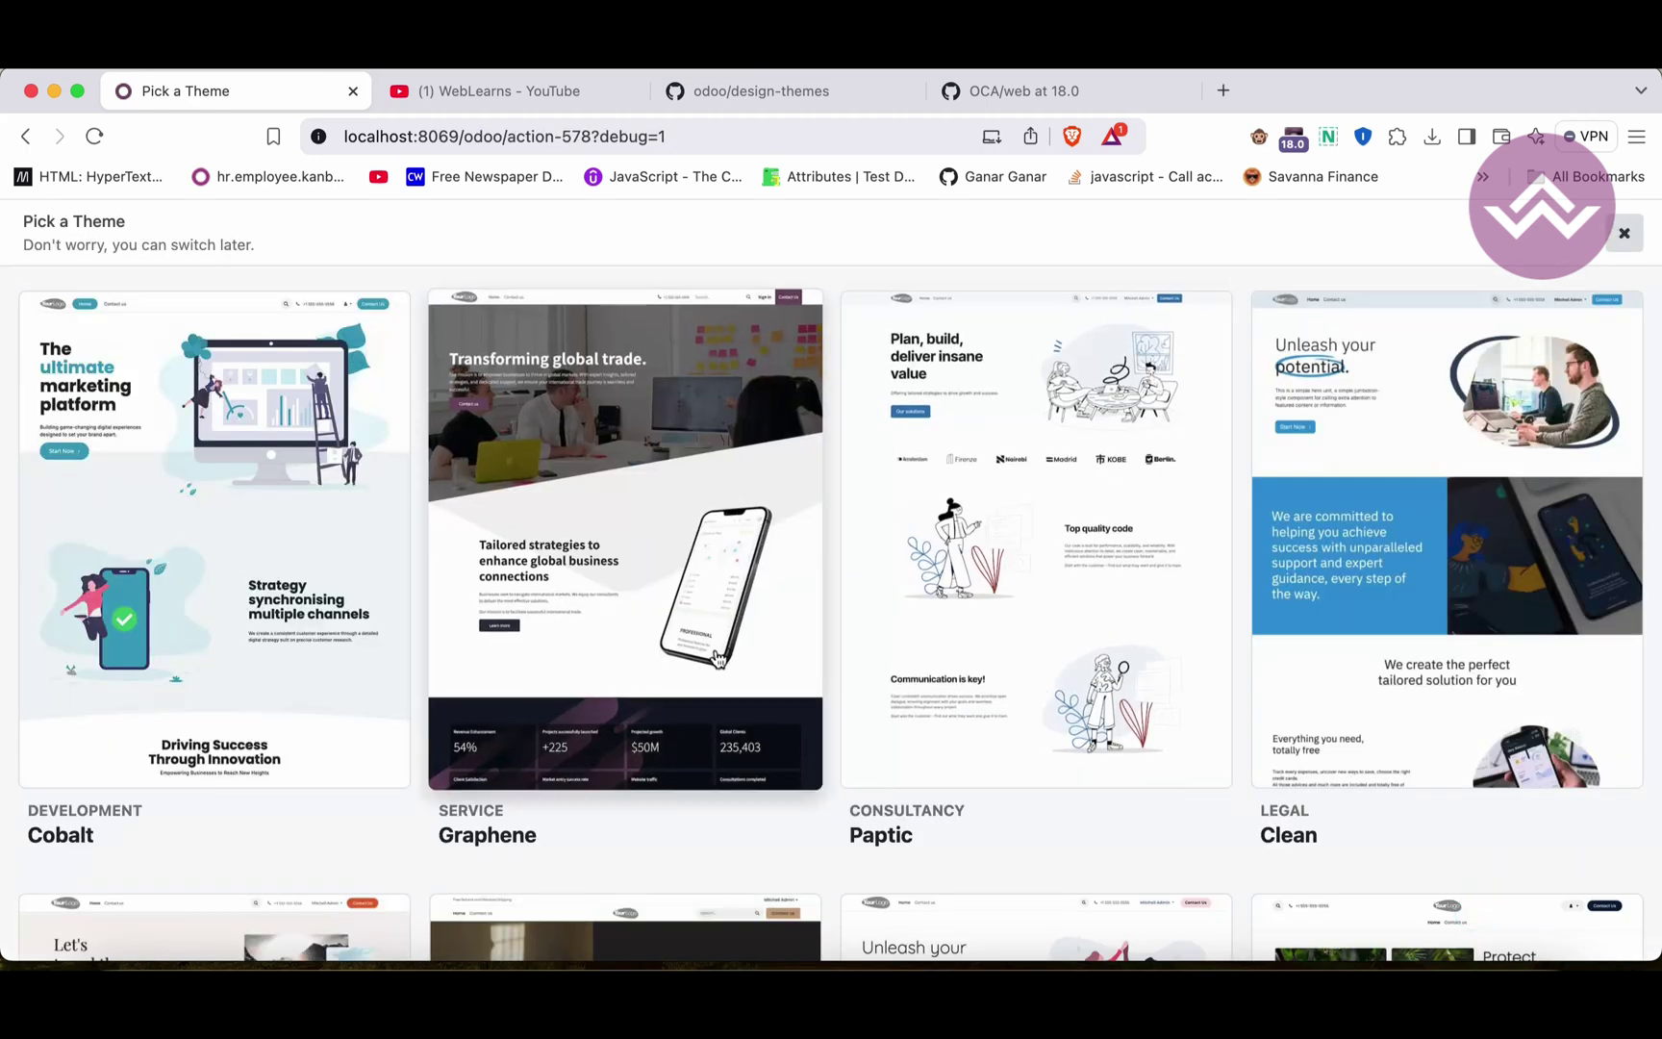
scroll(717, 658, down, 20)
scroll(714, 648, down, 3)
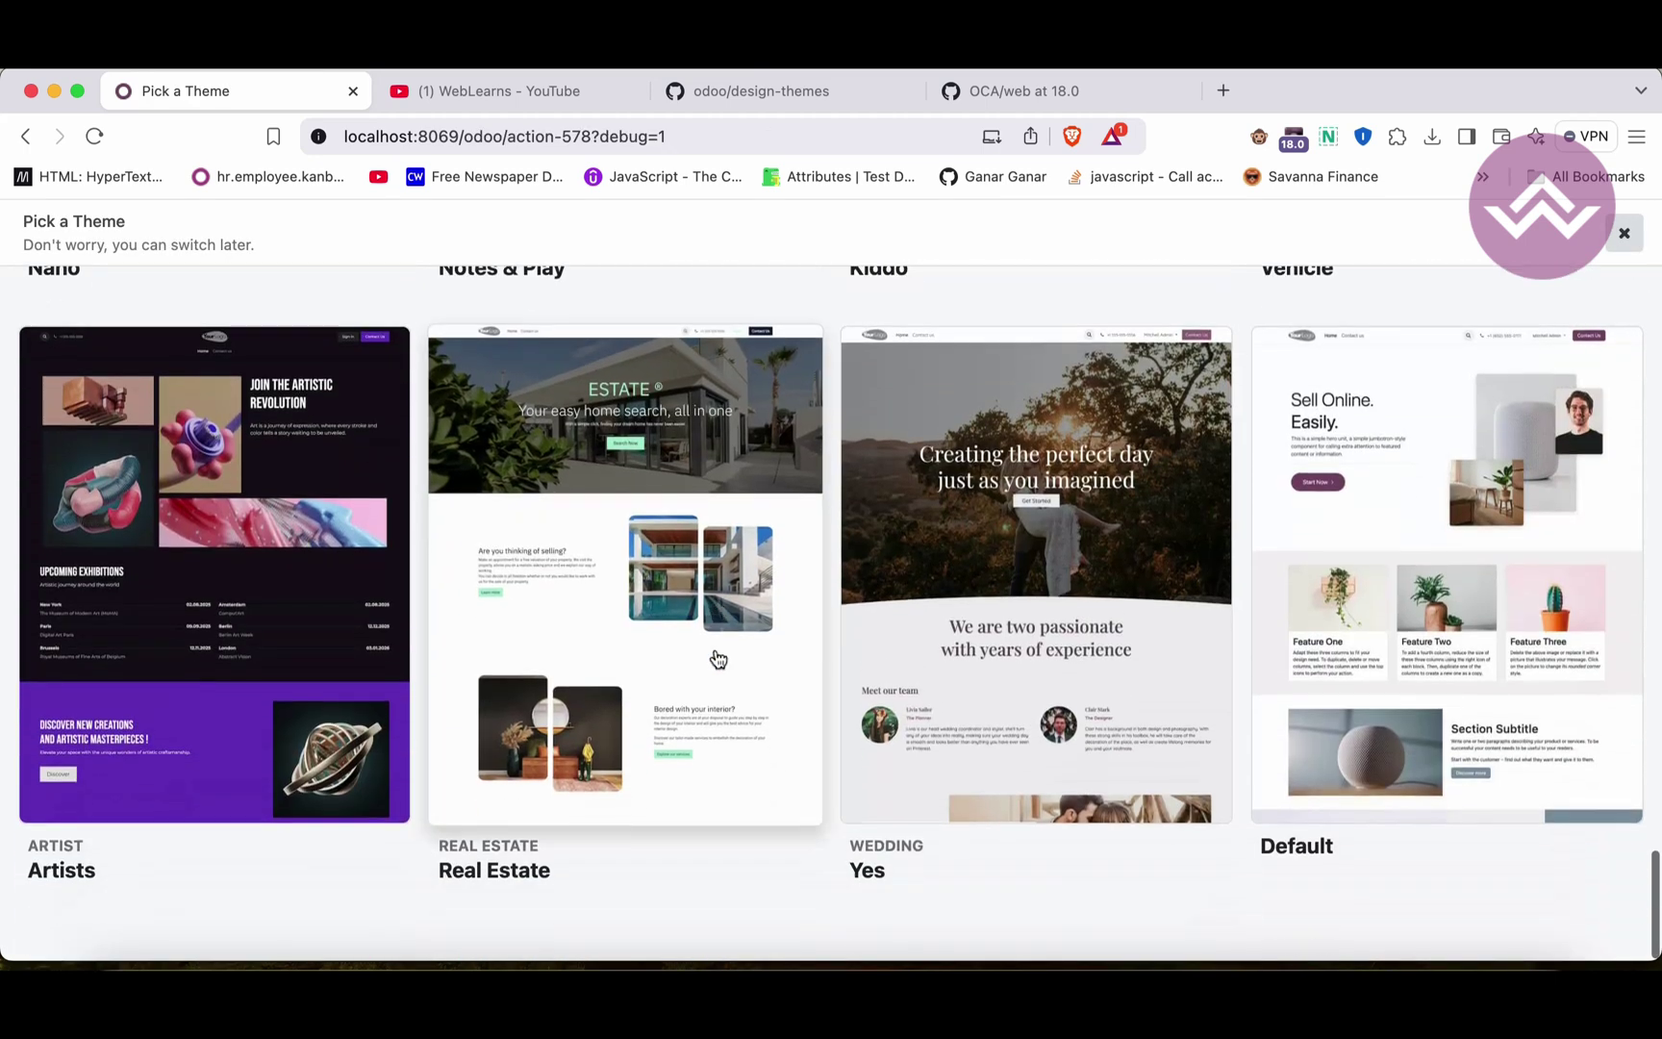
scroll(717, 657, up, 20)
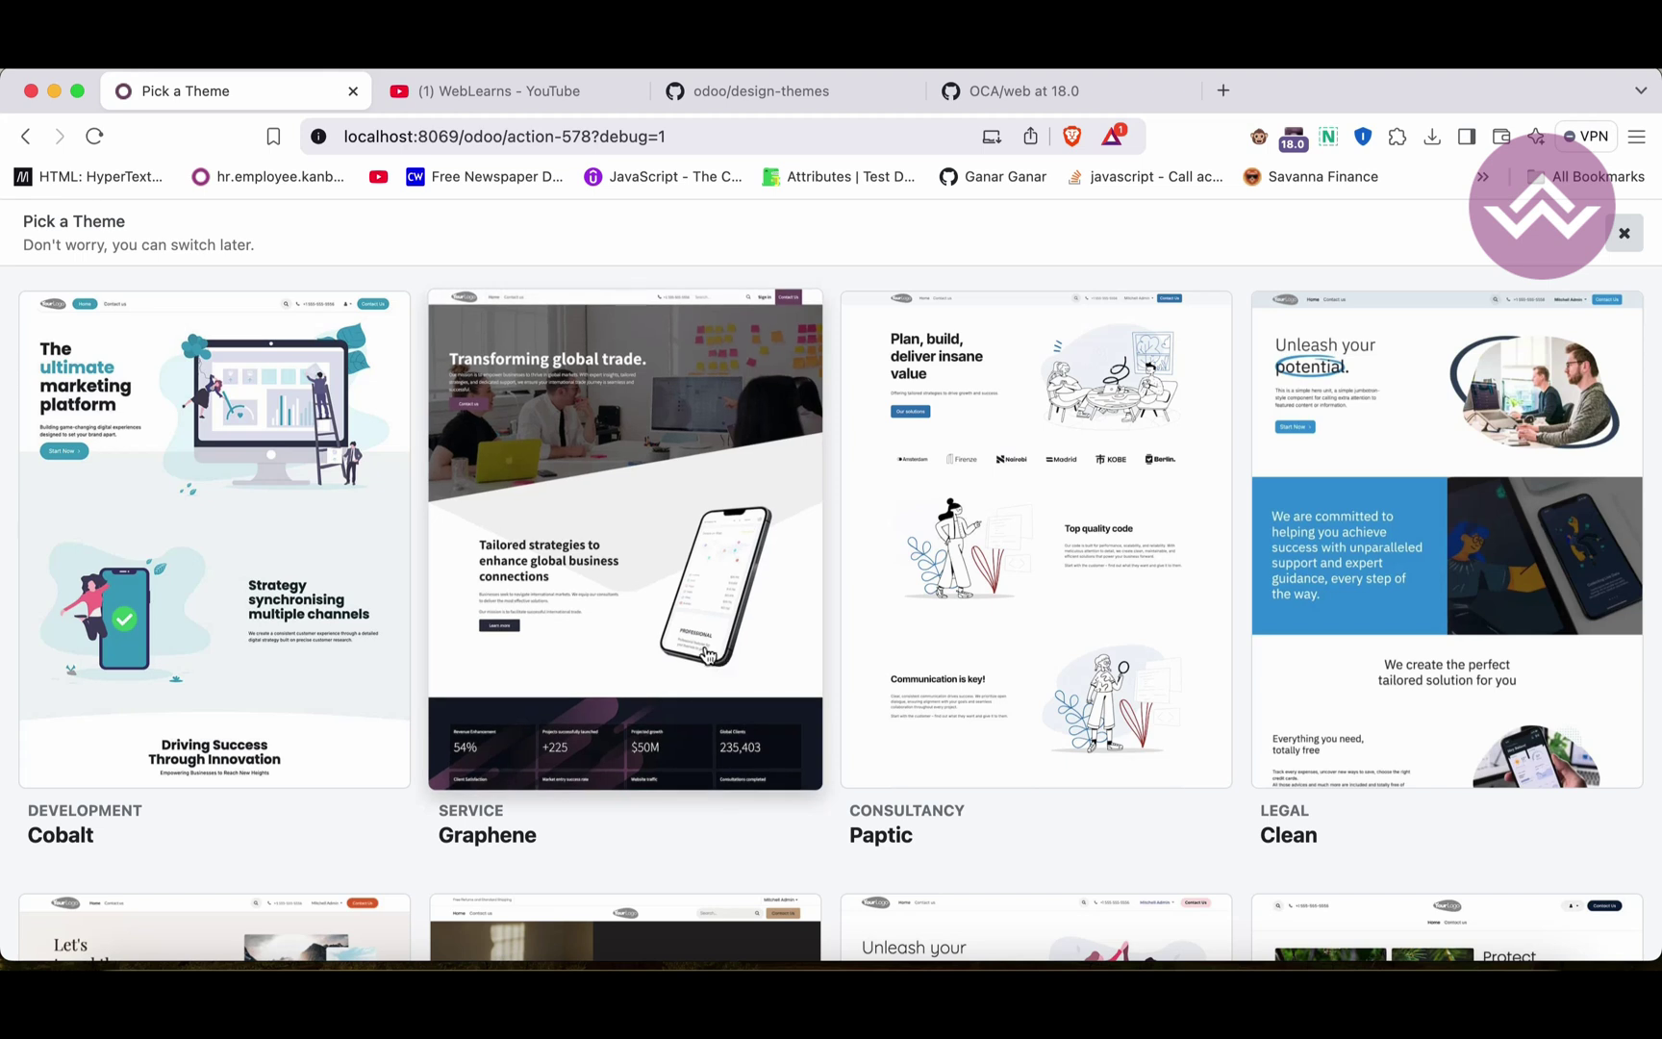
click(1051, 509)
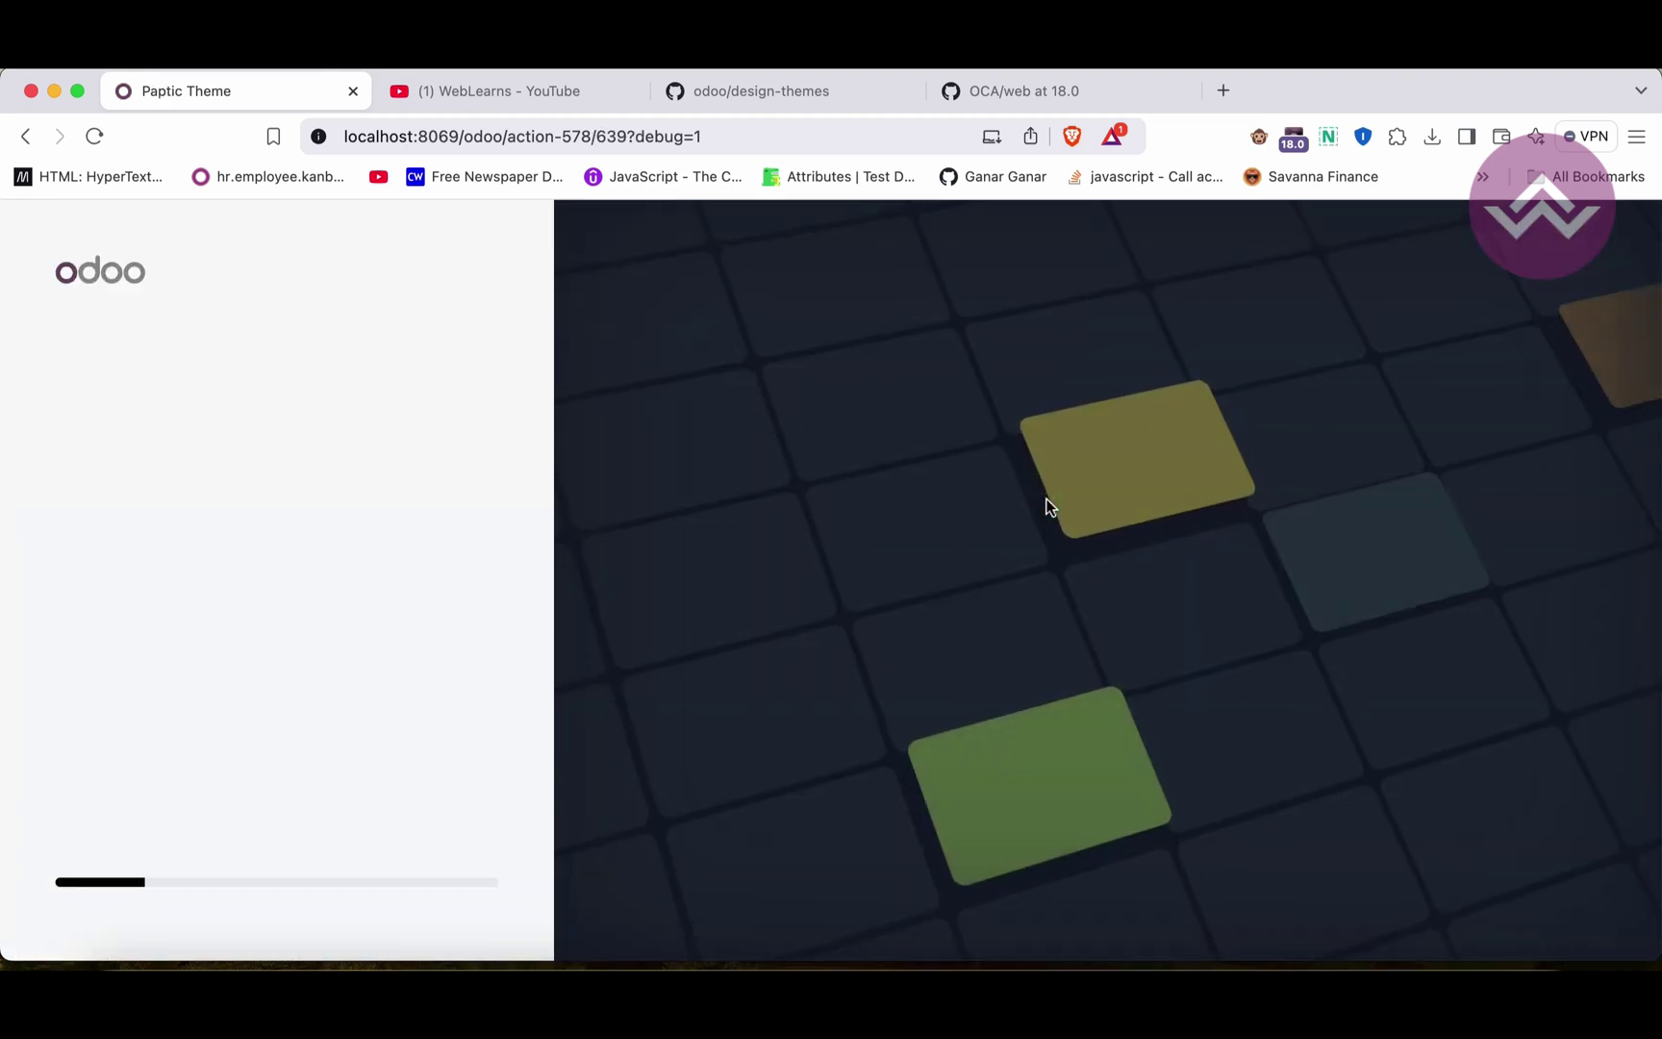
- Switch to Terminal and examine the server log lines that load theme_paptic
click(749, 962)
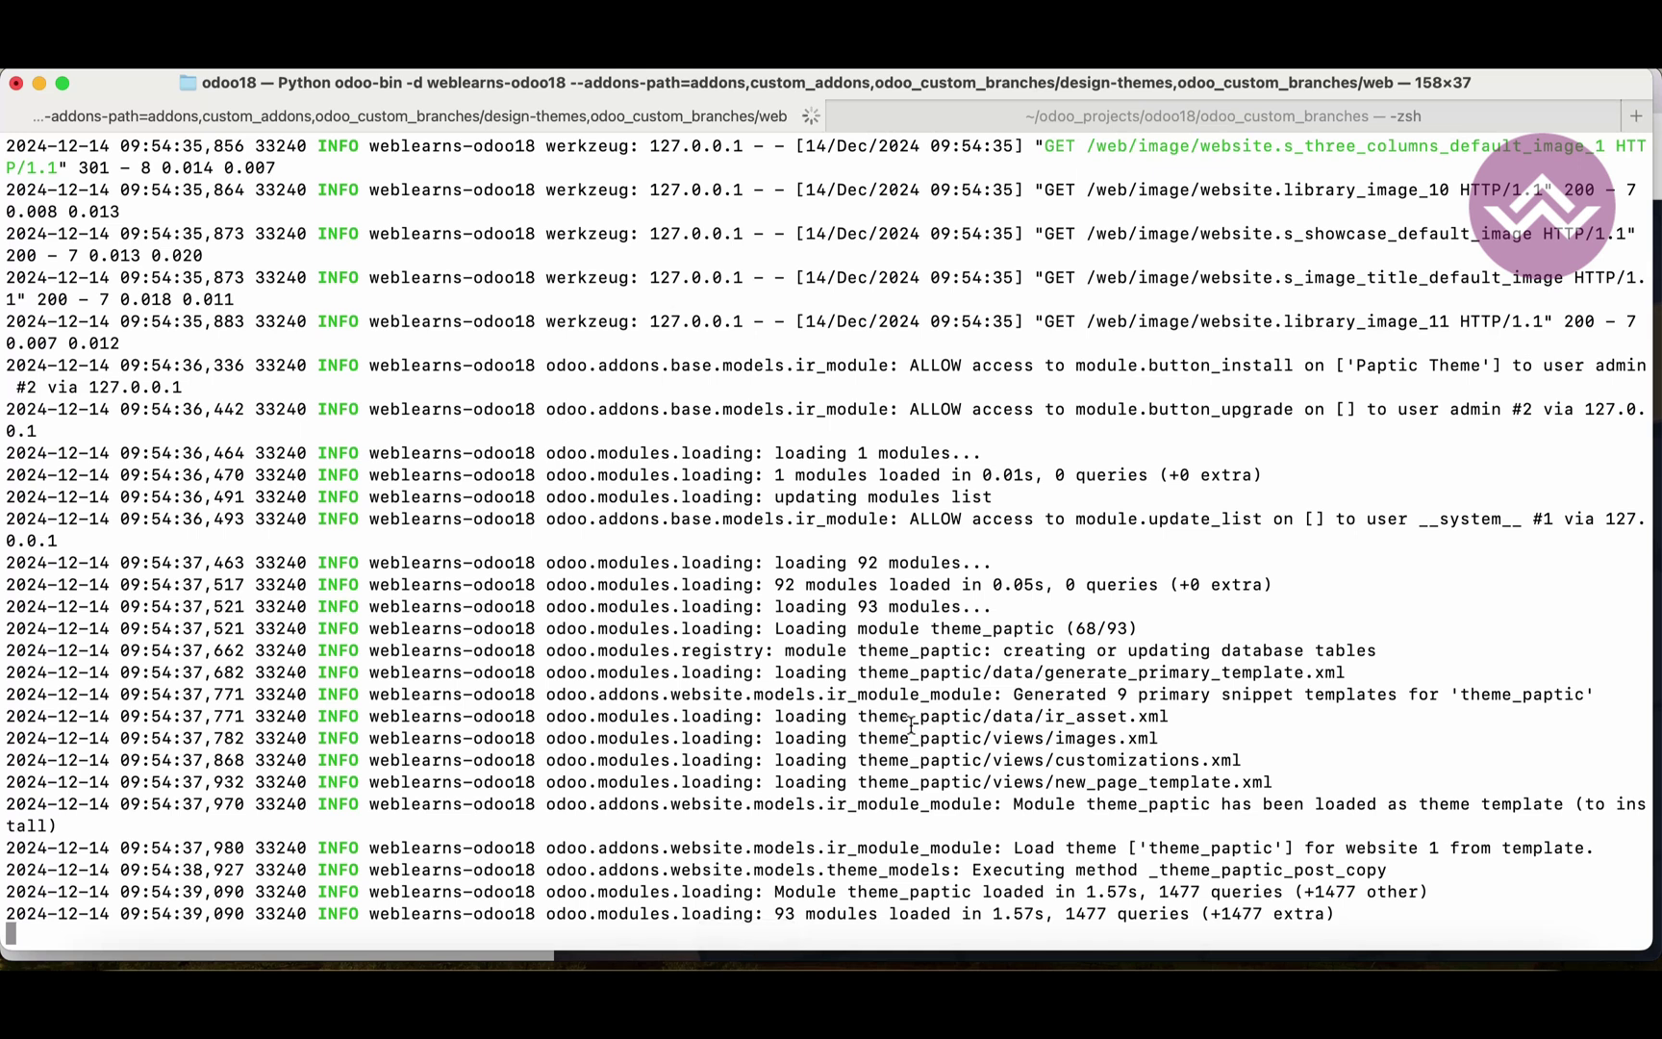
drag(921, 710, 922, 710)
scroll(922, 710, up, 3)
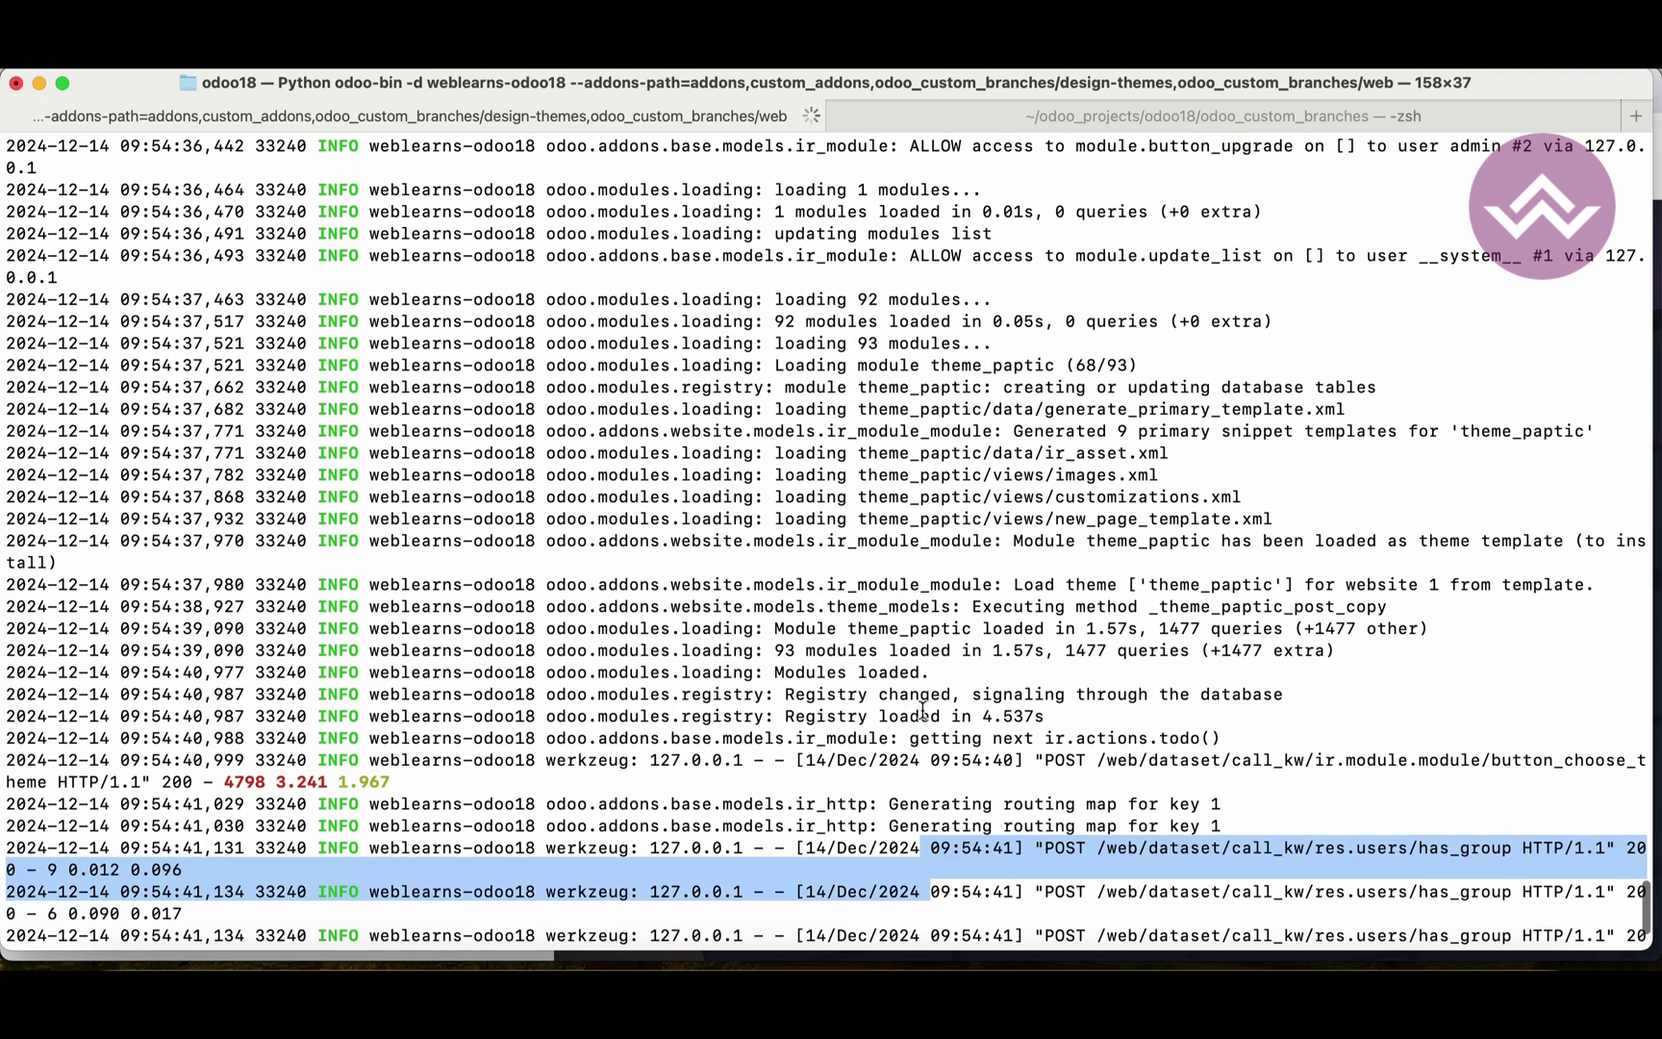
triple_click(898, 433)
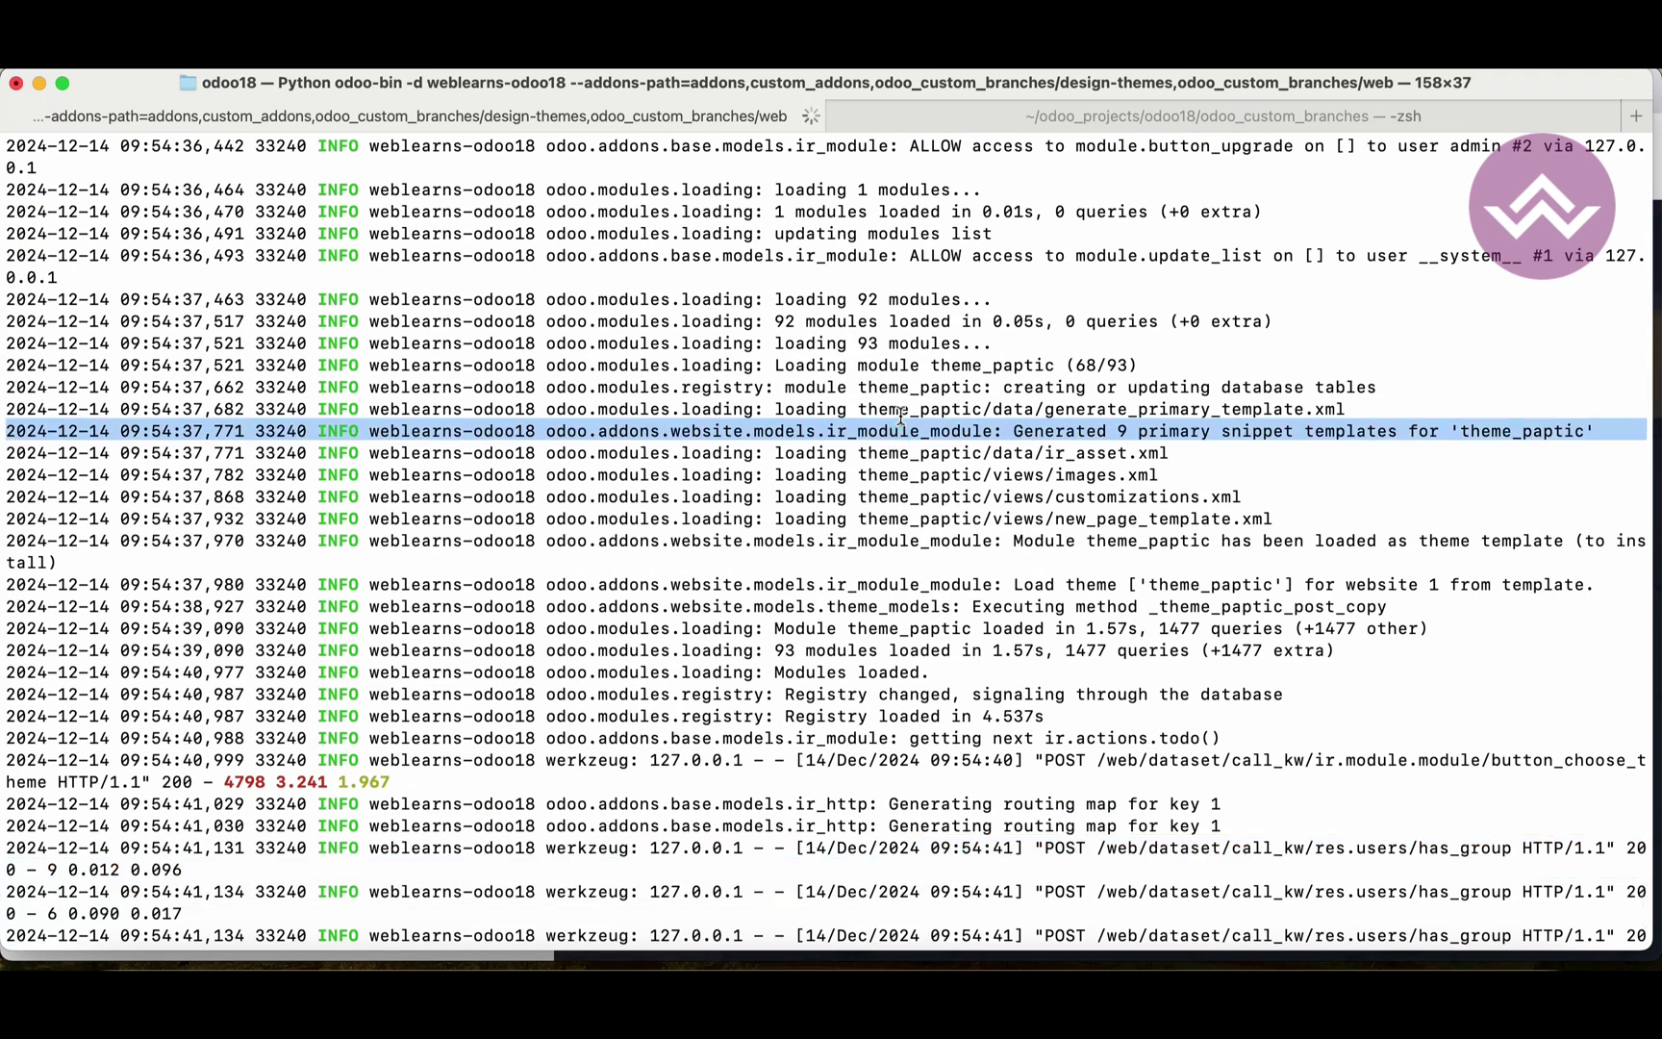
double_click(899, 410)
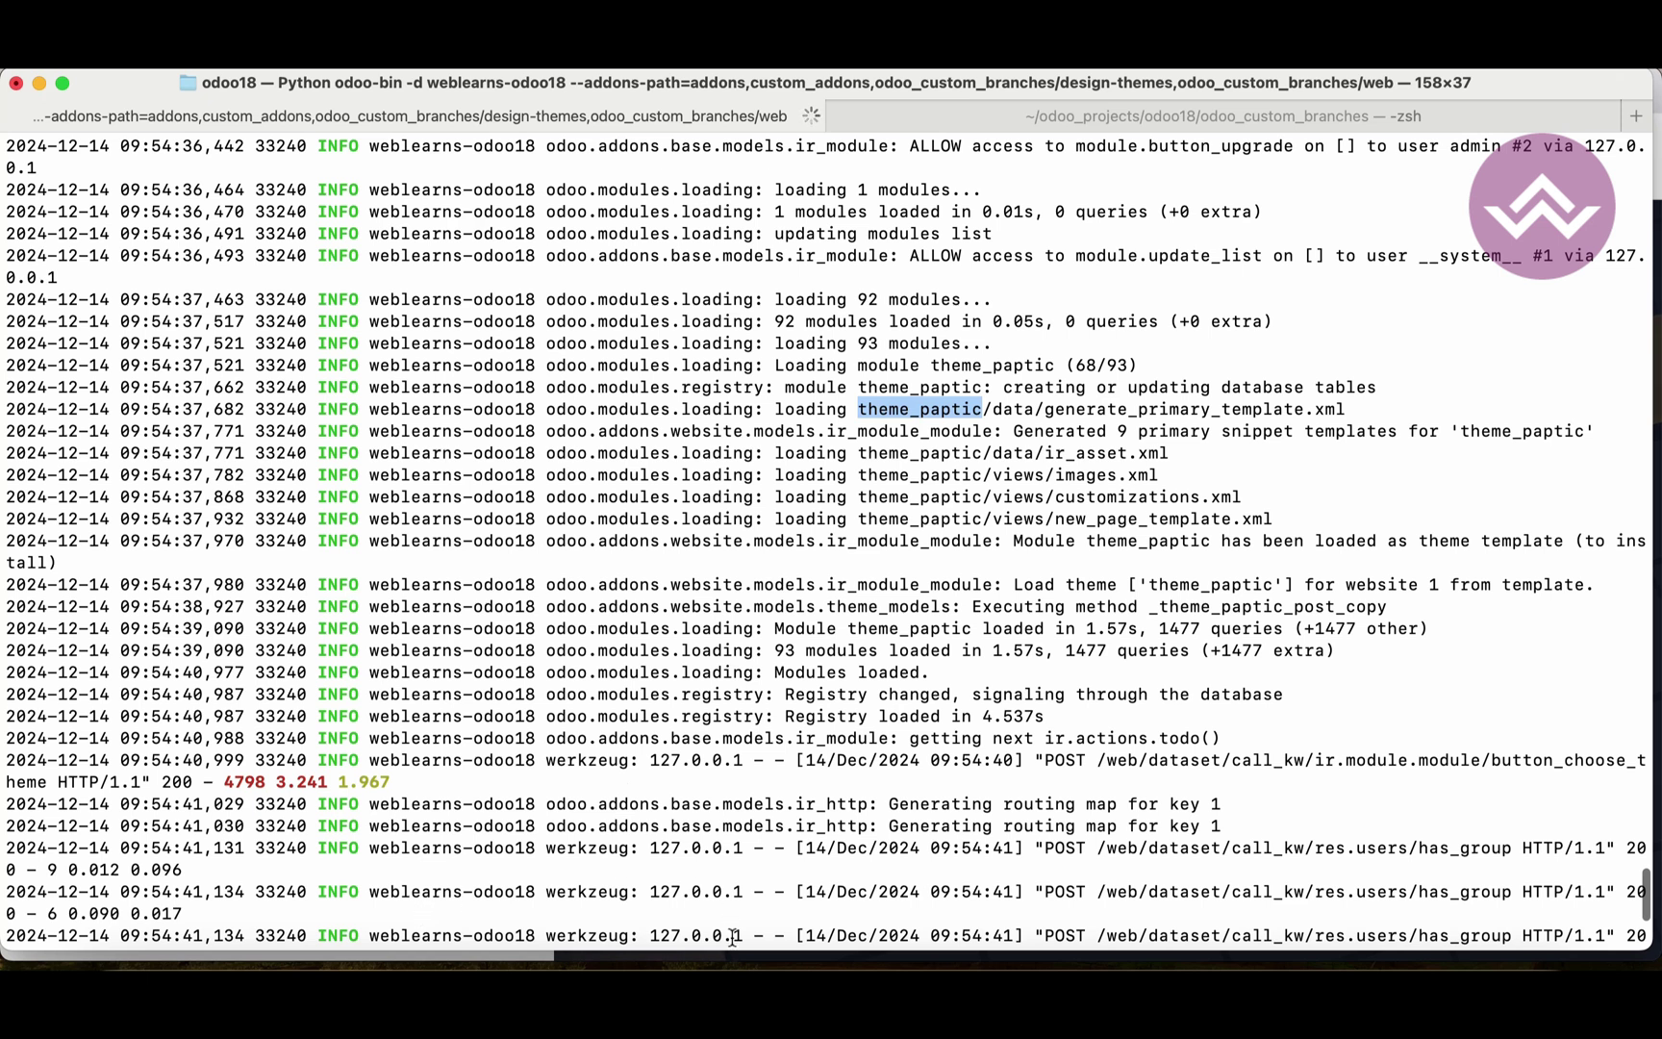
- In the second terminal session, change to the design-themes folder, list its contents and locate theme_paptic
click(947, 119)
text(cd des)
key(Tab)
key(Return)
text(ls)
key(Return)
double_click(1022, 318)
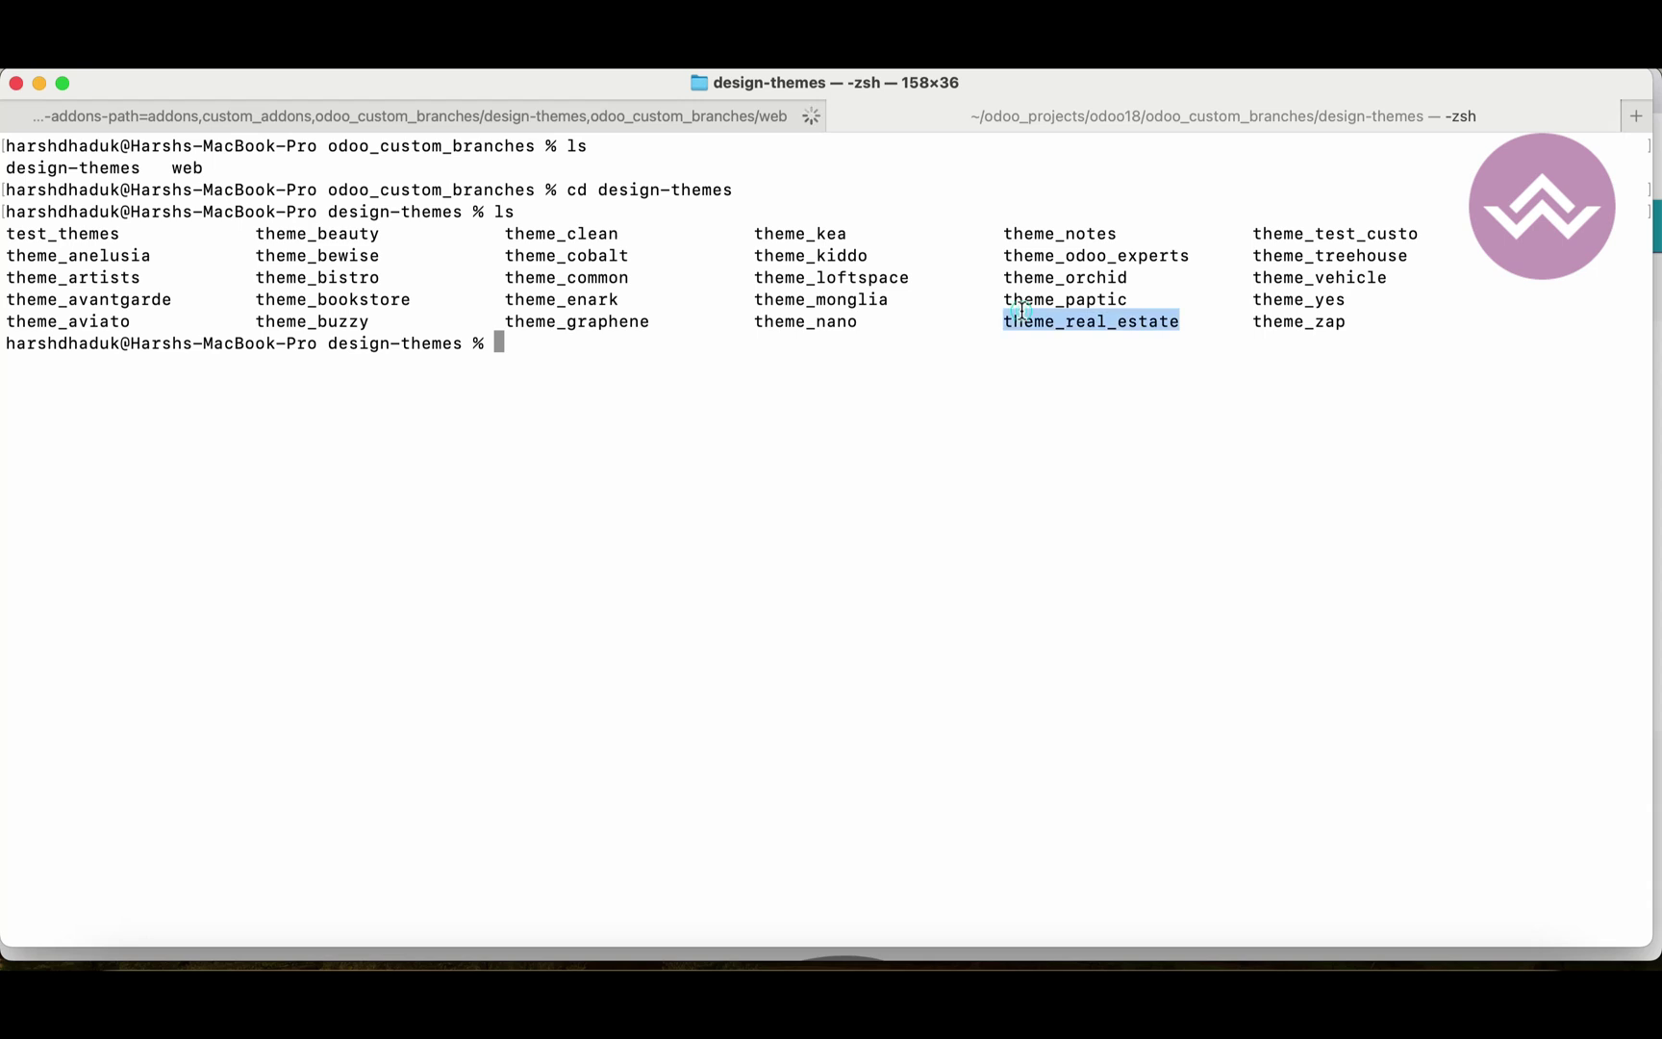
double_click(1029, 300)
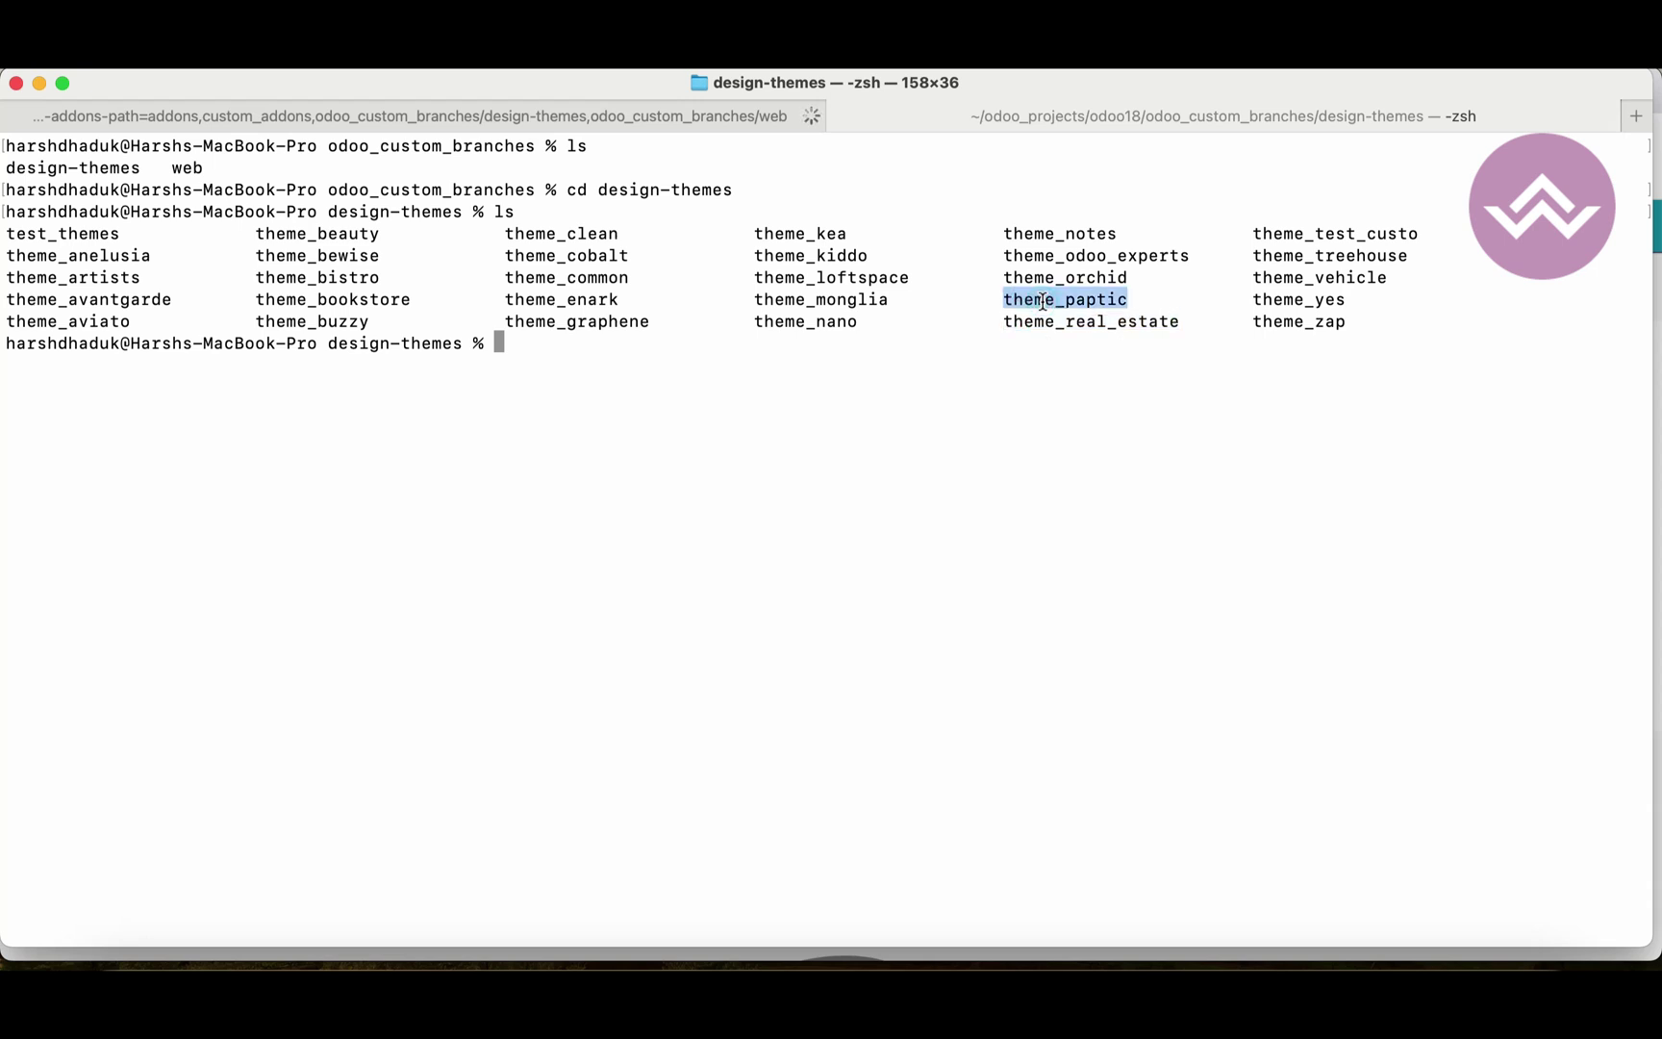
- Return to the website in Brave Browser and look over its Home and Contact us pages
click(704, 117)
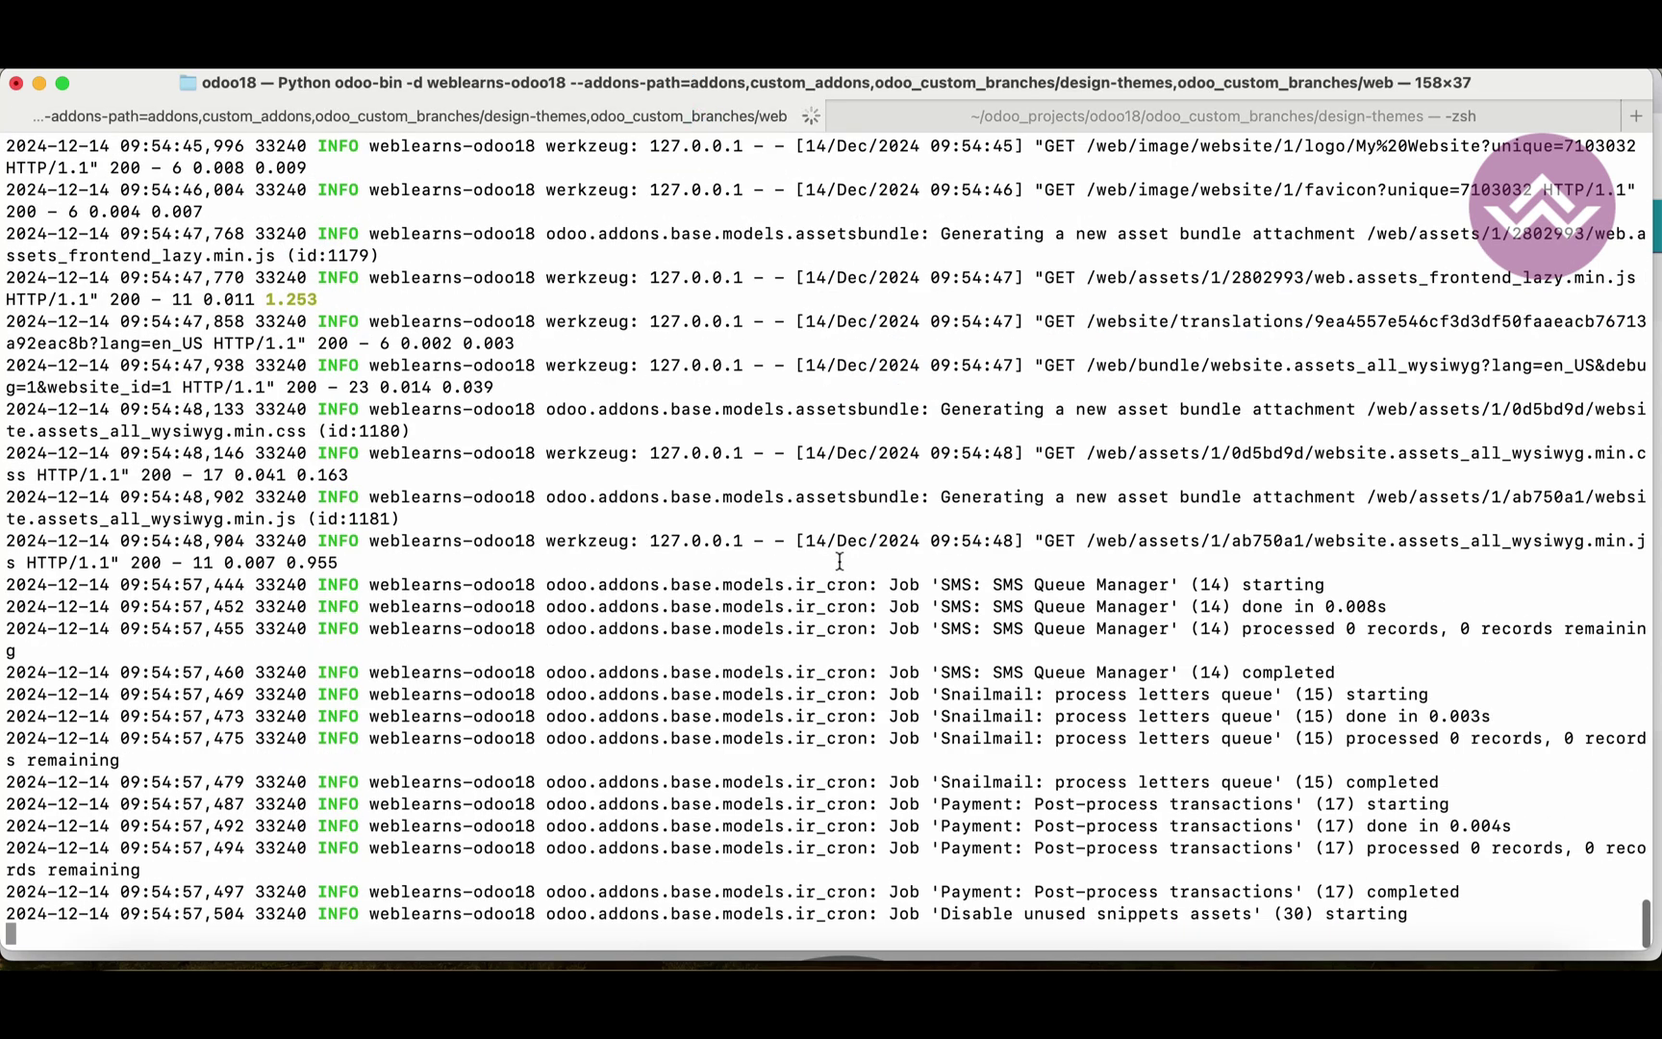
click(392, 962)
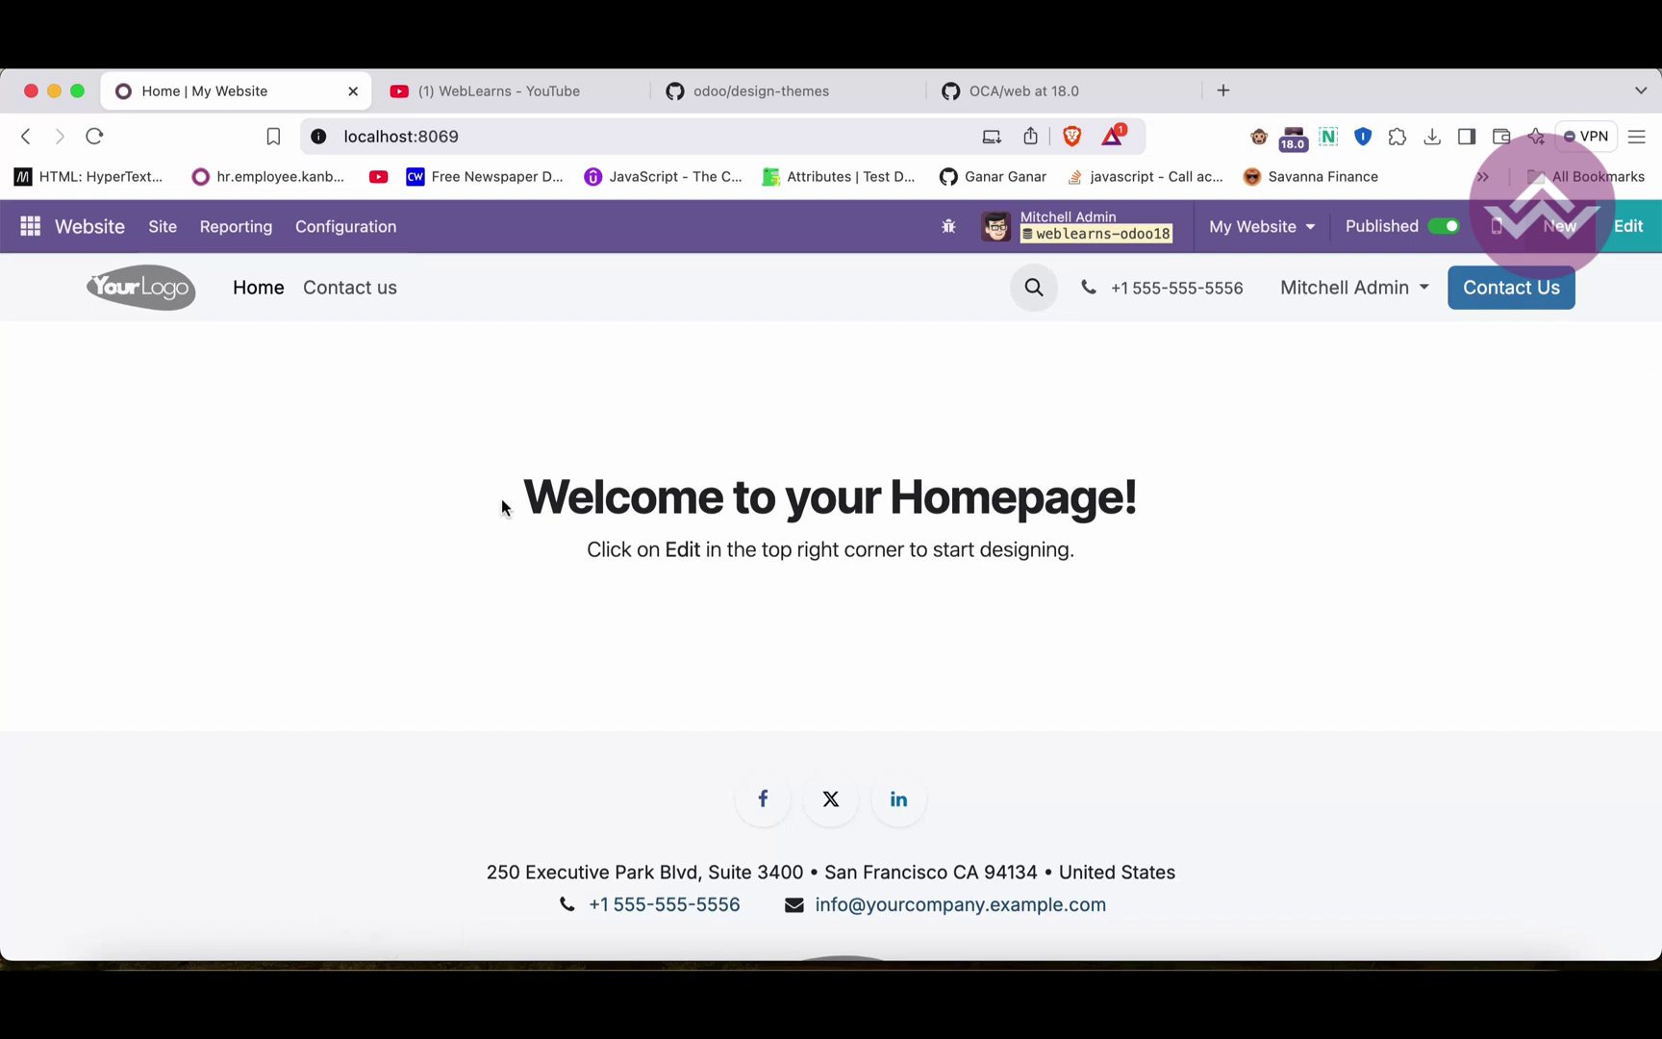
scroll(471, 415, down, 3)
scroll(471, 416, up, 3)
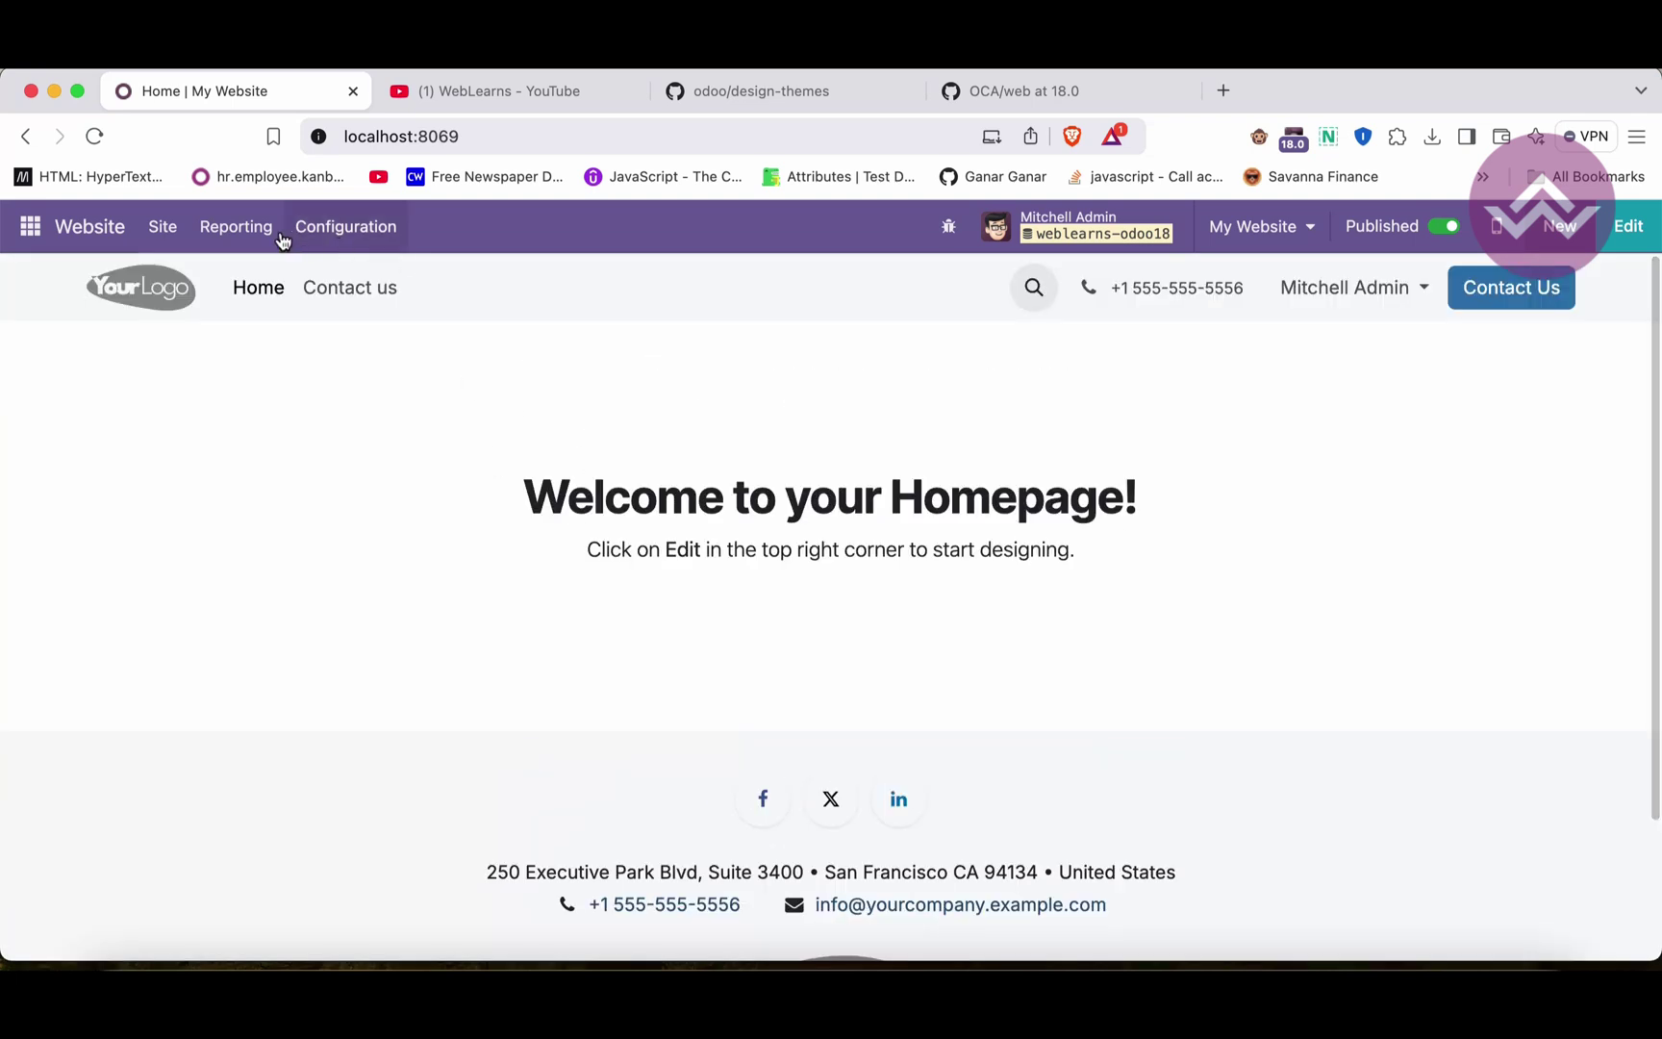
click(355, 288)
scroll(416, 495, down, 5)
scroll(416, 494, up, 5)
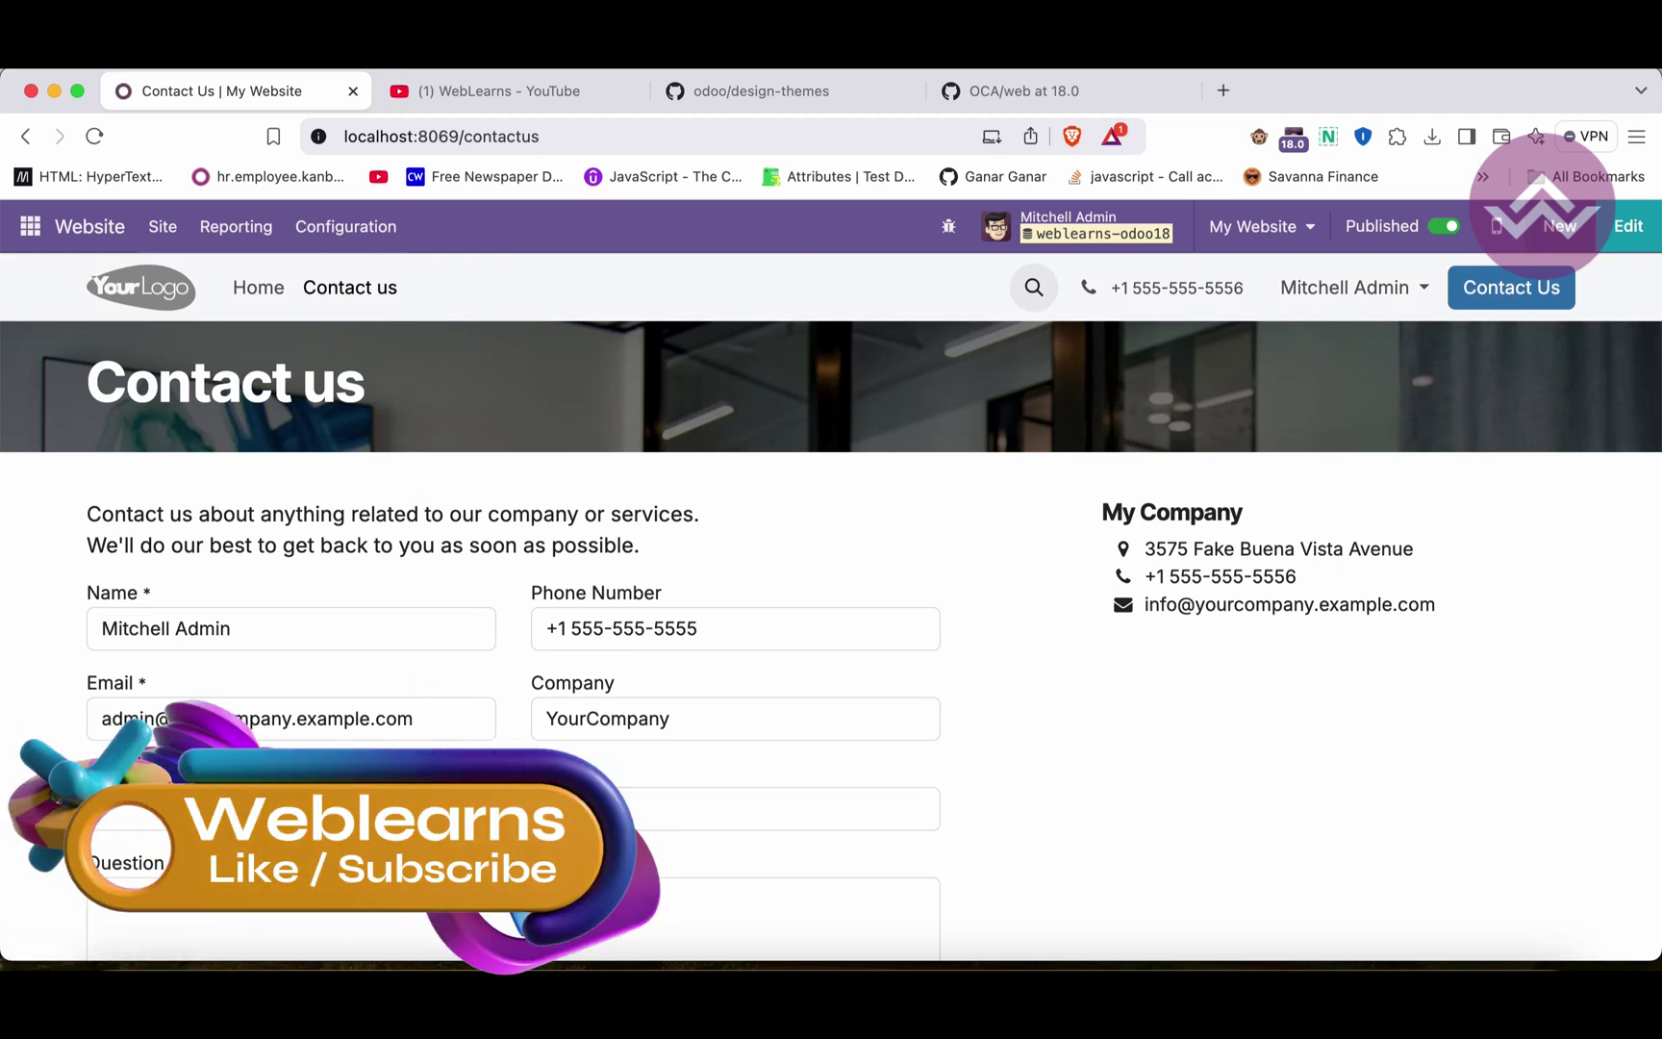
- Return to Terminal, stop the running Odoo server and clear the screen
click(301, 962)
click(646, 957)
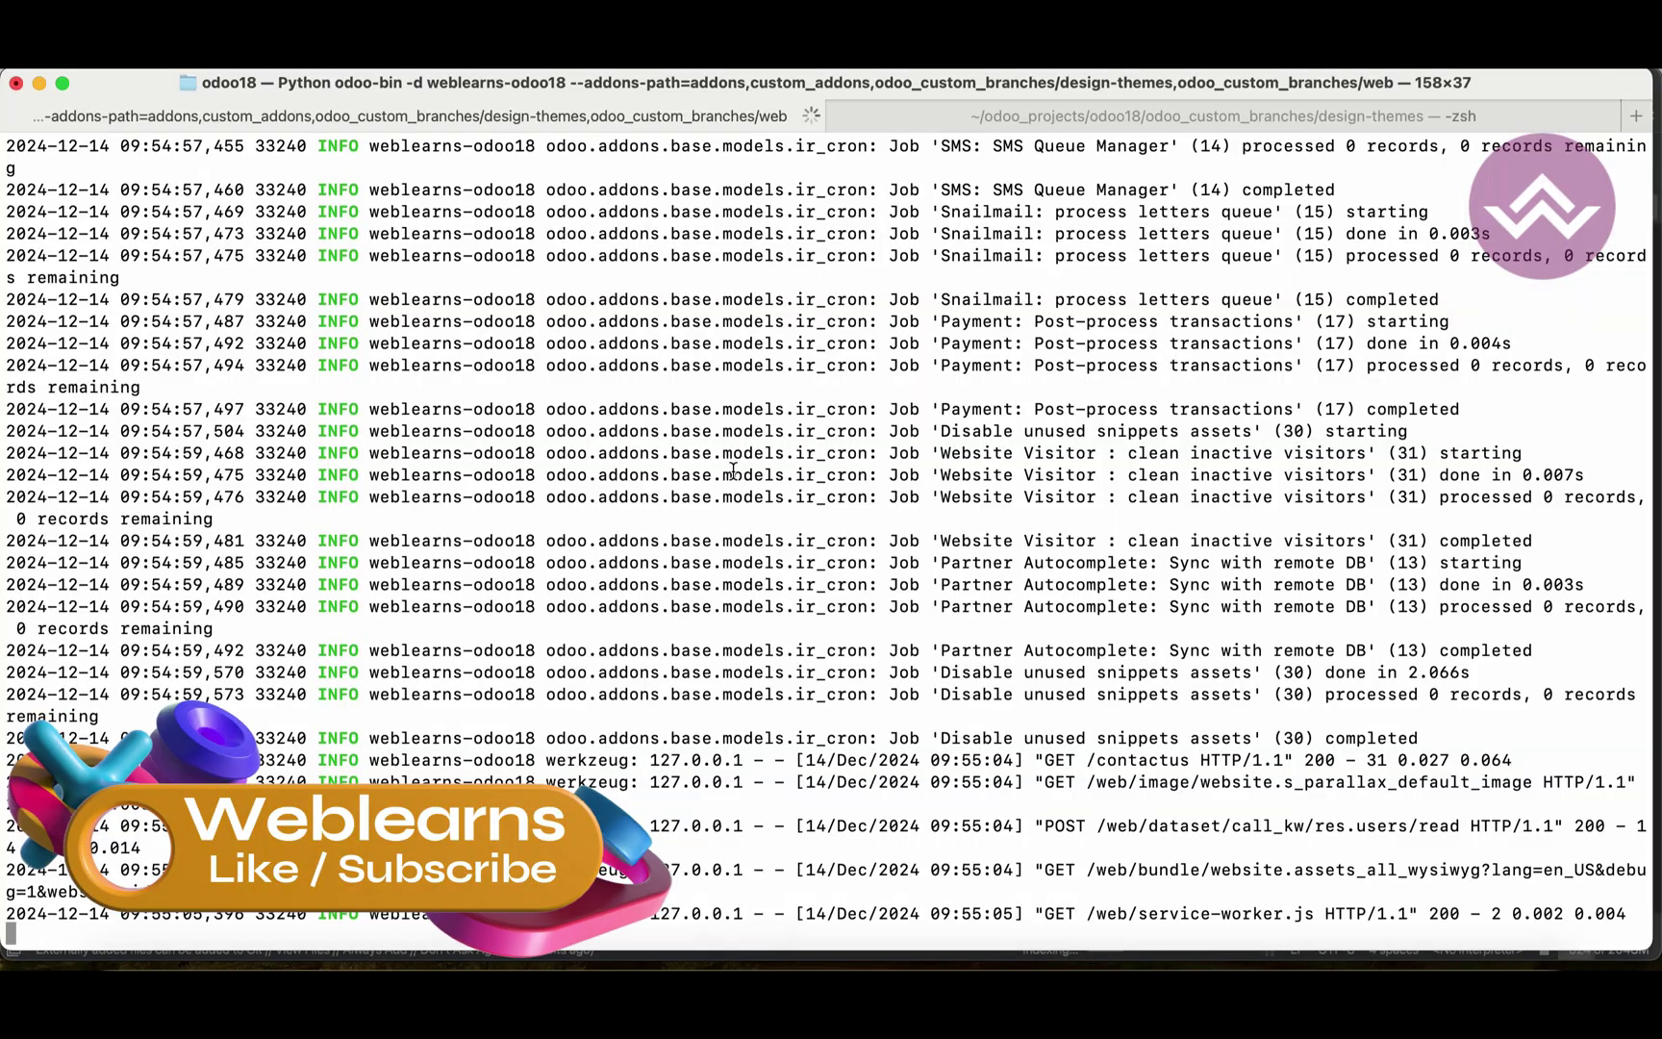
key(ctrl+c)
key(ctrl+c)
text(cla)
key(BackSpace)
text(ear)
key(Return)
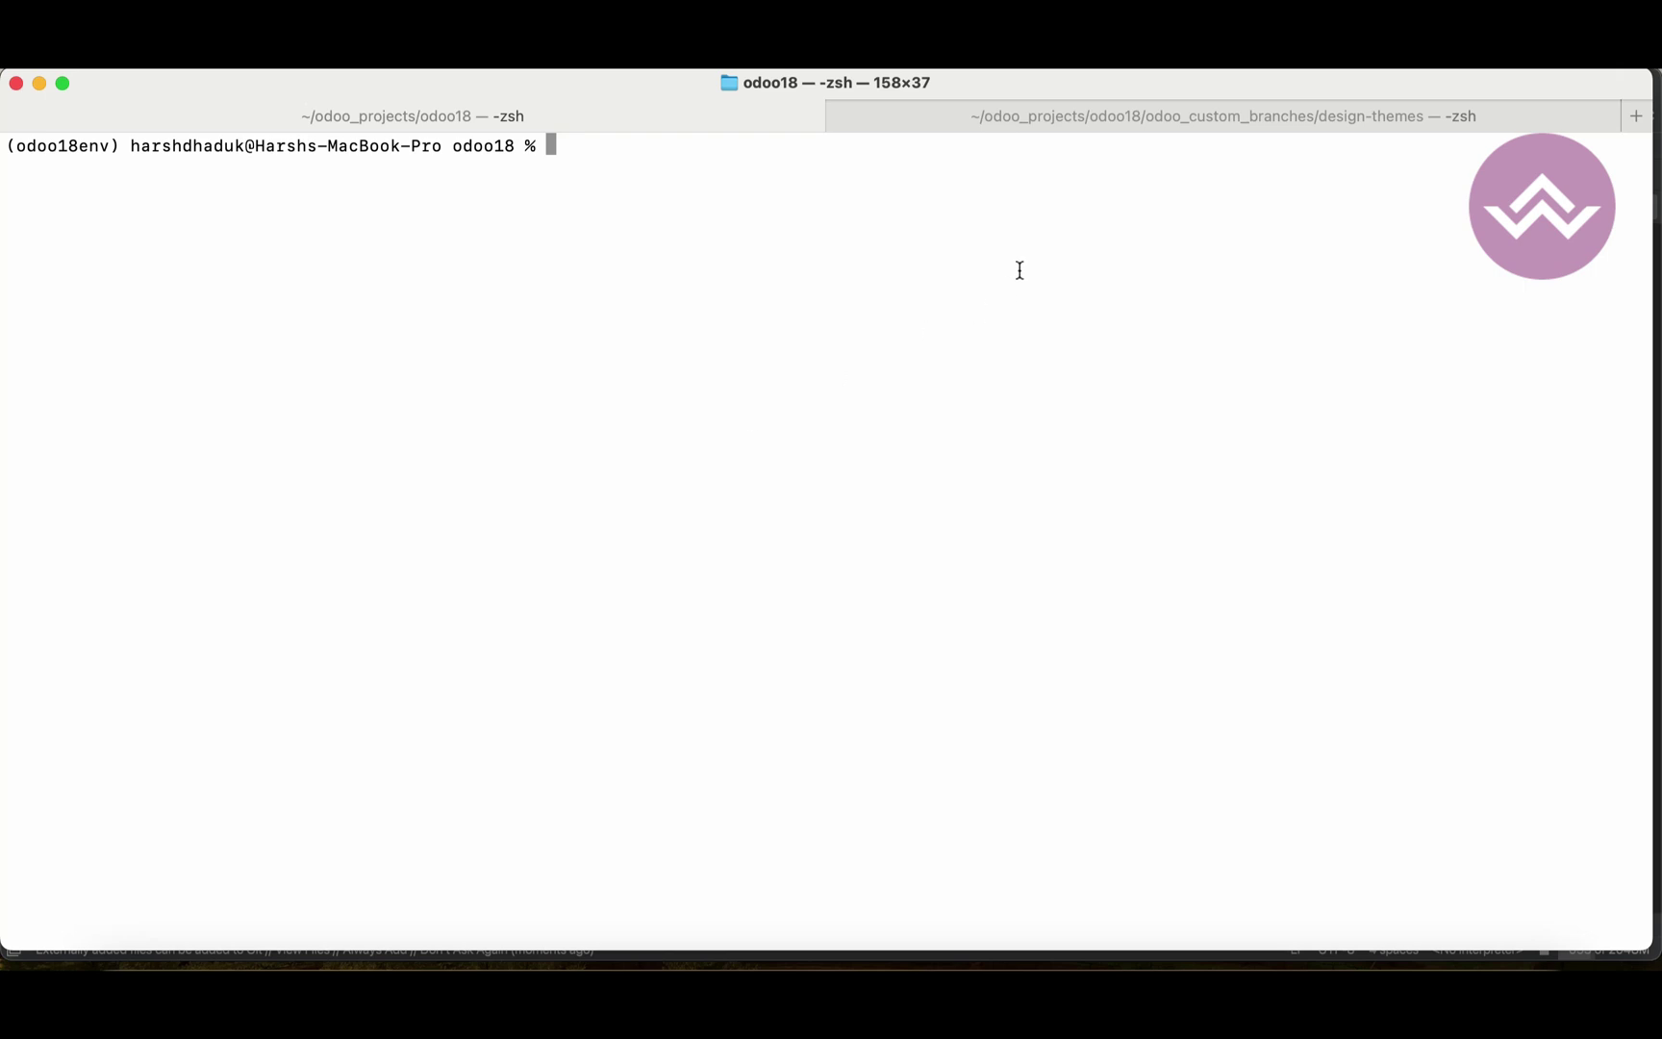
- Enter the odoo-bin command for weblearns-odoo18 with addons, custom_addons, odoo_custom_branches/design-themes and odoo_custom_branches/web as addons paths, without running it
click(995, 125)
click(710, 124)
text(python odoo-bin -d weblearns-odoo18 --addons-path=addons,custom_addons,odoo_custom_branches/design-themes,odoo_custom_branches/web)
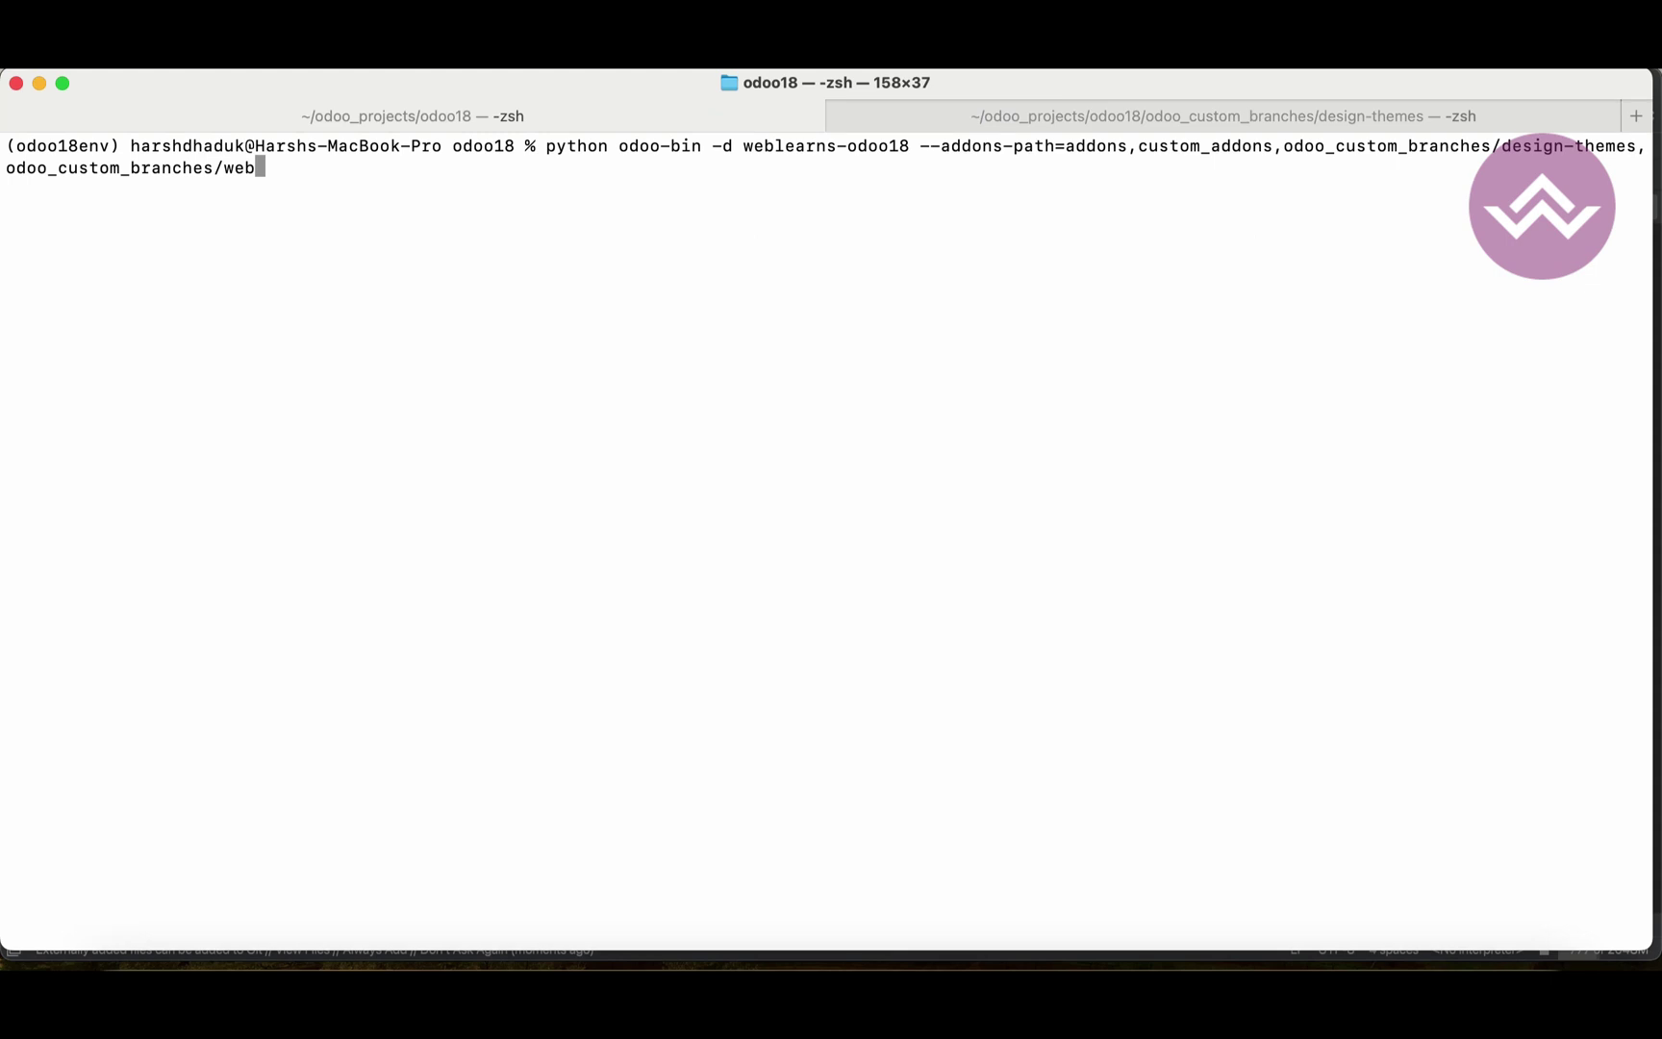
text( -)
drag(1065, 151, 1491, 149)
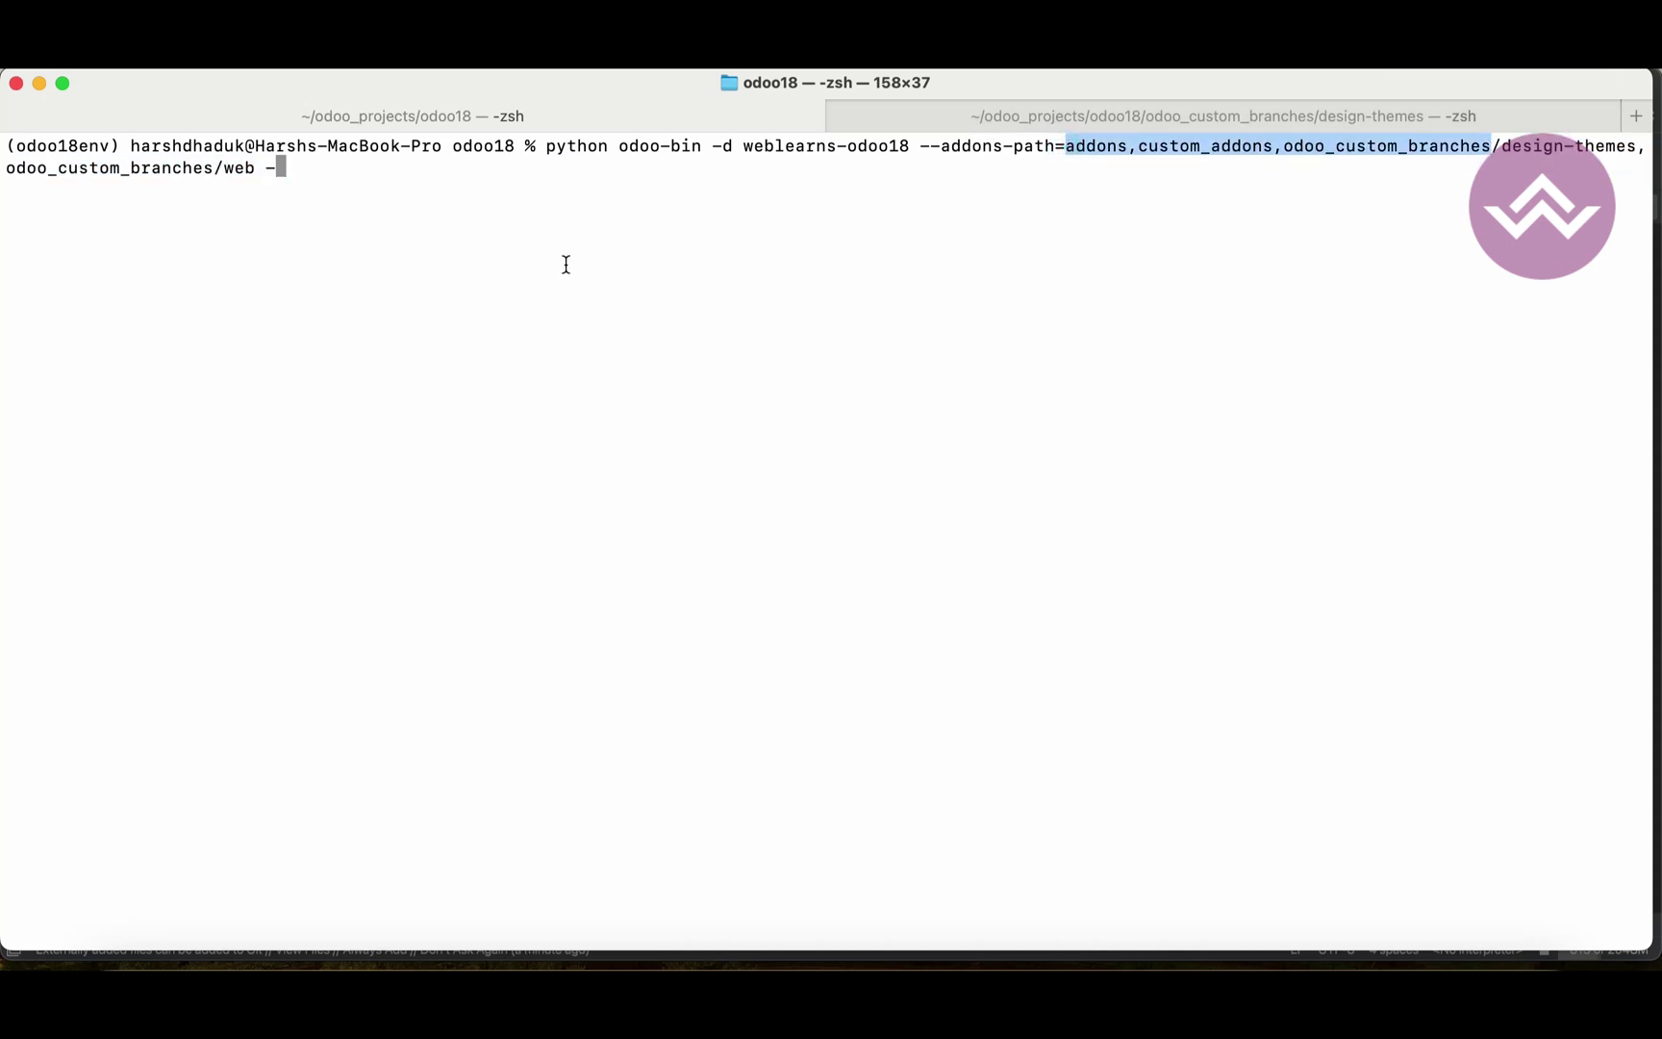
- Switch to PyCharm, open weblearns.conf and enable soft-wrap in its editor
click(301, 996)
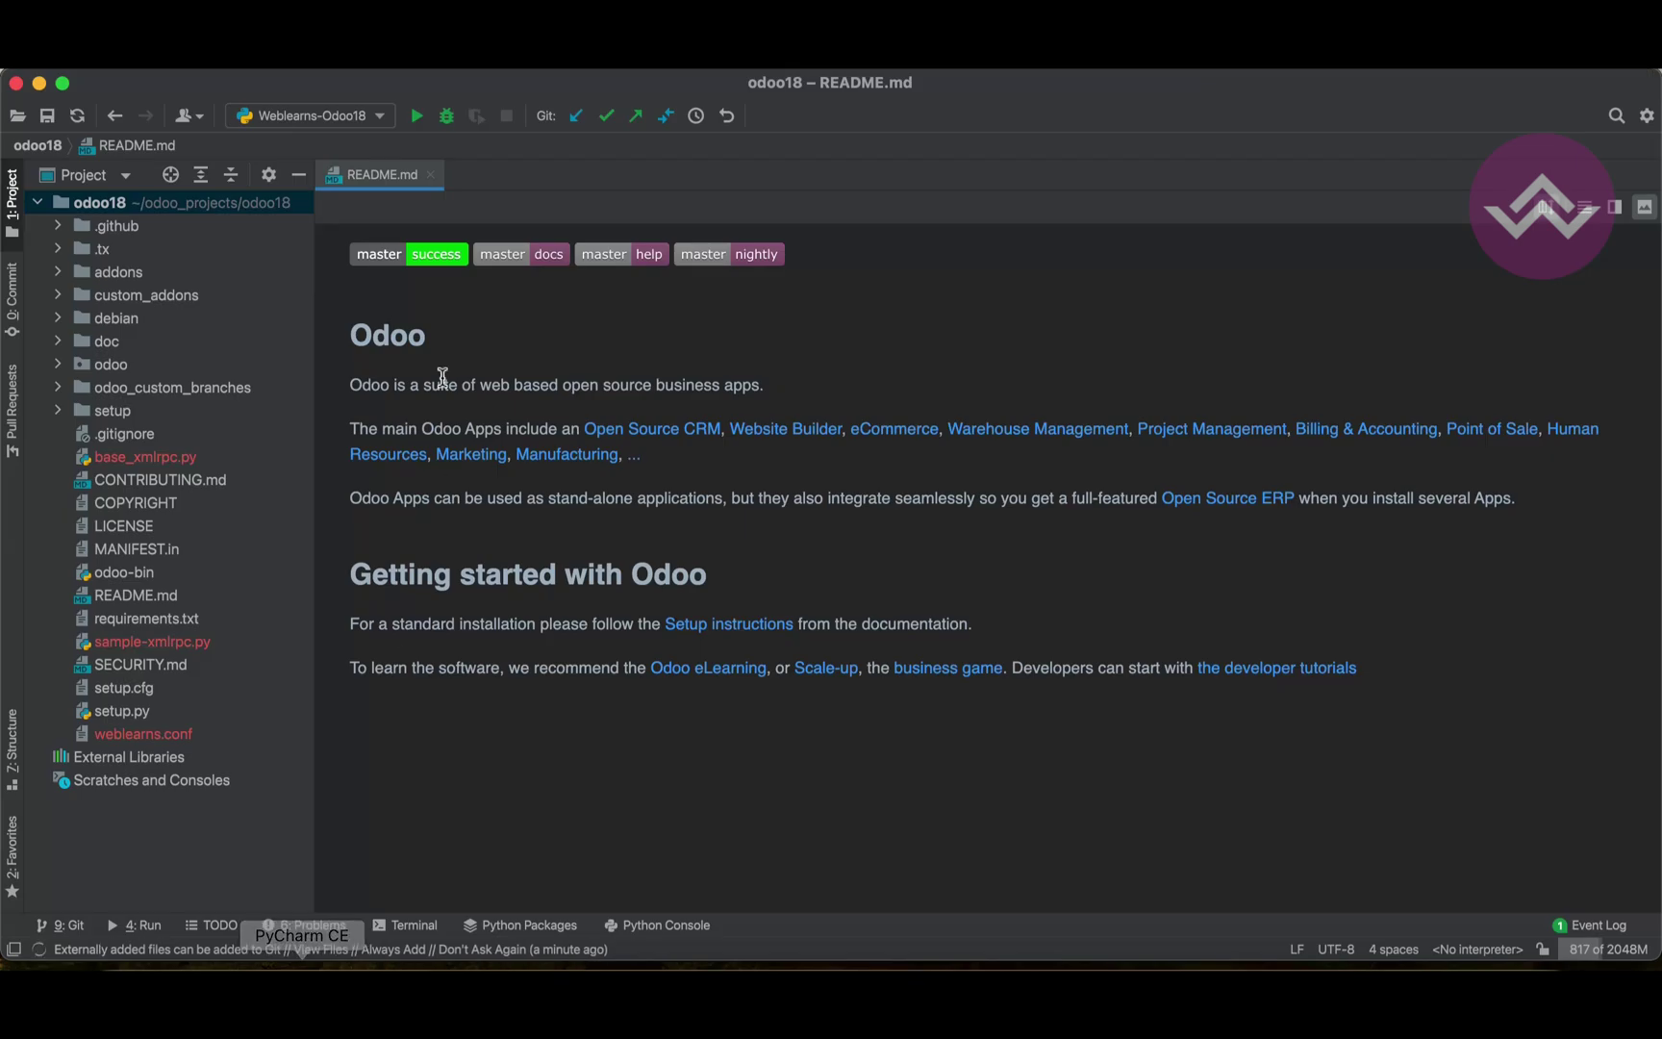
double_click(145, 734)
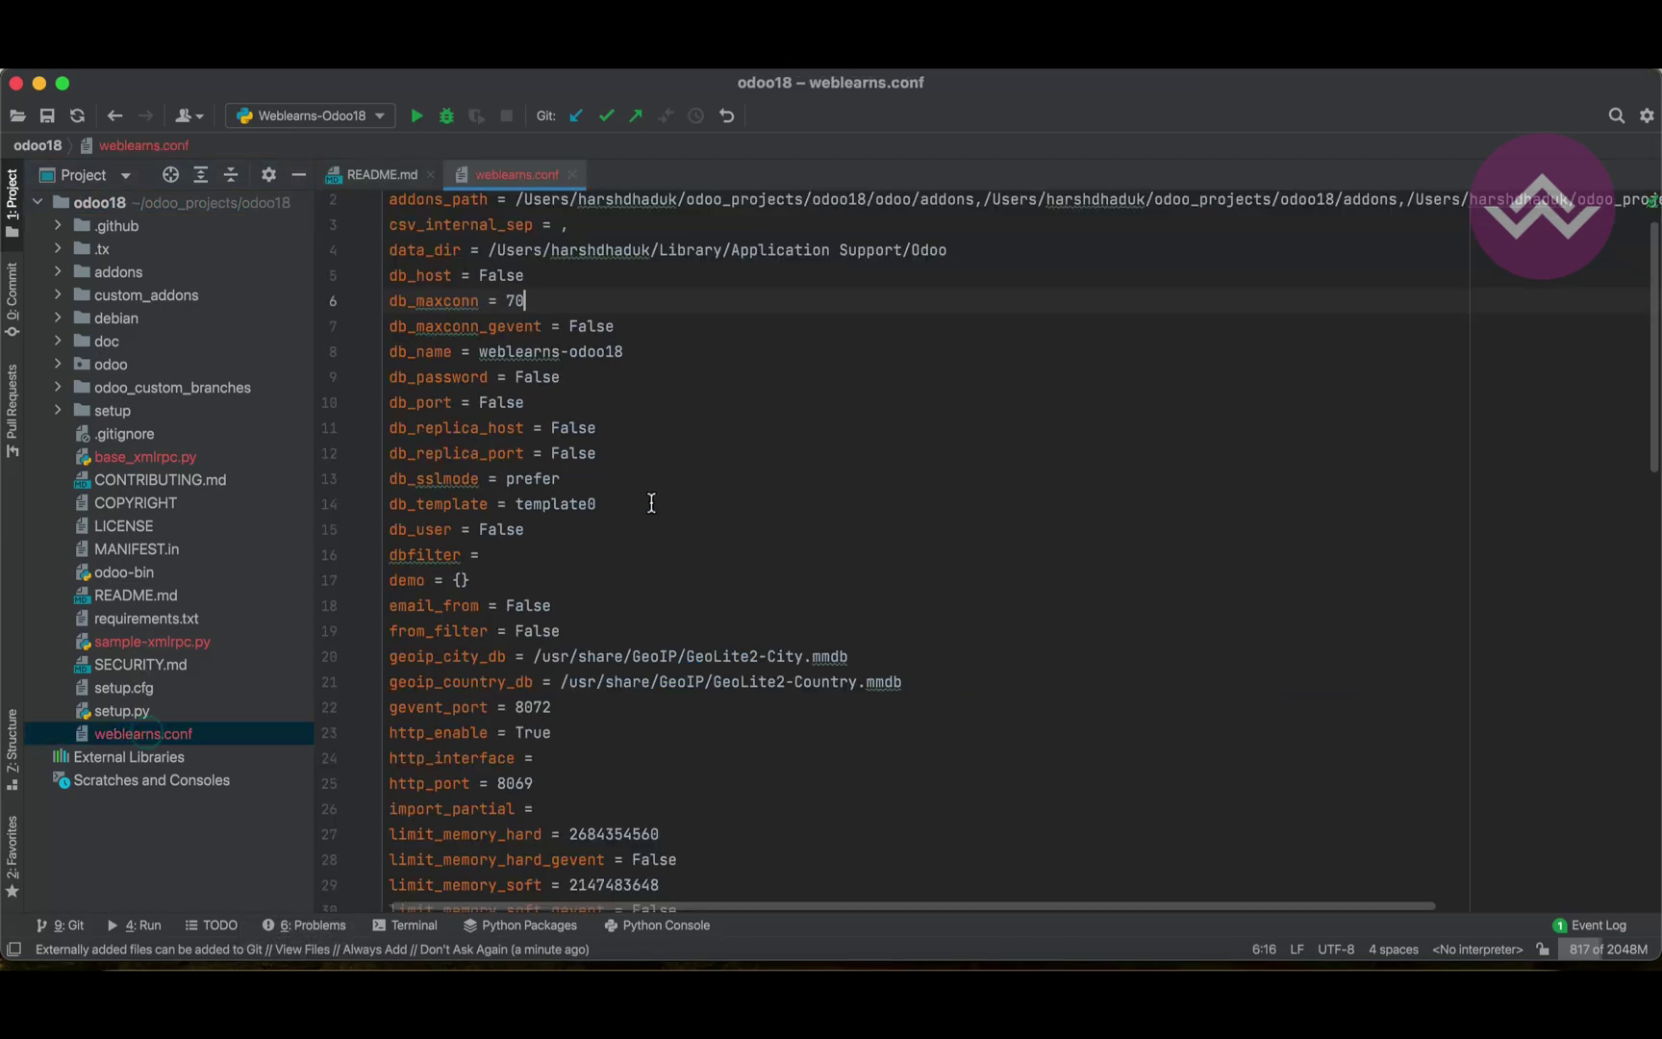
right_click(367, 285)
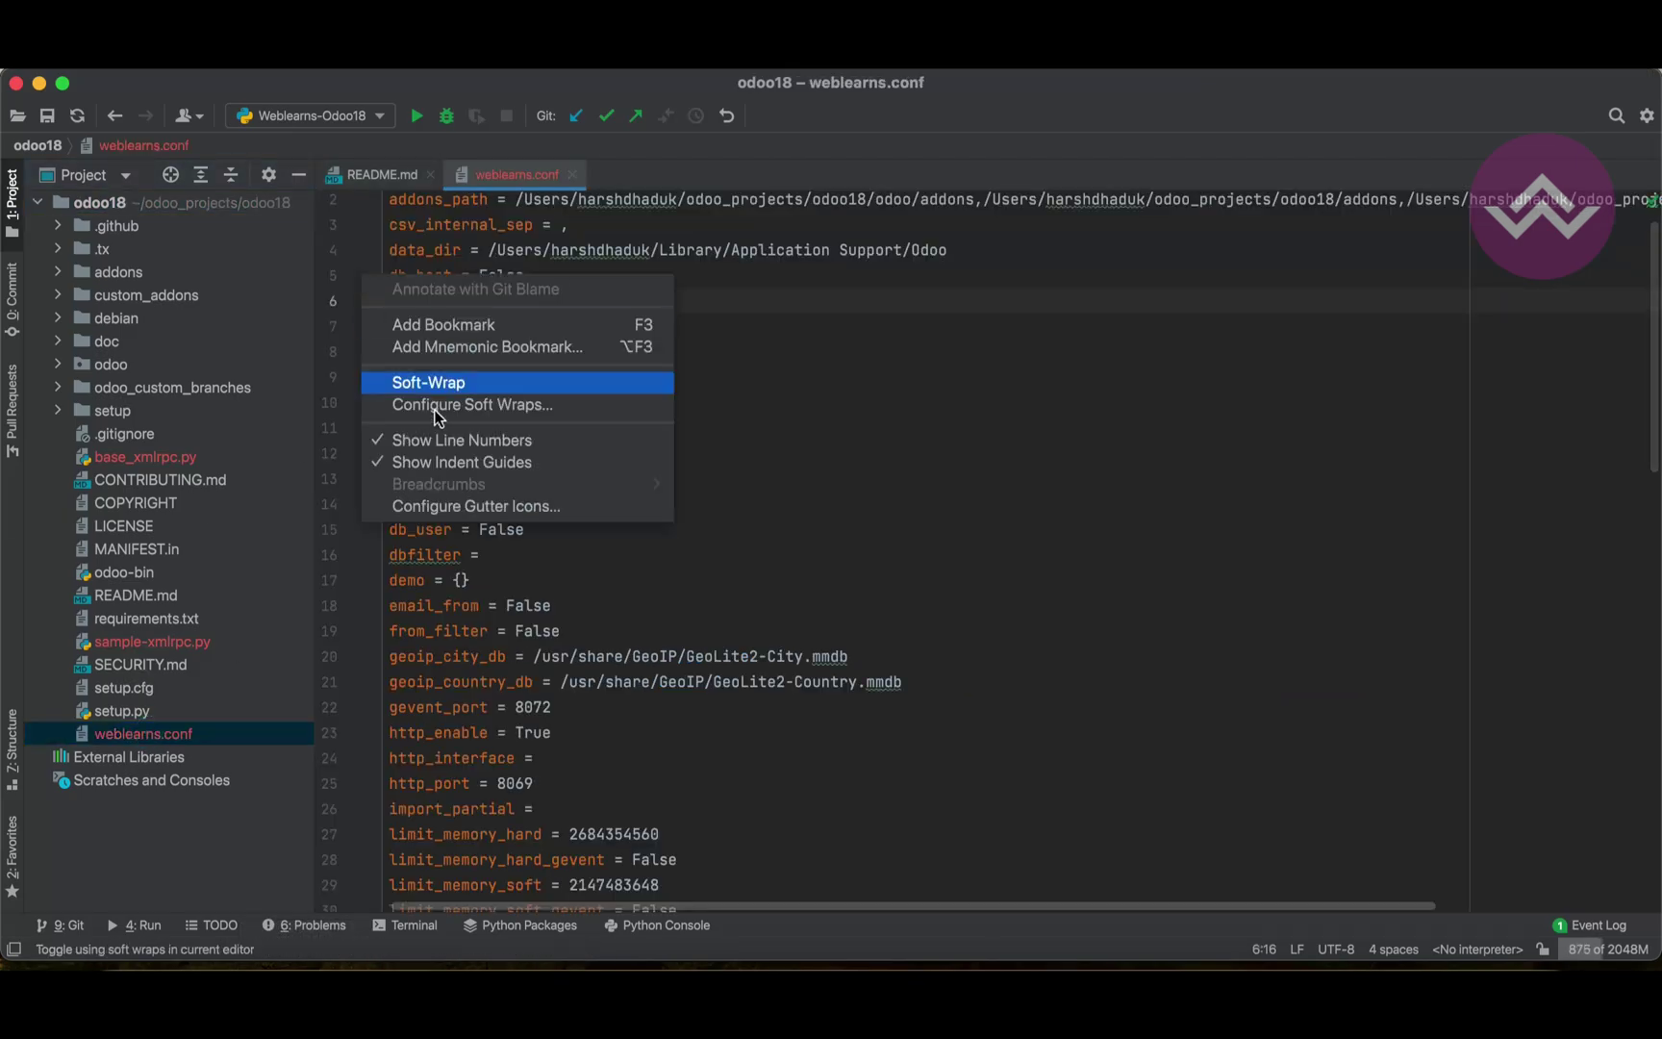
click(436, 382)
click(776, 377)
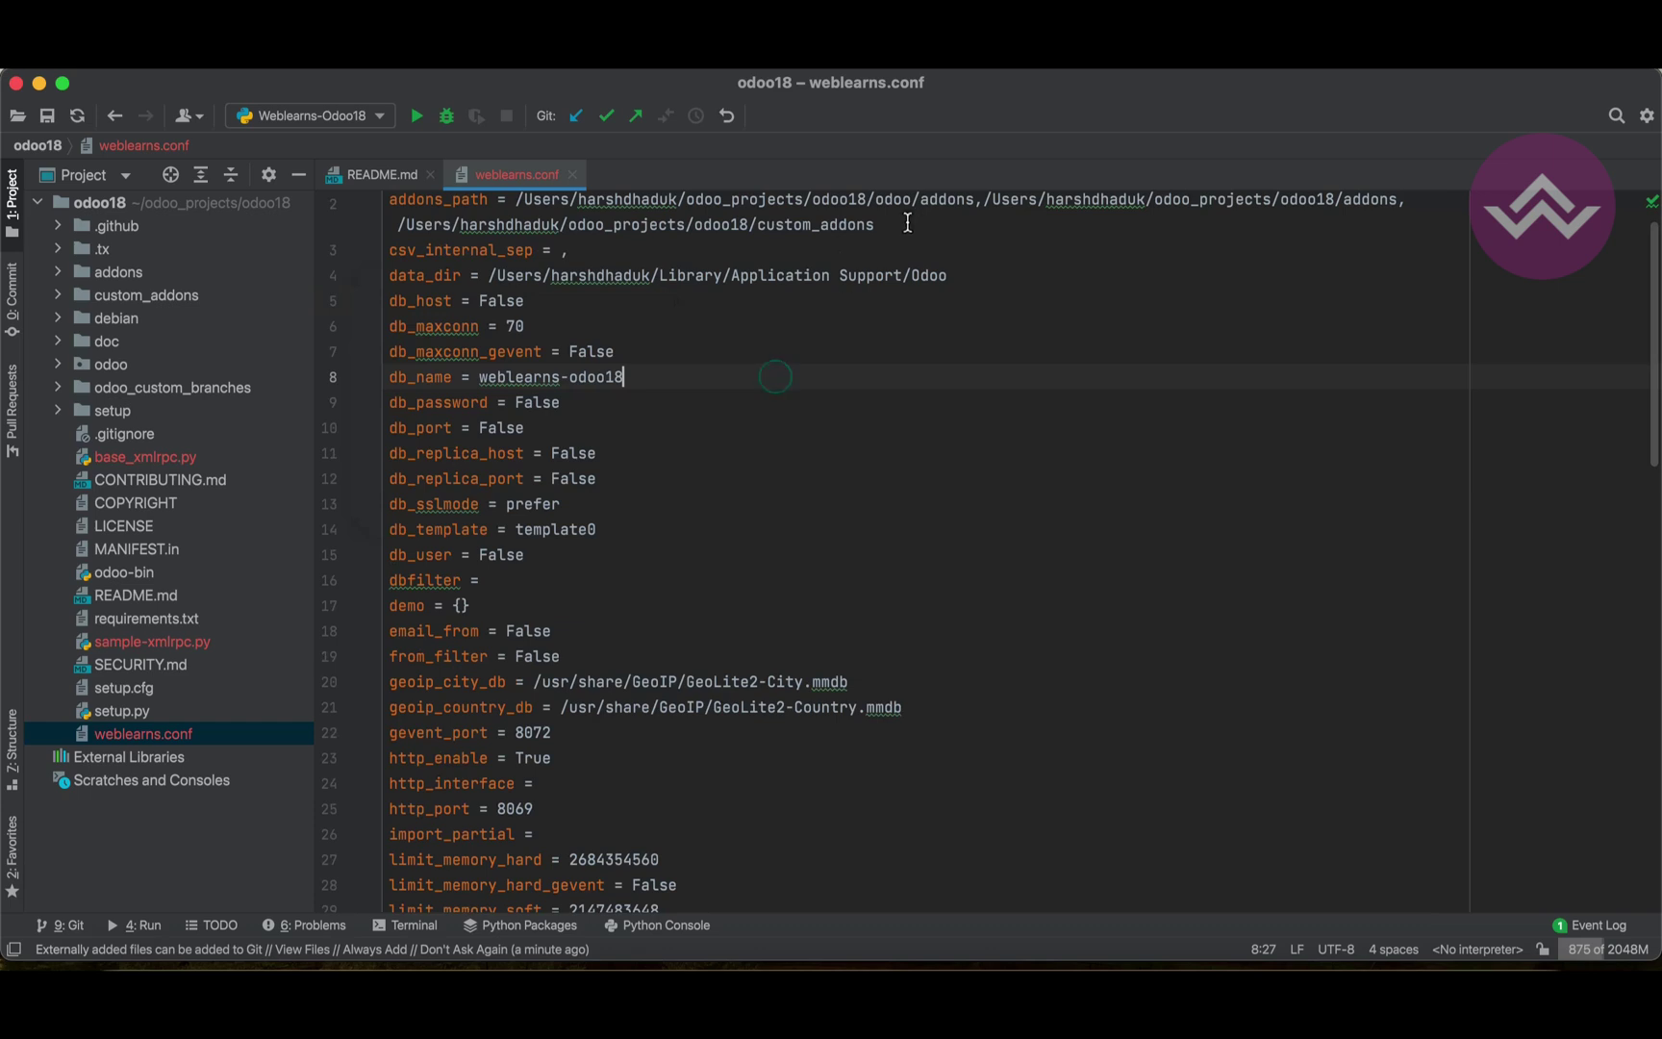
- Examine the addons_path entries in weblearns.conf and compare them with the custom_addons and odoo_custom_branches project folders
double_click(874, 224)
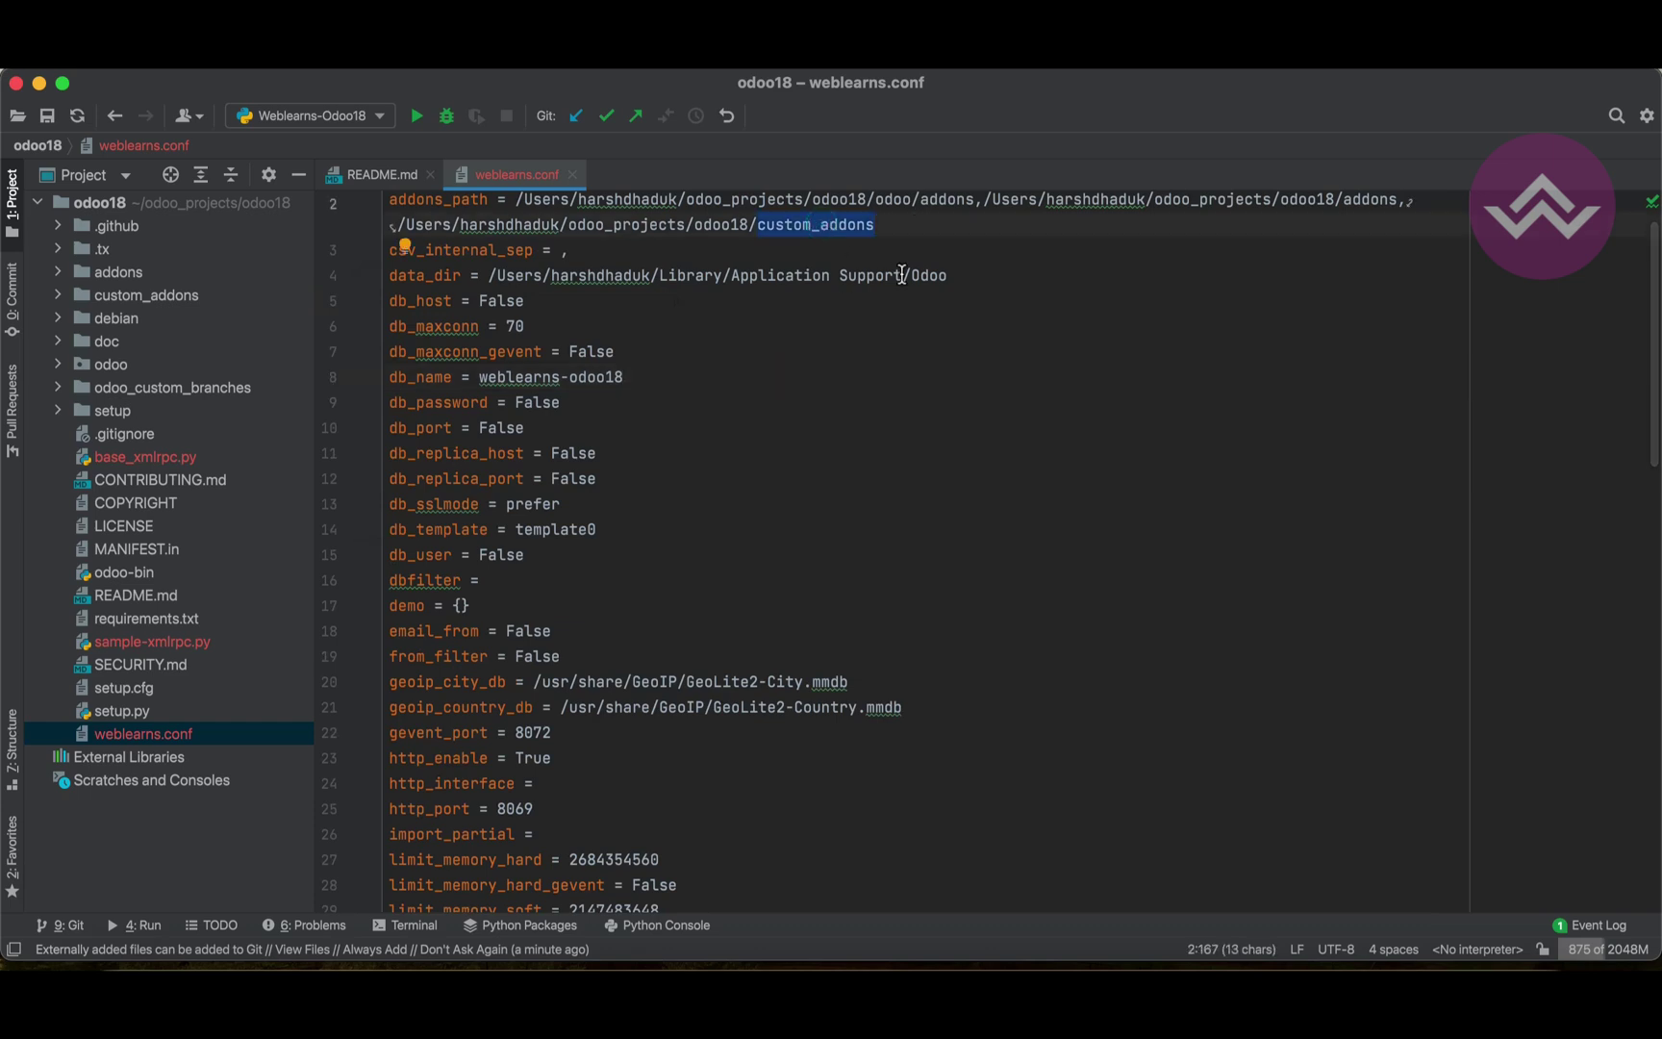
click(961, 193)
click(1364, 194)
double_click(1364, 193)
double_click(852, 223)
click(191, 294)
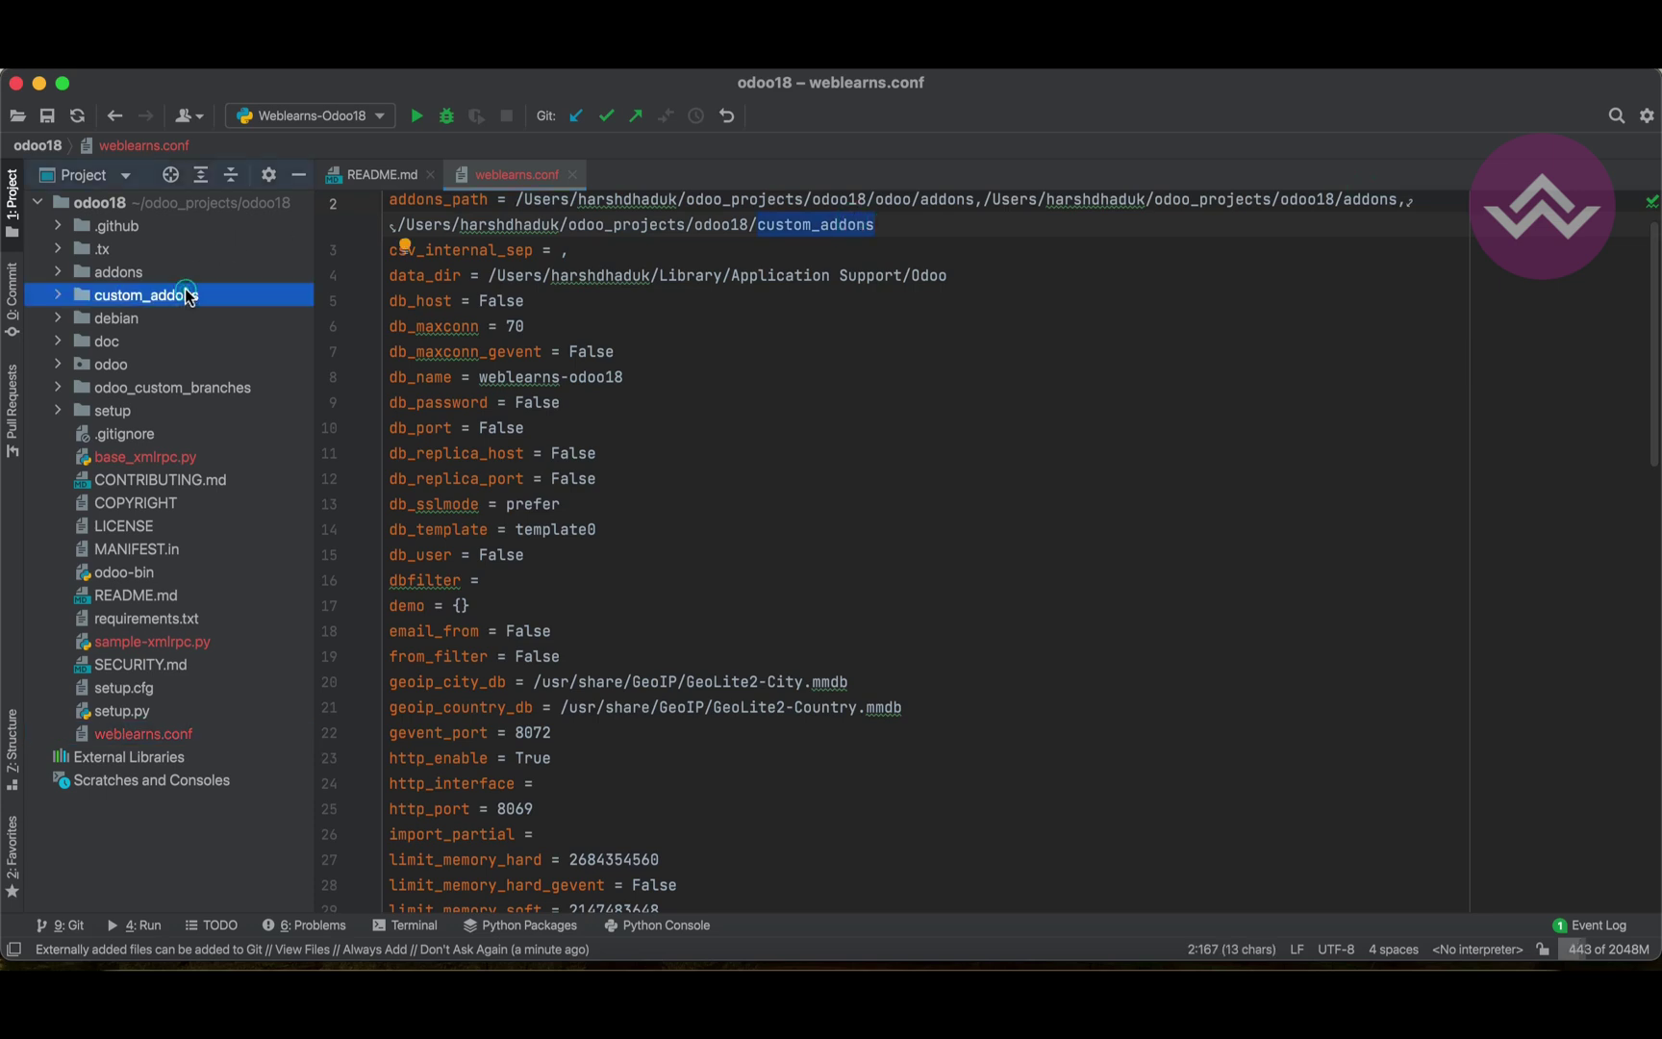
double_click(191, 387)
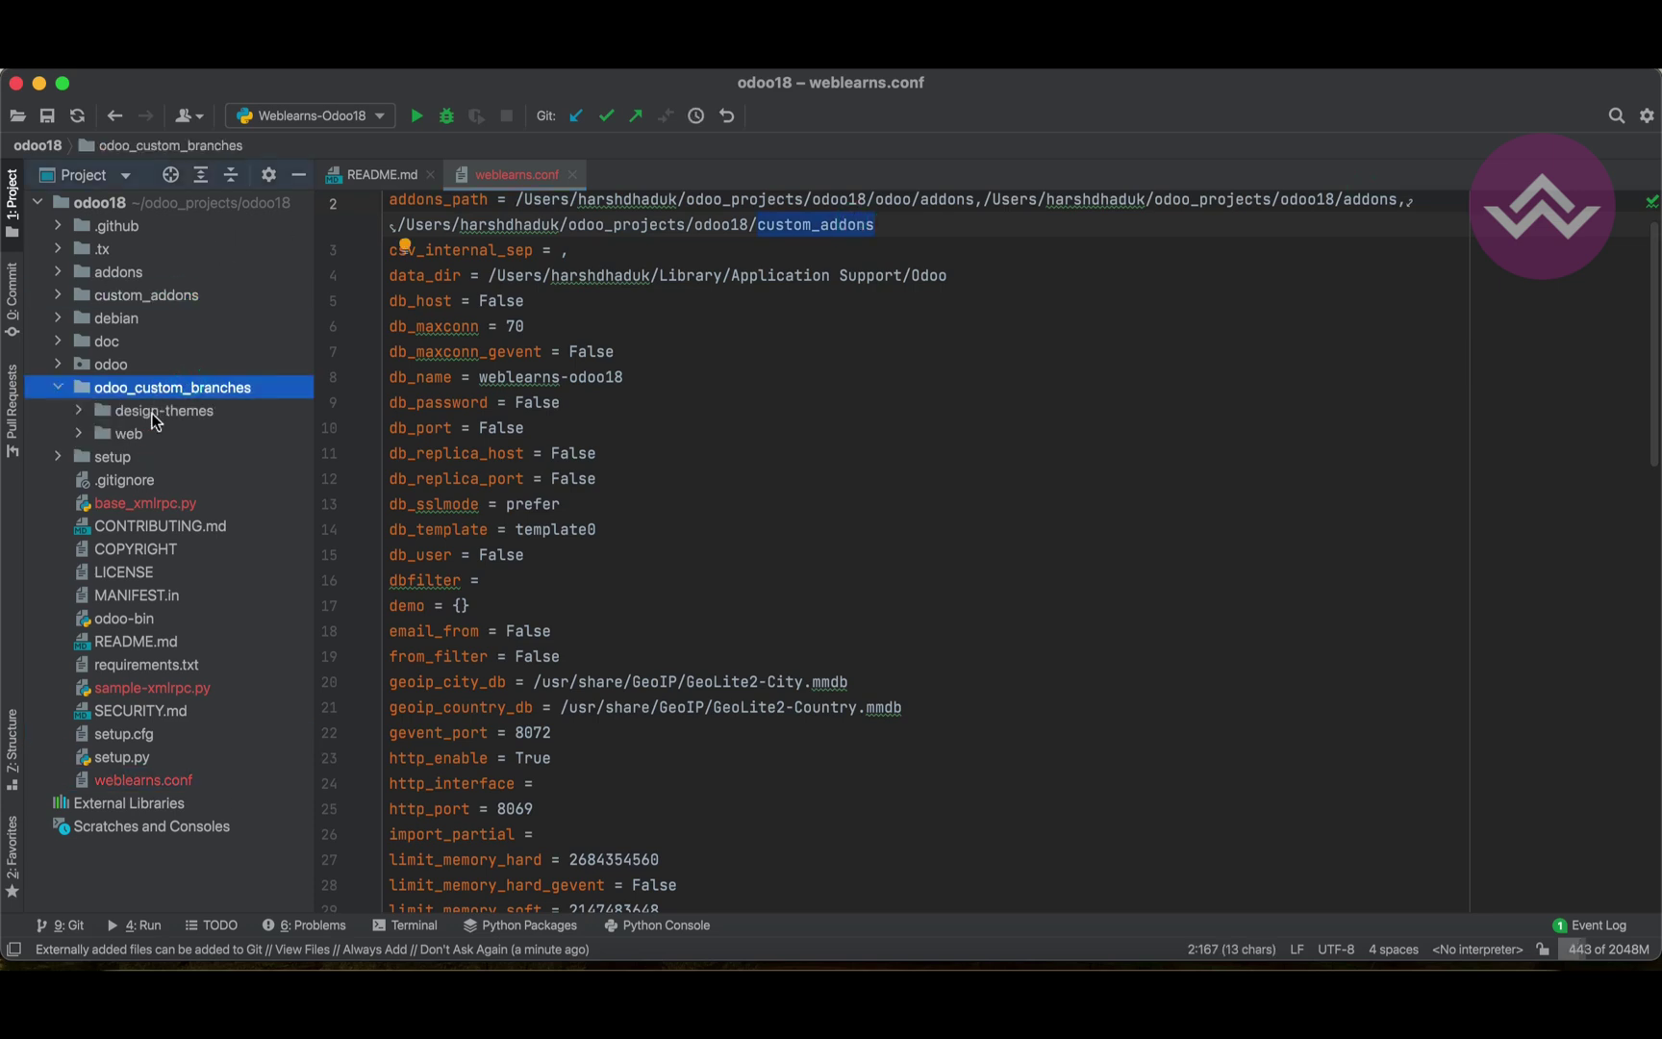
double_click(176, 387)
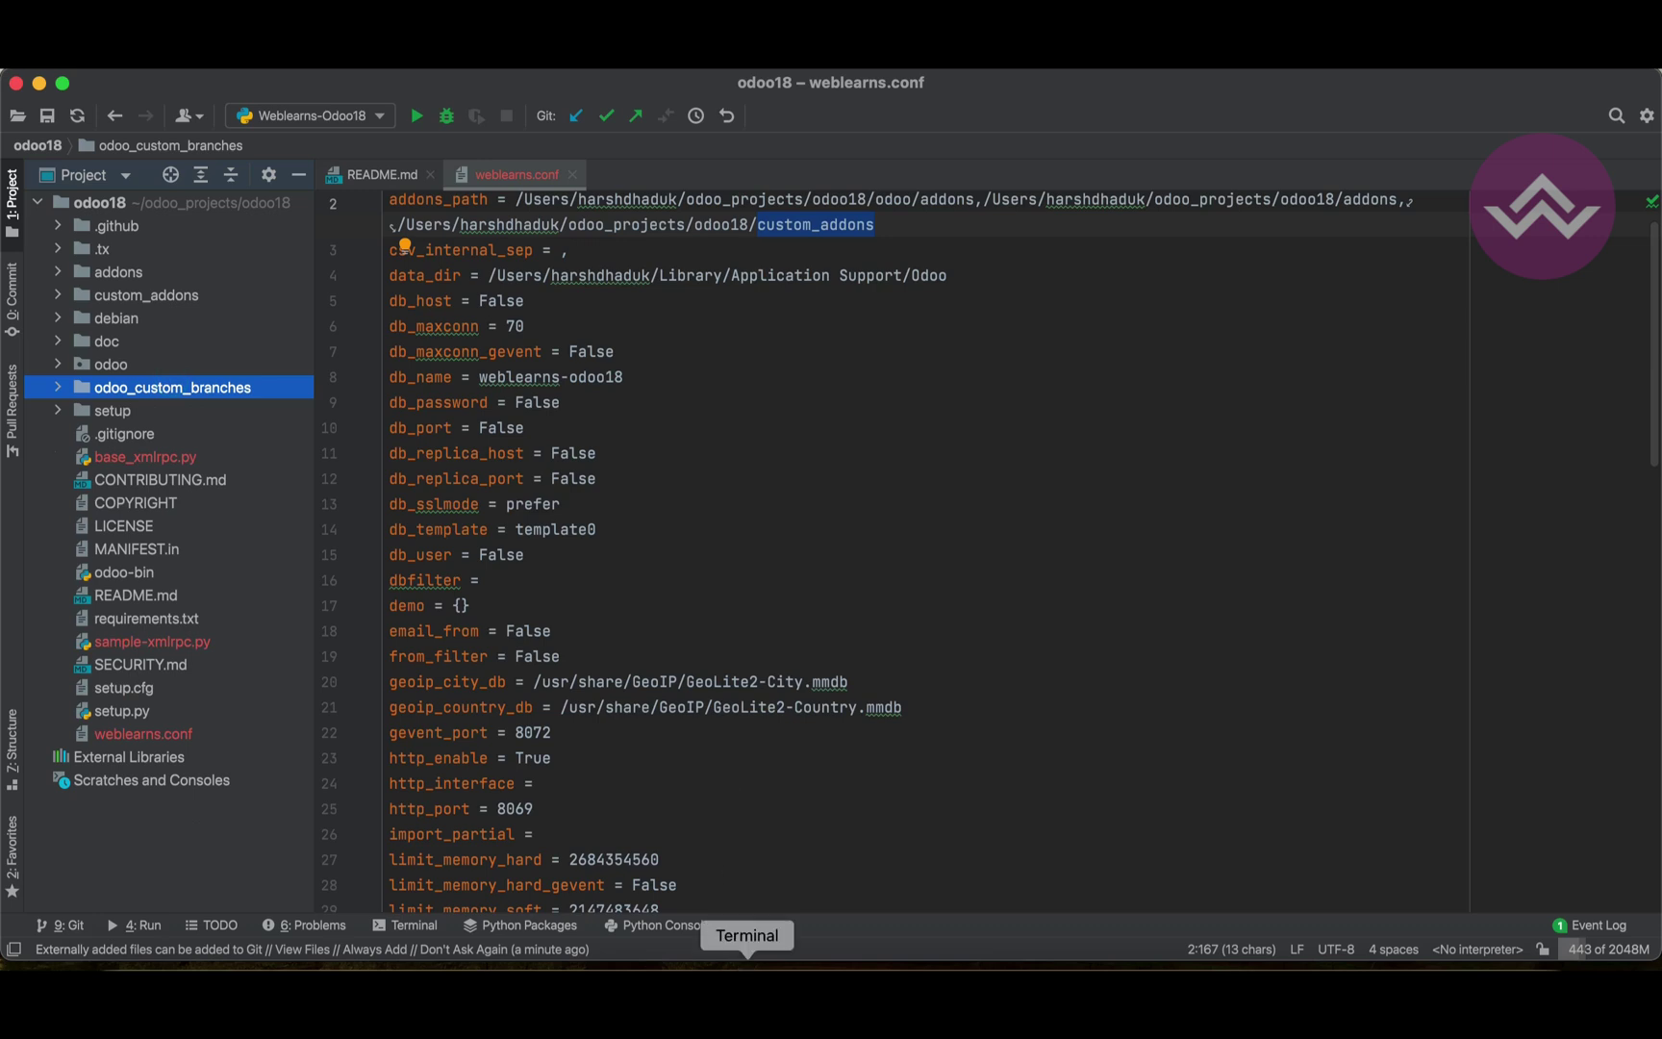
- Switch back to Terminal and complete the odoo-bin command with -s --stop-after-init -c weblearns.conf
click(748, 991)
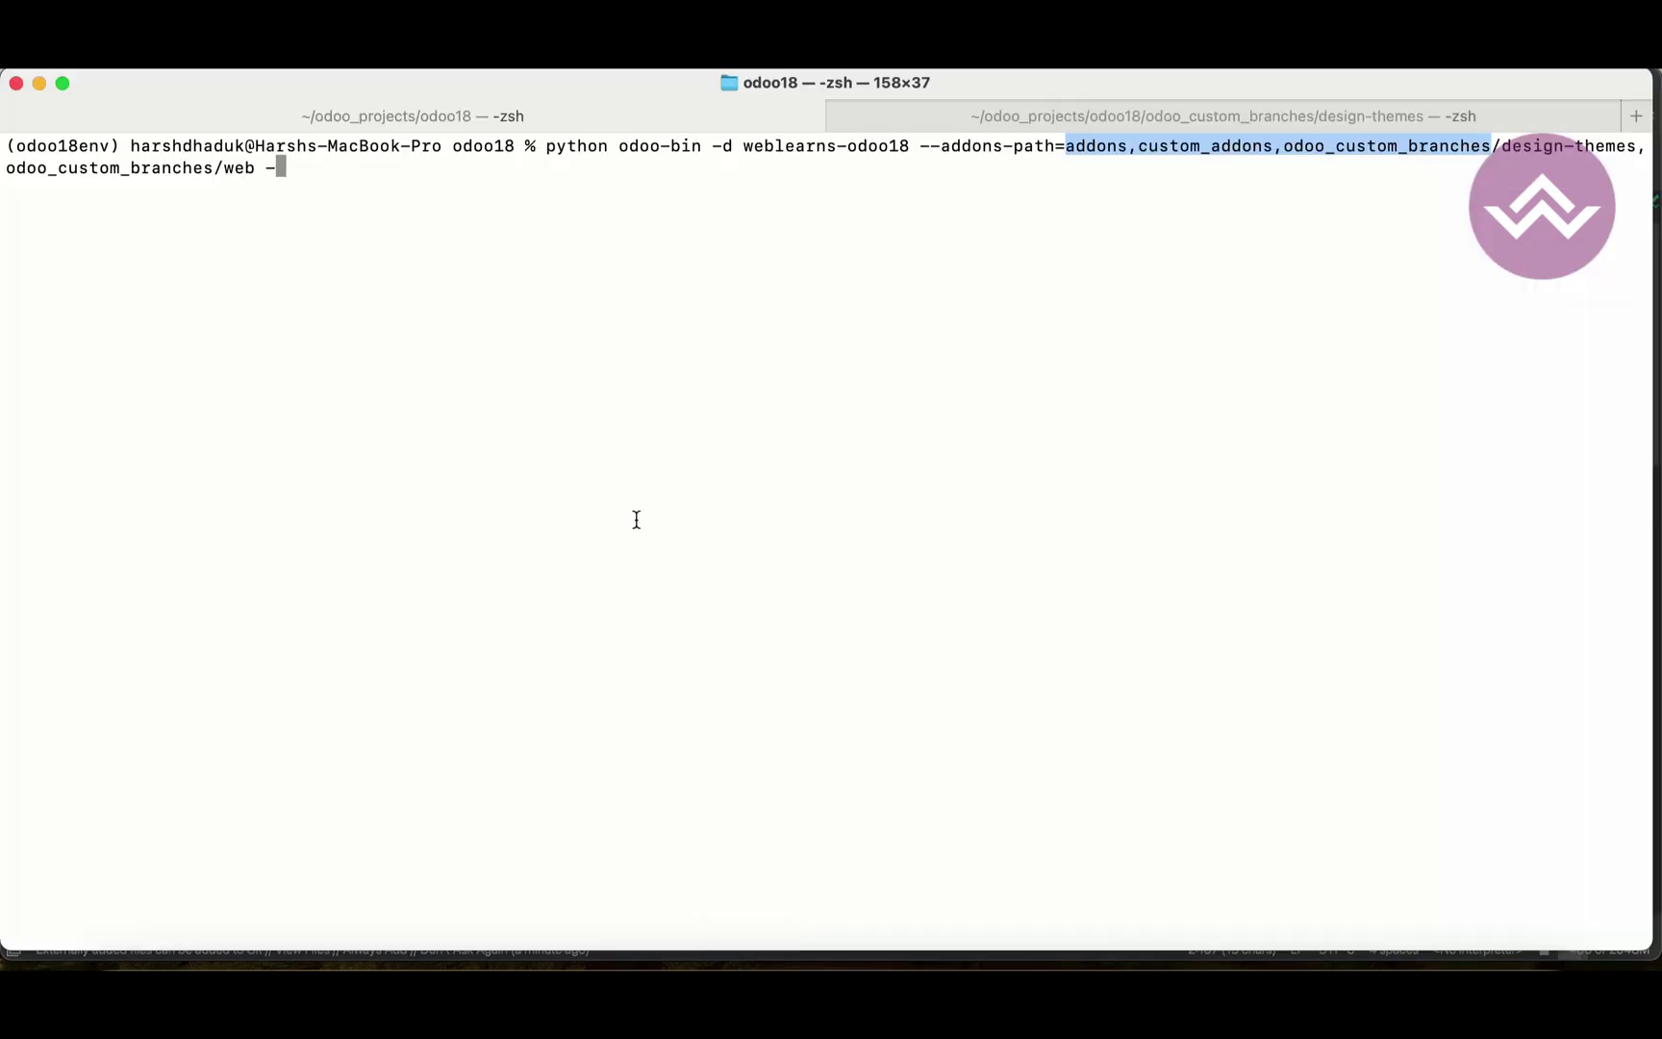
text(s --)
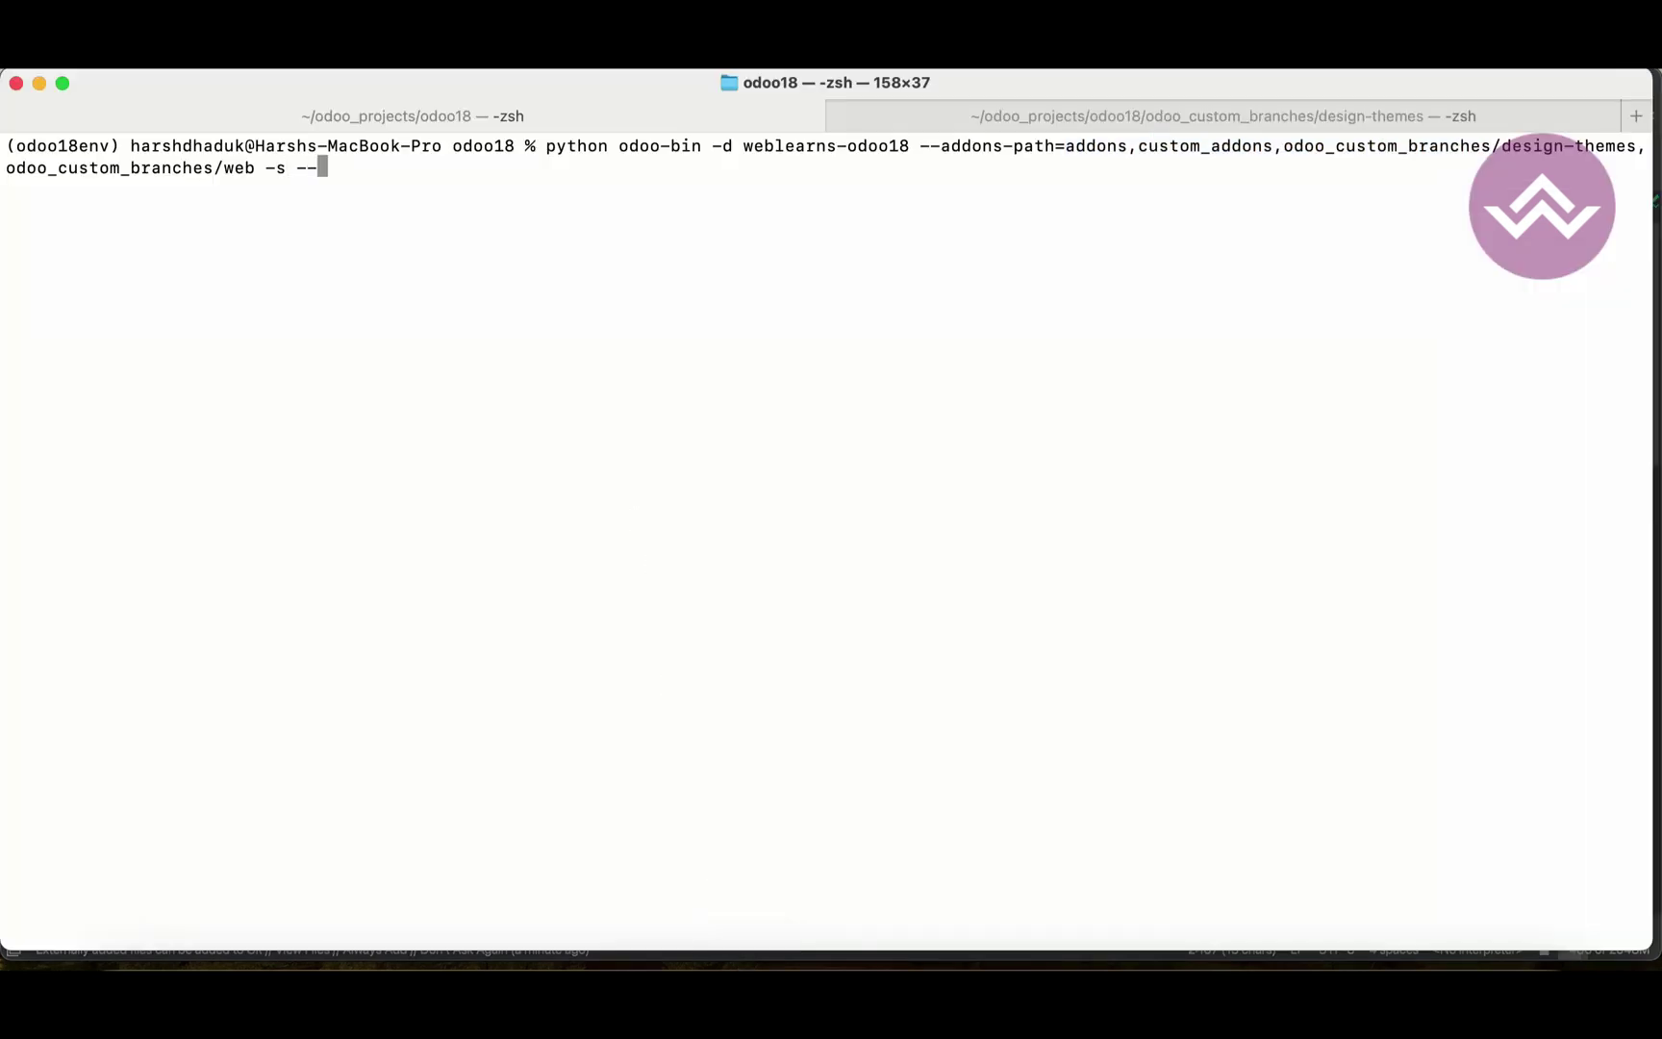
text(stop-after-iint)
key(BackSpace)
key(BackSpace)
key(BackSpace)
text(n)
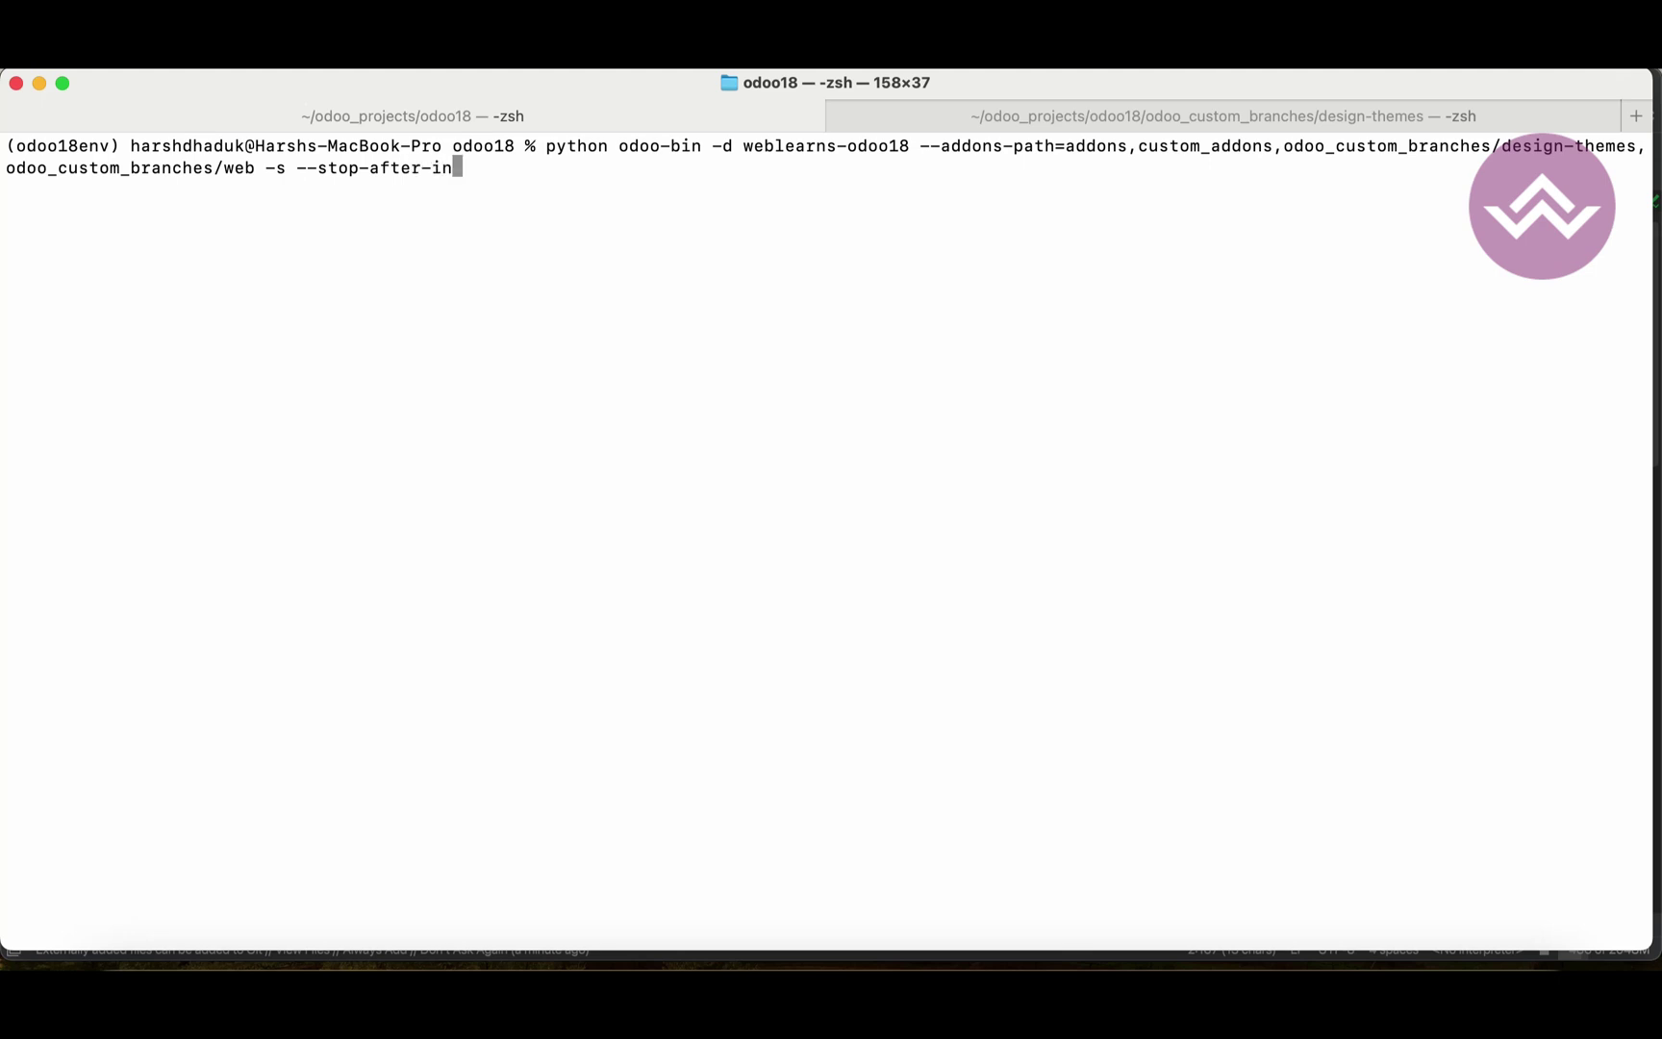
text(it -c weblearns.conf)
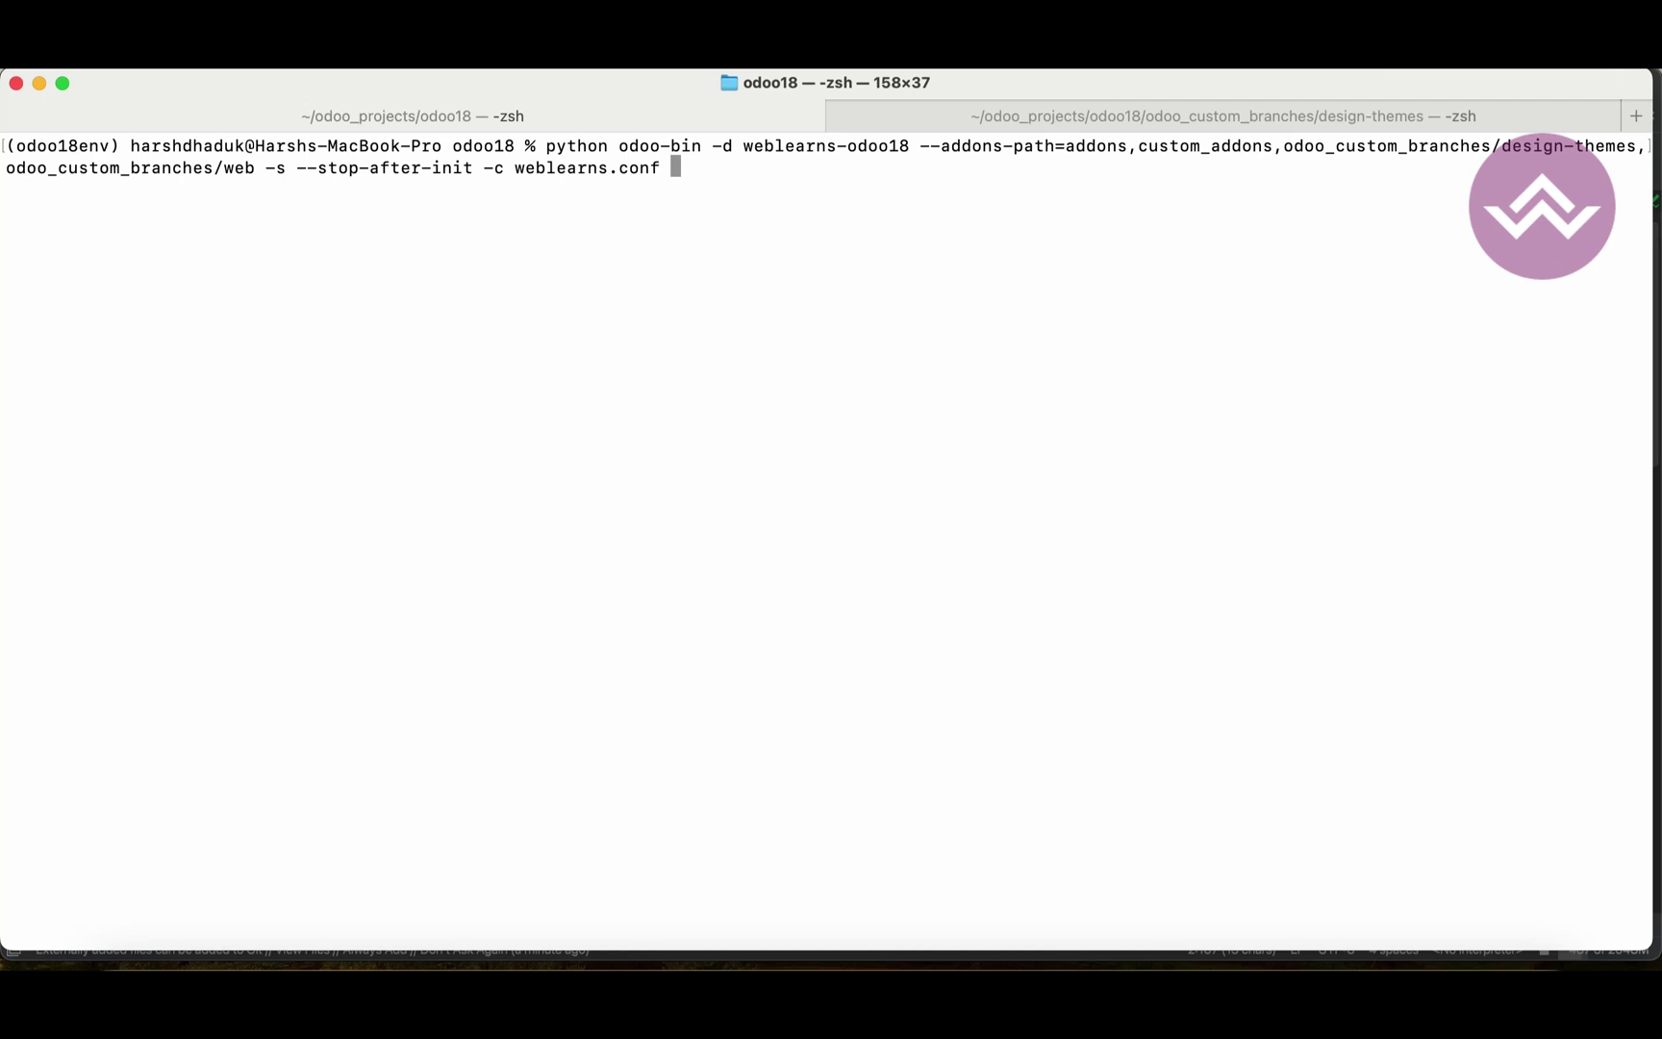
- Run the prepared odoo-bin command to save the addons paths to weblearns.conf, and highlight the final lines of its log output
key(Return)
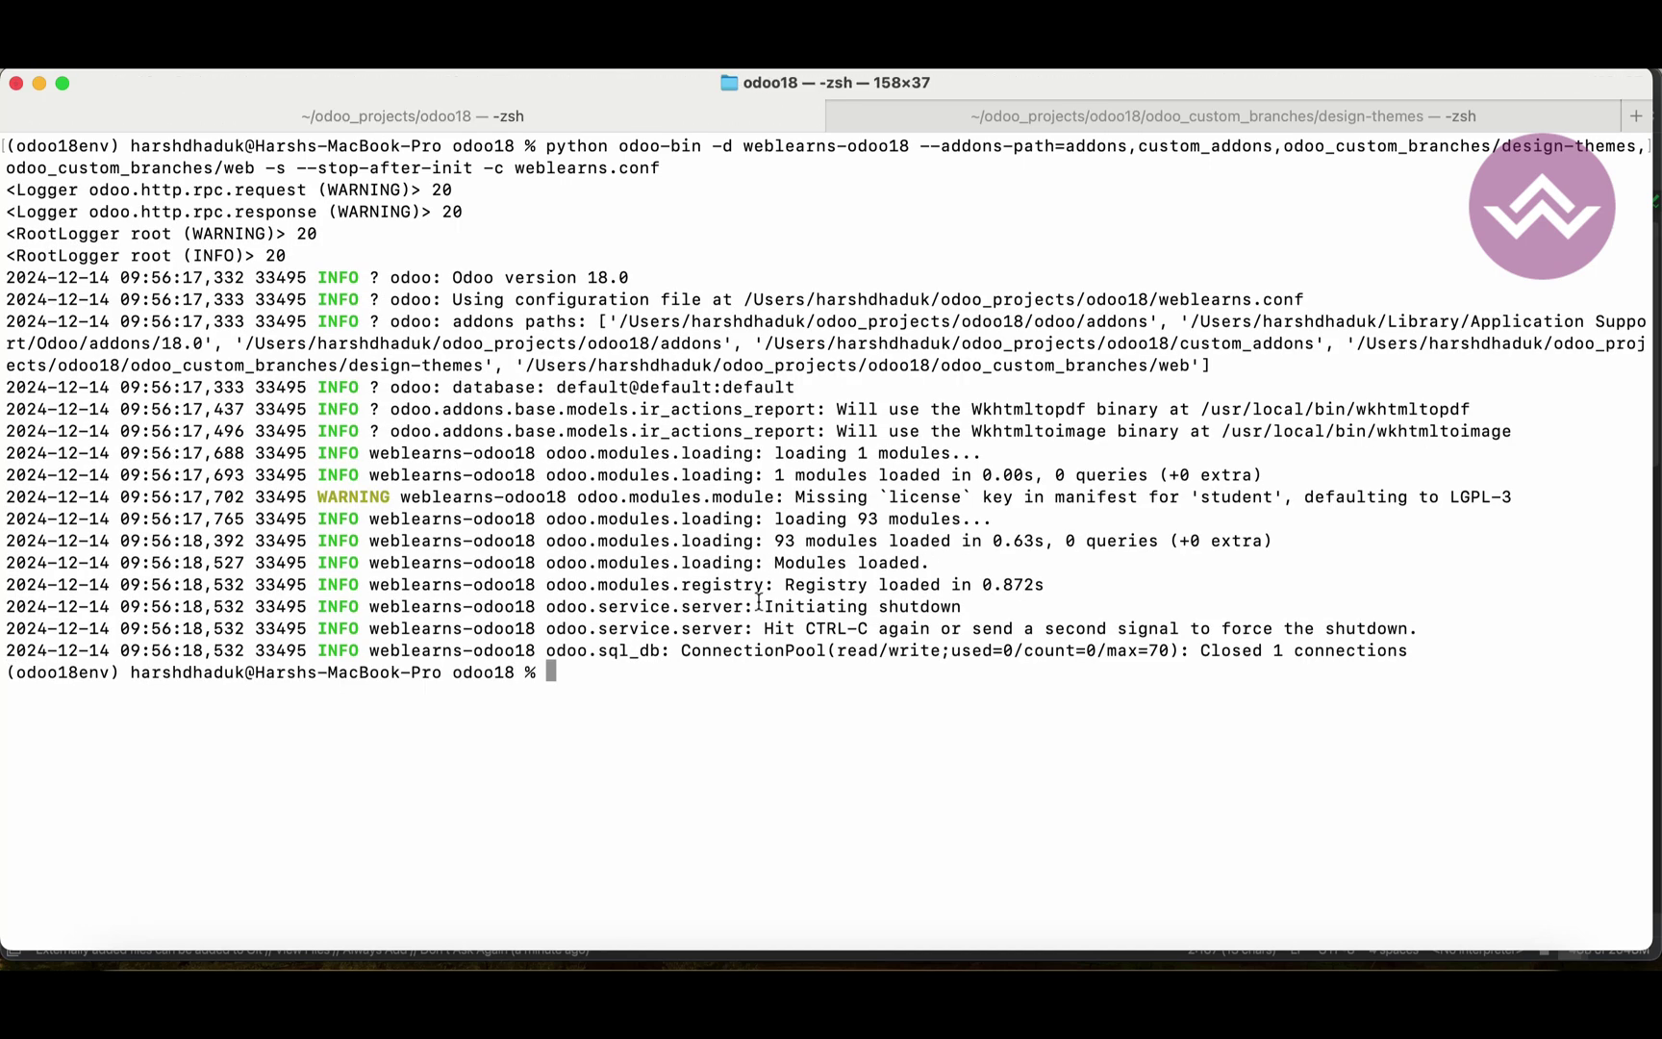
drag(706, 666, 561, 532)
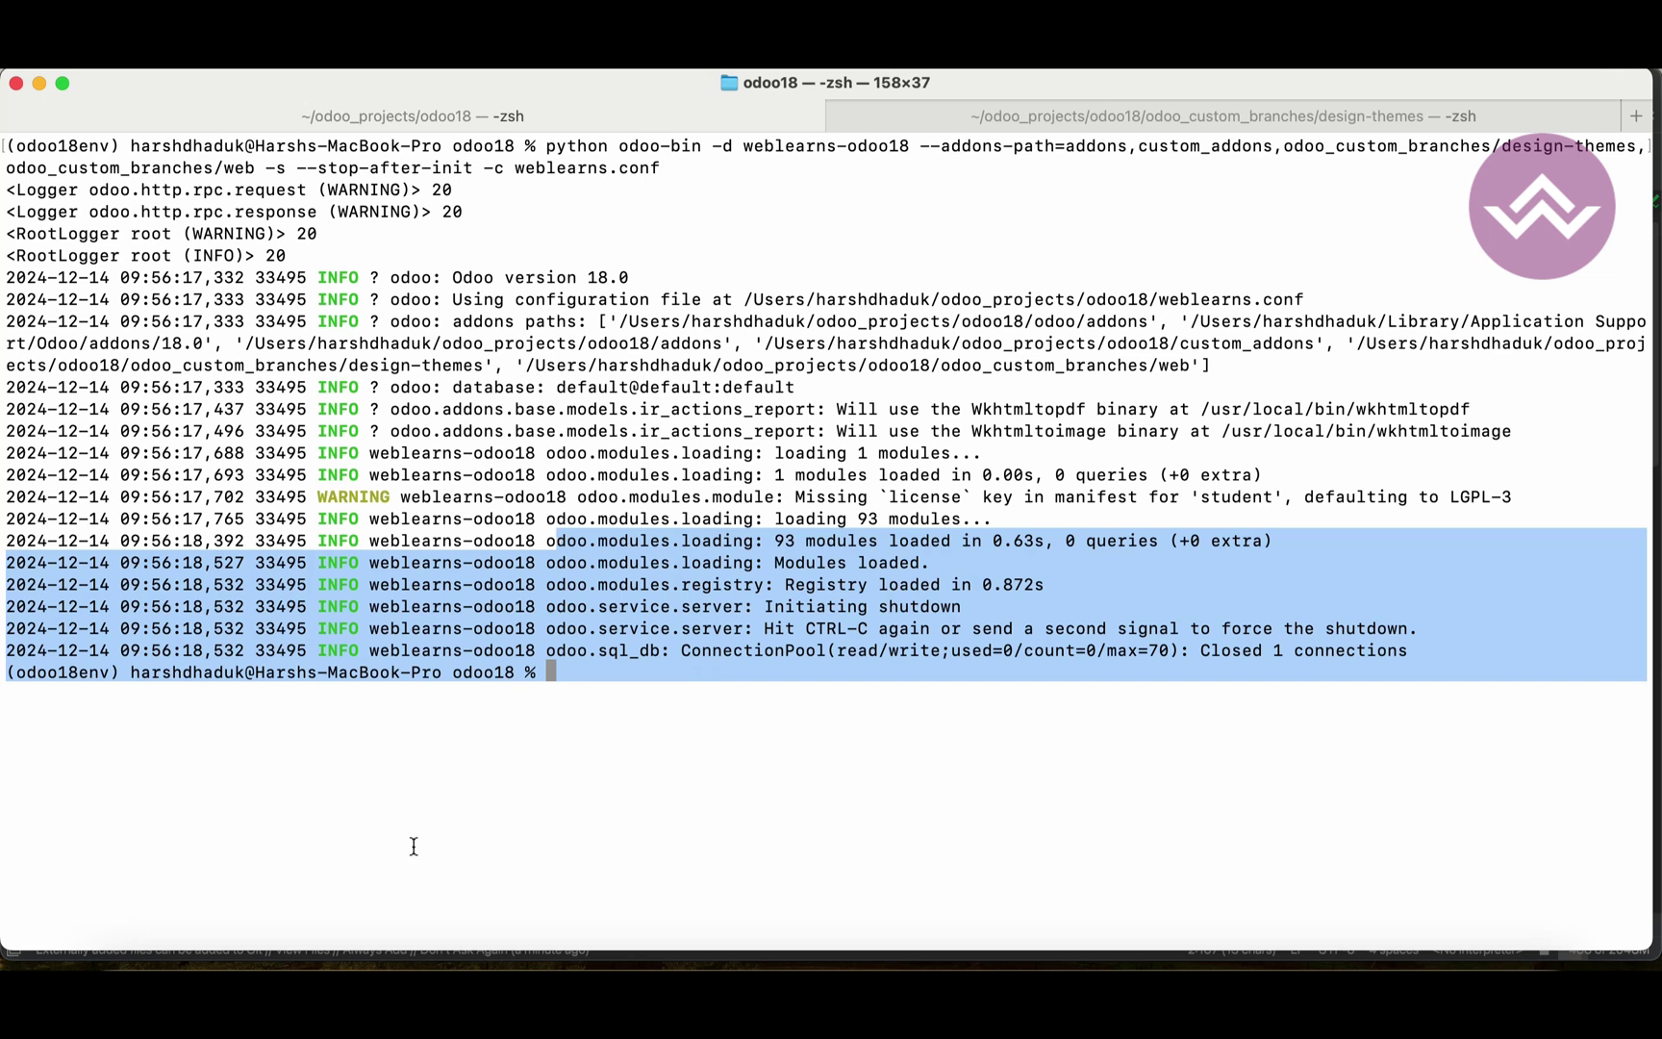
- Switch to PyCharm and examine the addons_path entries in weblearns.conf, including the design-themes and web paths, against the Terminal run
click(400, 991)
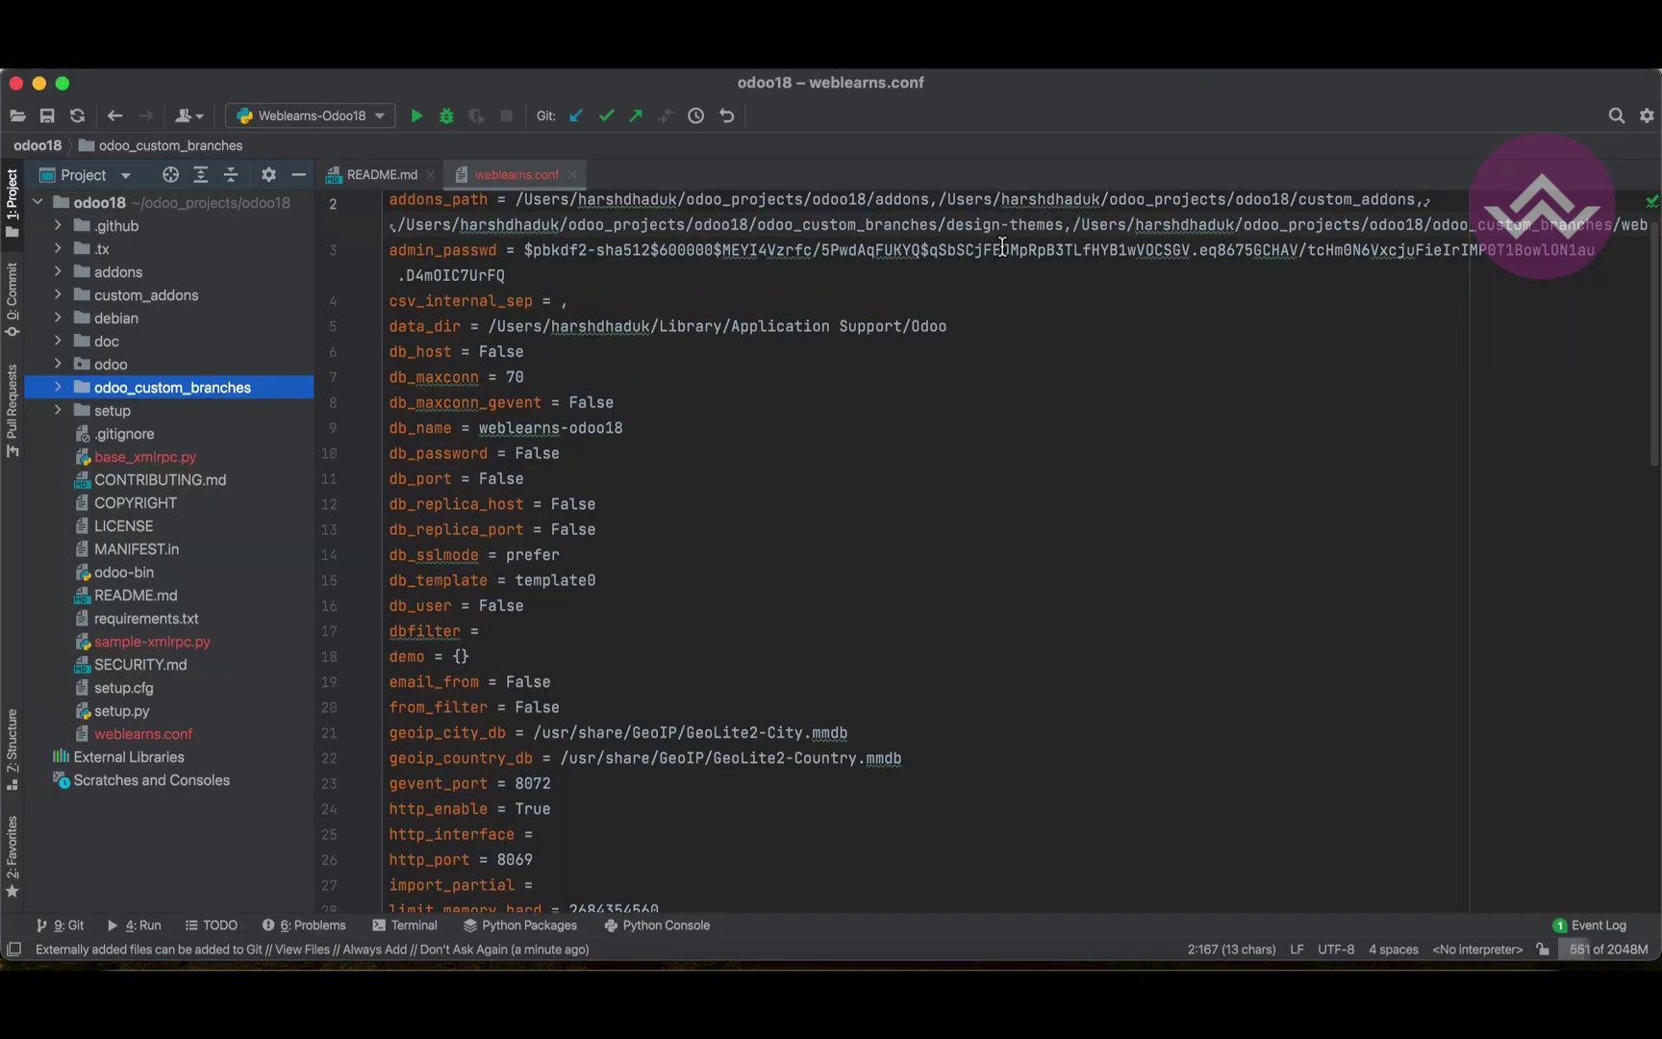
triple_click(982, 223)
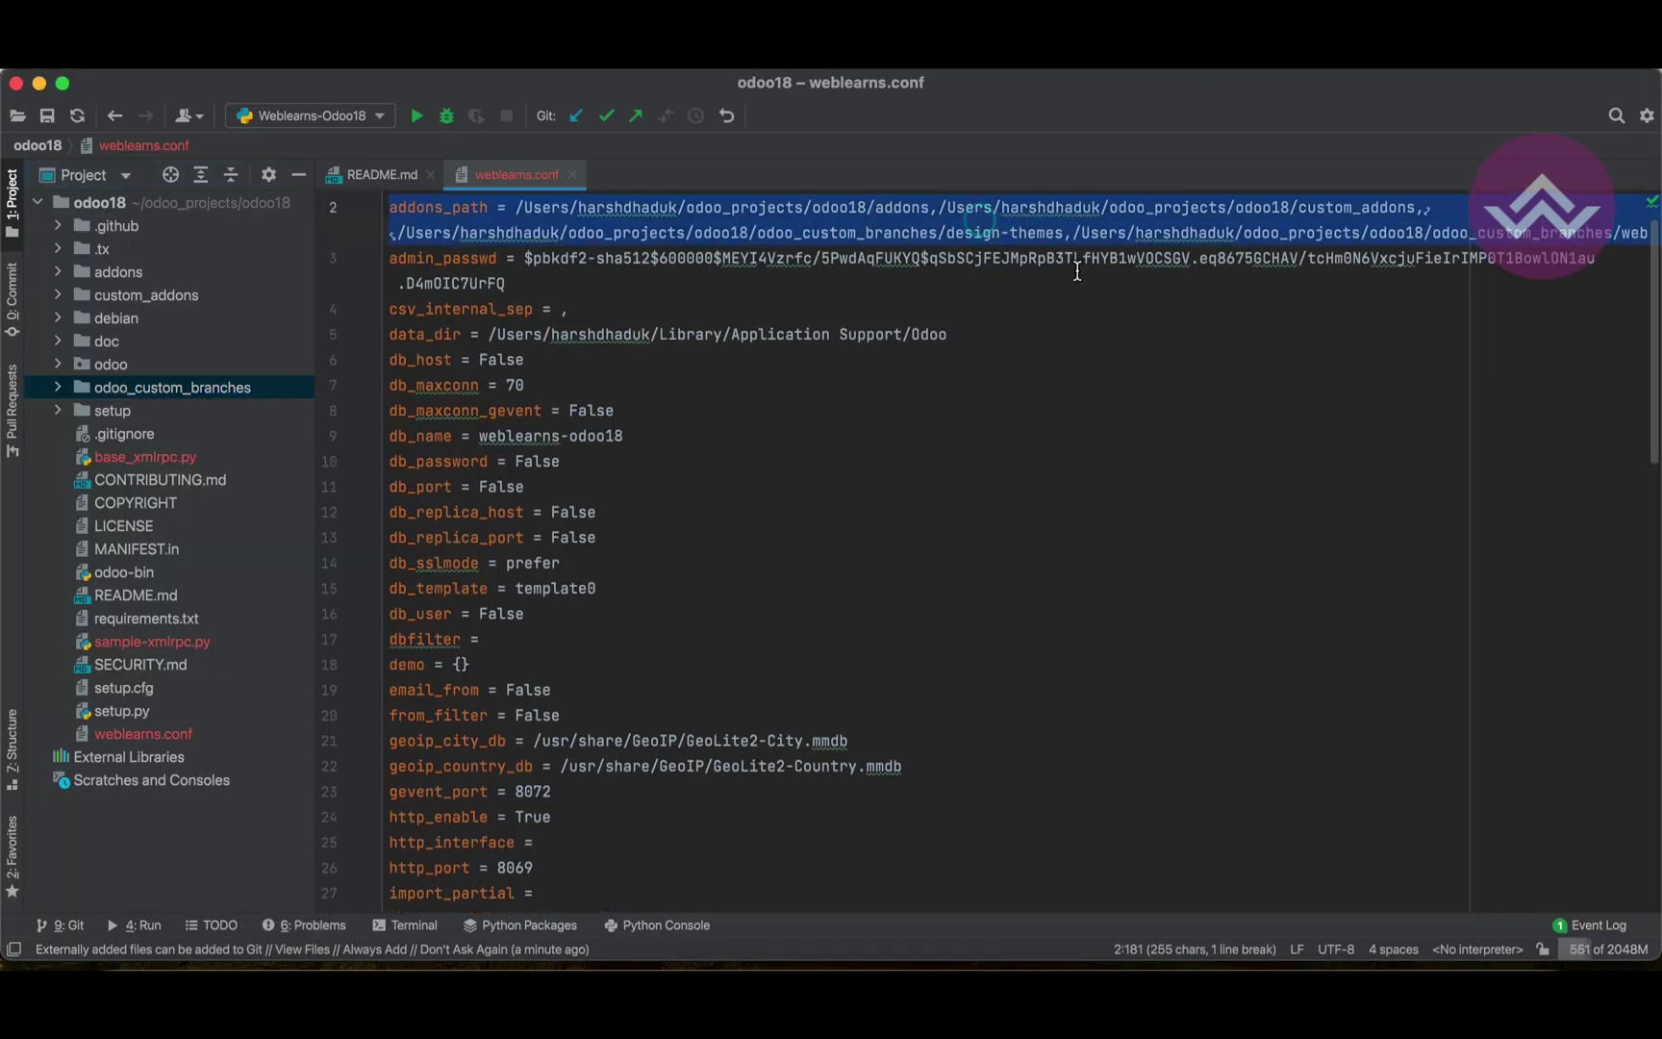
scroll(1077, 272, up, 1)
click(1163, 246)
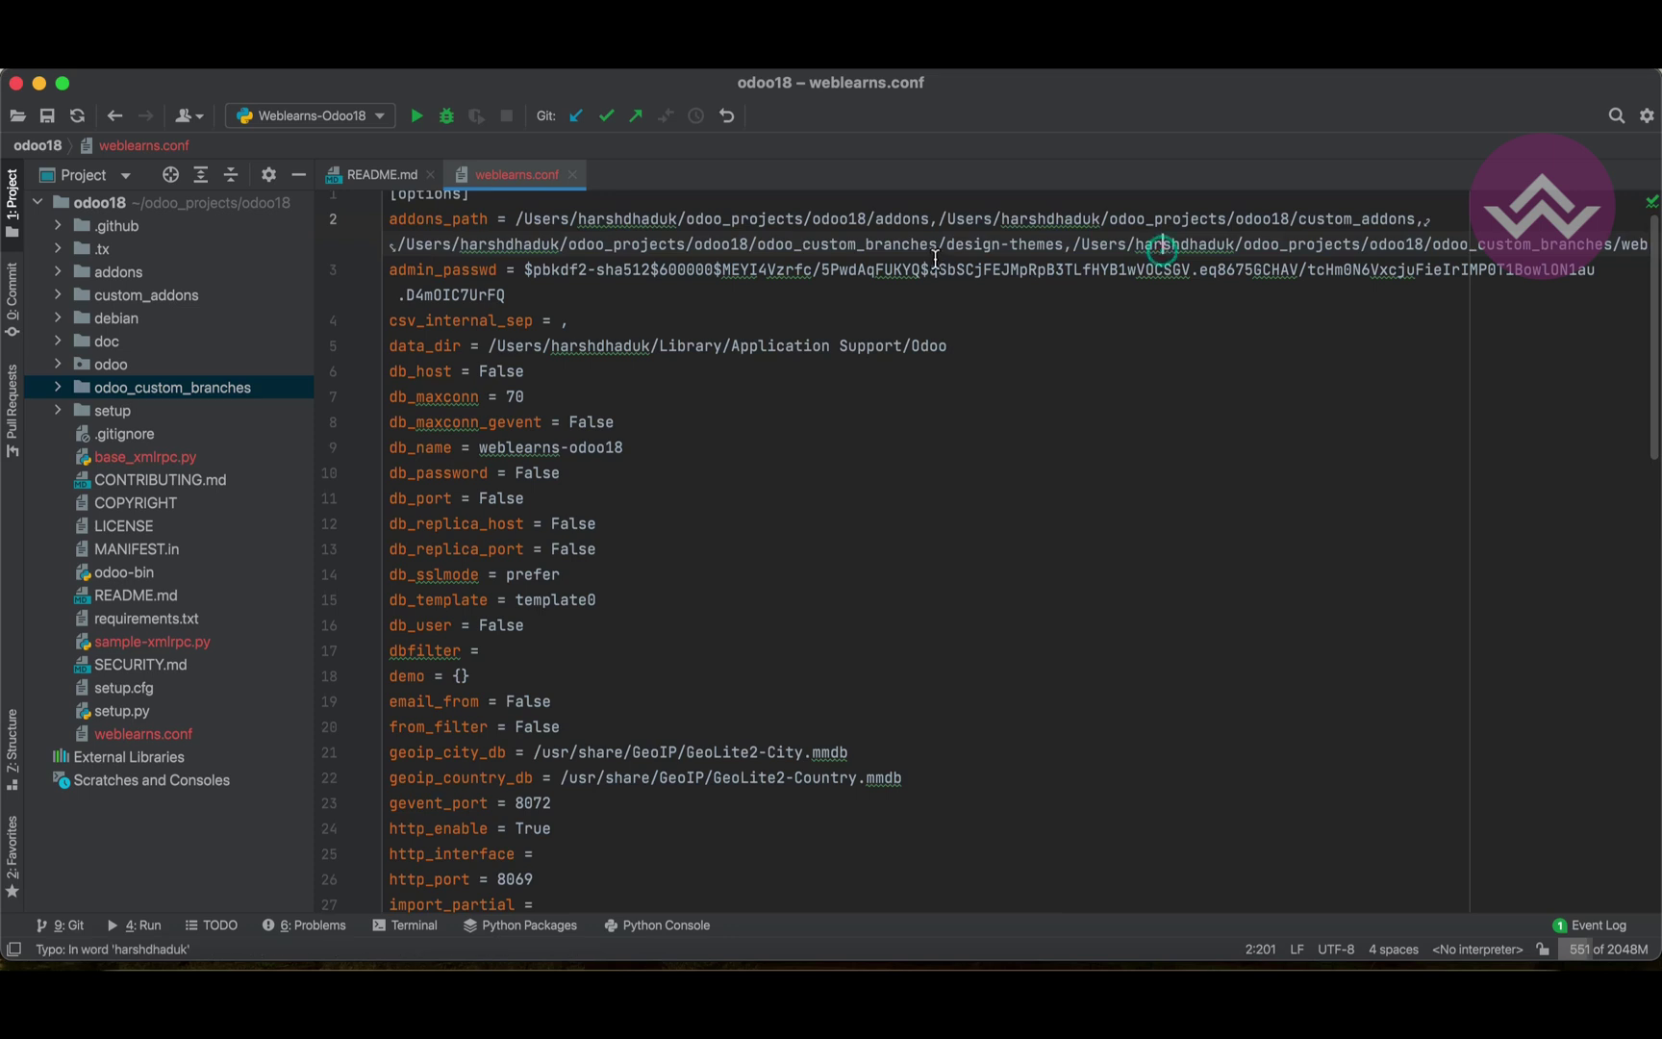
double_click(476, 219)
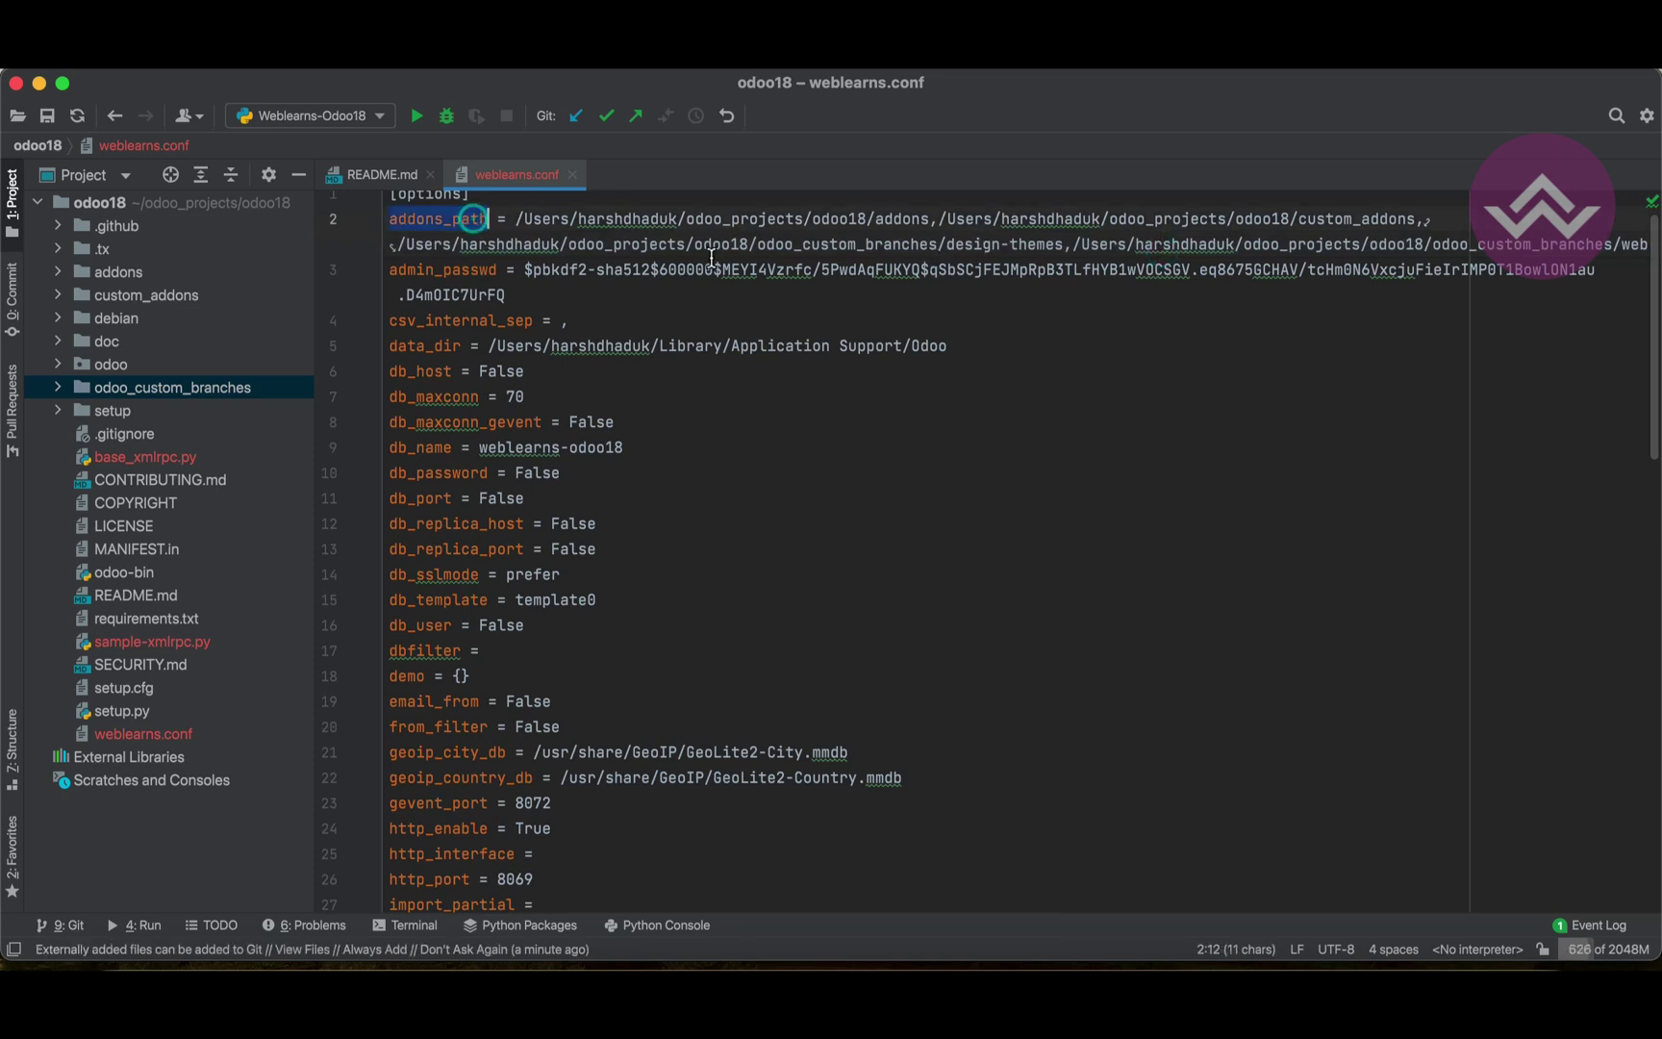
triple_click(803, 241)
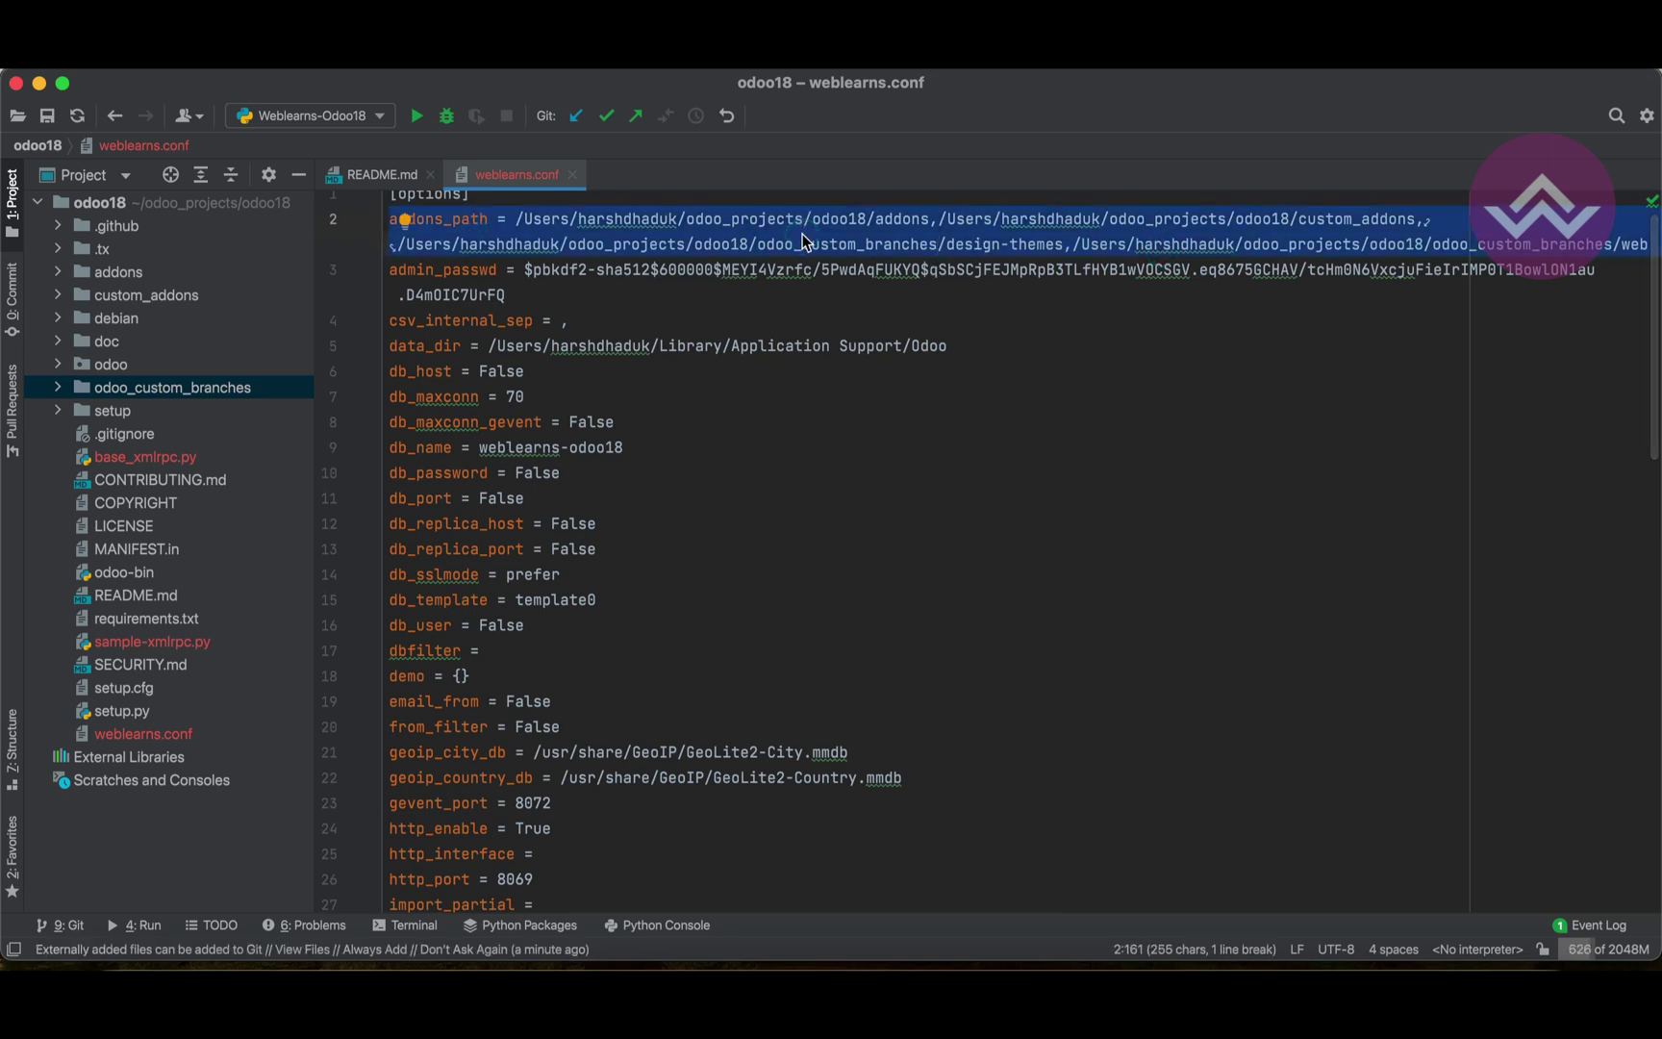
click(746, 394)
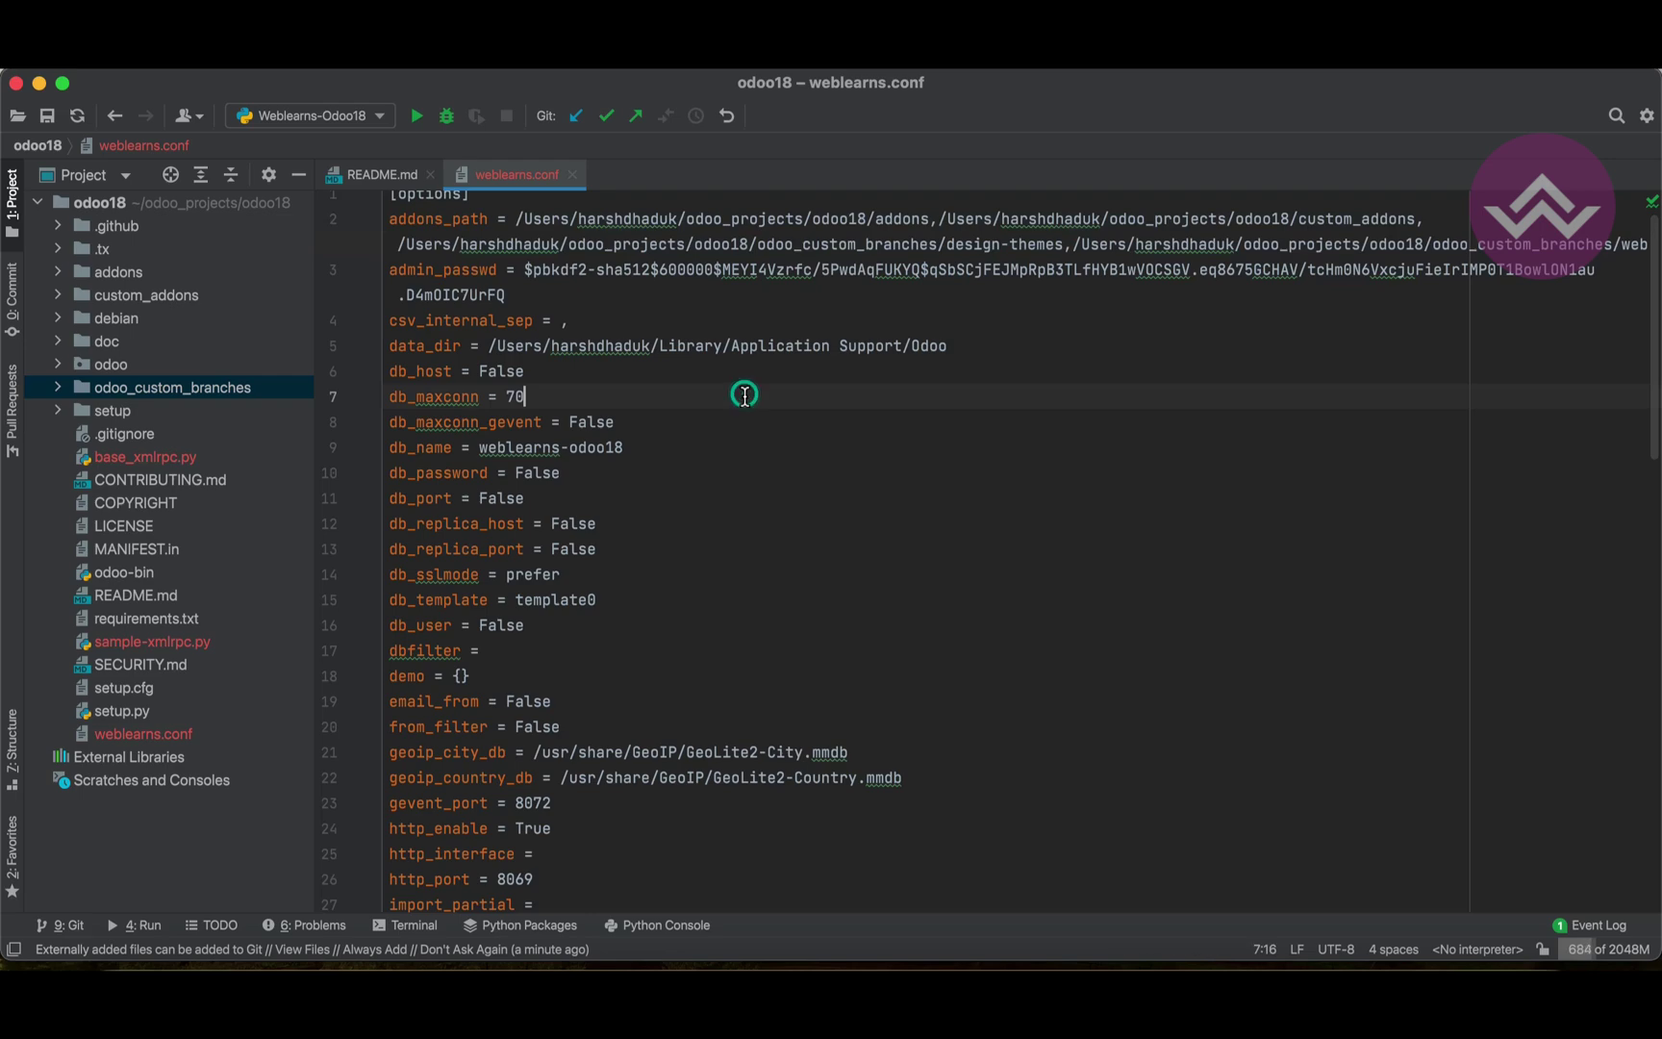
key(super+Tab)
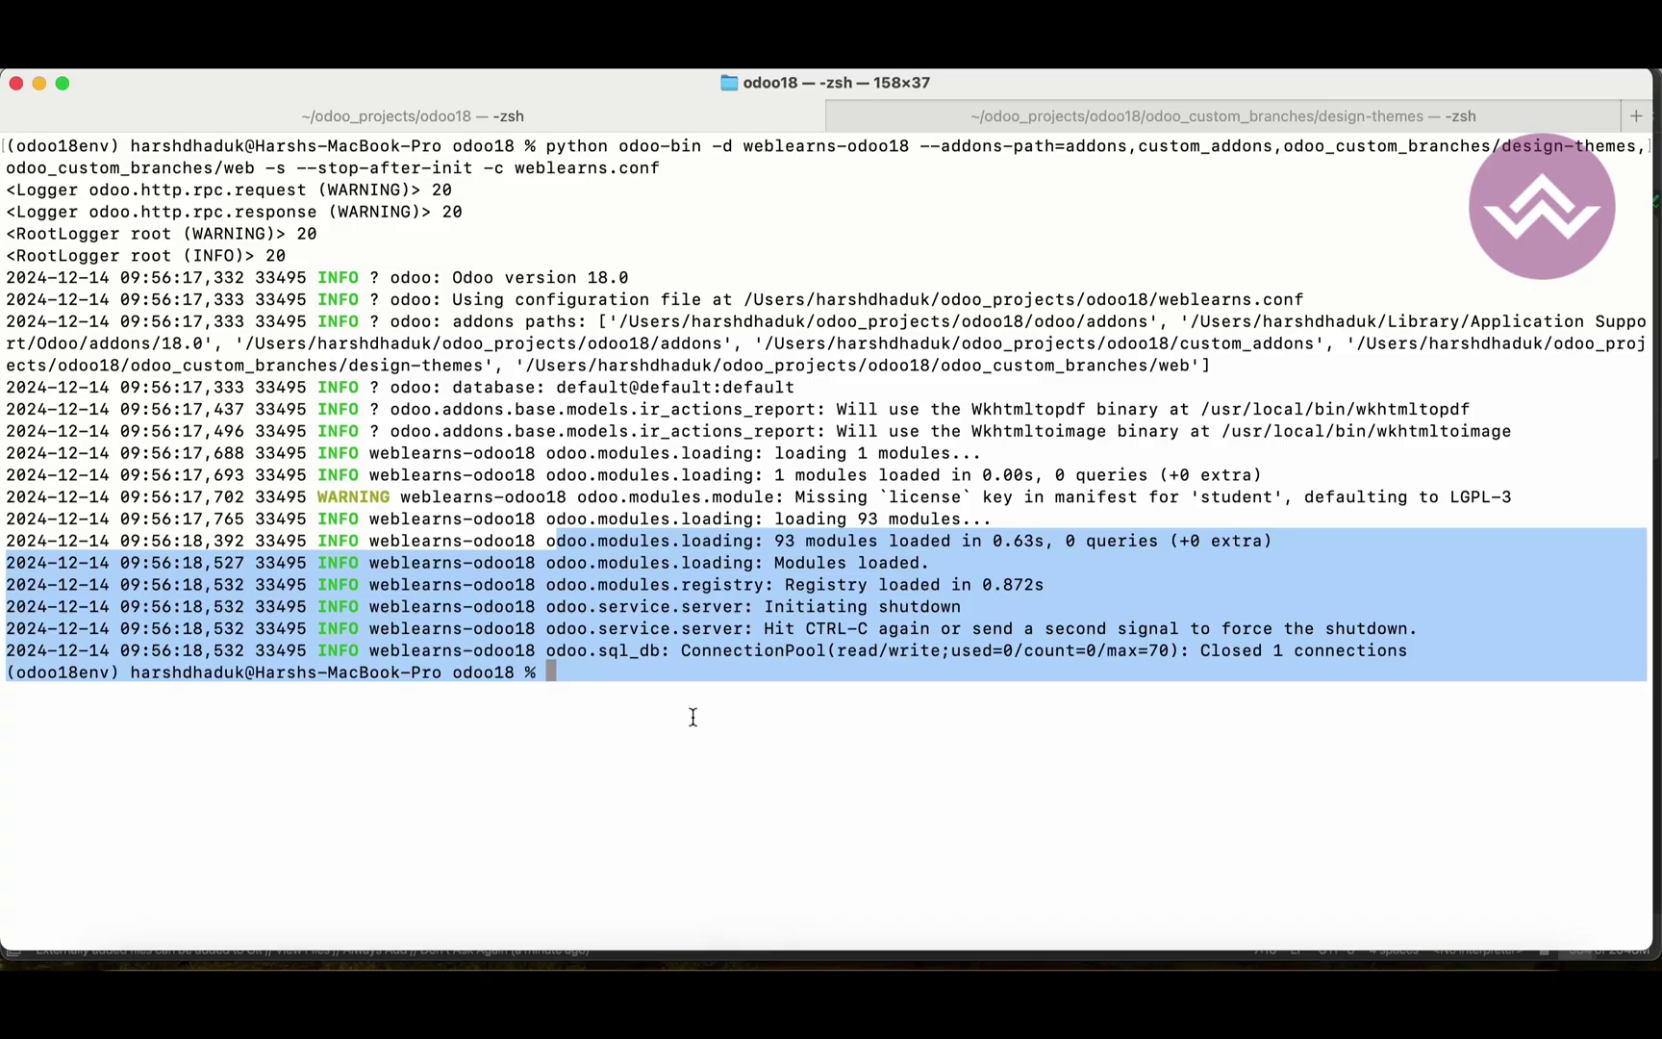
click(298, 996)
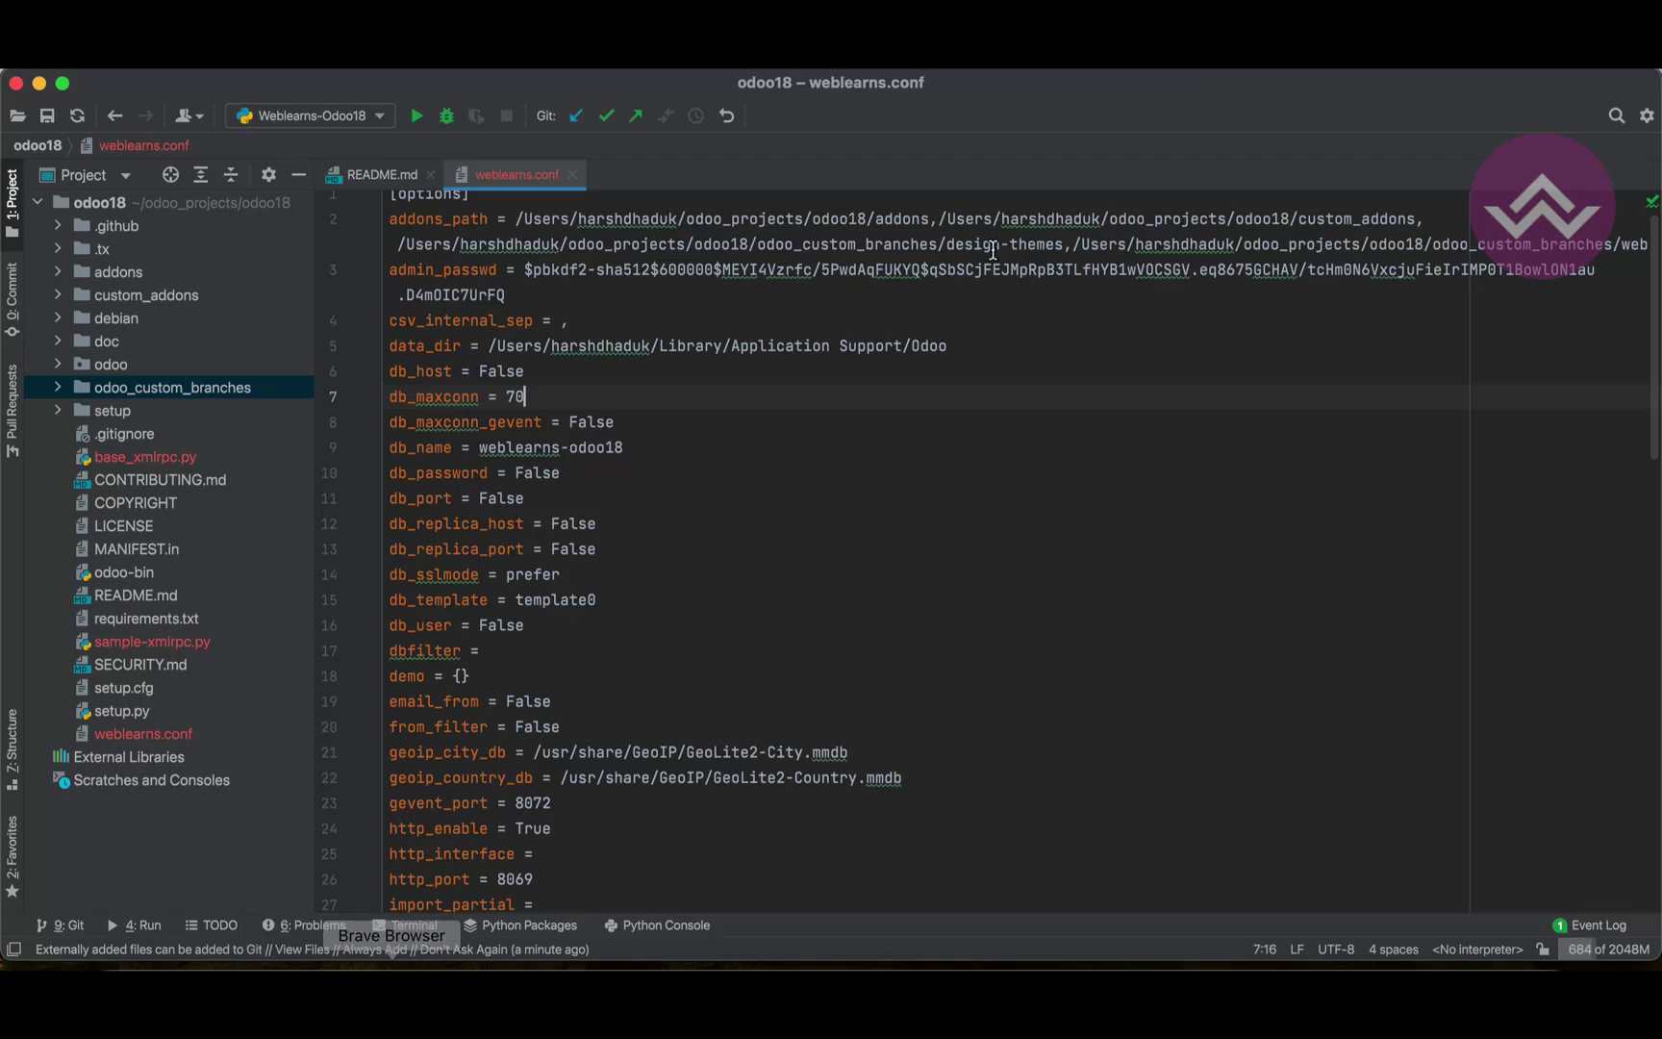
- Switch to the Terminal session in design-themes, print its working directory with pwd and copy the full path
key(super+Tab)
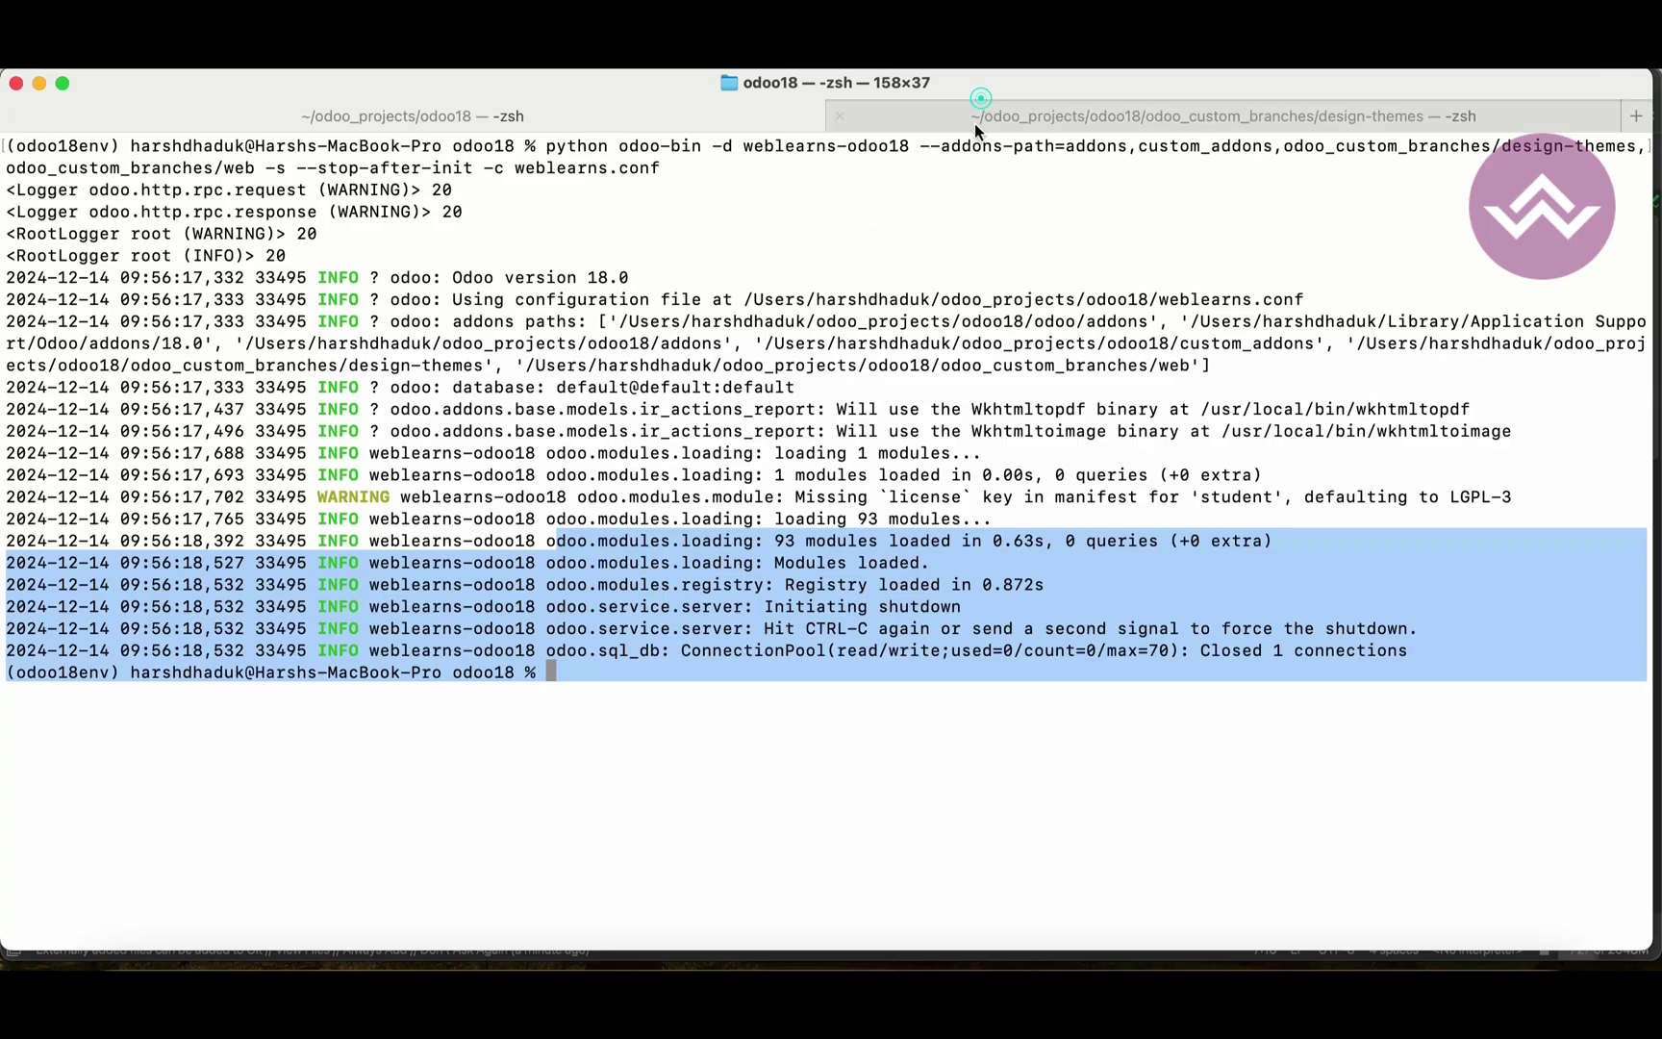
click(1032, 104)
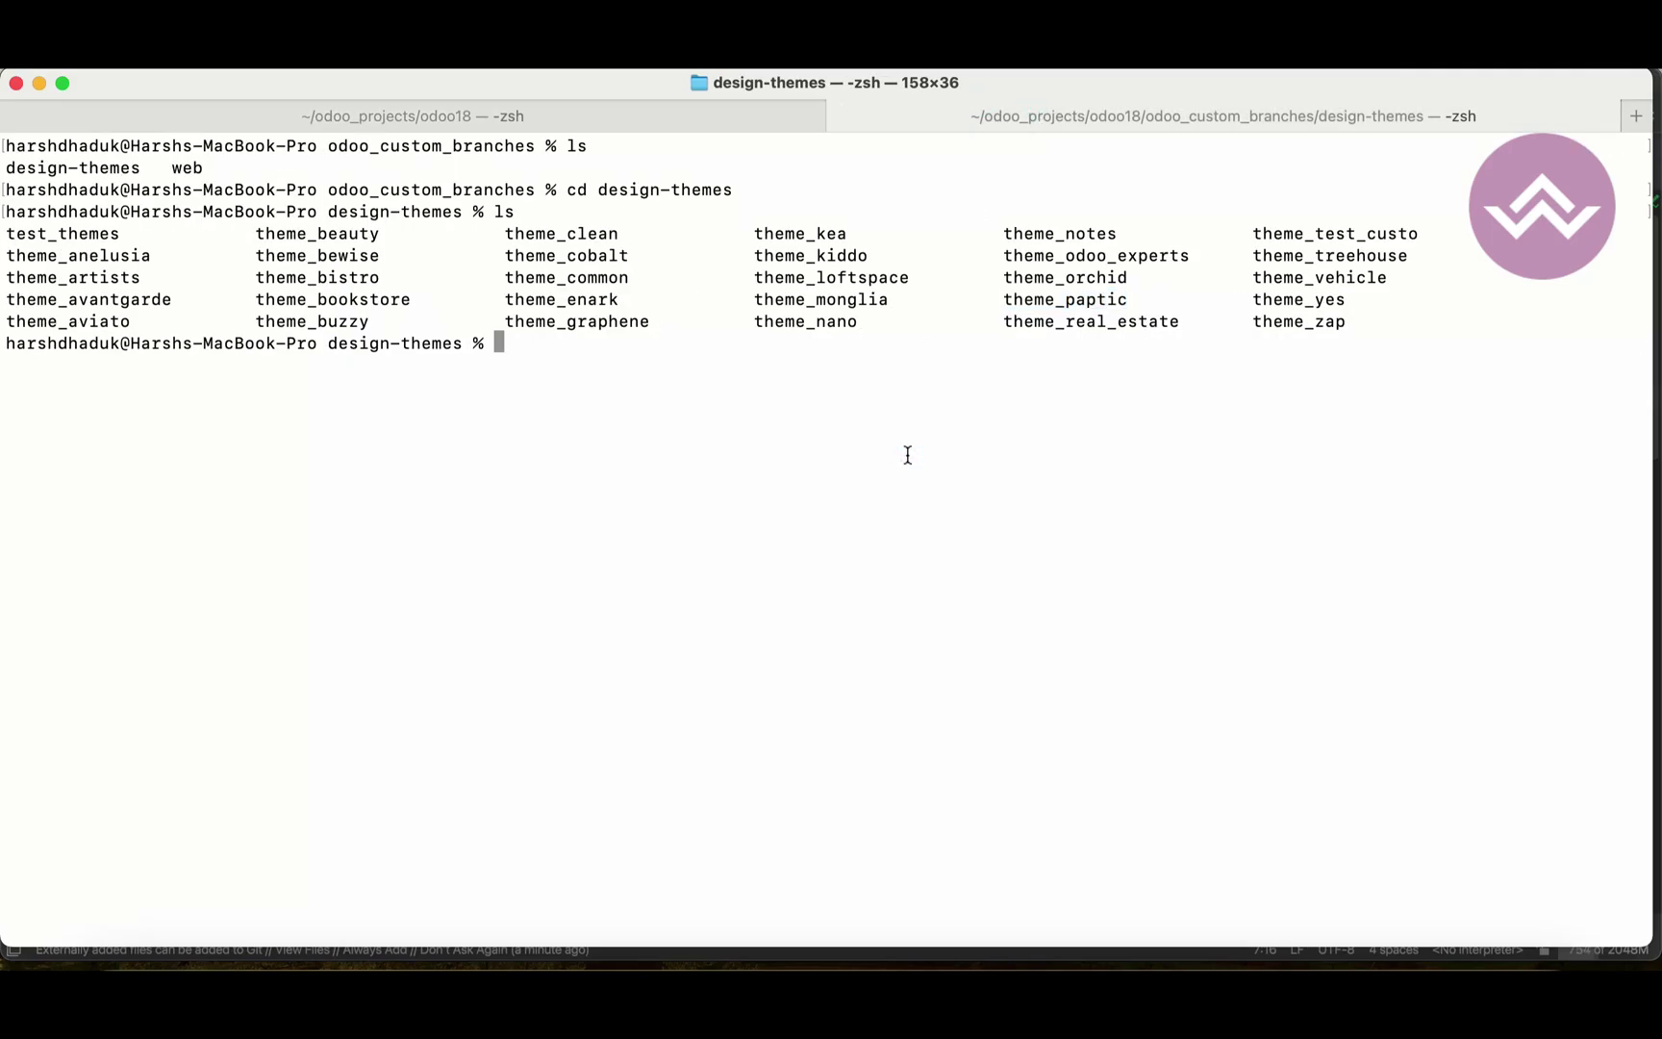
text(pwd)
key(Return)
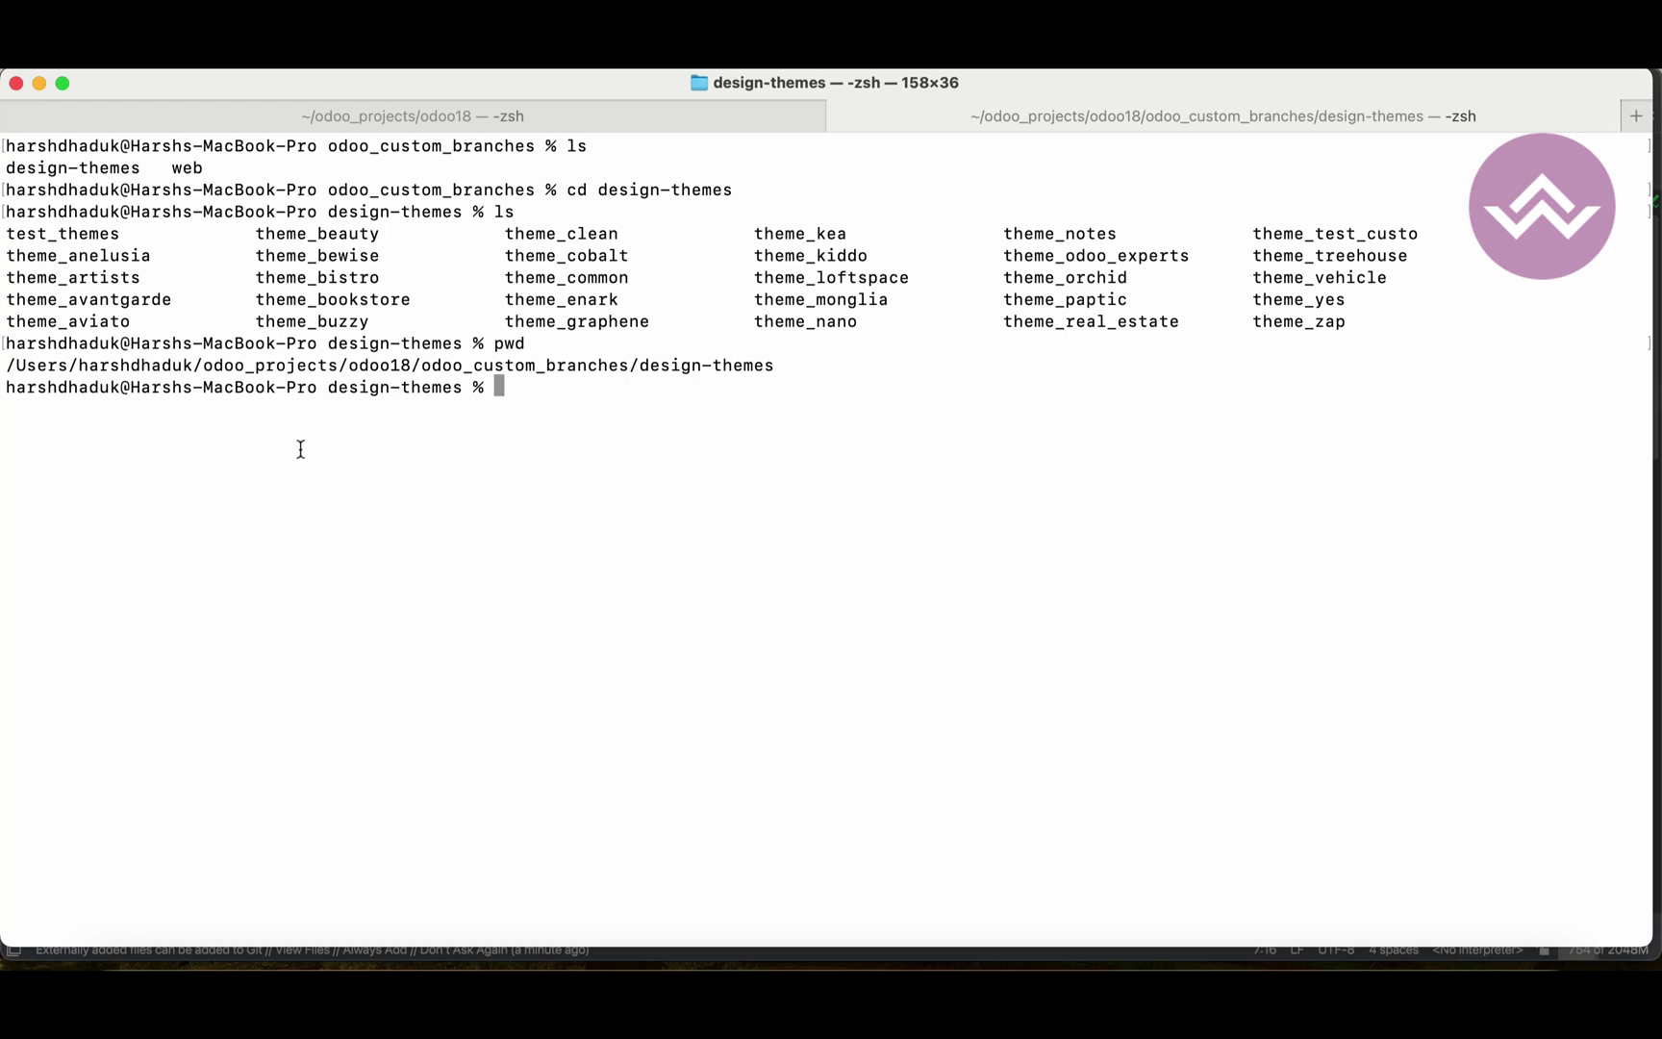
drag(7, 364, 766, 366)
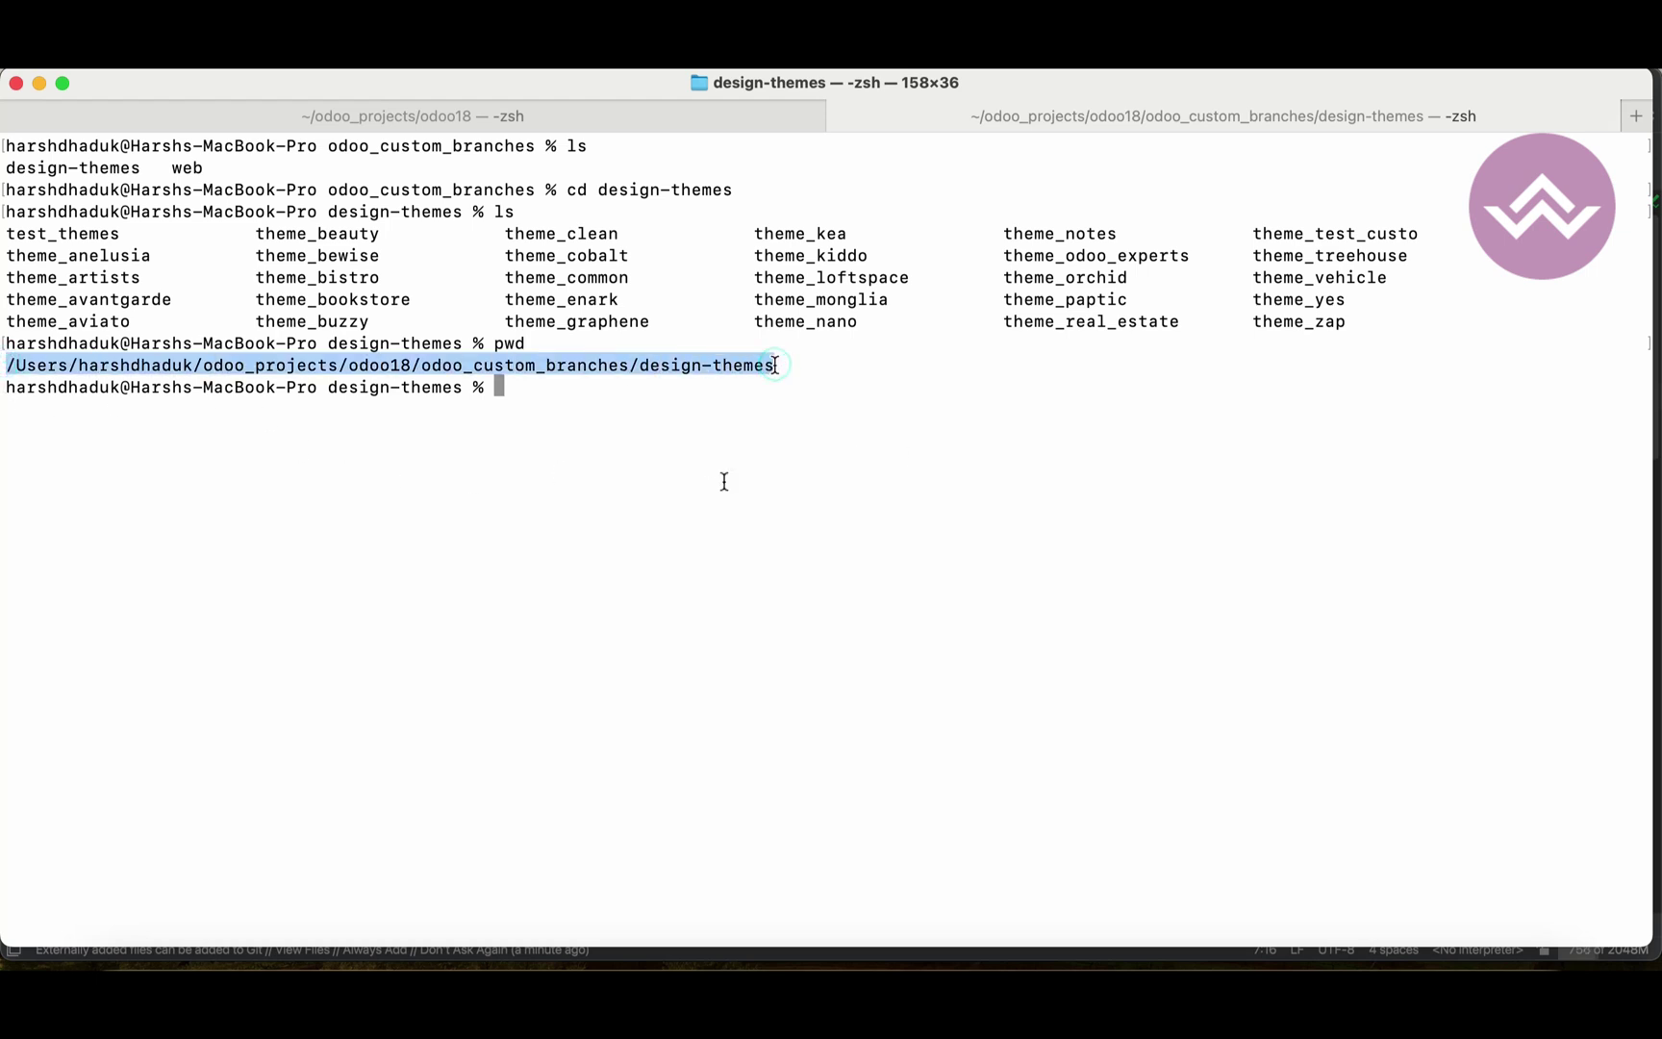
- Switch to PyCharm, append a comma and the copied design-themes path to addons_path in weblearns.conf, and undo the addition
click(302, 1001)
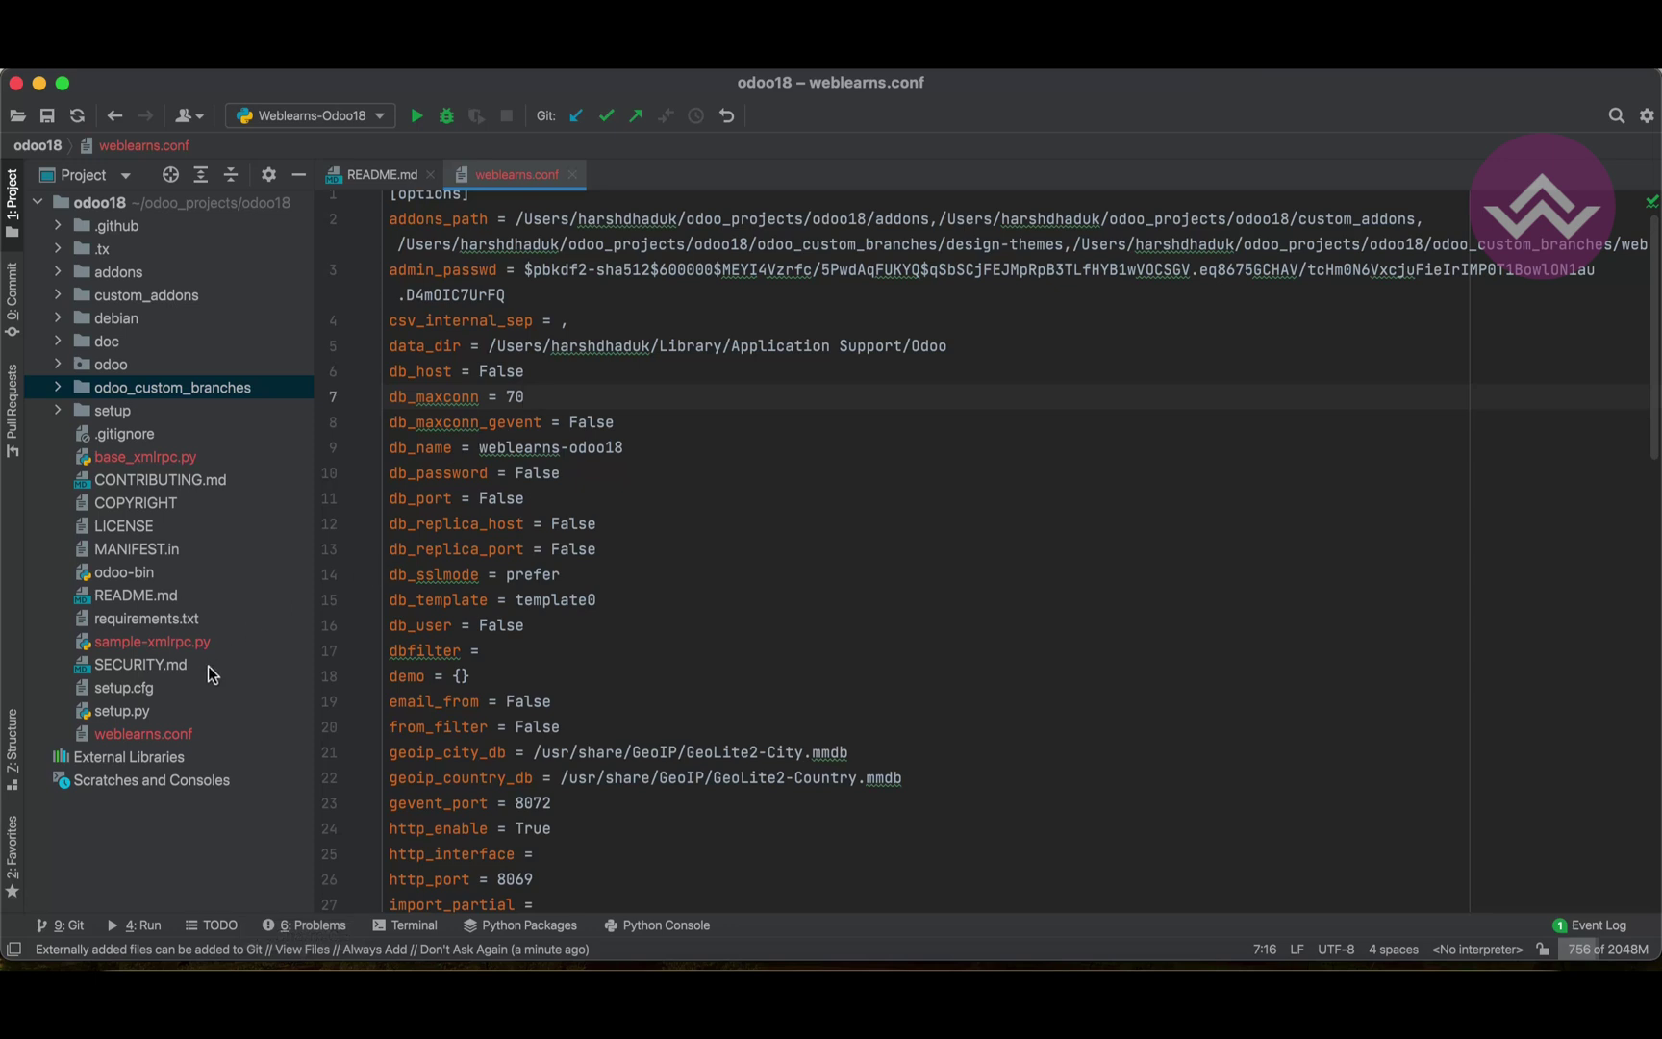
click(708, 243)
key(End)
text(/Users/harshdhaduk/odoo_projects/odoo18/odoo_custom_branches/design-themes)
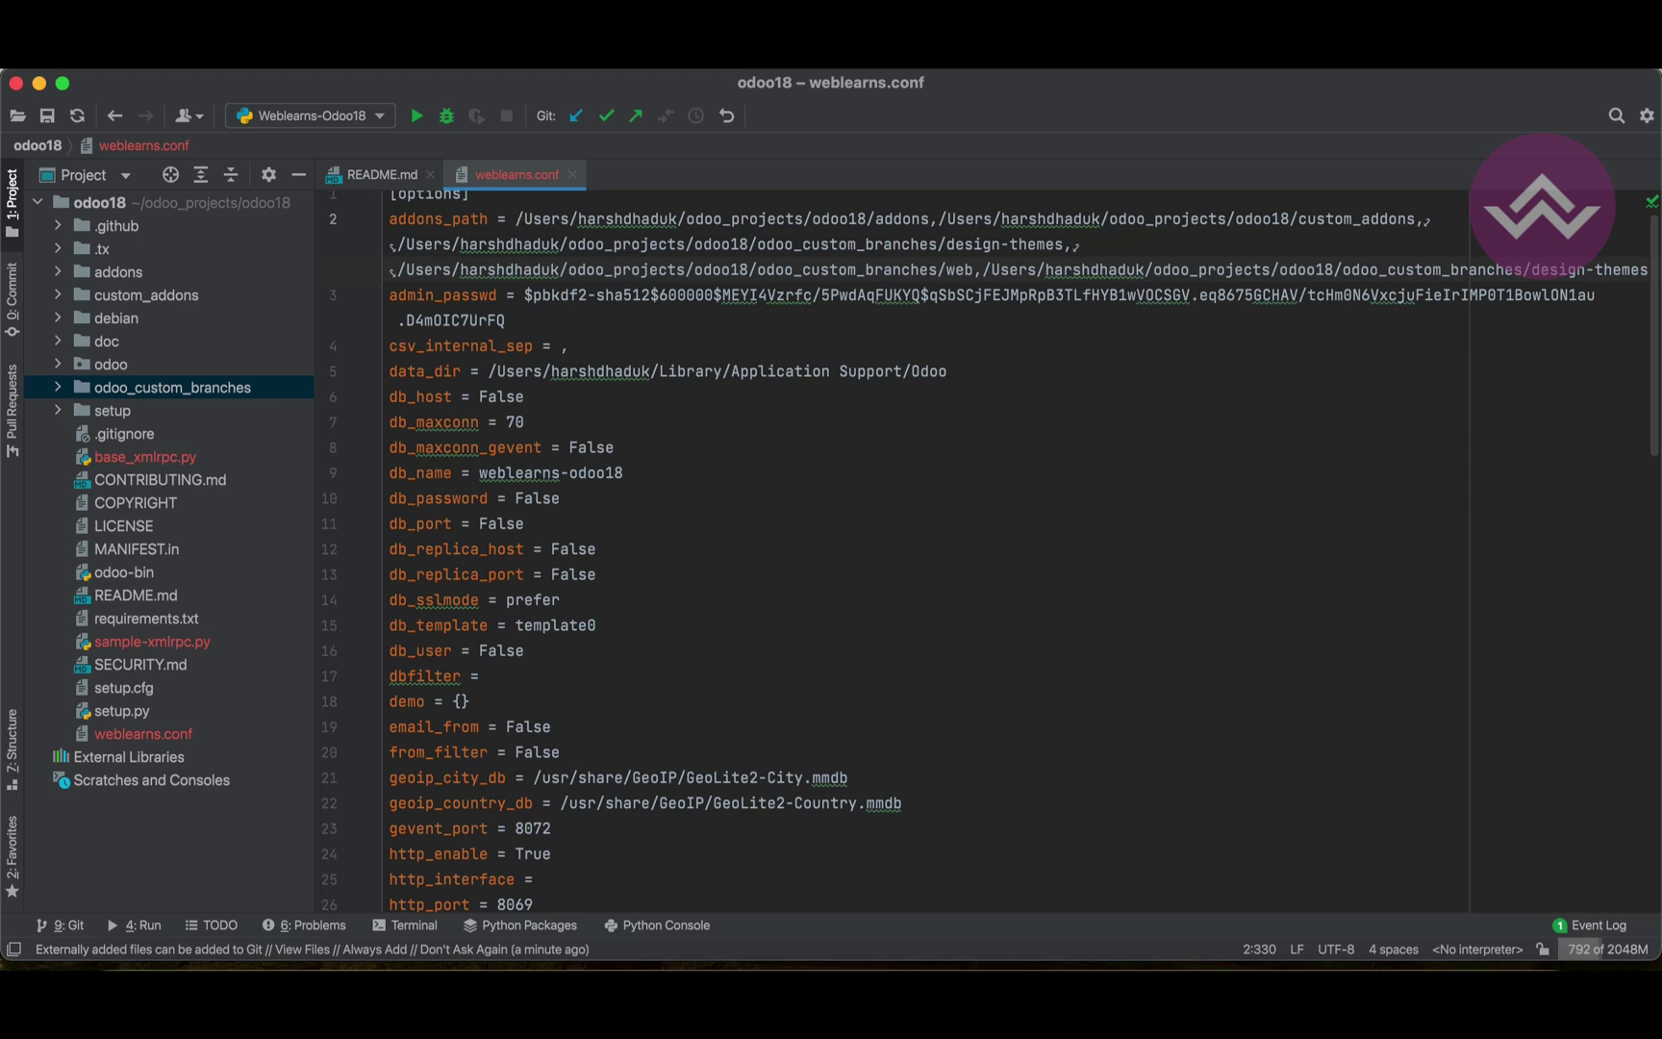
key(super+z)
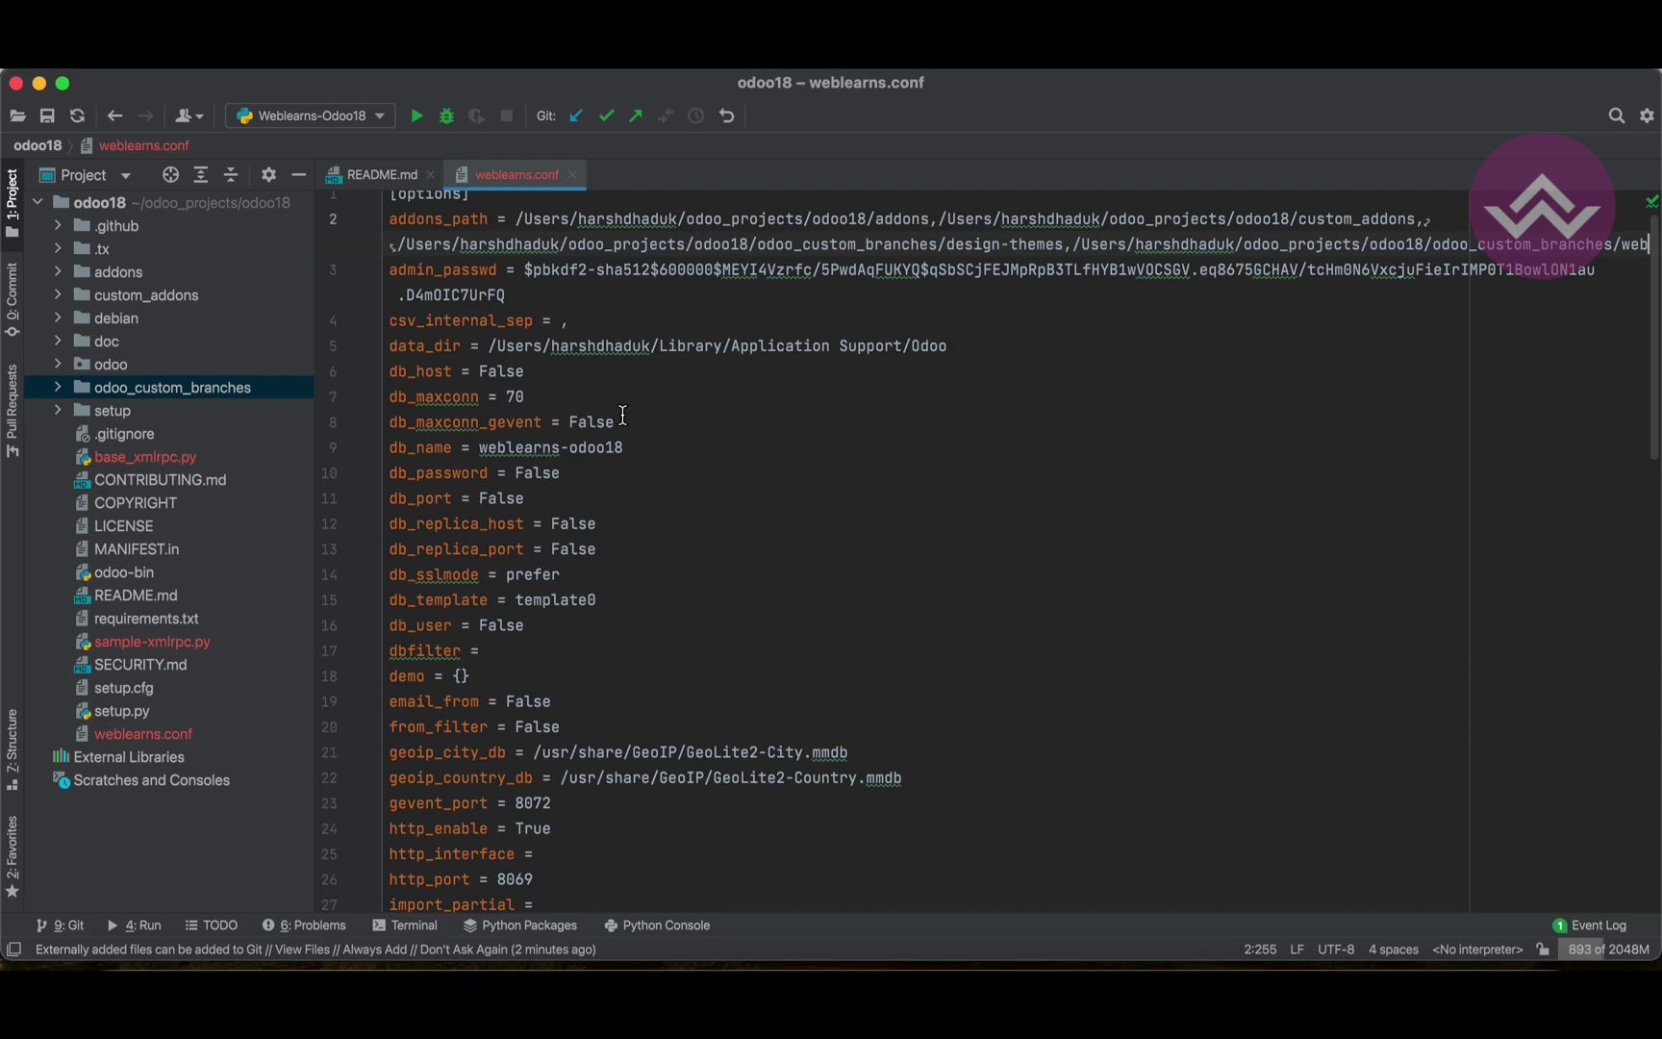
- Review the -s --stop-after-init options of the odoo-bin command in the odoo18 Terminal session and the saved weblearns.conf in PyCharm
key(super+Tab)
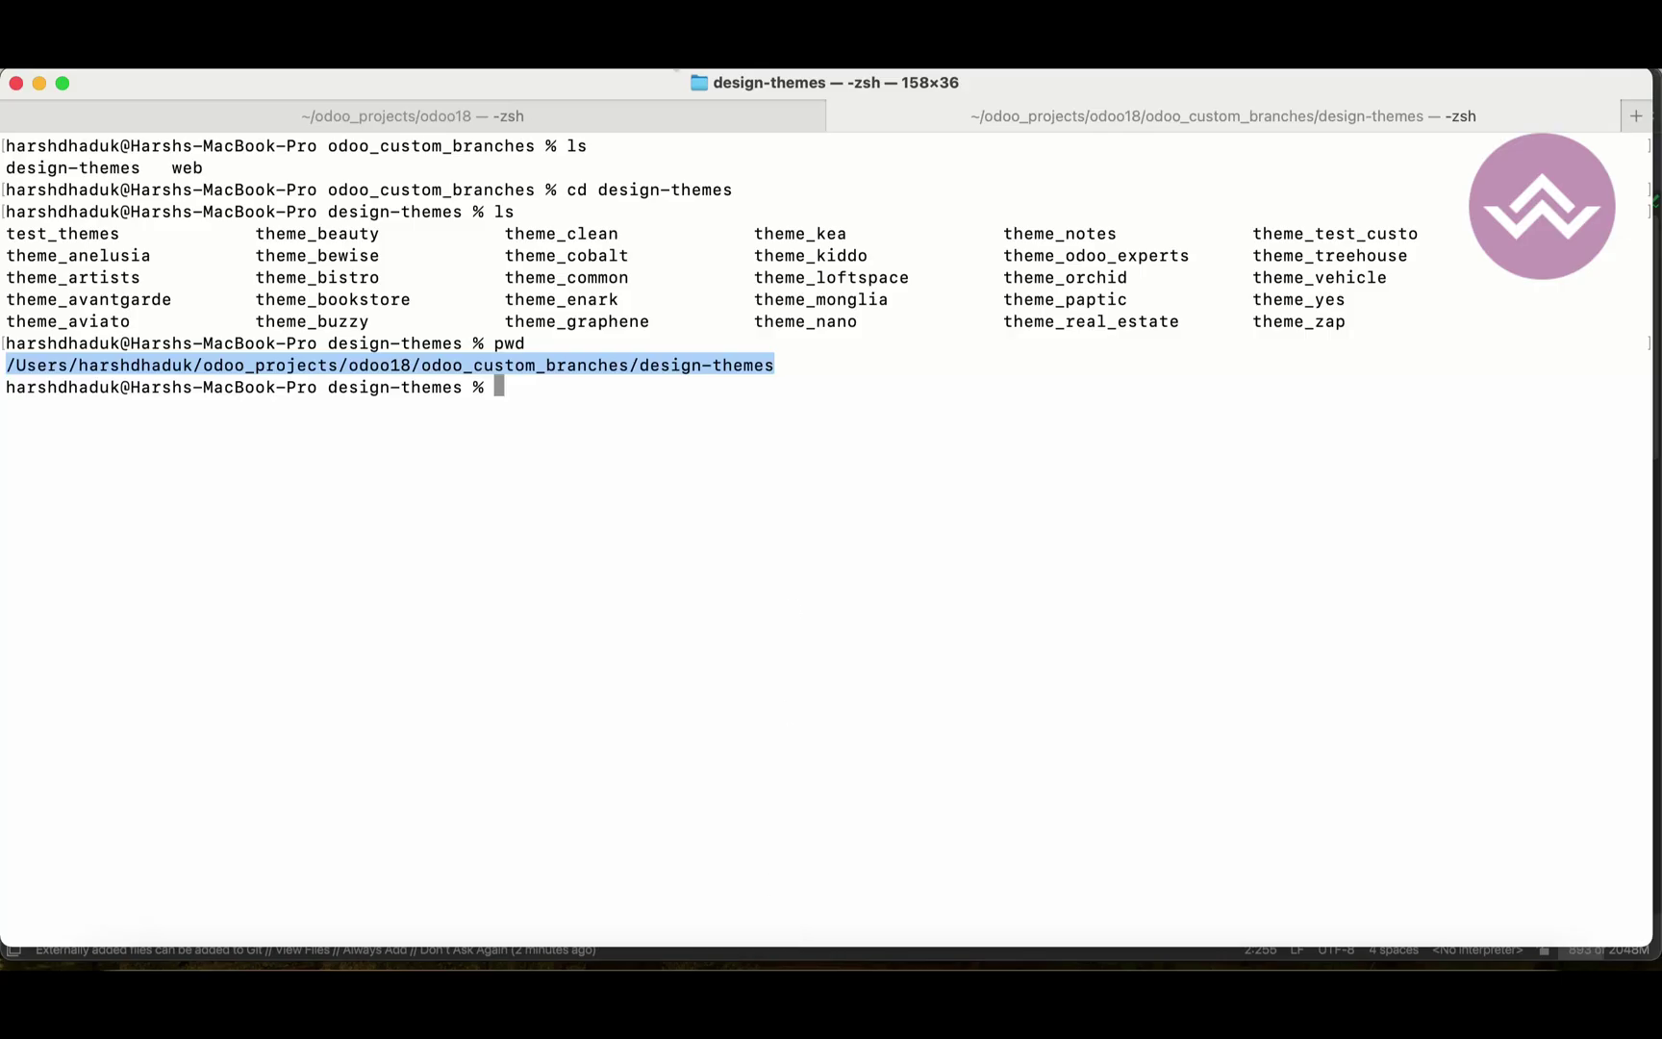
click(646, 112)
click(718, 469)
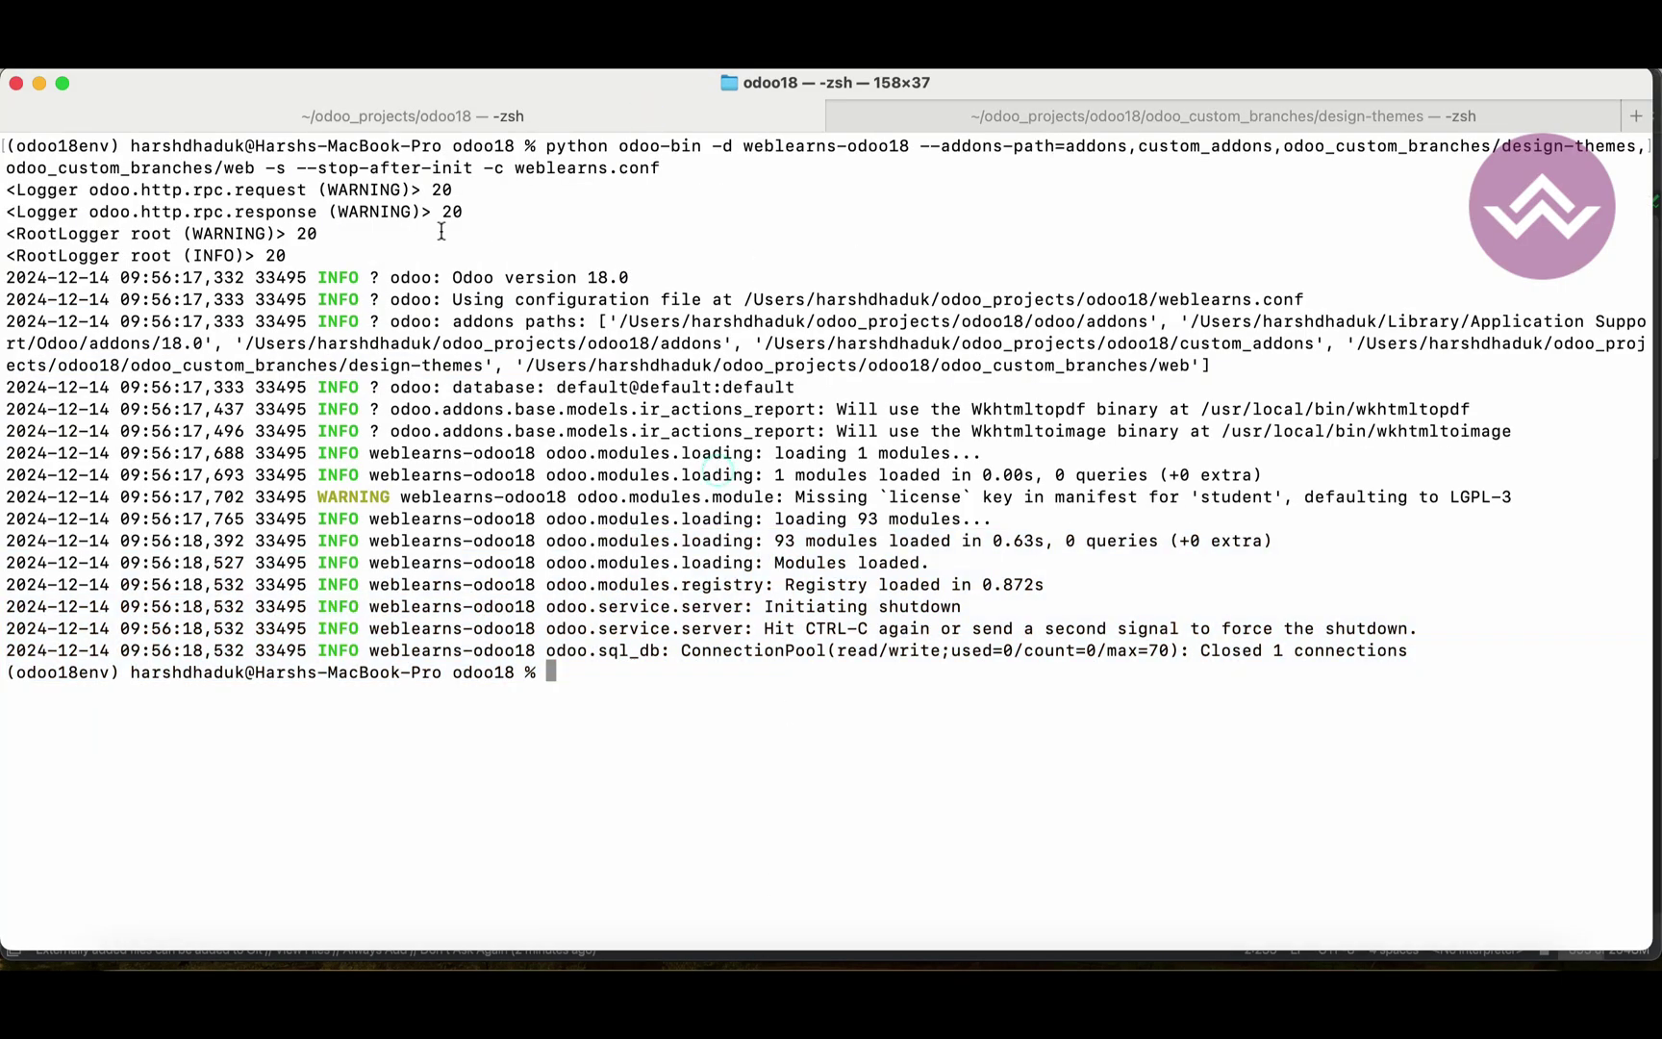
drag(318, 168, 470, 170)
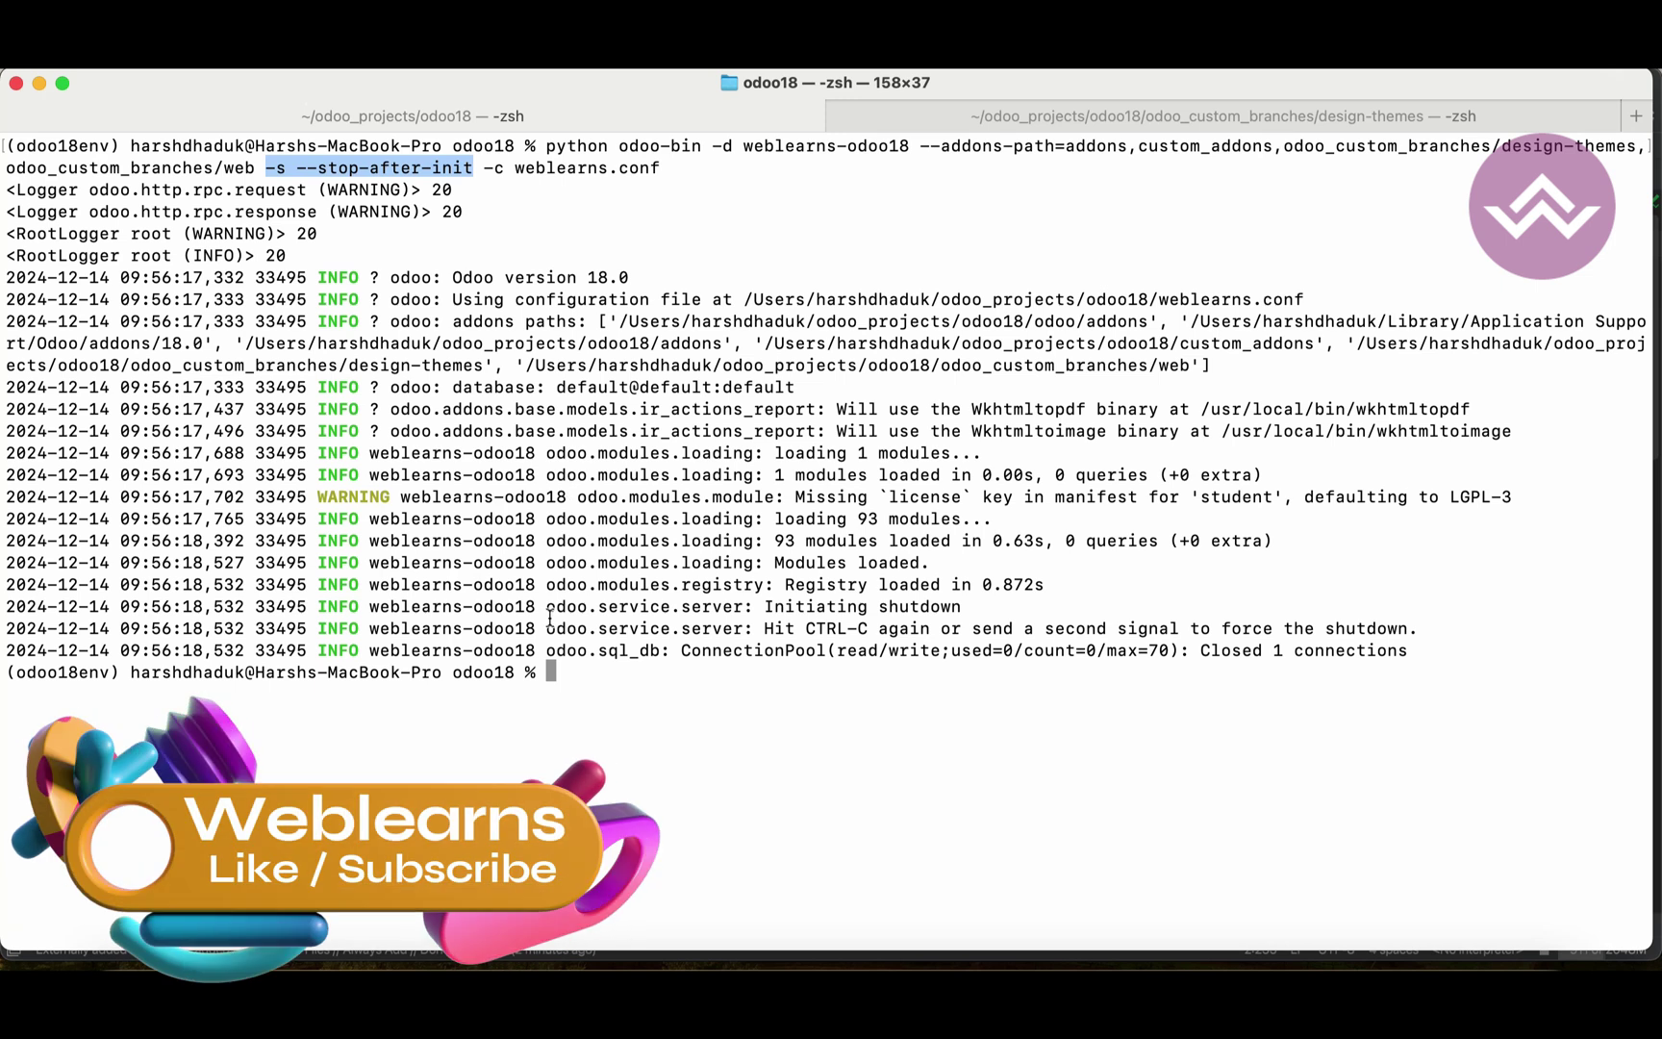
click(471, 170)
click(297, 1005)
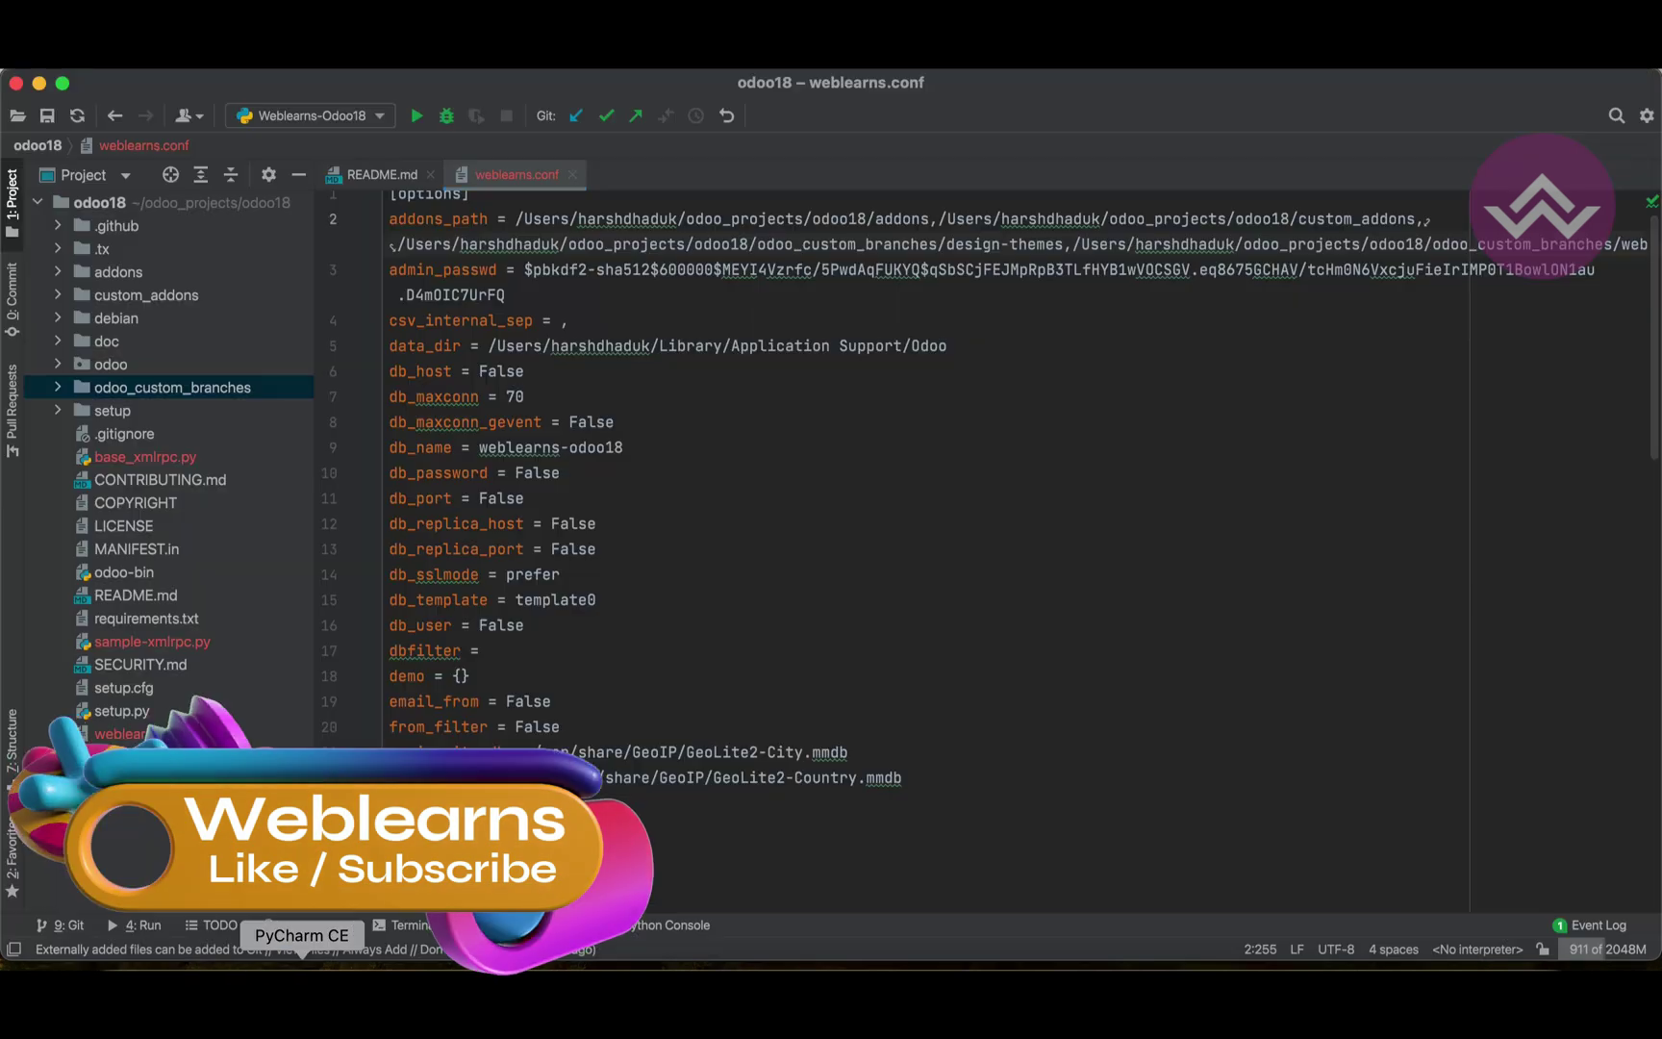
scroll(768, 530, up, 1)
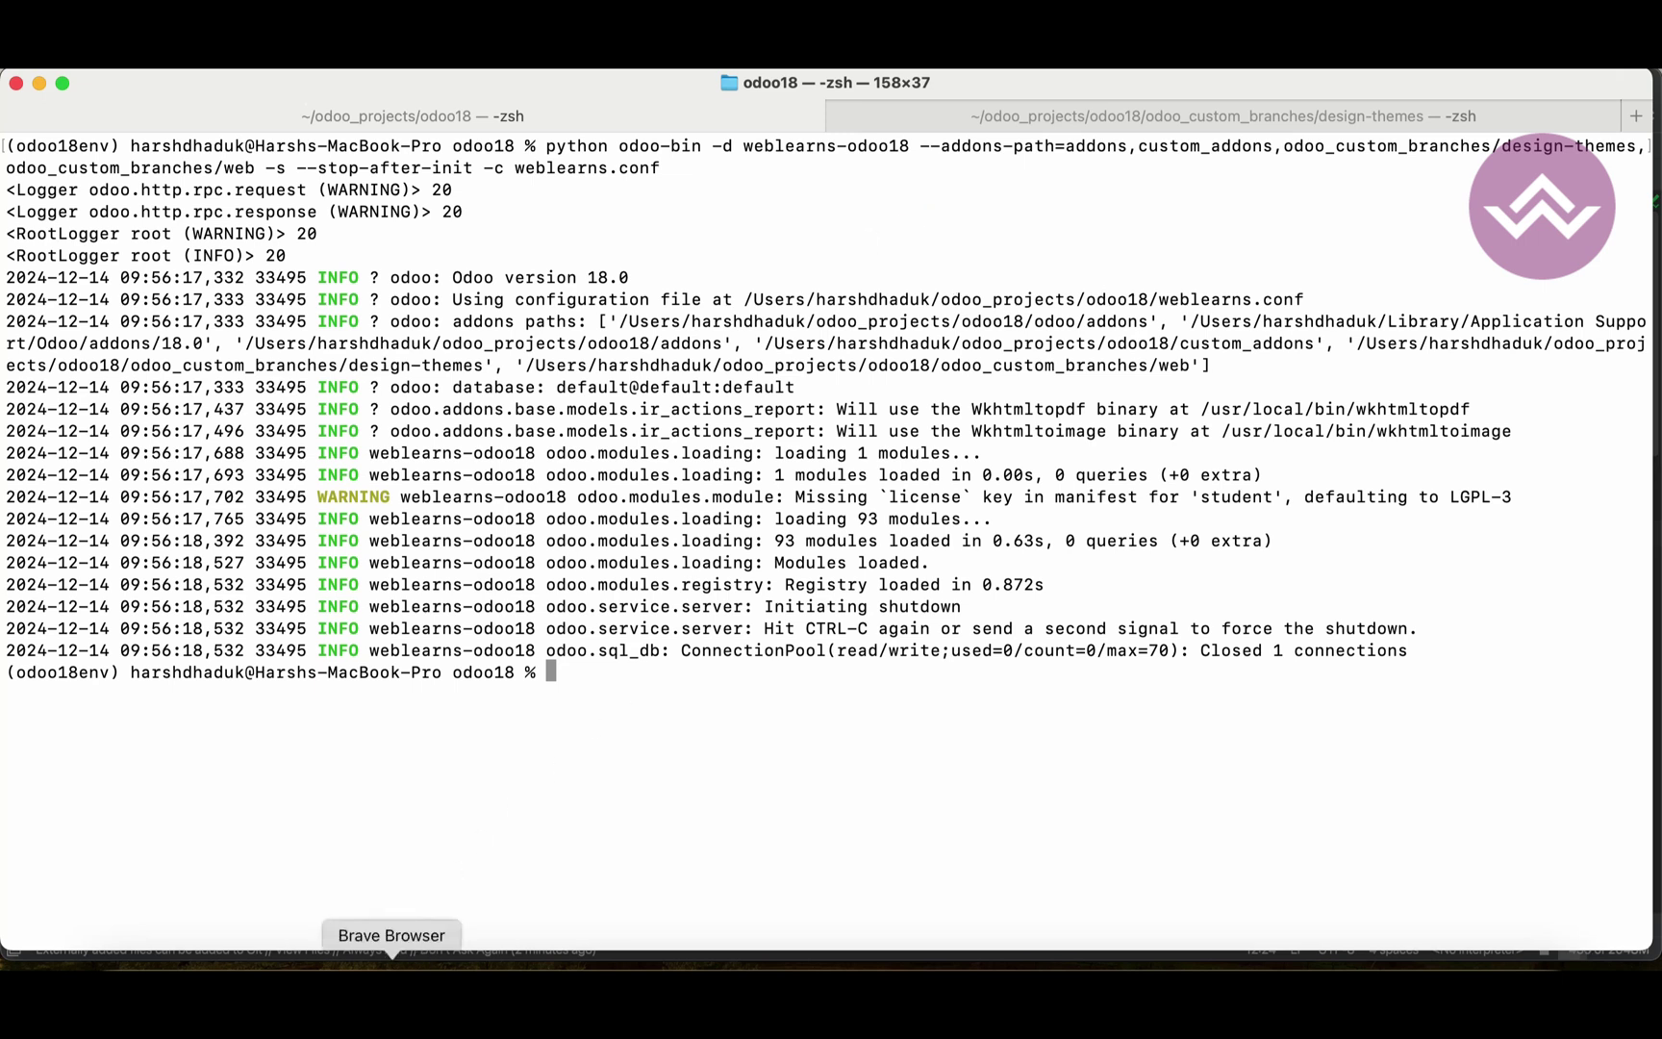
click(298, 996)
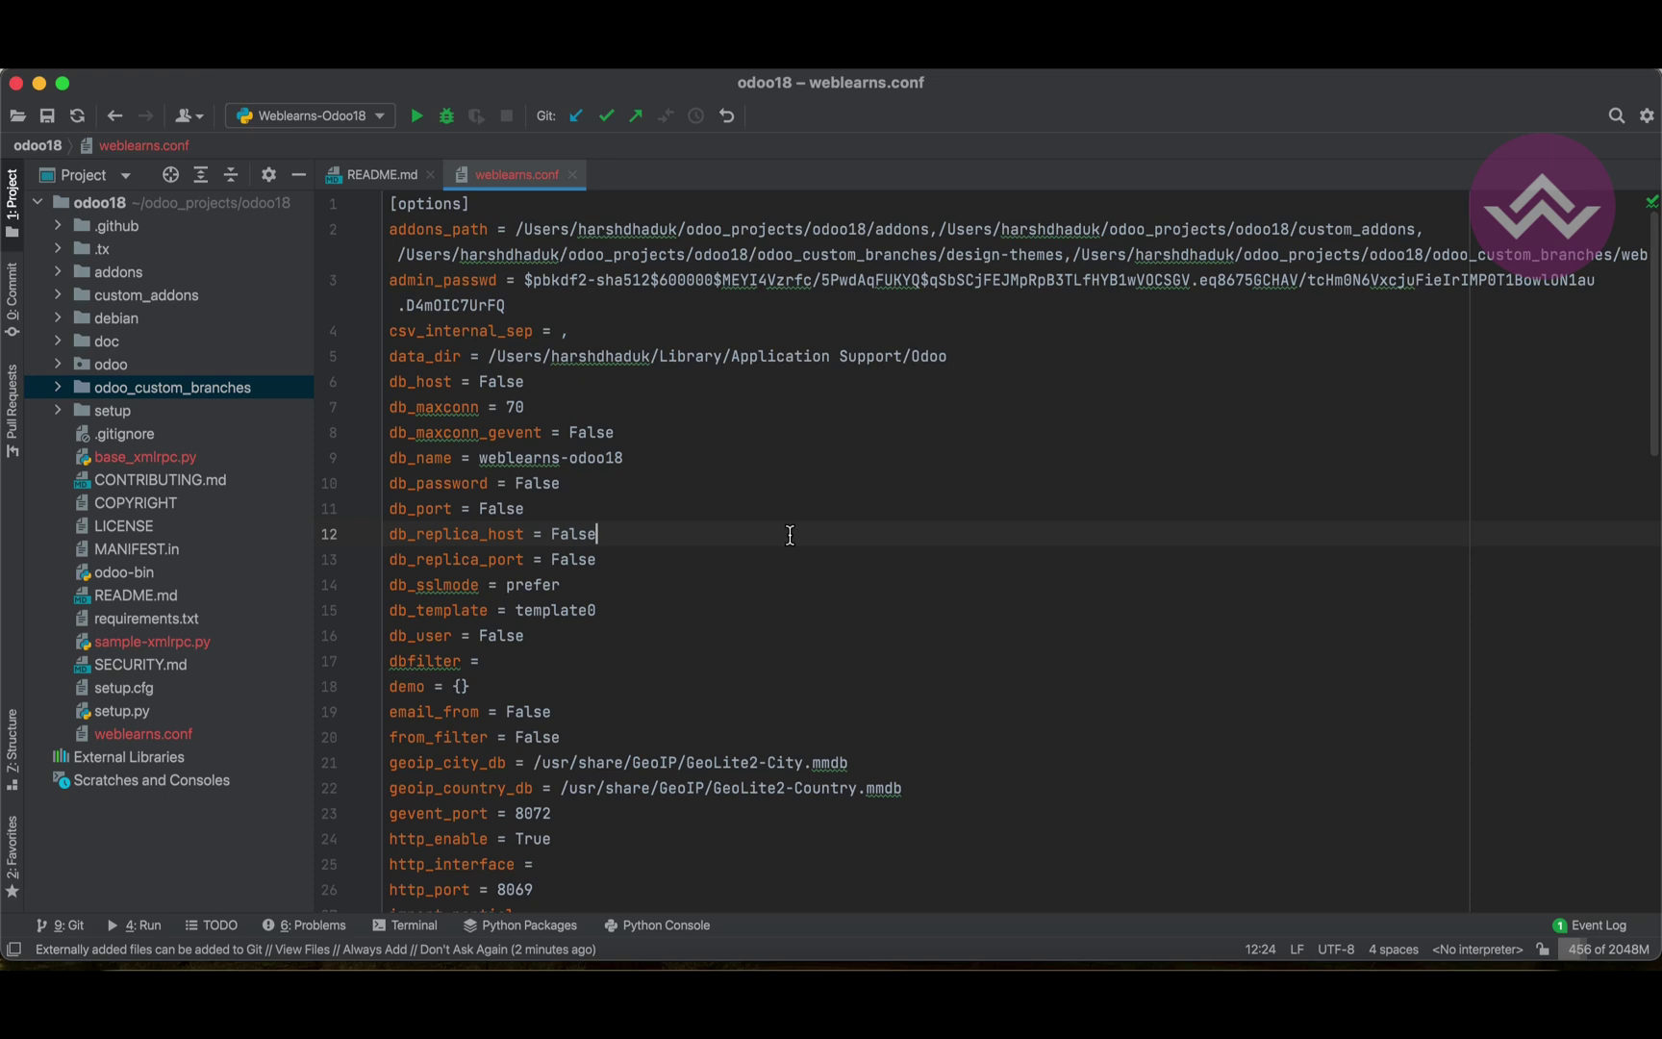